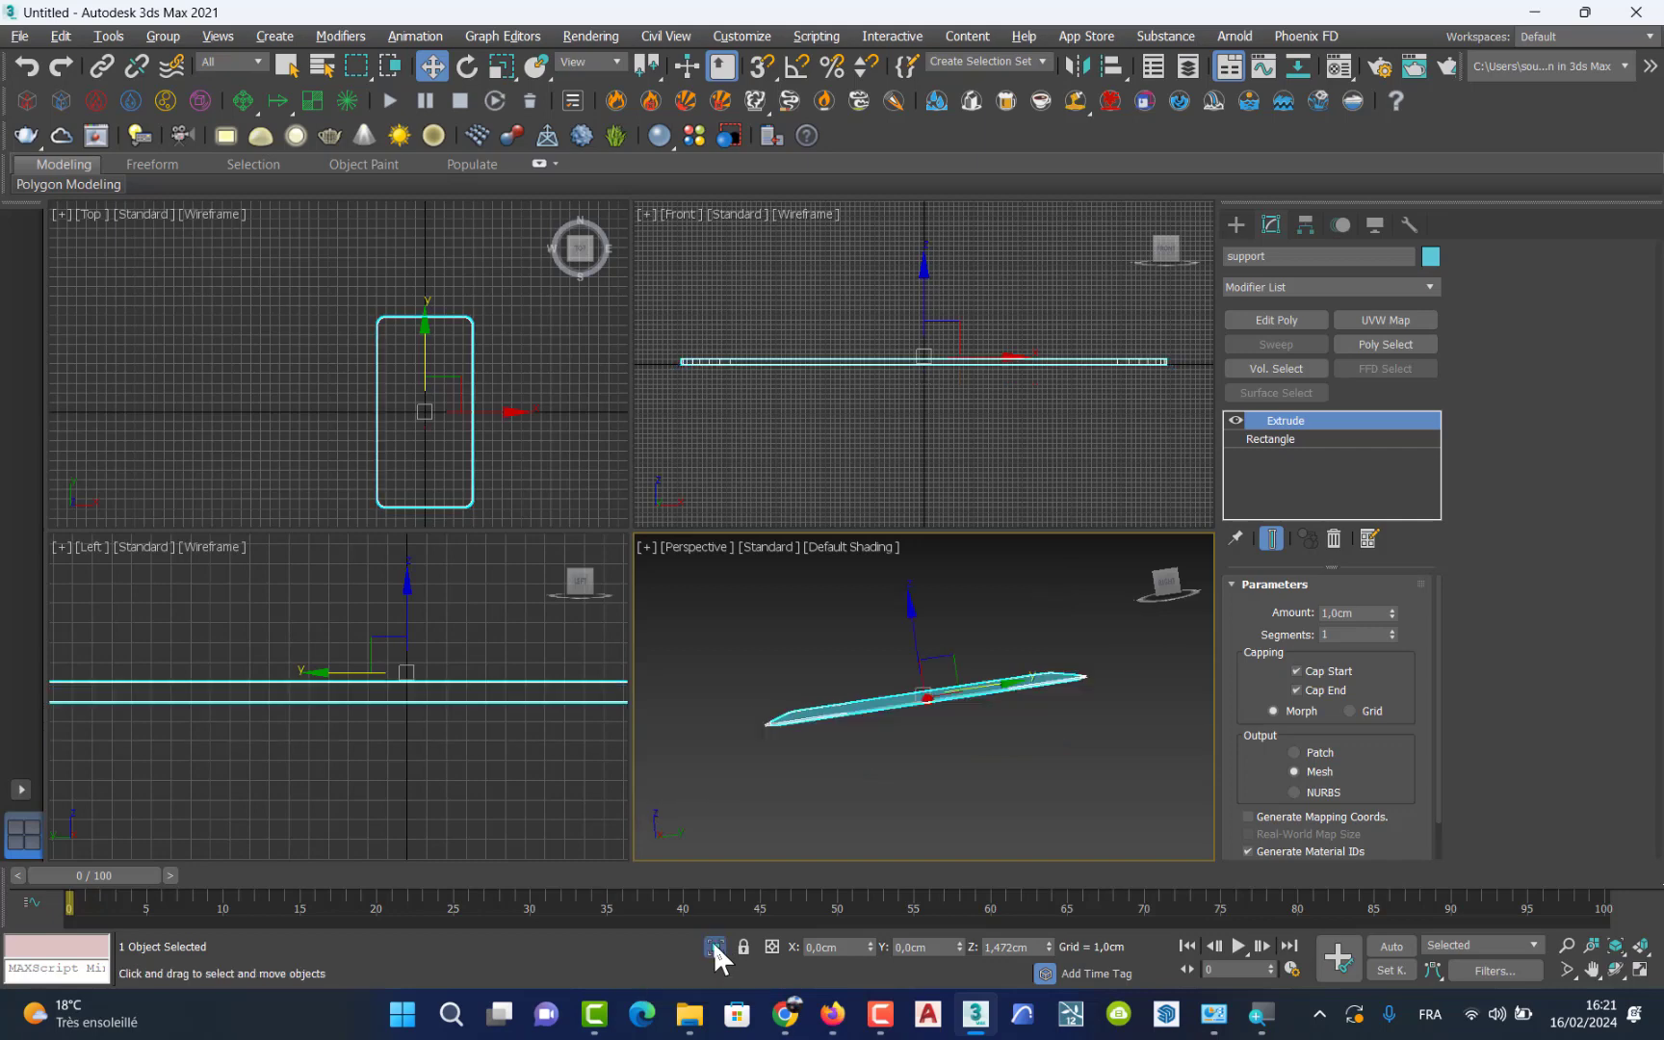
Step: Clone the support slab as one independent copy, raised along Z to about 81 cm, and keep the original selected
left_click(924, 708)
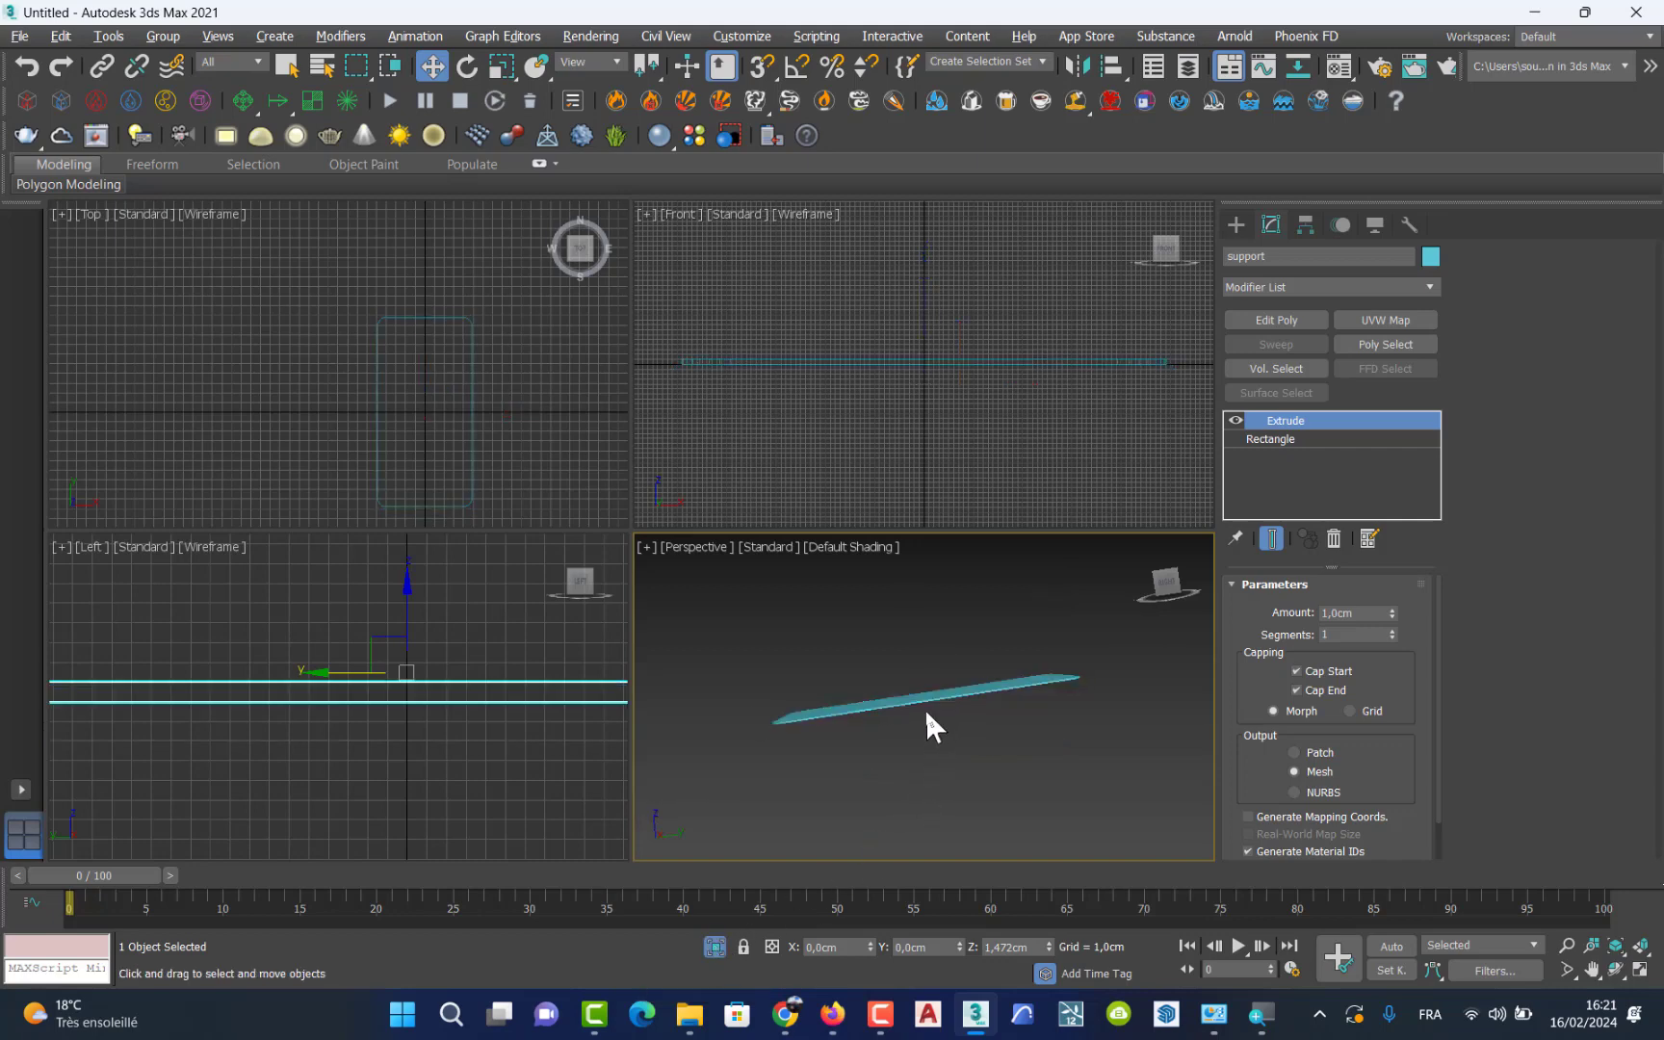
key("alt+w")
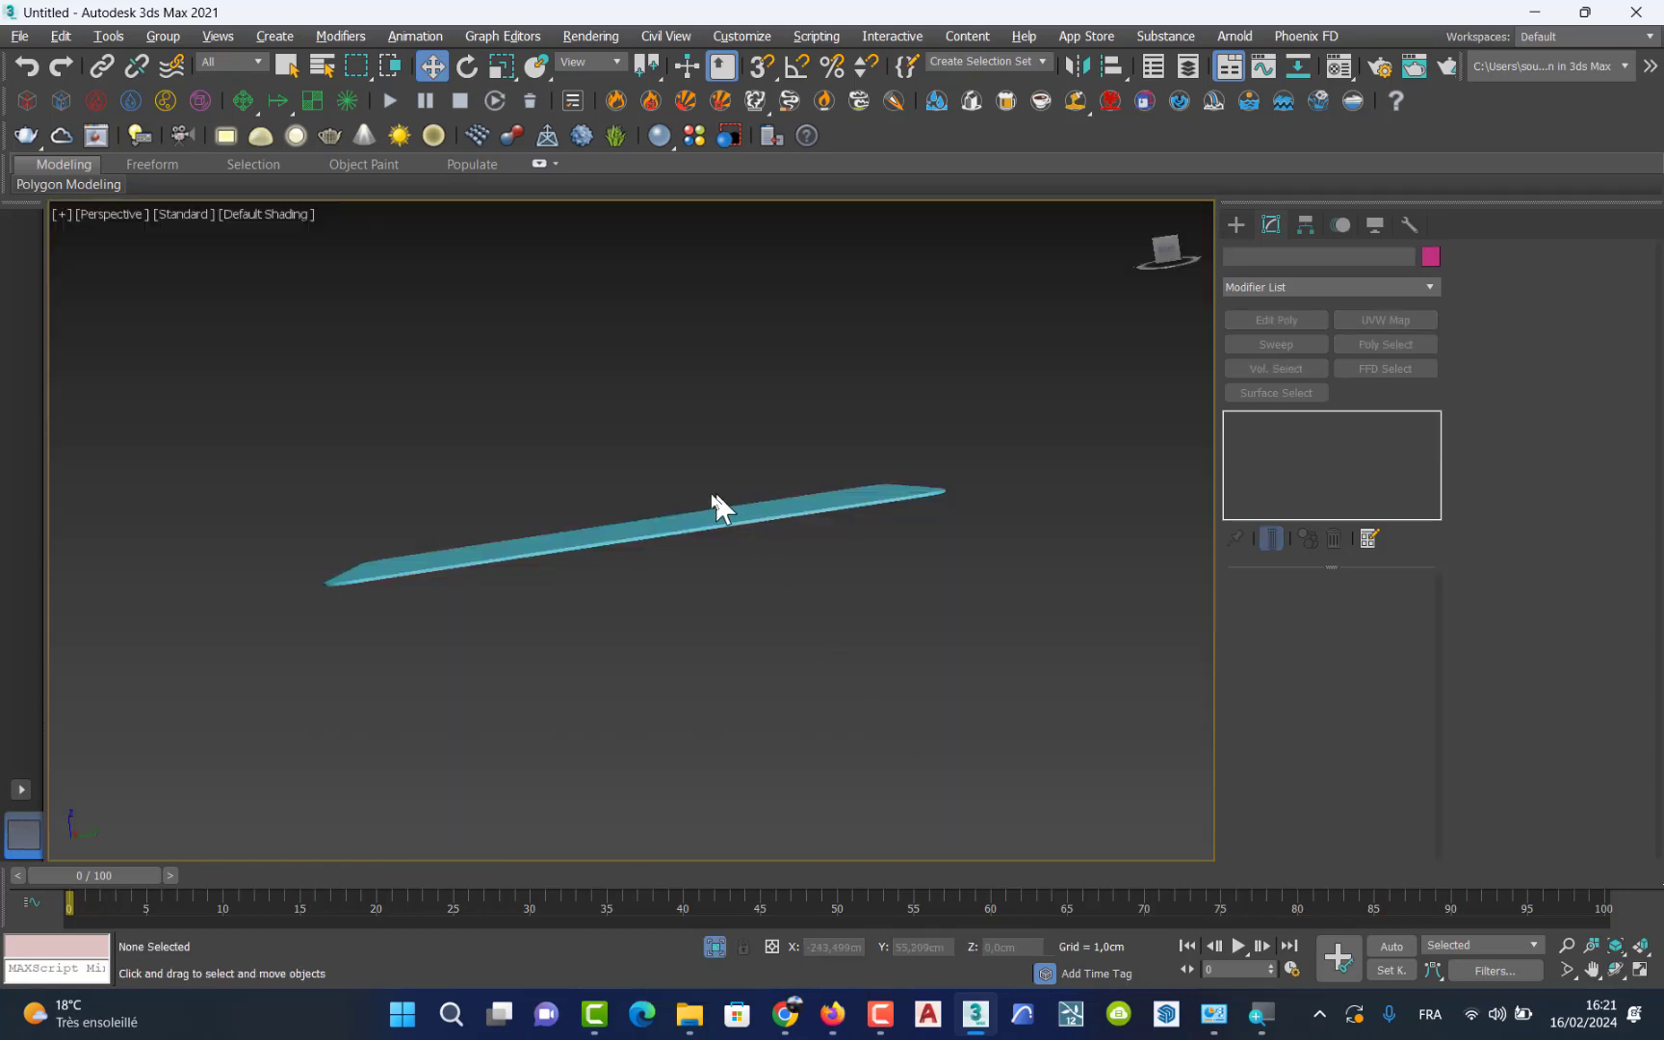
left_click(691, 529)
scroll(699, 539, "up", 3)
scroll(702, 545, "down", 1)
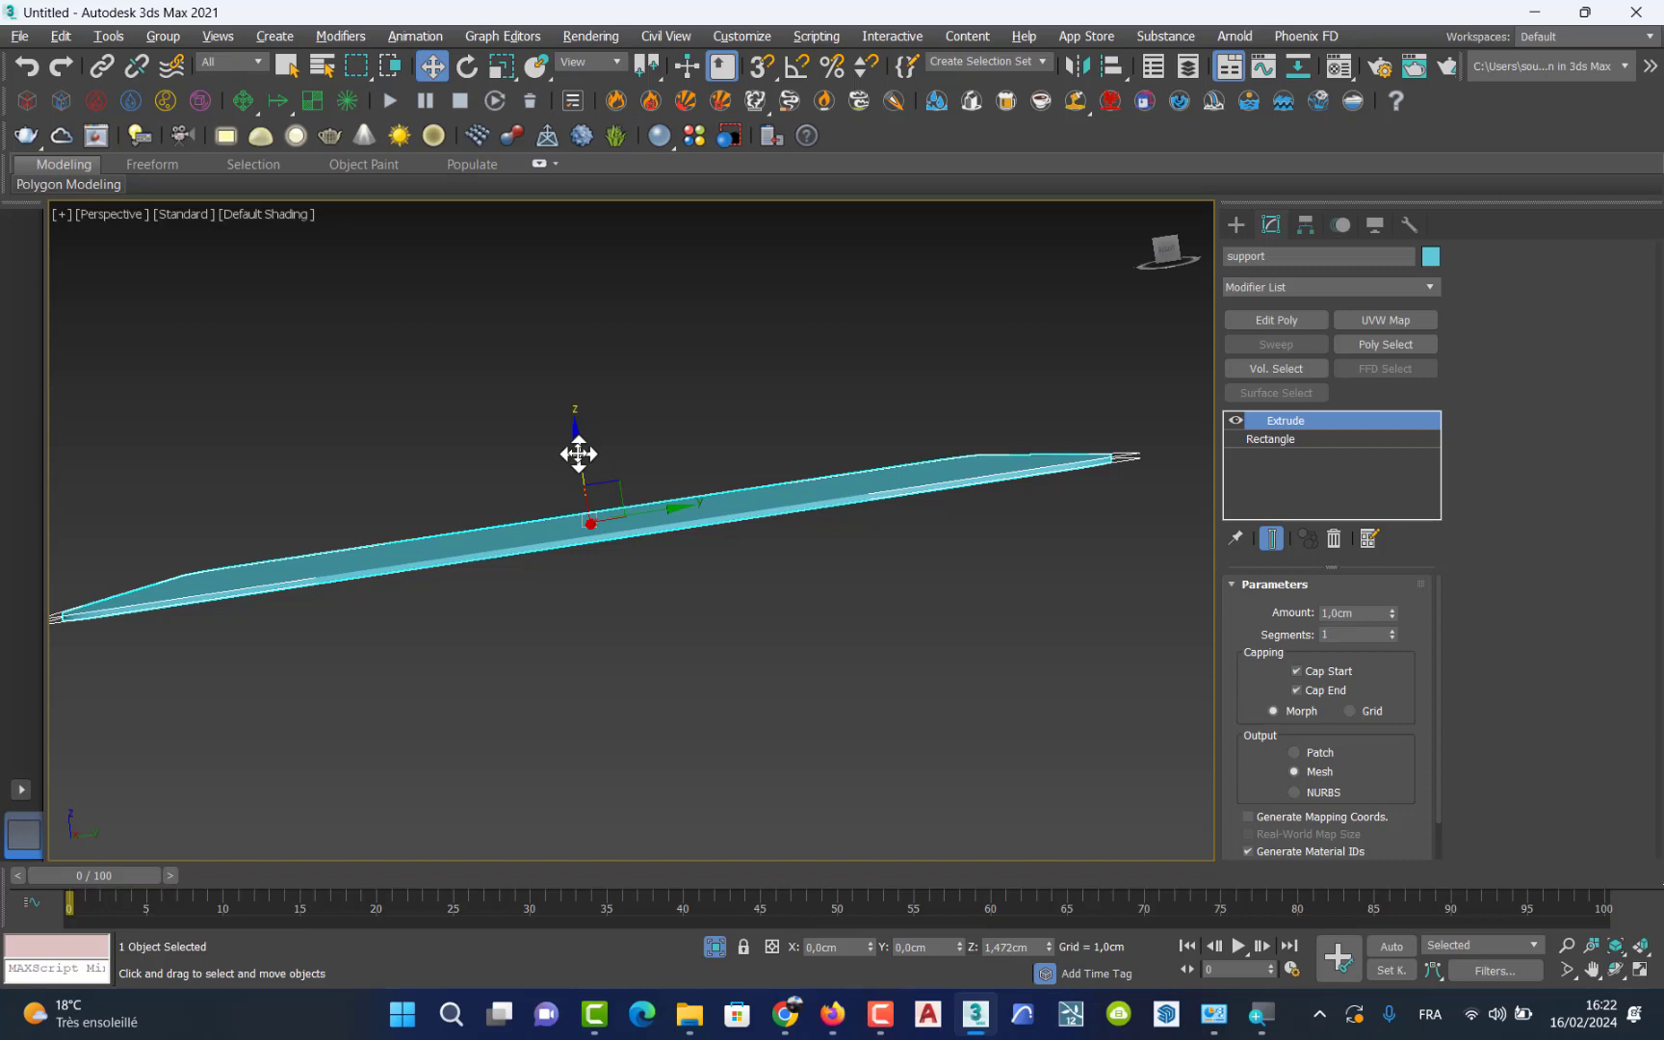
mouse_move(578, 454)
left_mouse_down("shift")
mouse_move(494, 130)
mouse_move(527, 144)
left_mouse_up("shift")
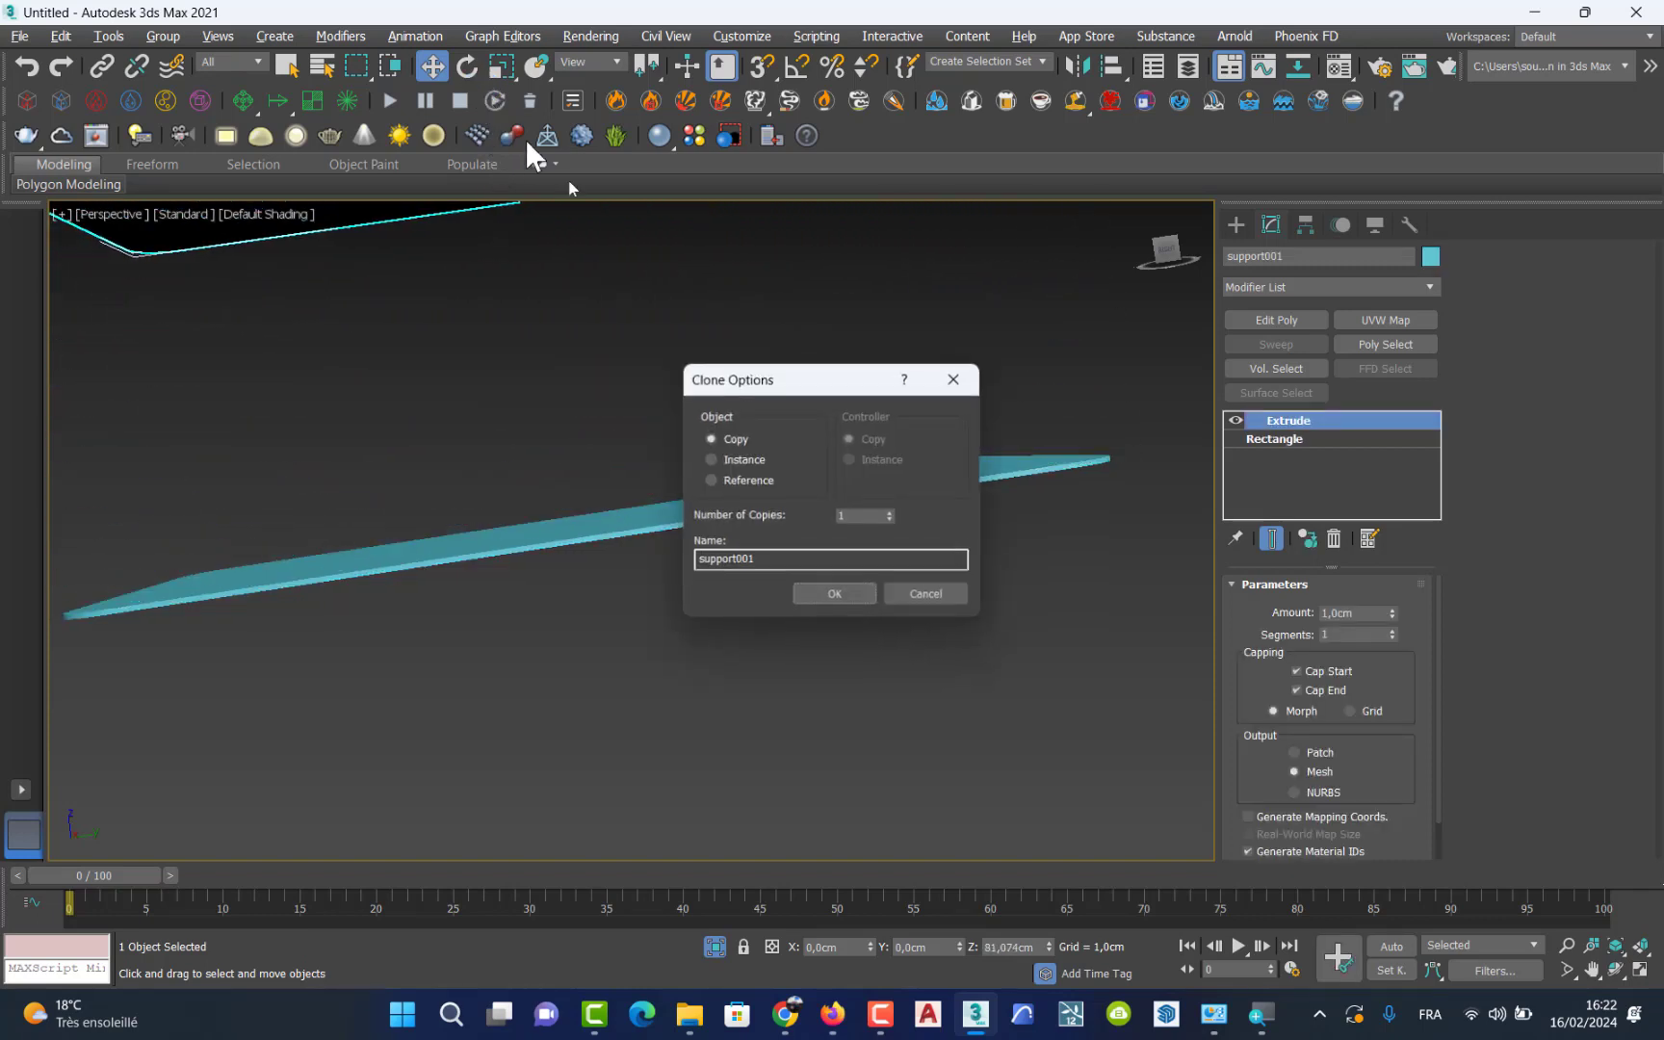
left_click(835, 595)
key("ctrl+z")
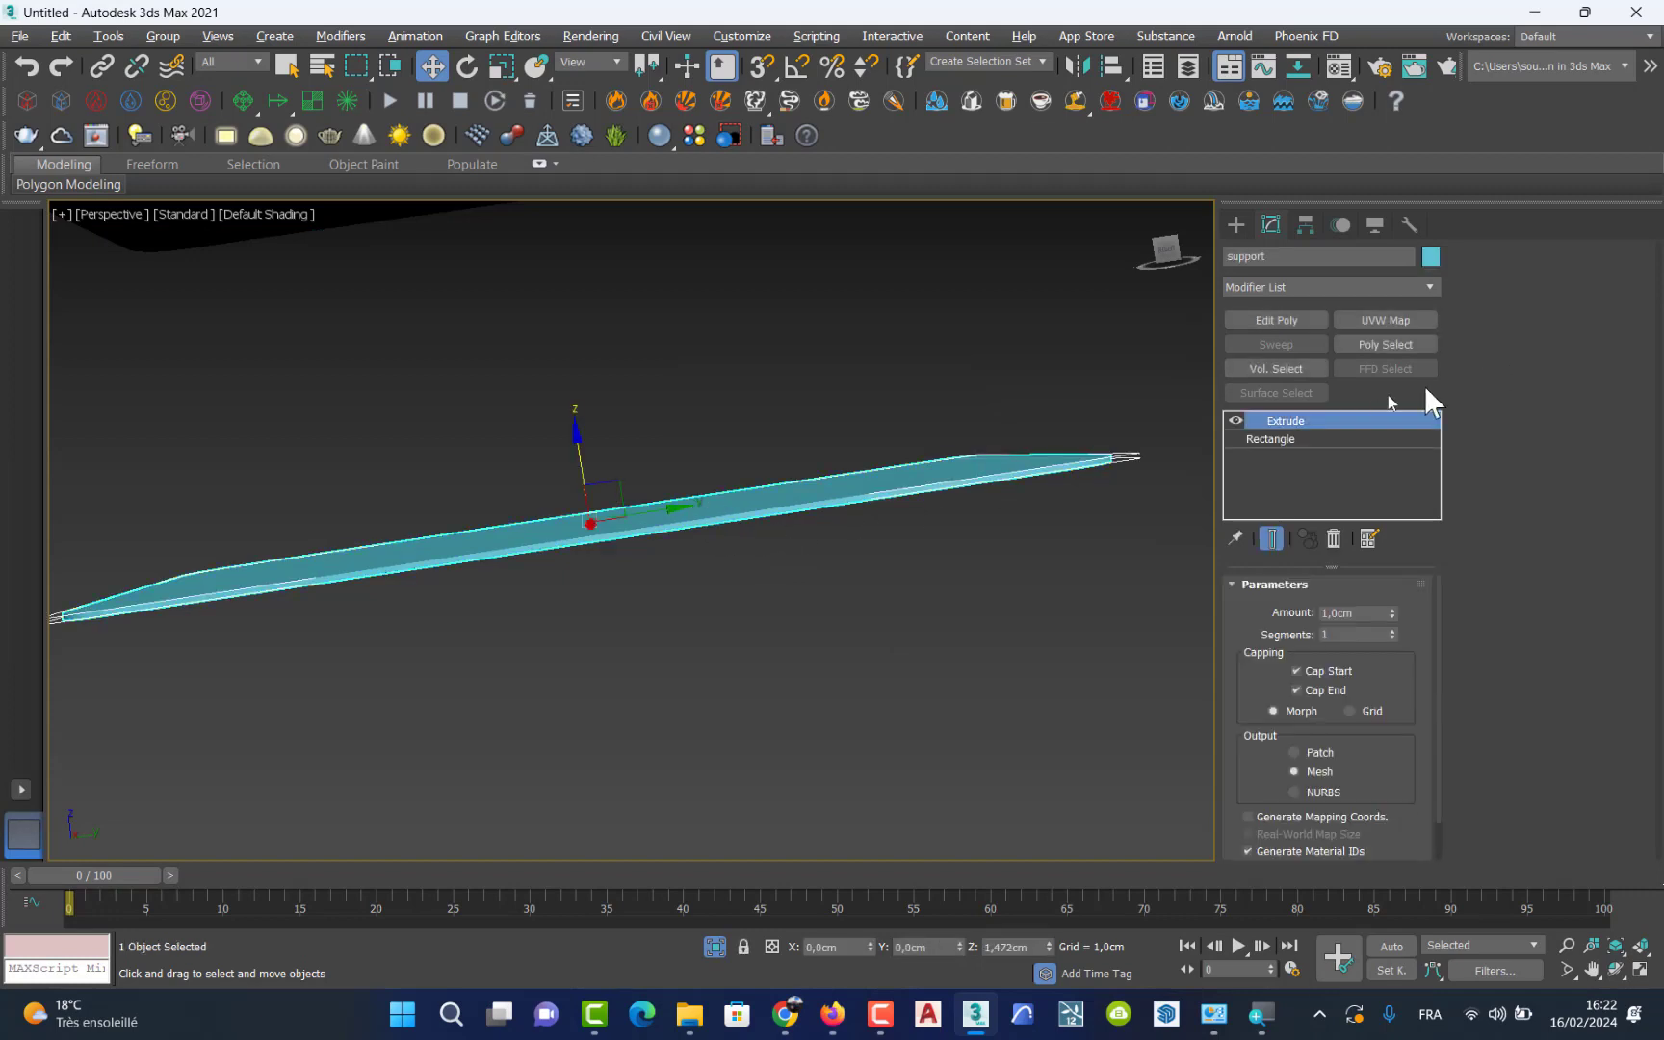
left_click(1274, 439)
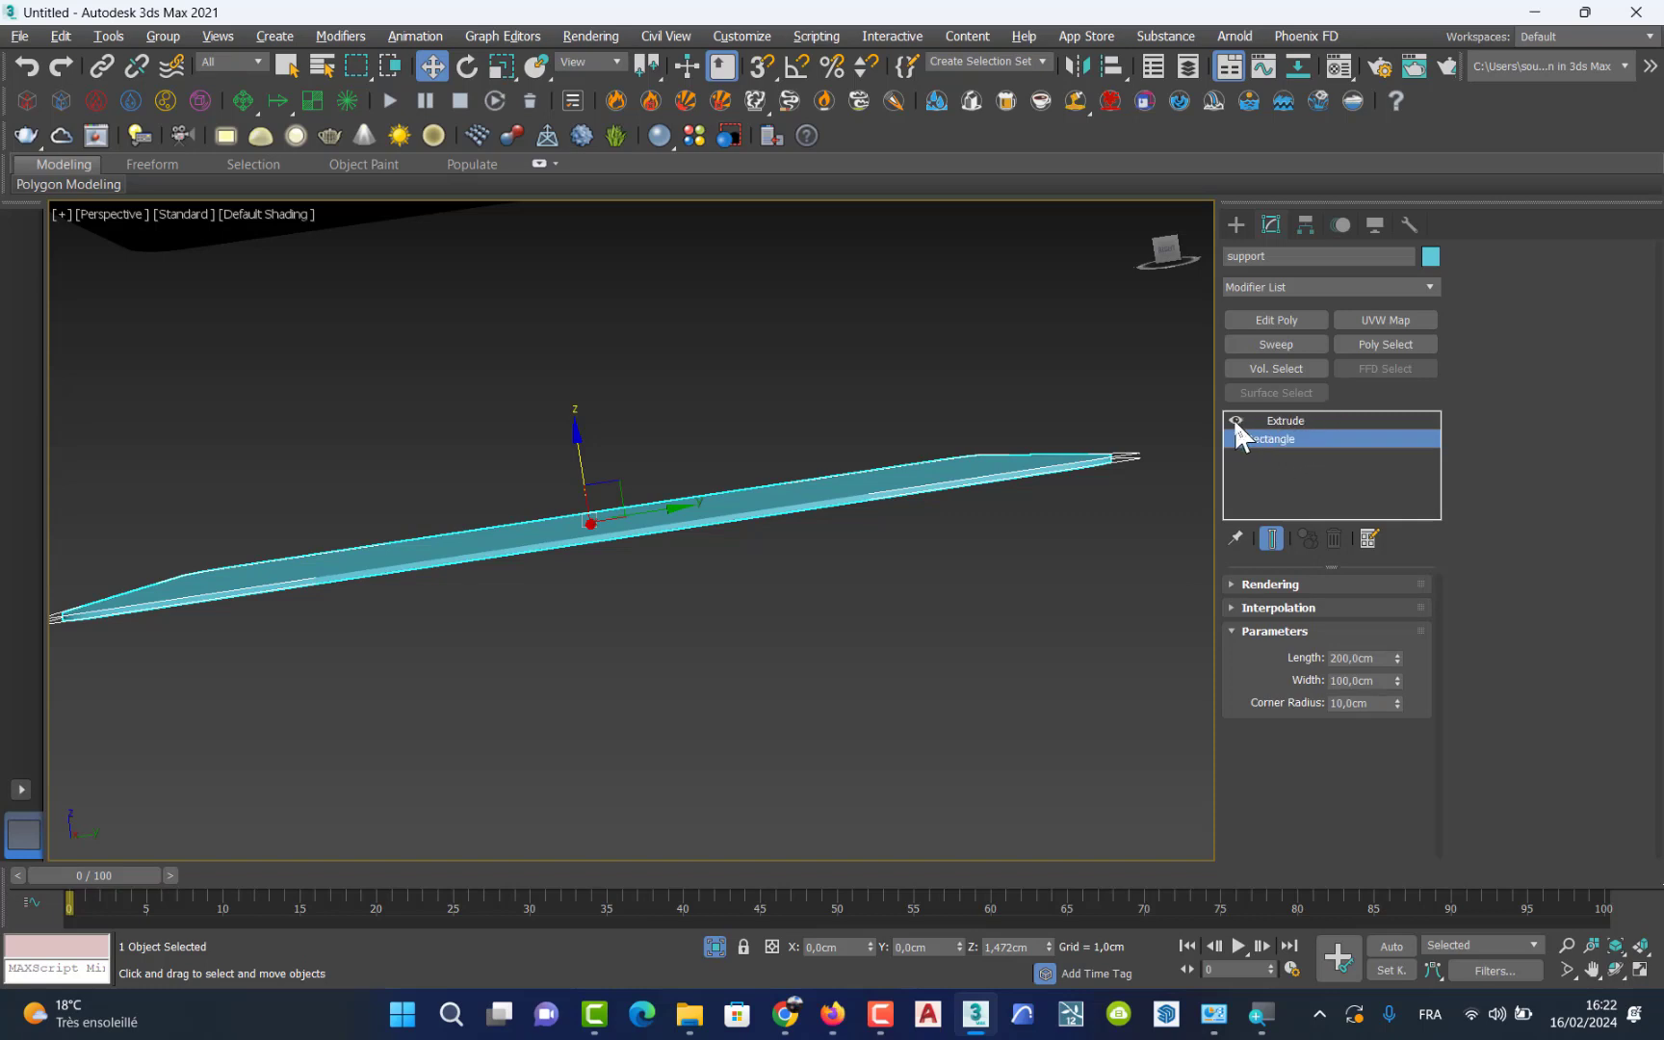
left_click(1236, 420)
left_click(1235, 420)
left_click(1286, 421)
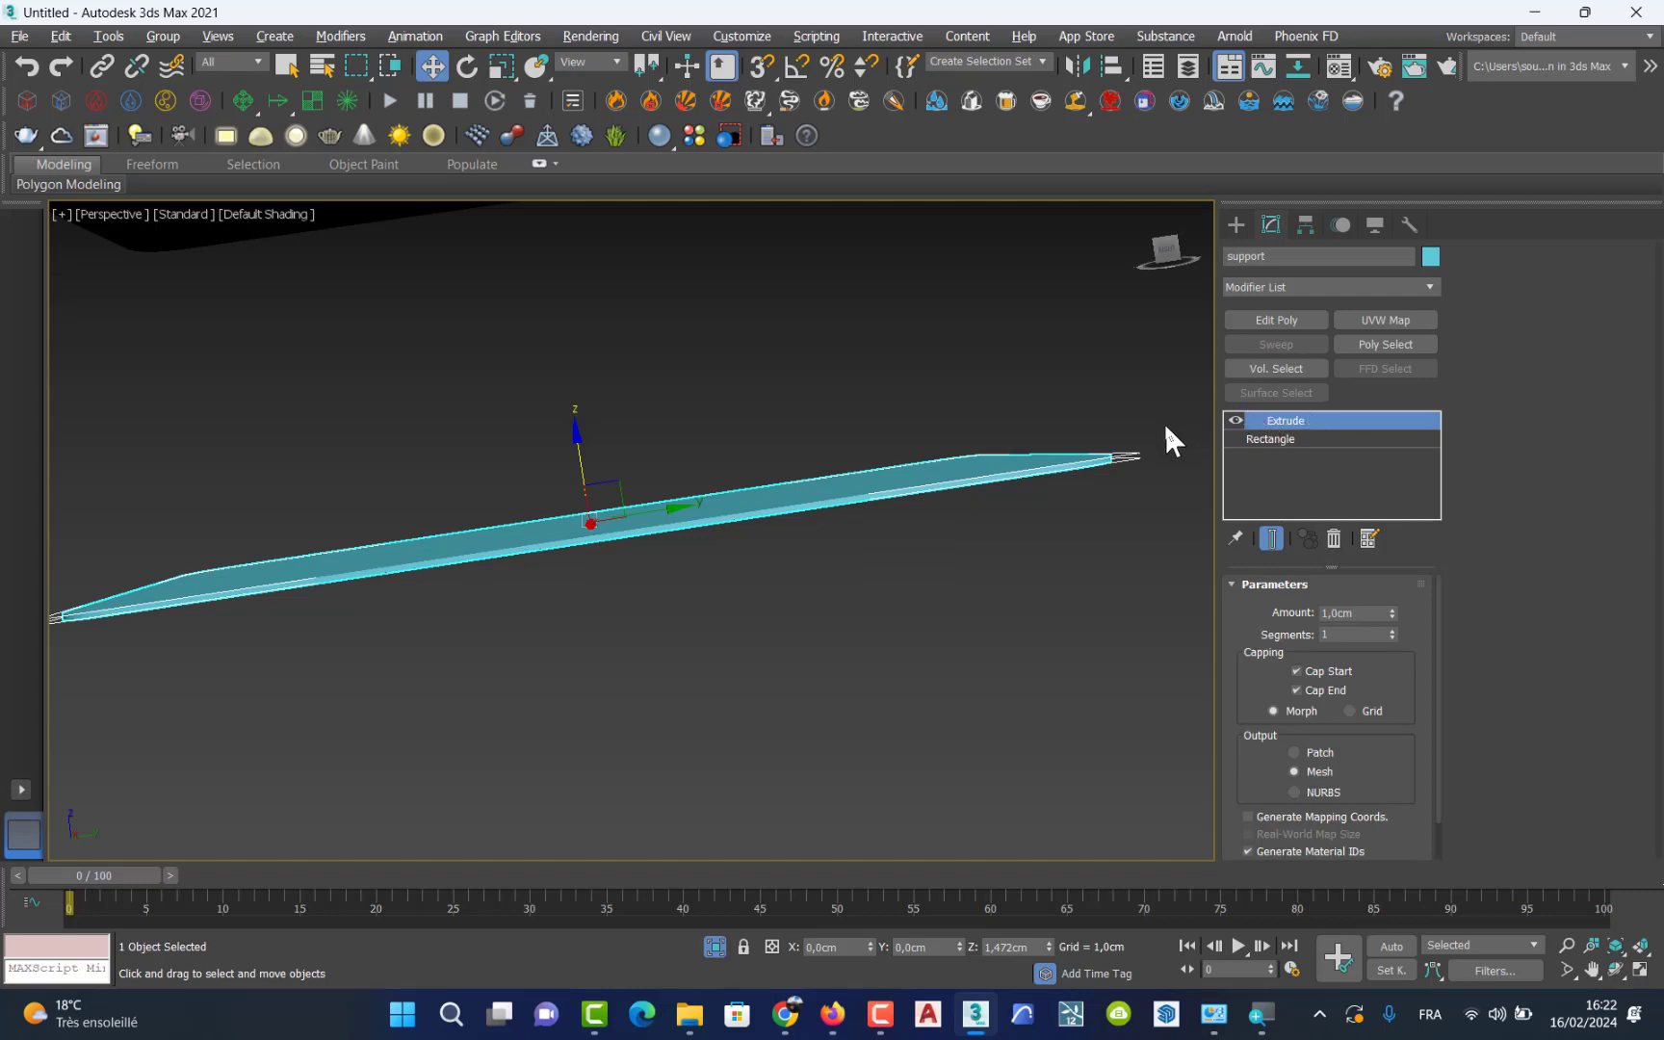
Step: Convert the original support slab to an Editable Poly
right_click(869, 488)
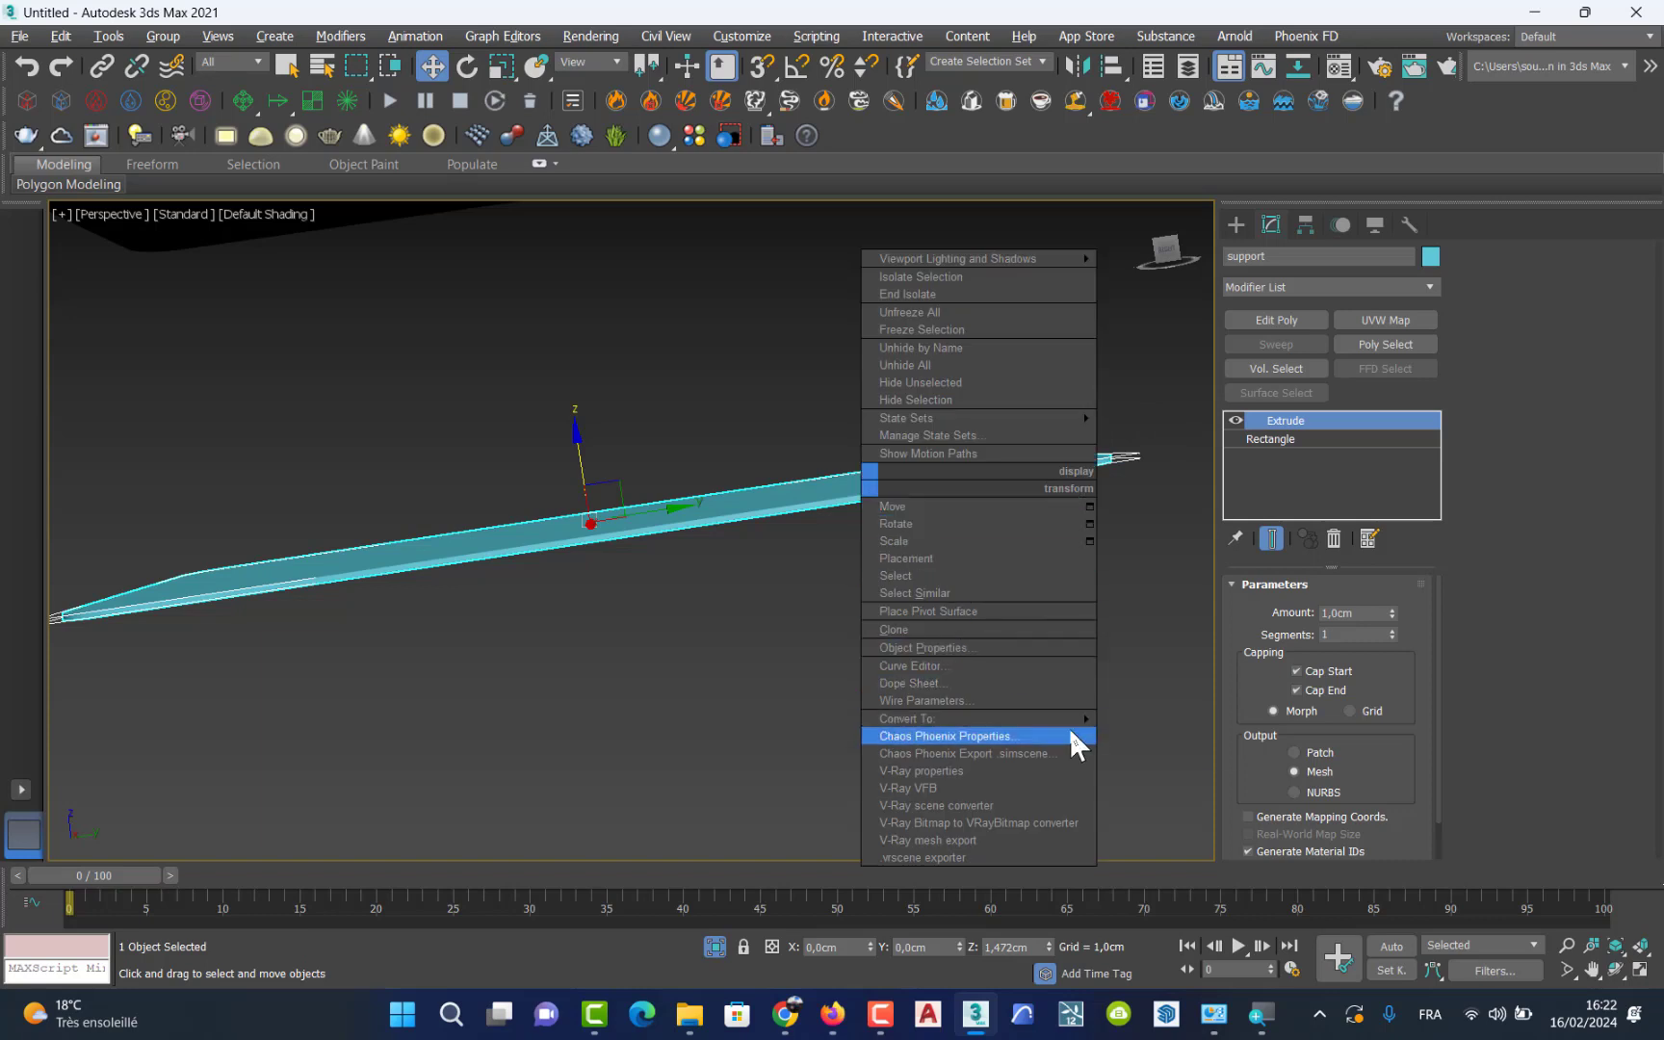
mouse_move(1087, 717)
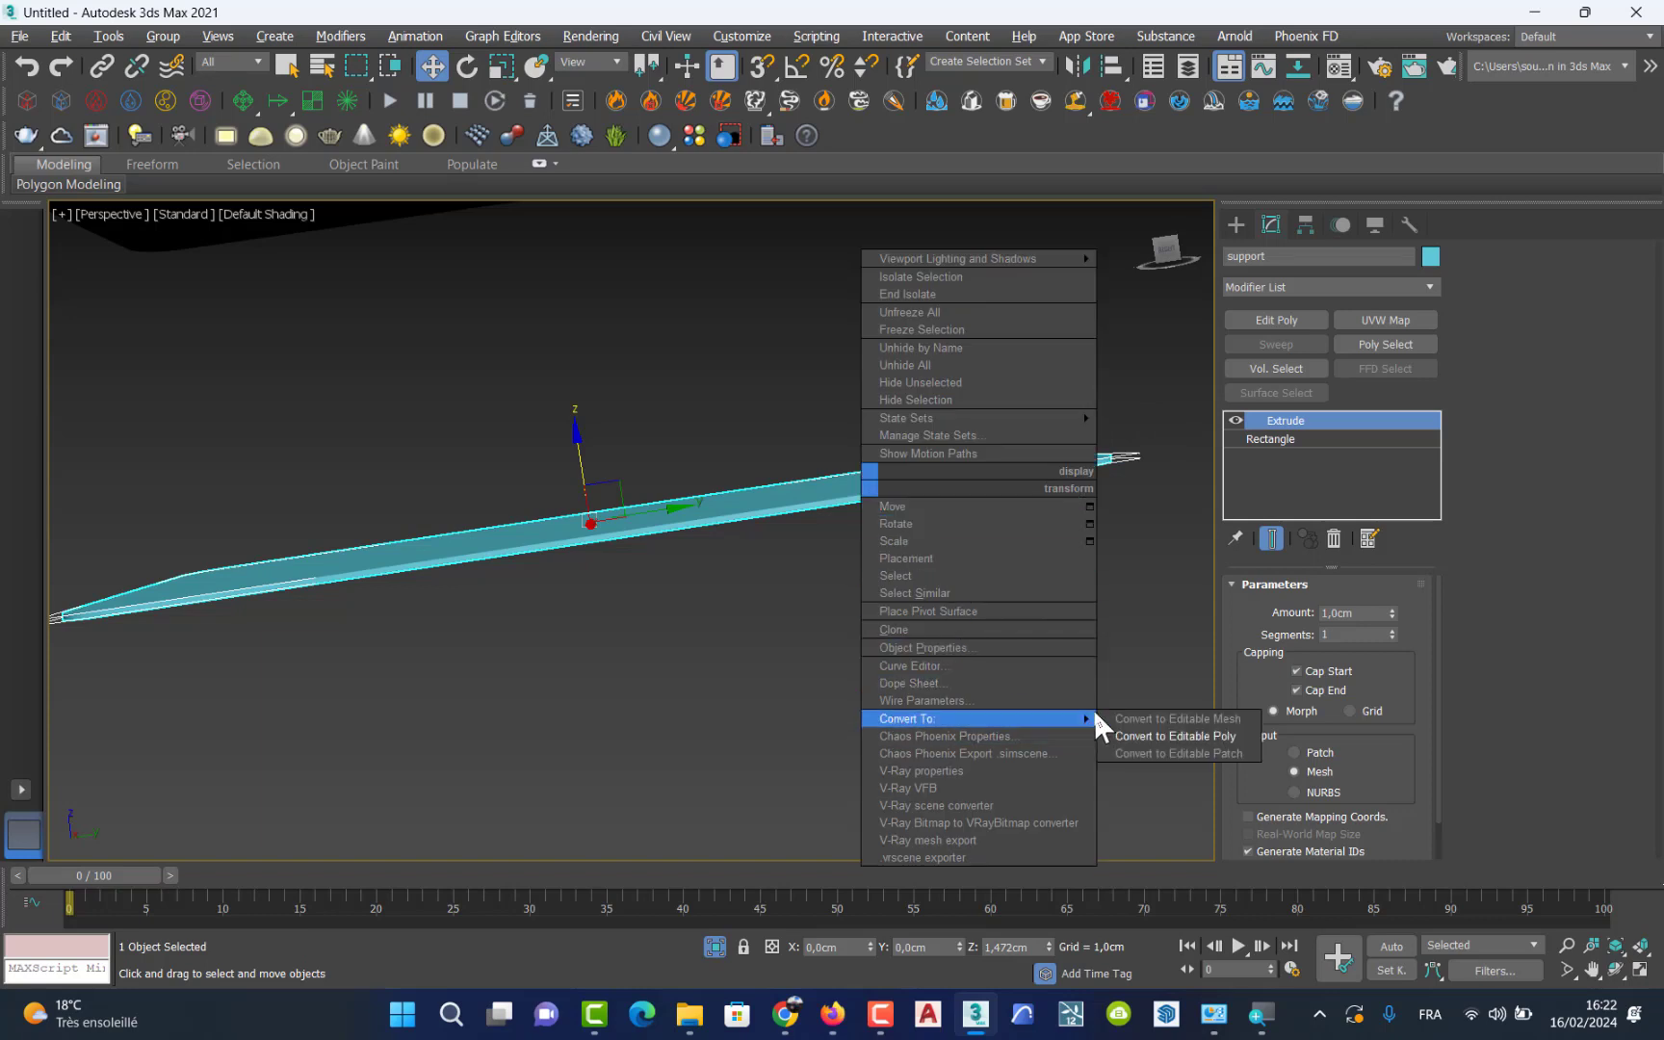
left_click(1234, 736)
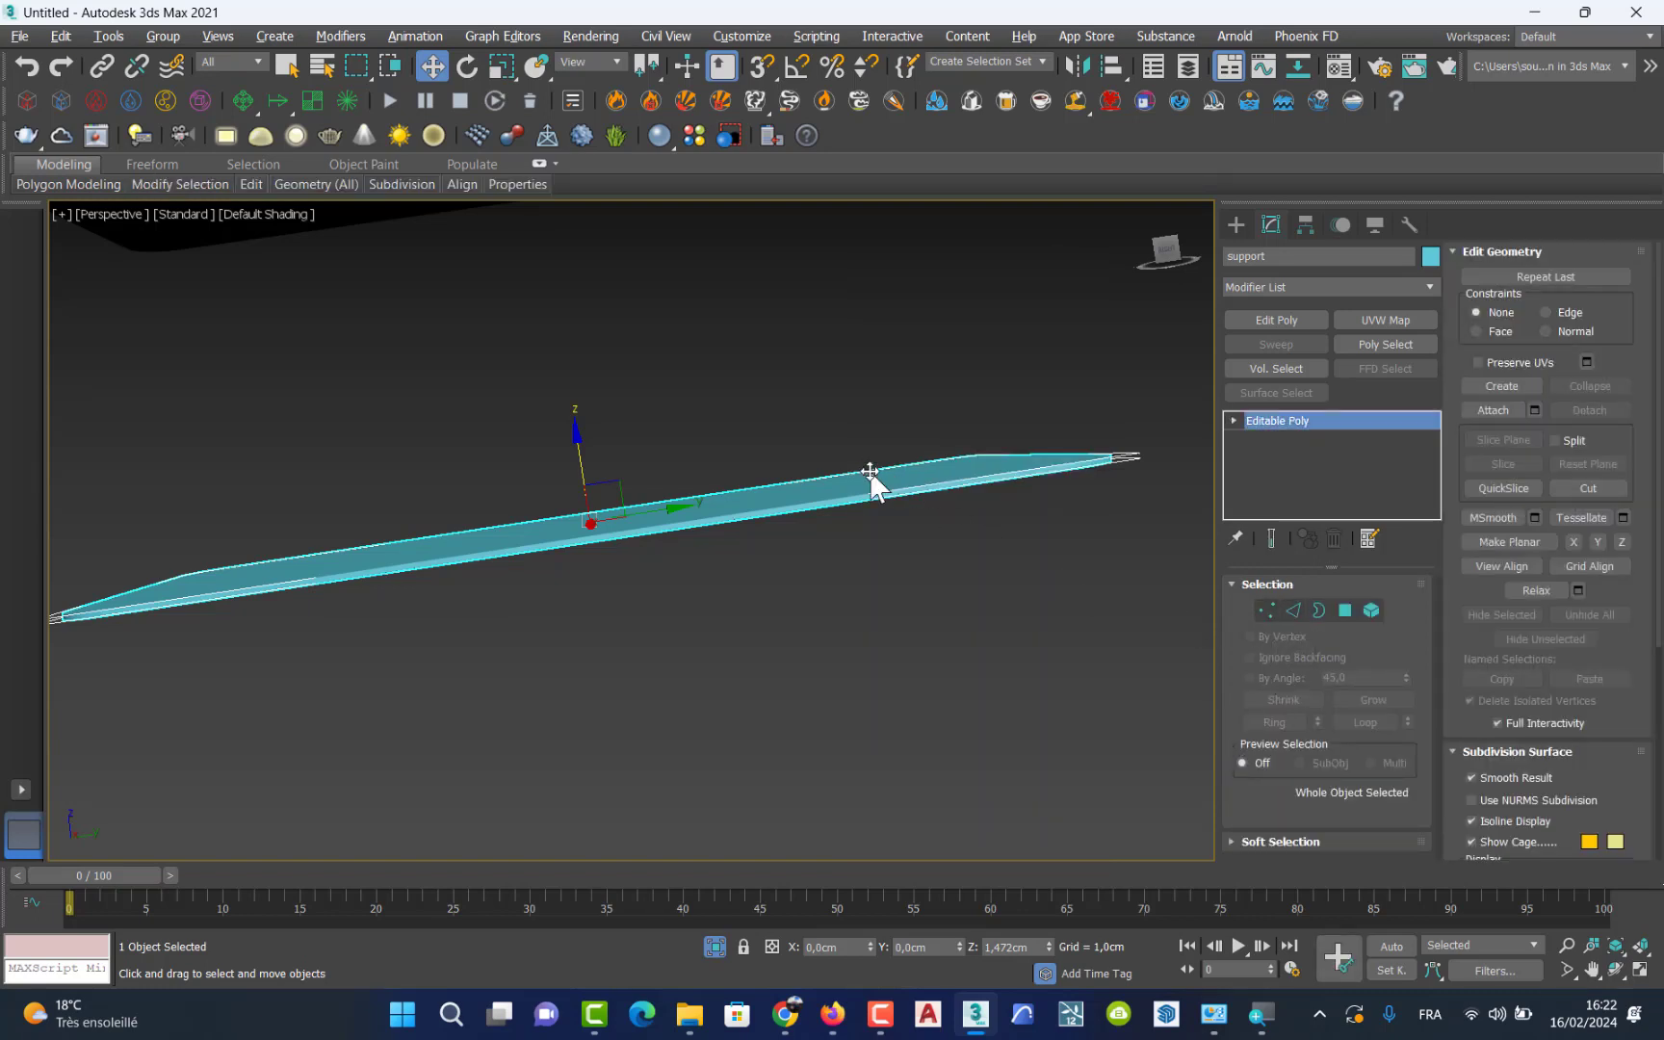
Step: Switch the support to edge editing and show Edged Faces in the perspective view
key("ctrl+r")
left_click_drag(758, 499, 765, 546)
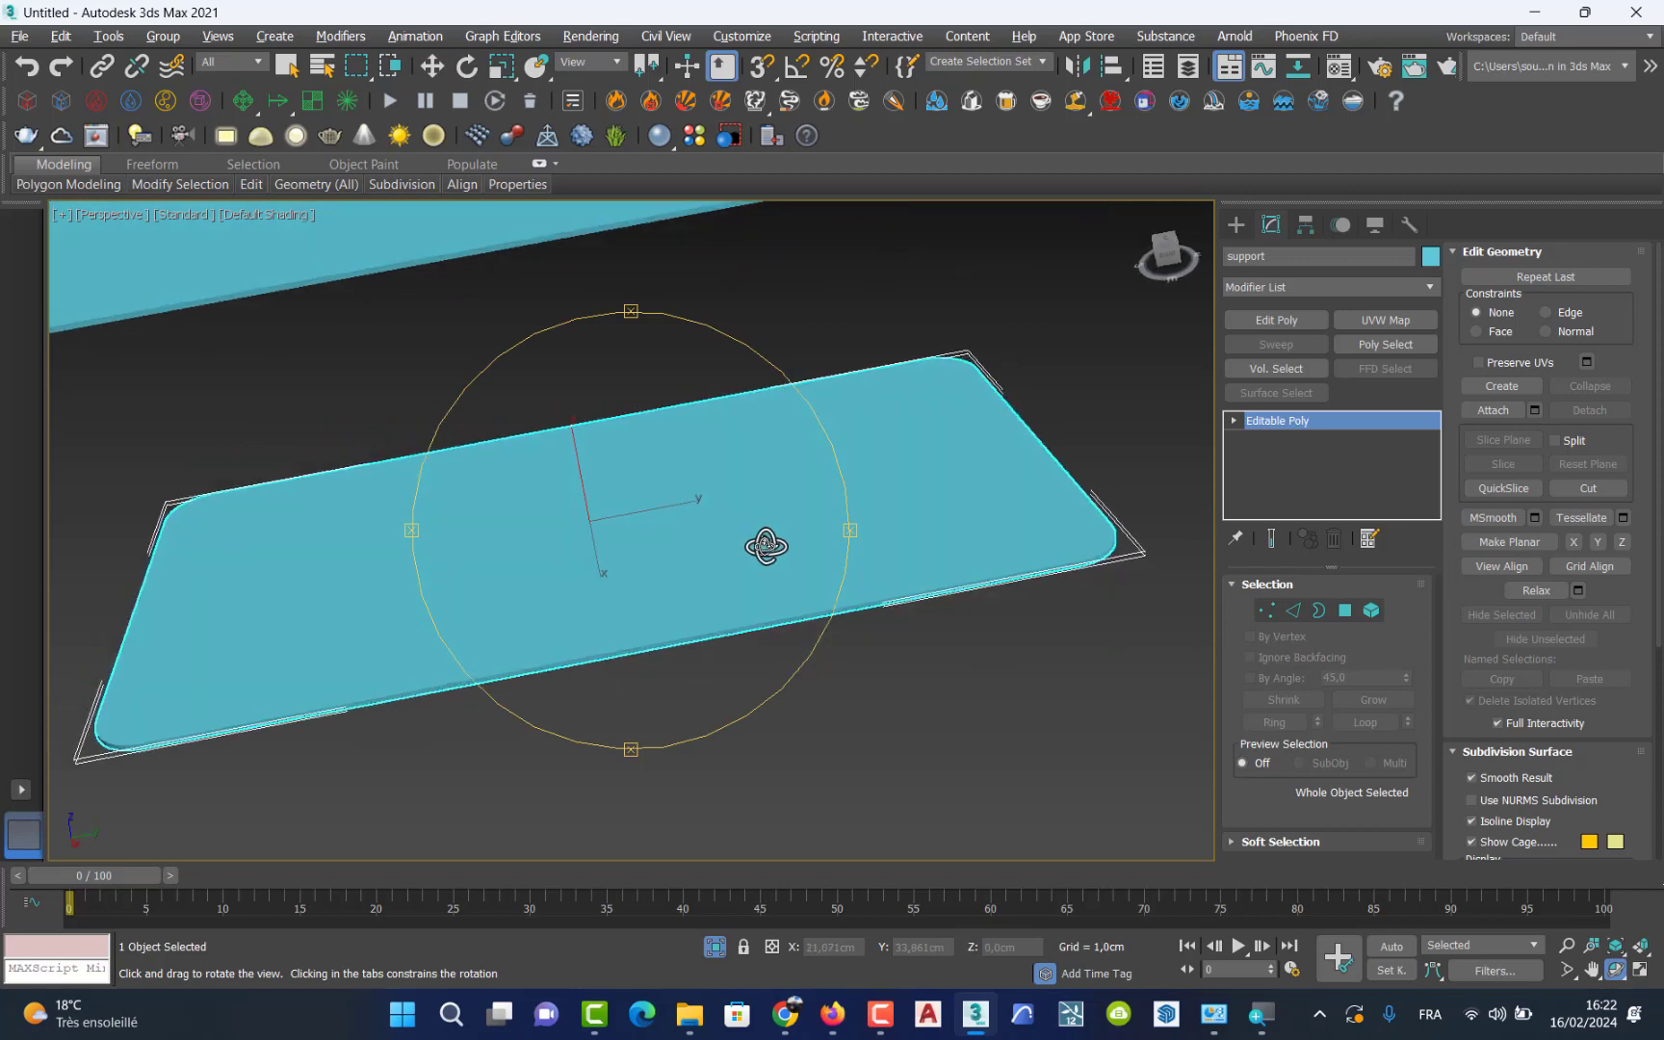
left_click(1290, 610)
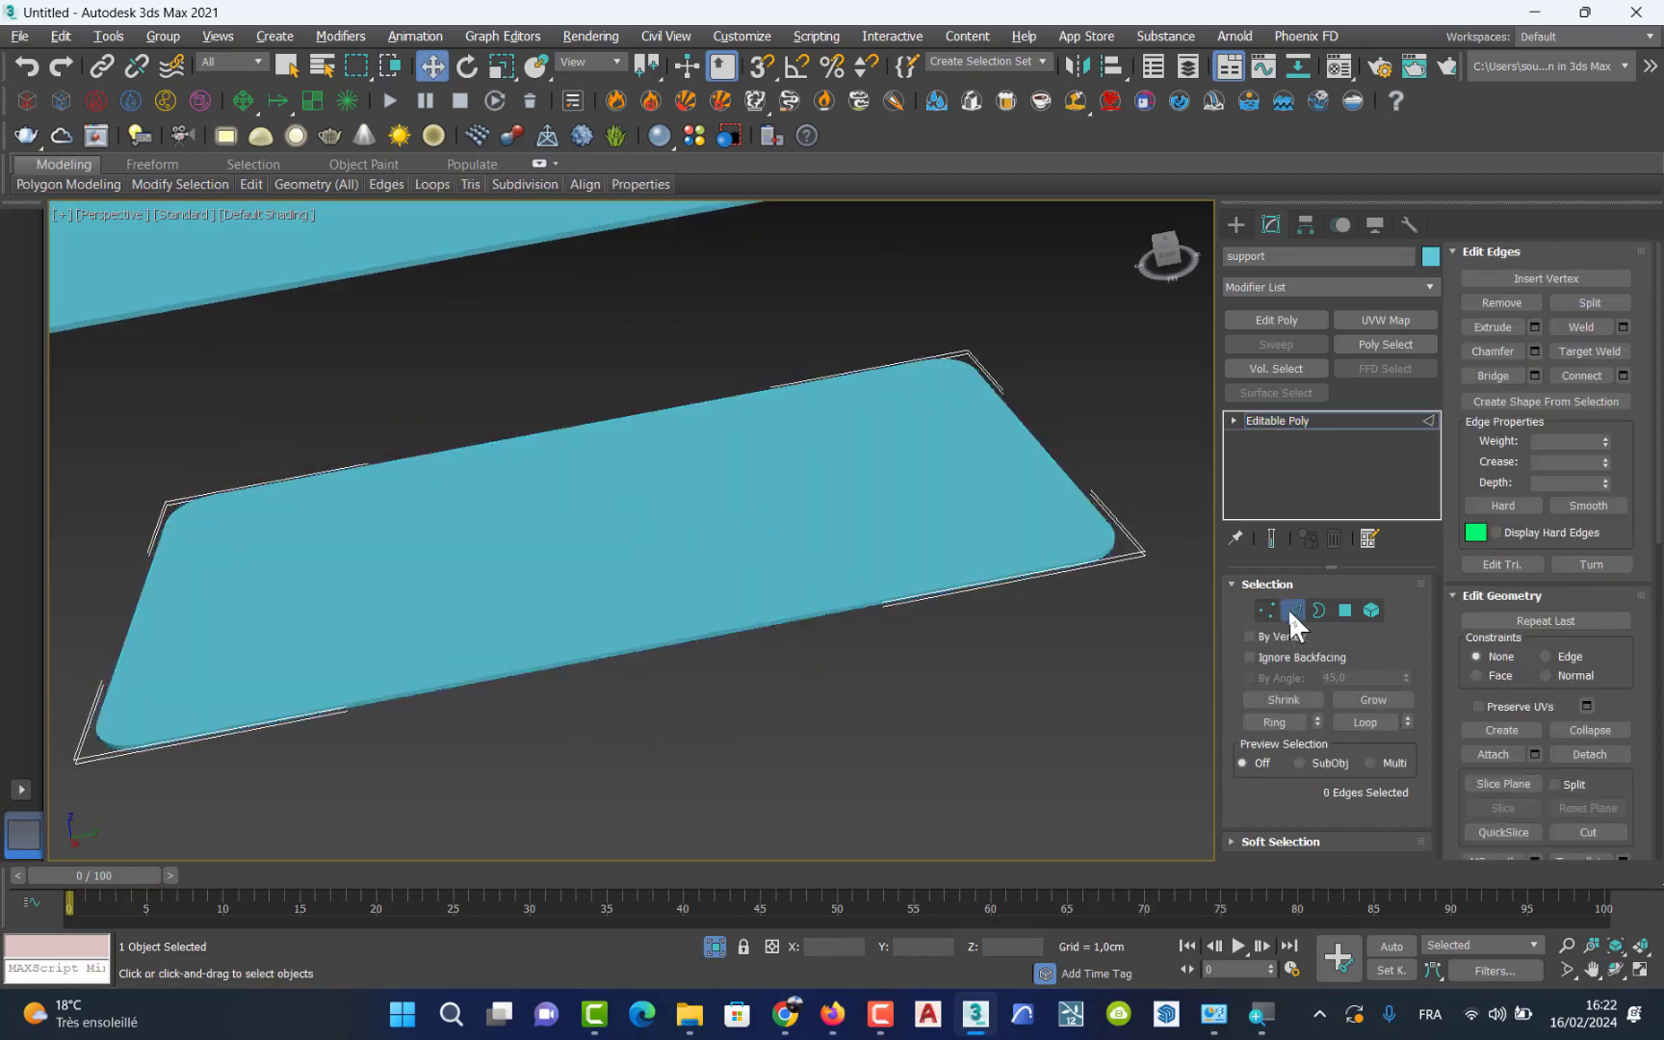
left_click(255, 212)
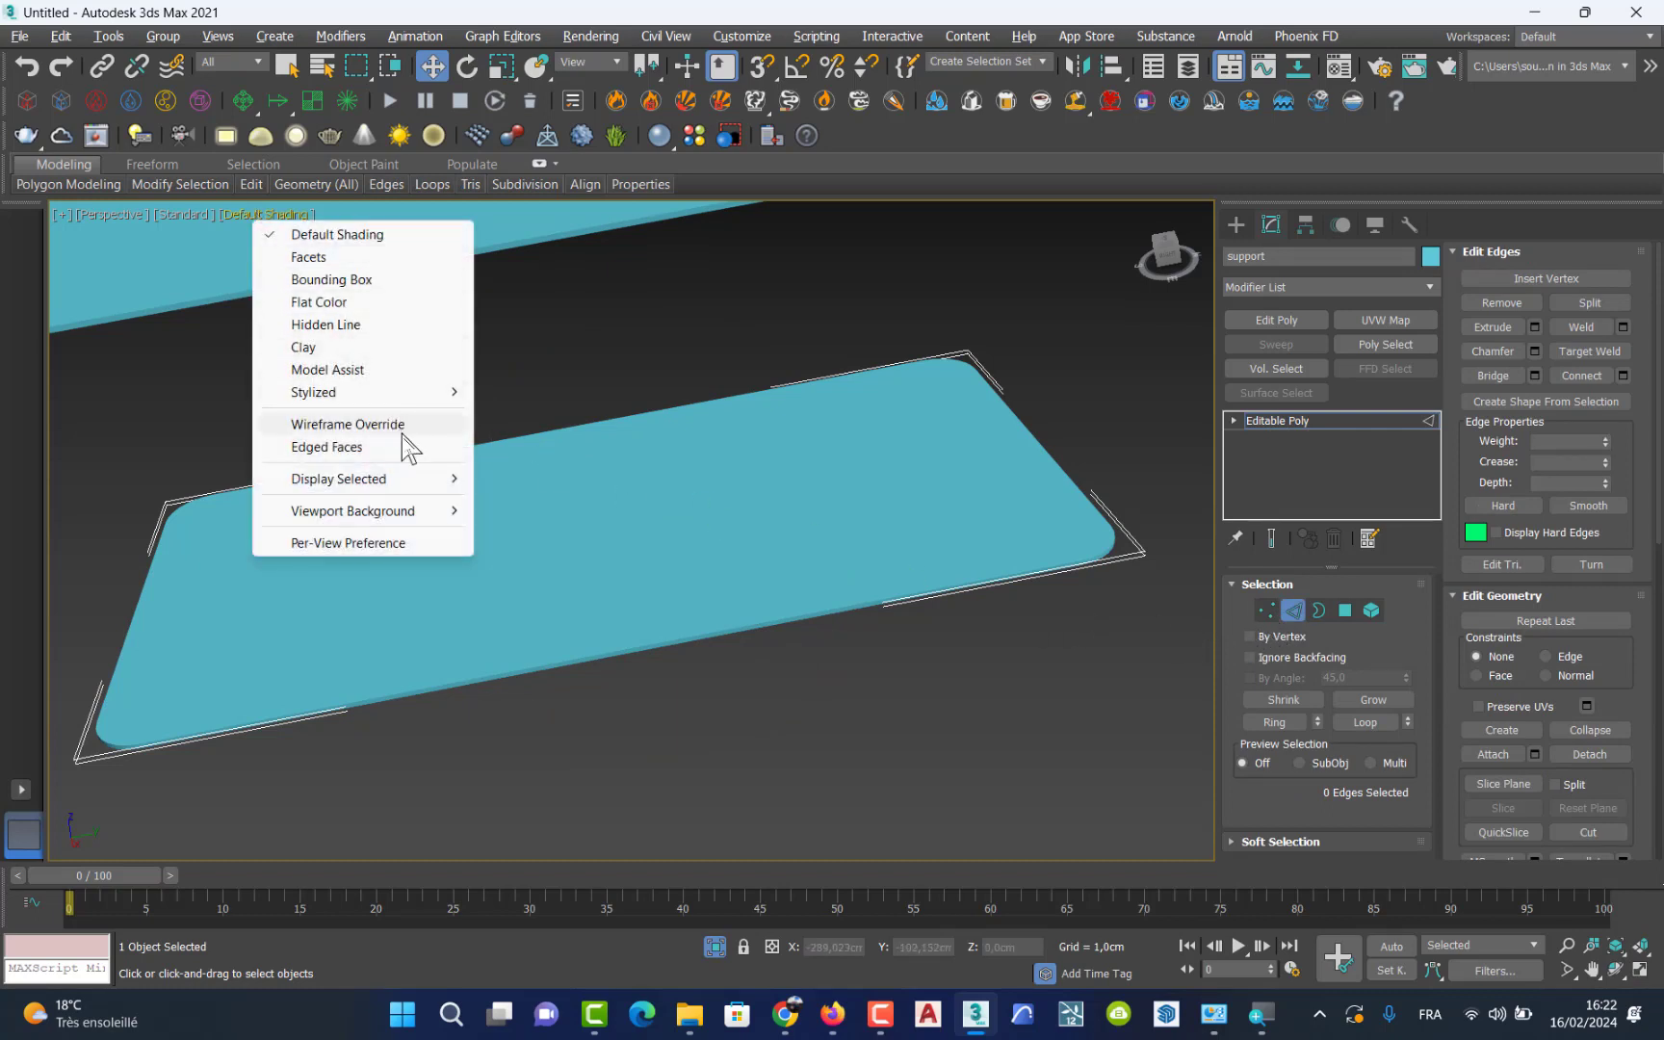
left_click(406, 449)
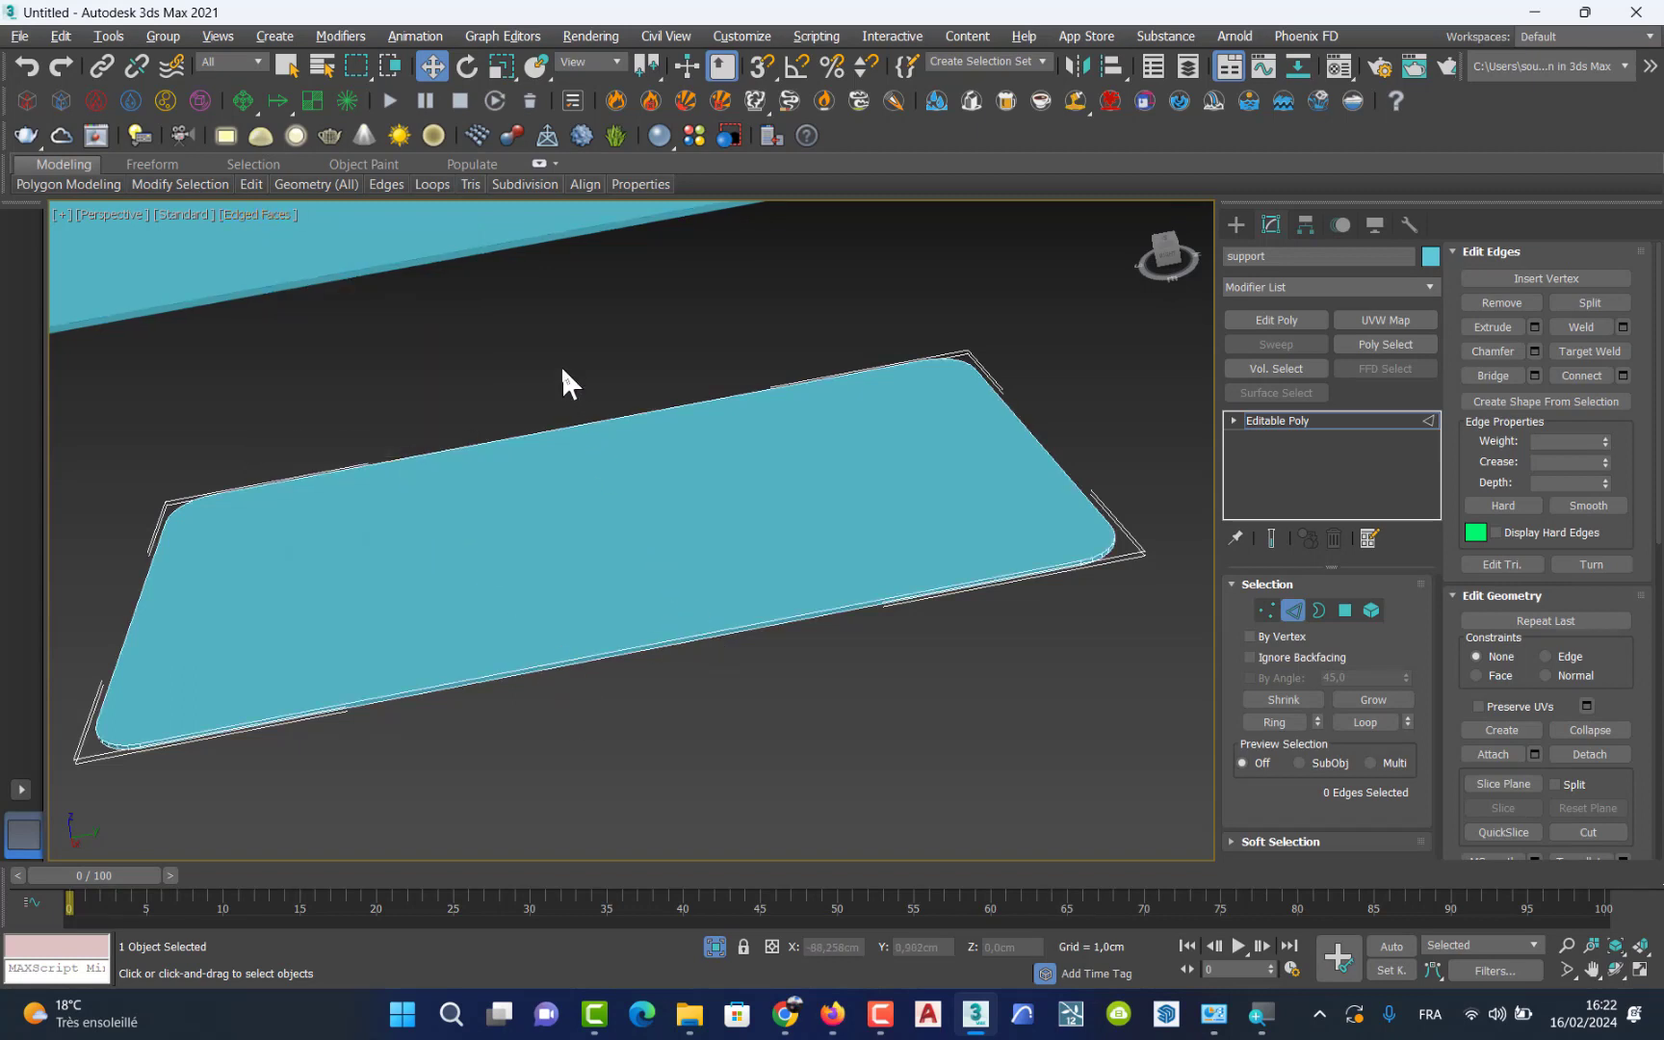
Step: Connect the edges of the support's two long sides with 2 segments and a pinch of 53
left_click_drag(561, 369, 626, 630)
left_click_drag(648, 700, 648, 699)
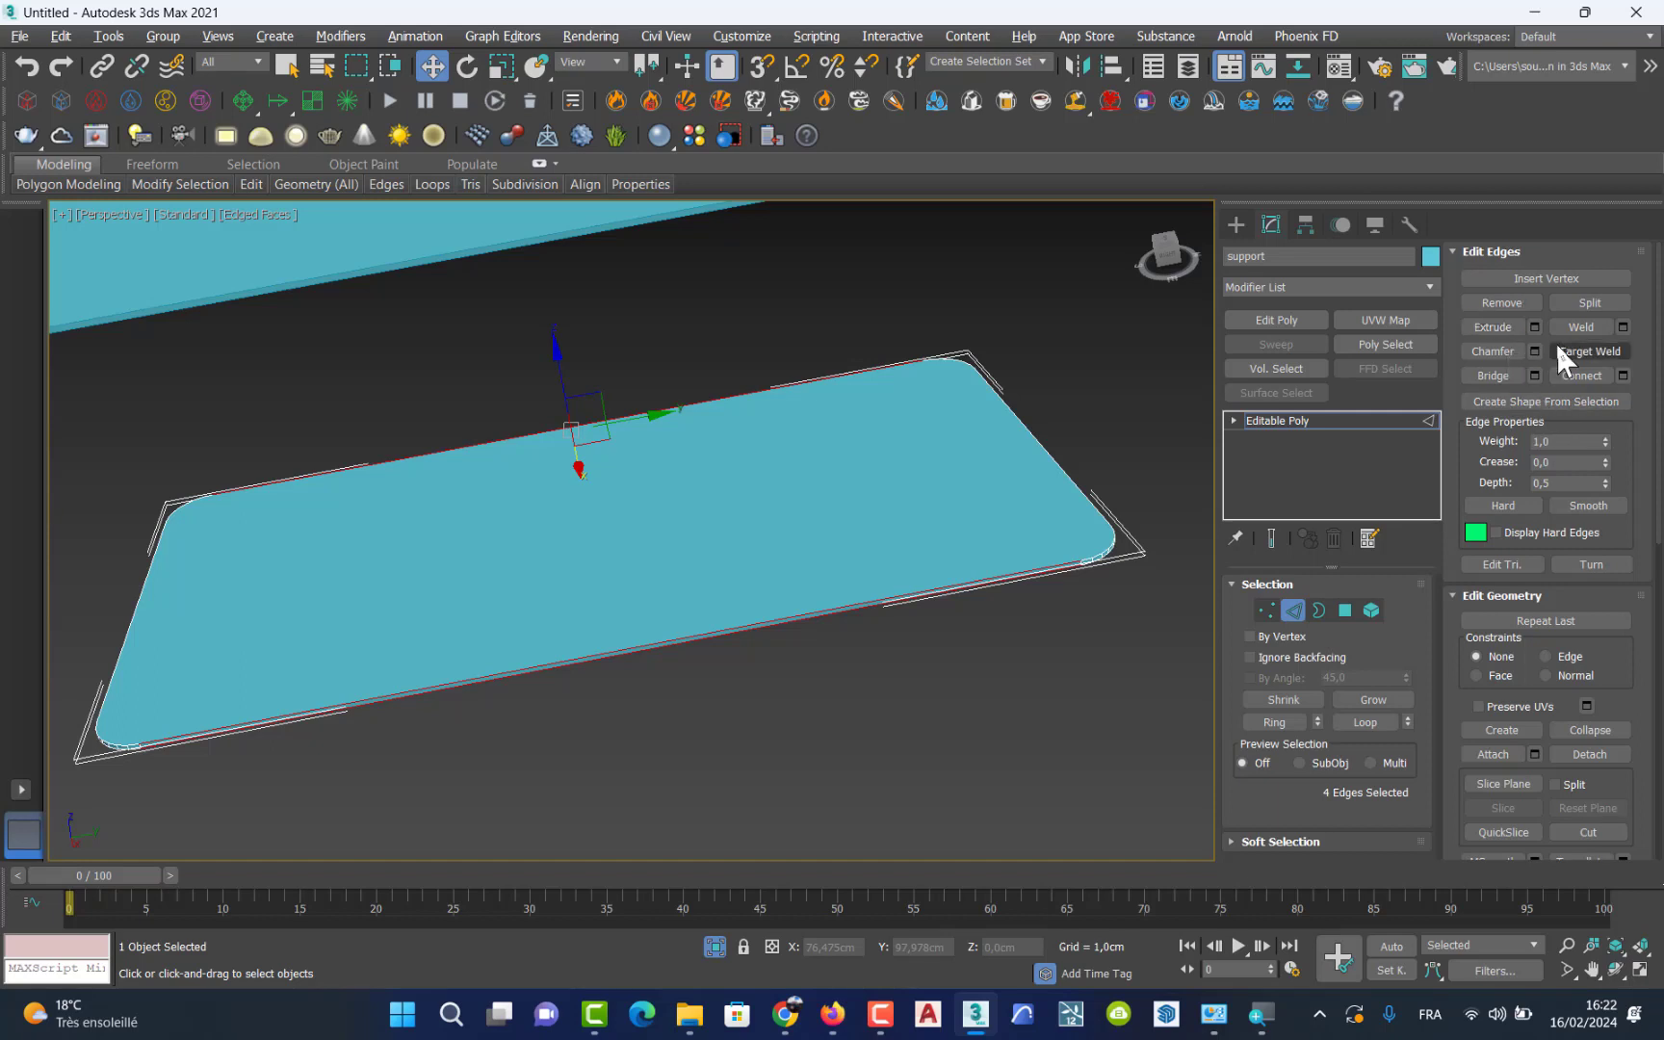
left_click(1623, 378)
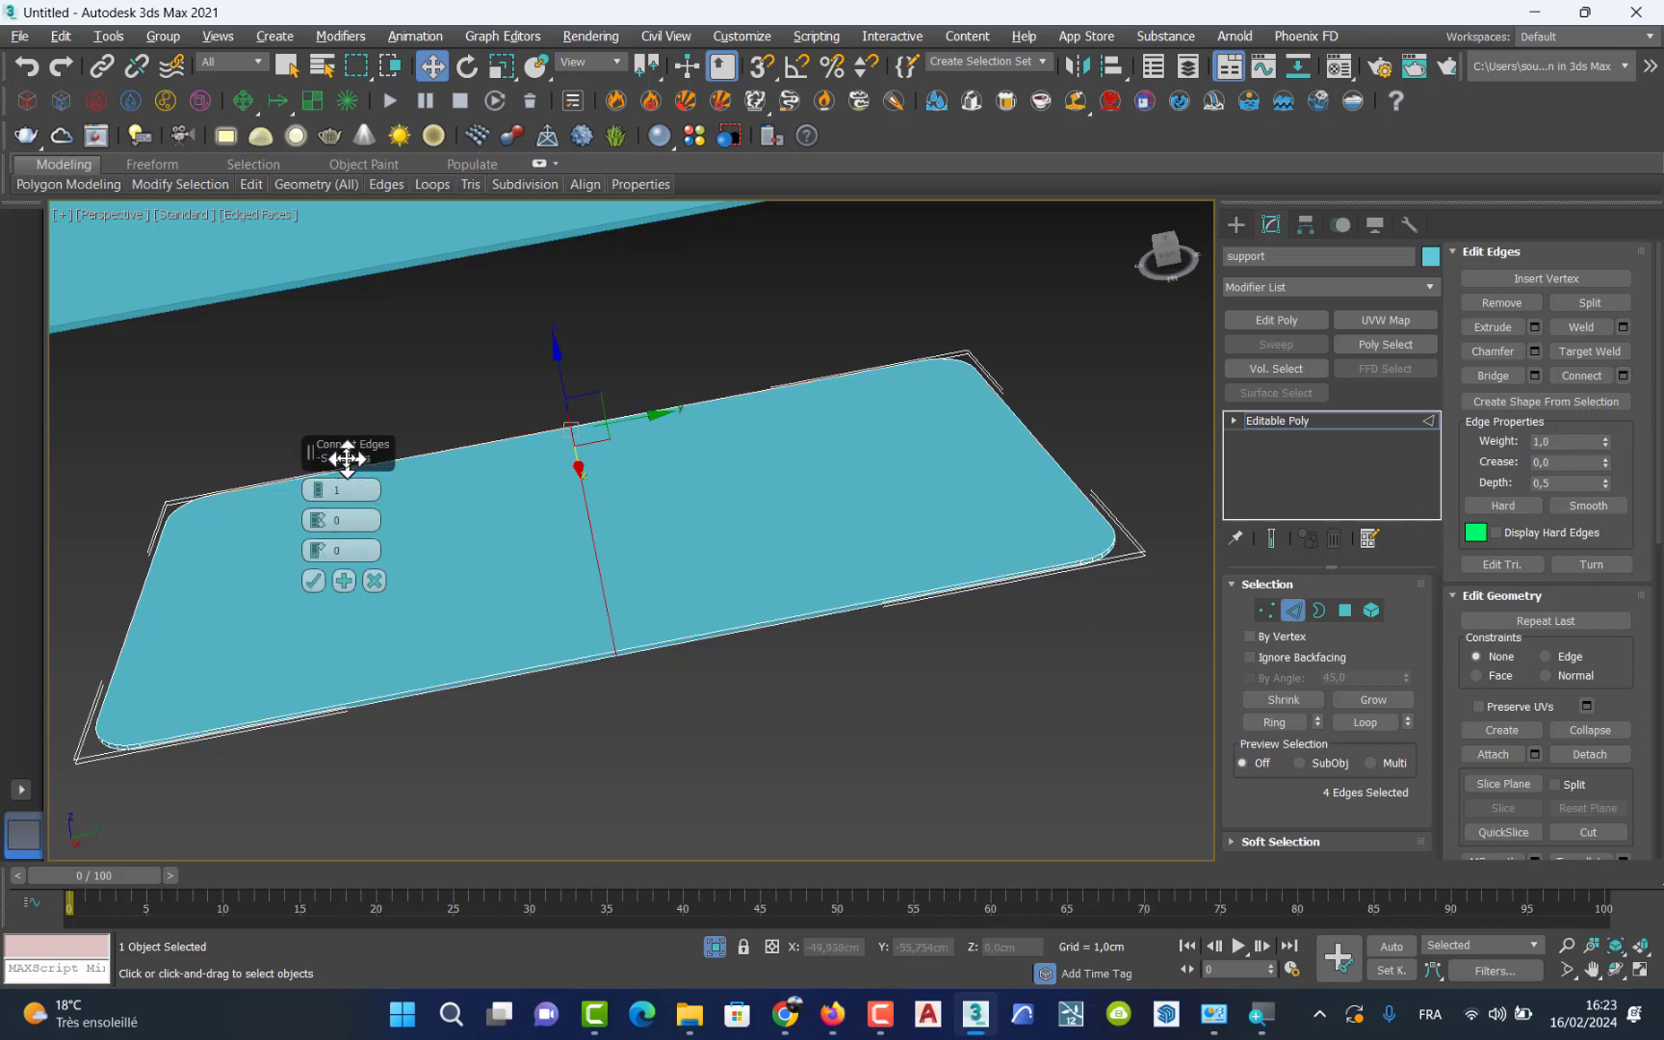
left_click_drag(347, 459, 866, 285)
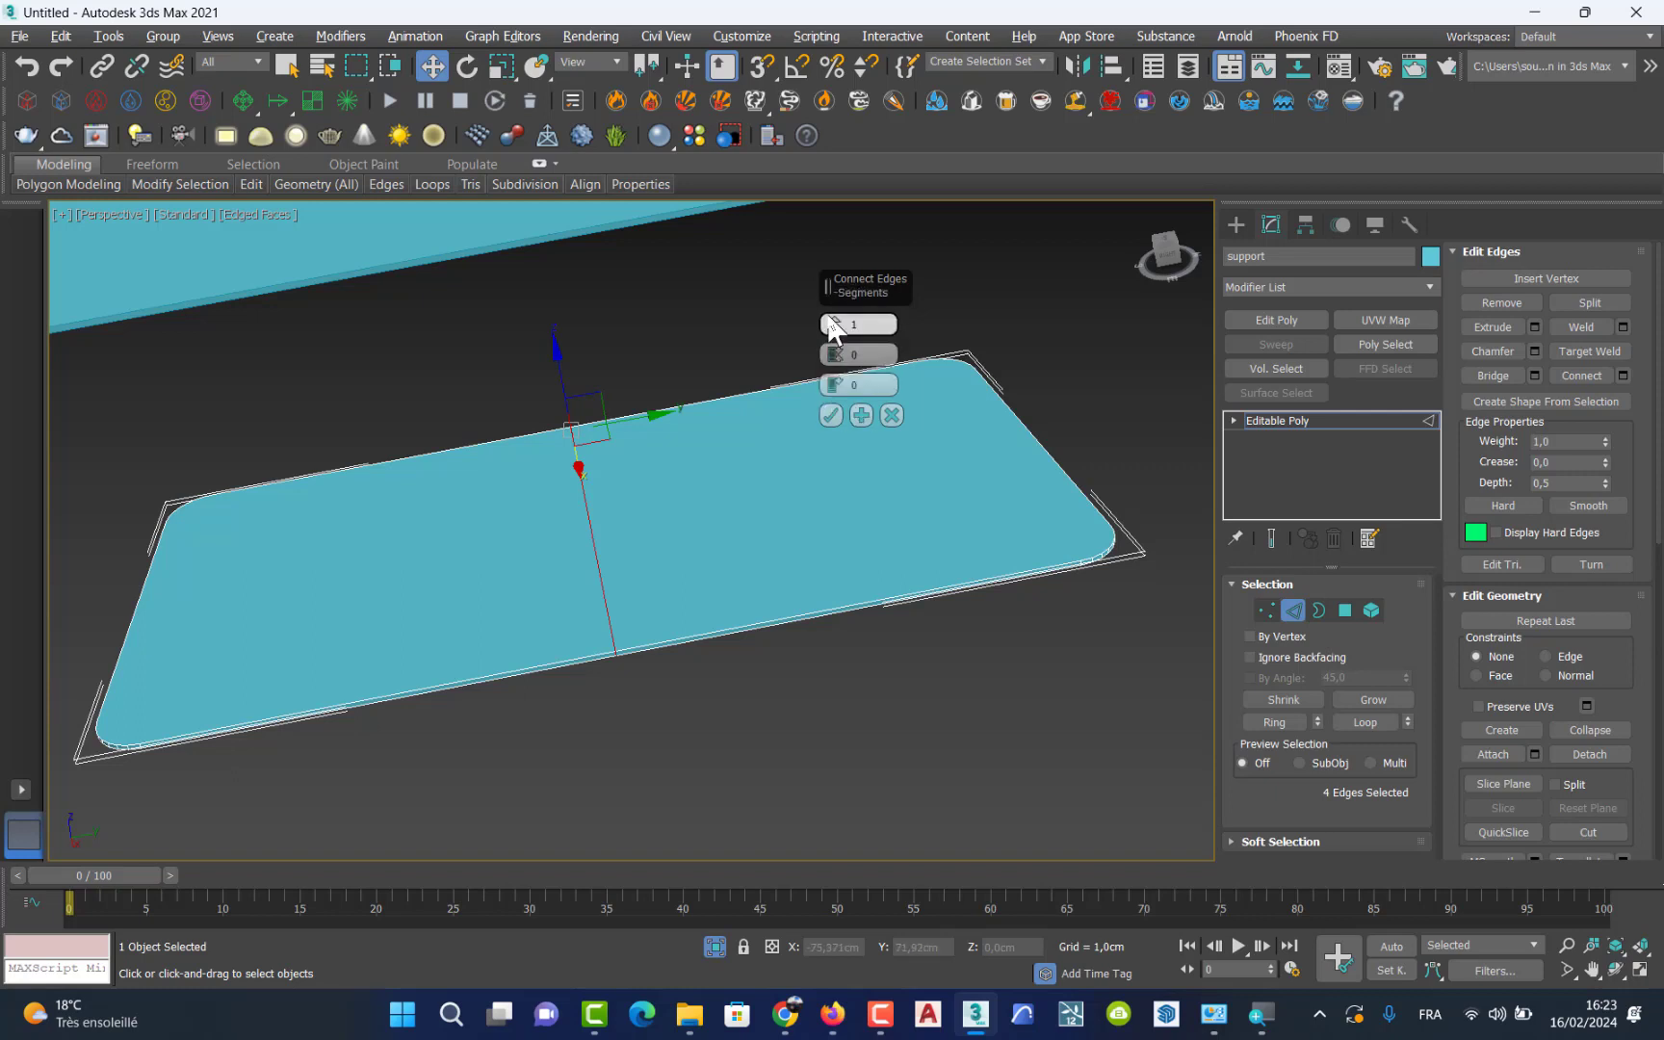
left_click(832, 320)
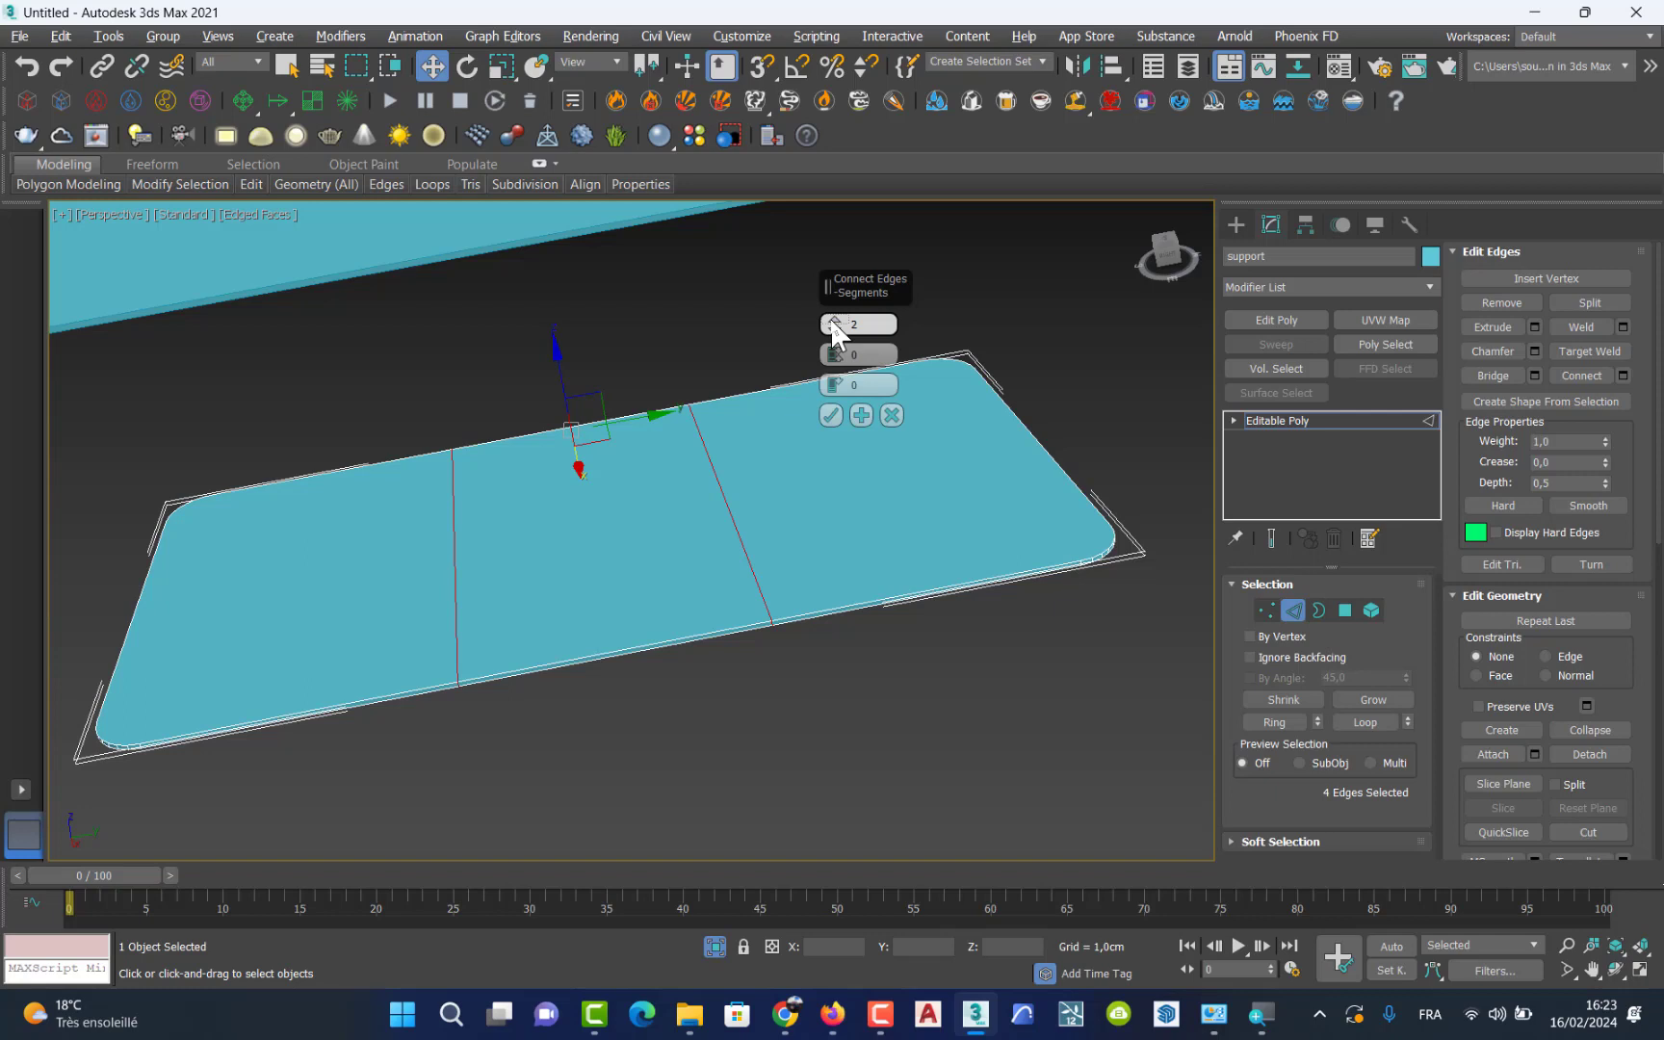
left_click(833, 327)
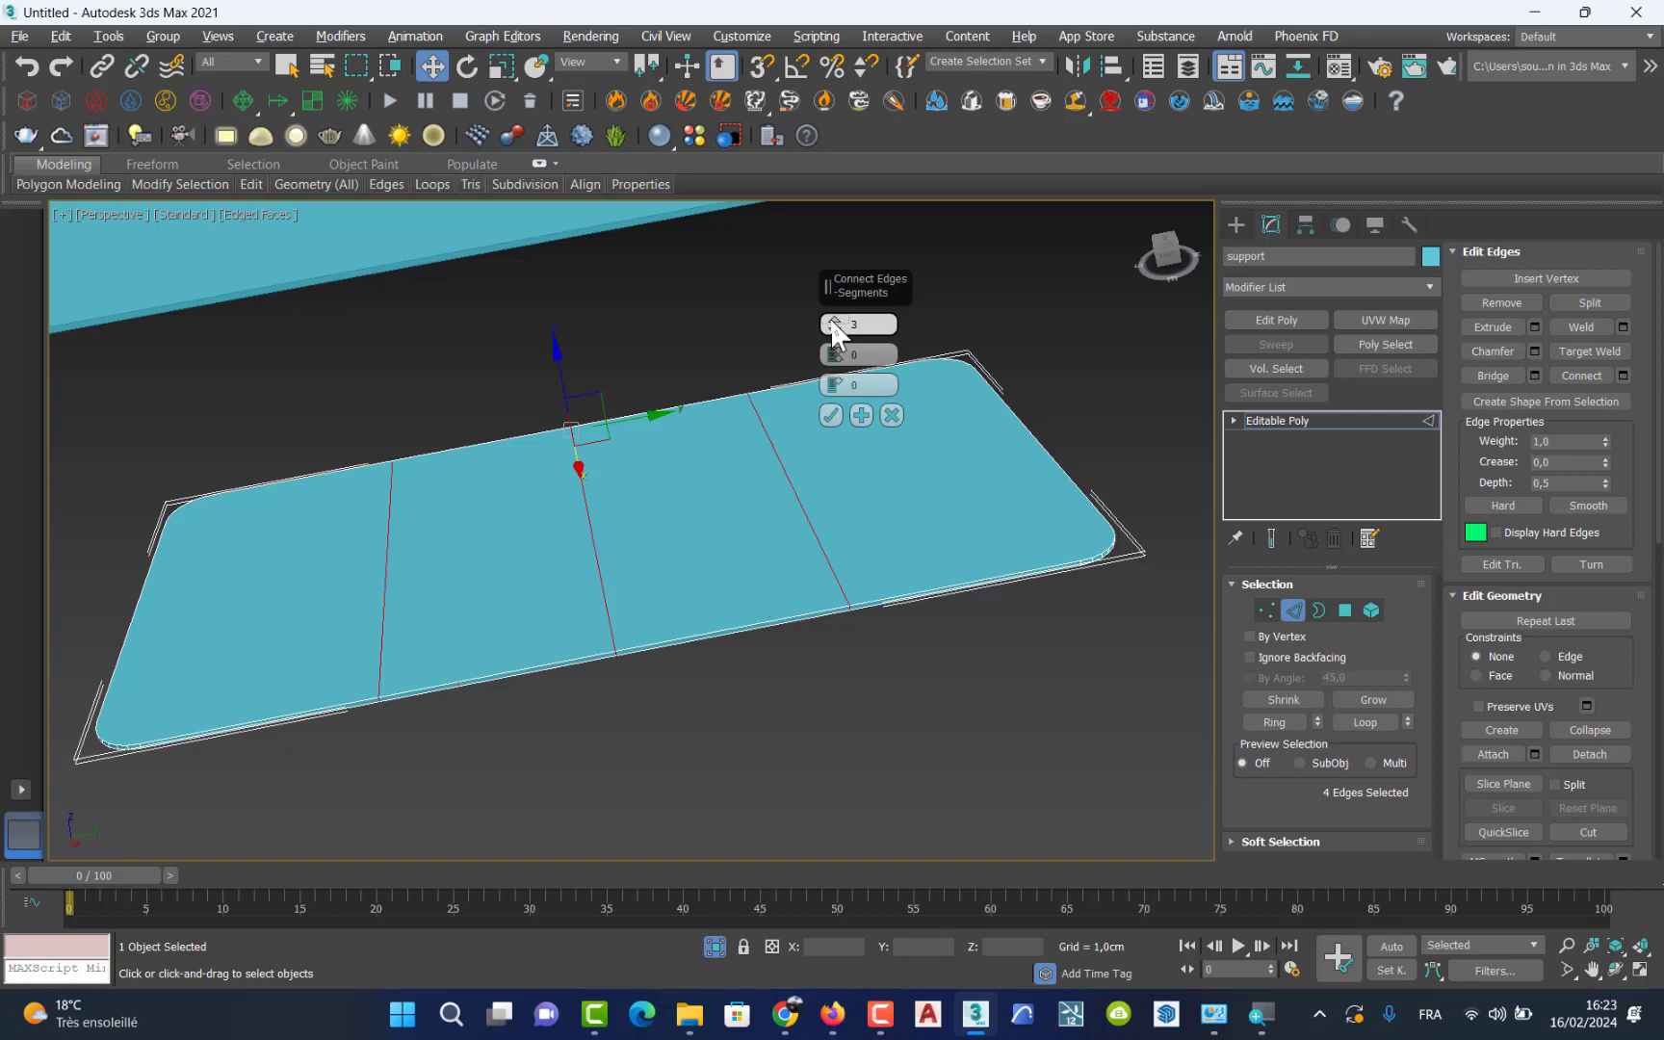
left_click(833, 330)
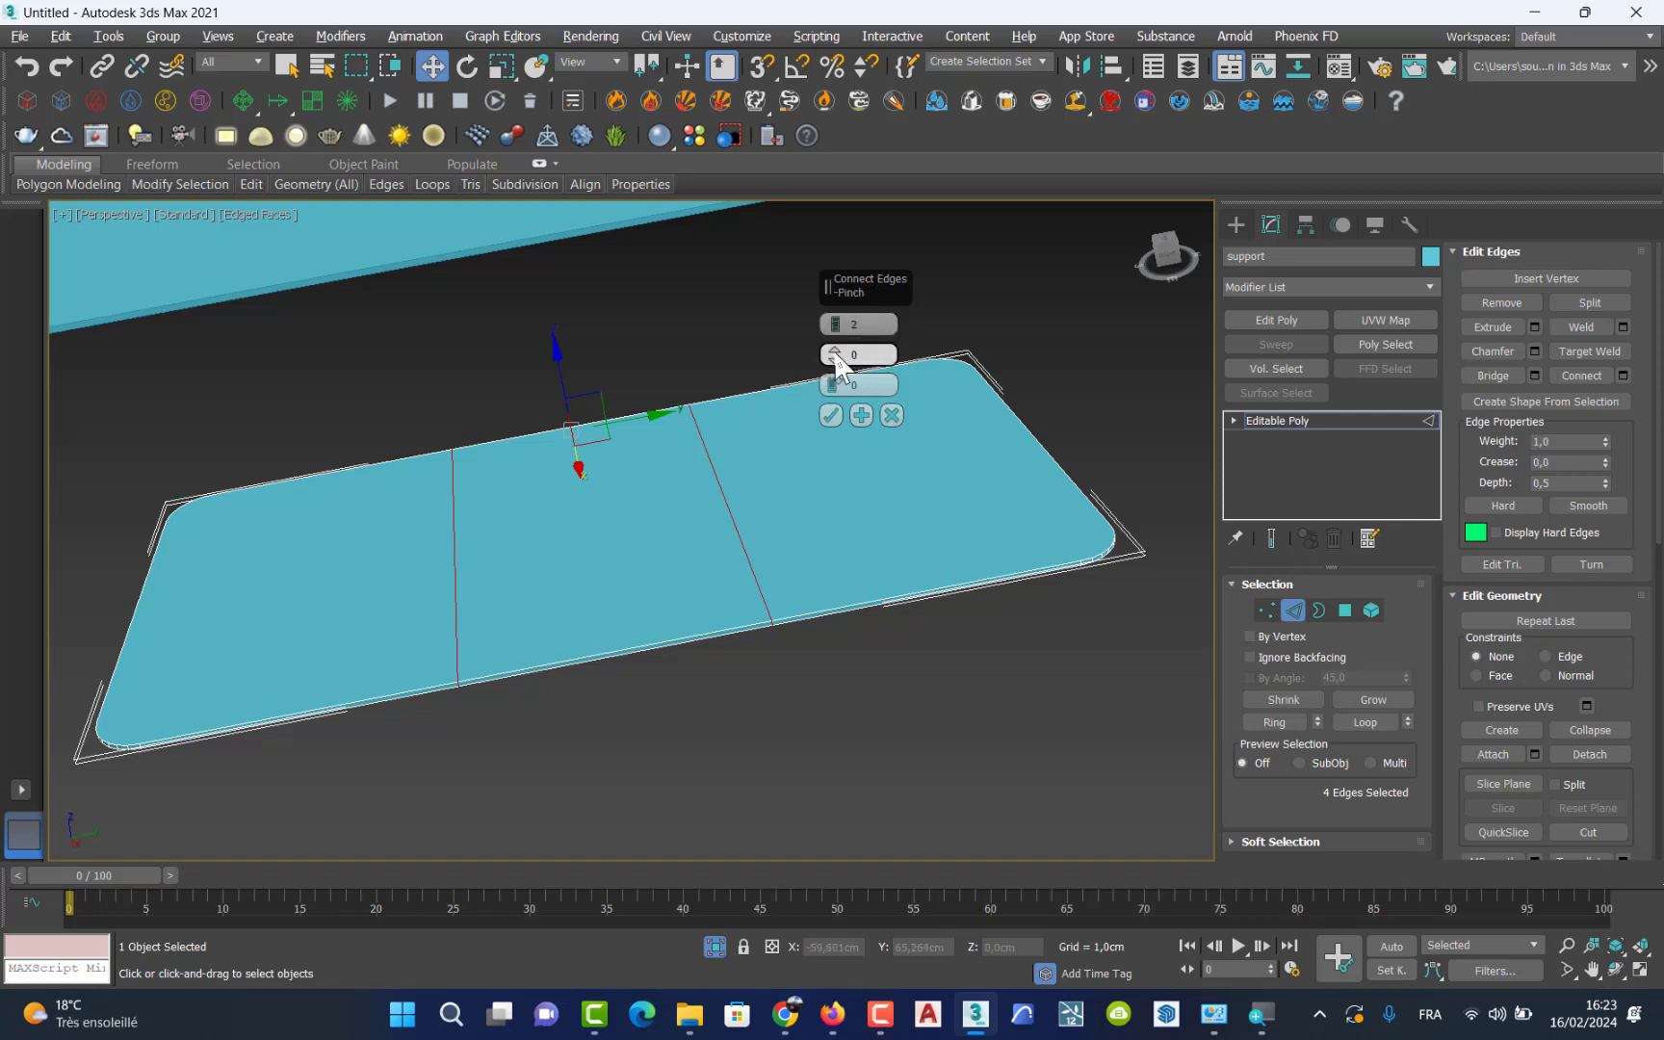
left_click_drag(835, 356, 810, 160)
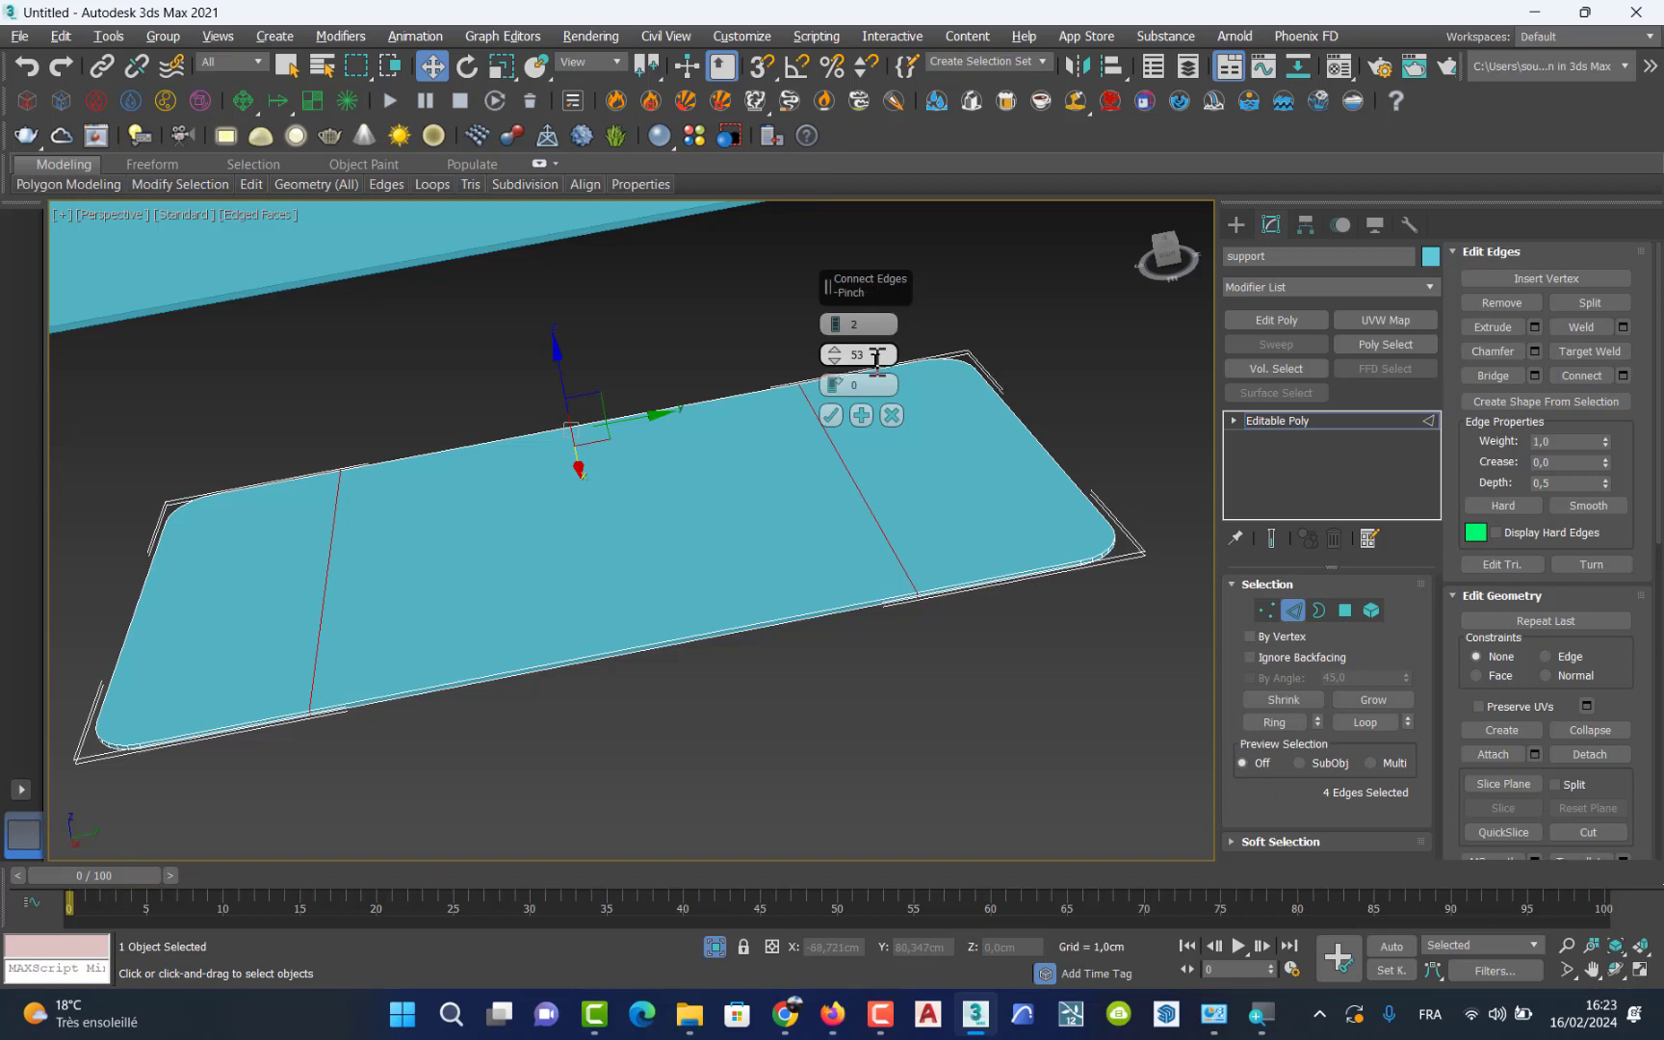
left_click(830, 417)
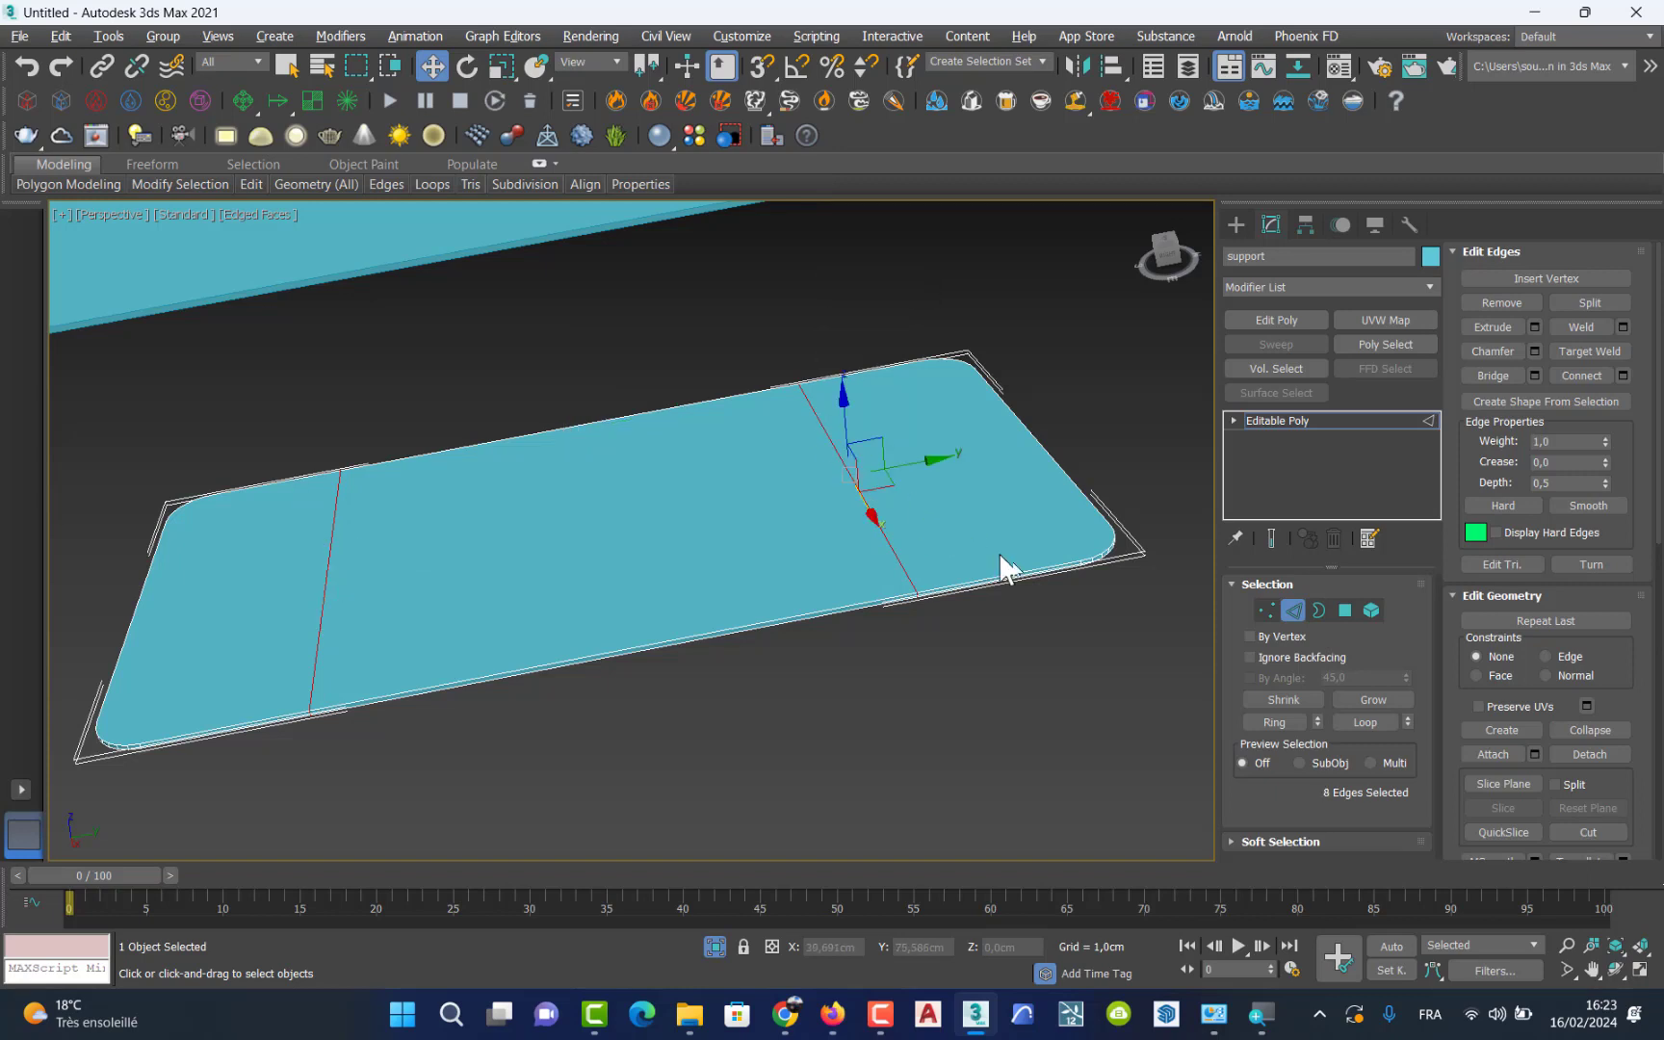
Step: Extrude the two end polygons on the support's underside by 80 cm
left_click(1291, 611)
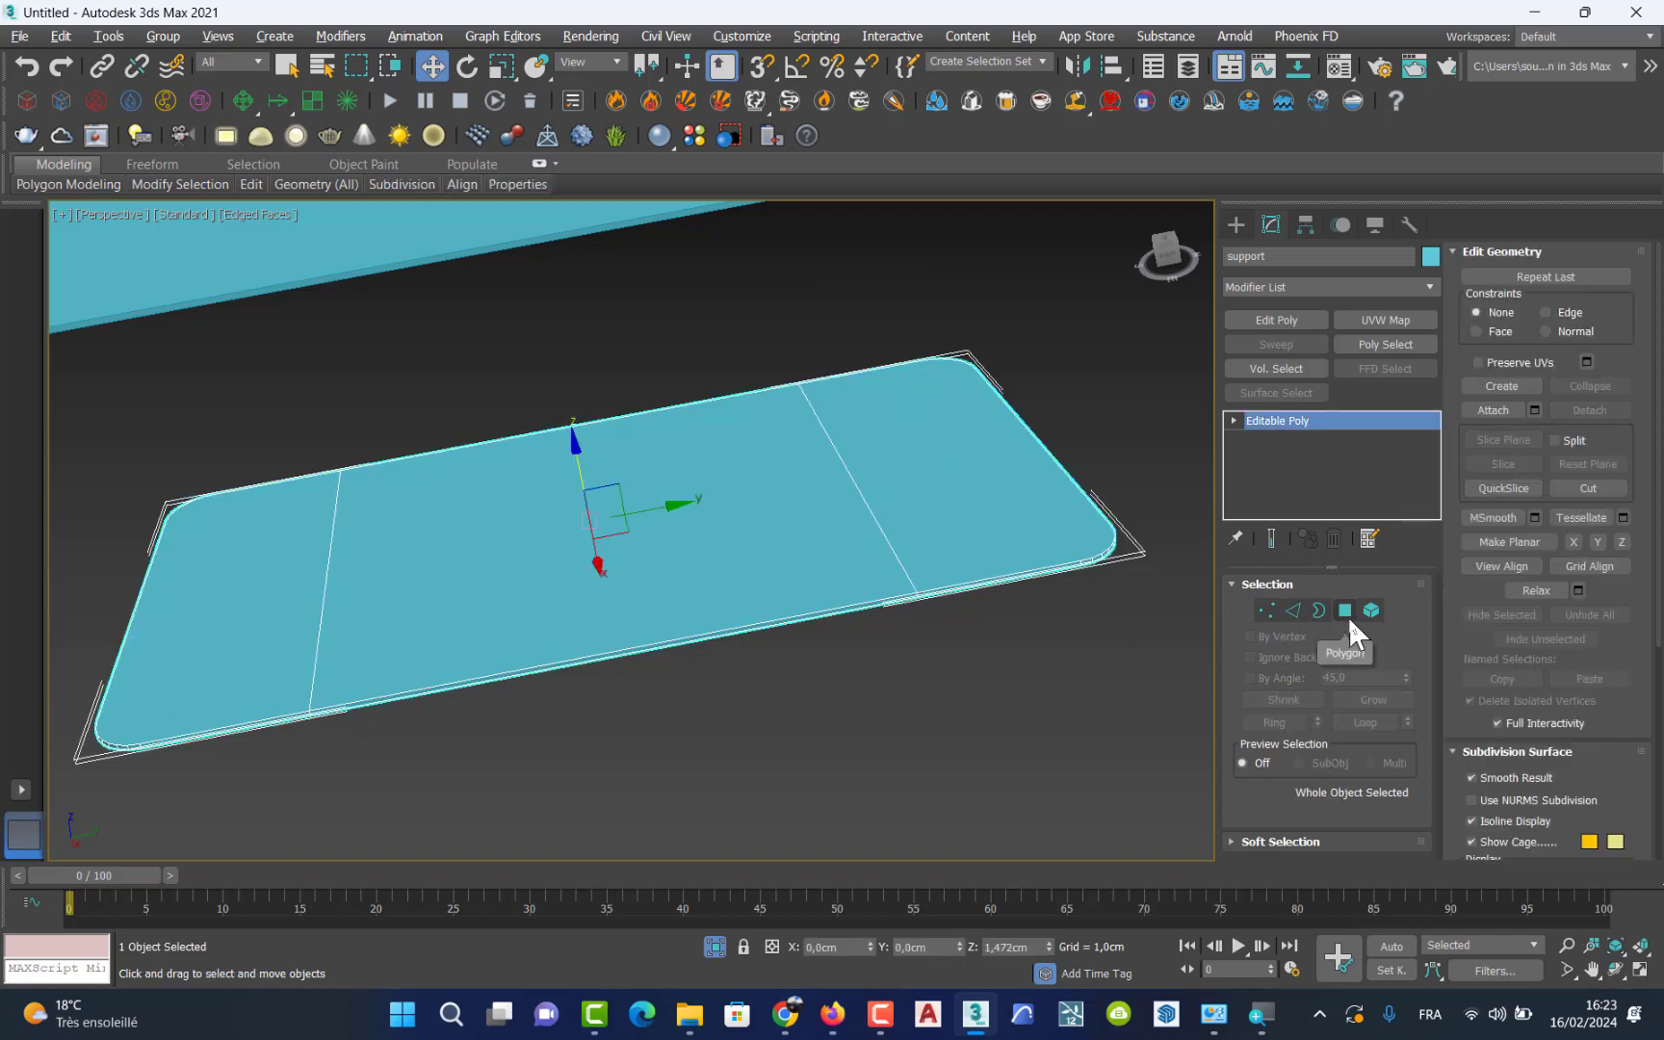
left_click(1348, 614)
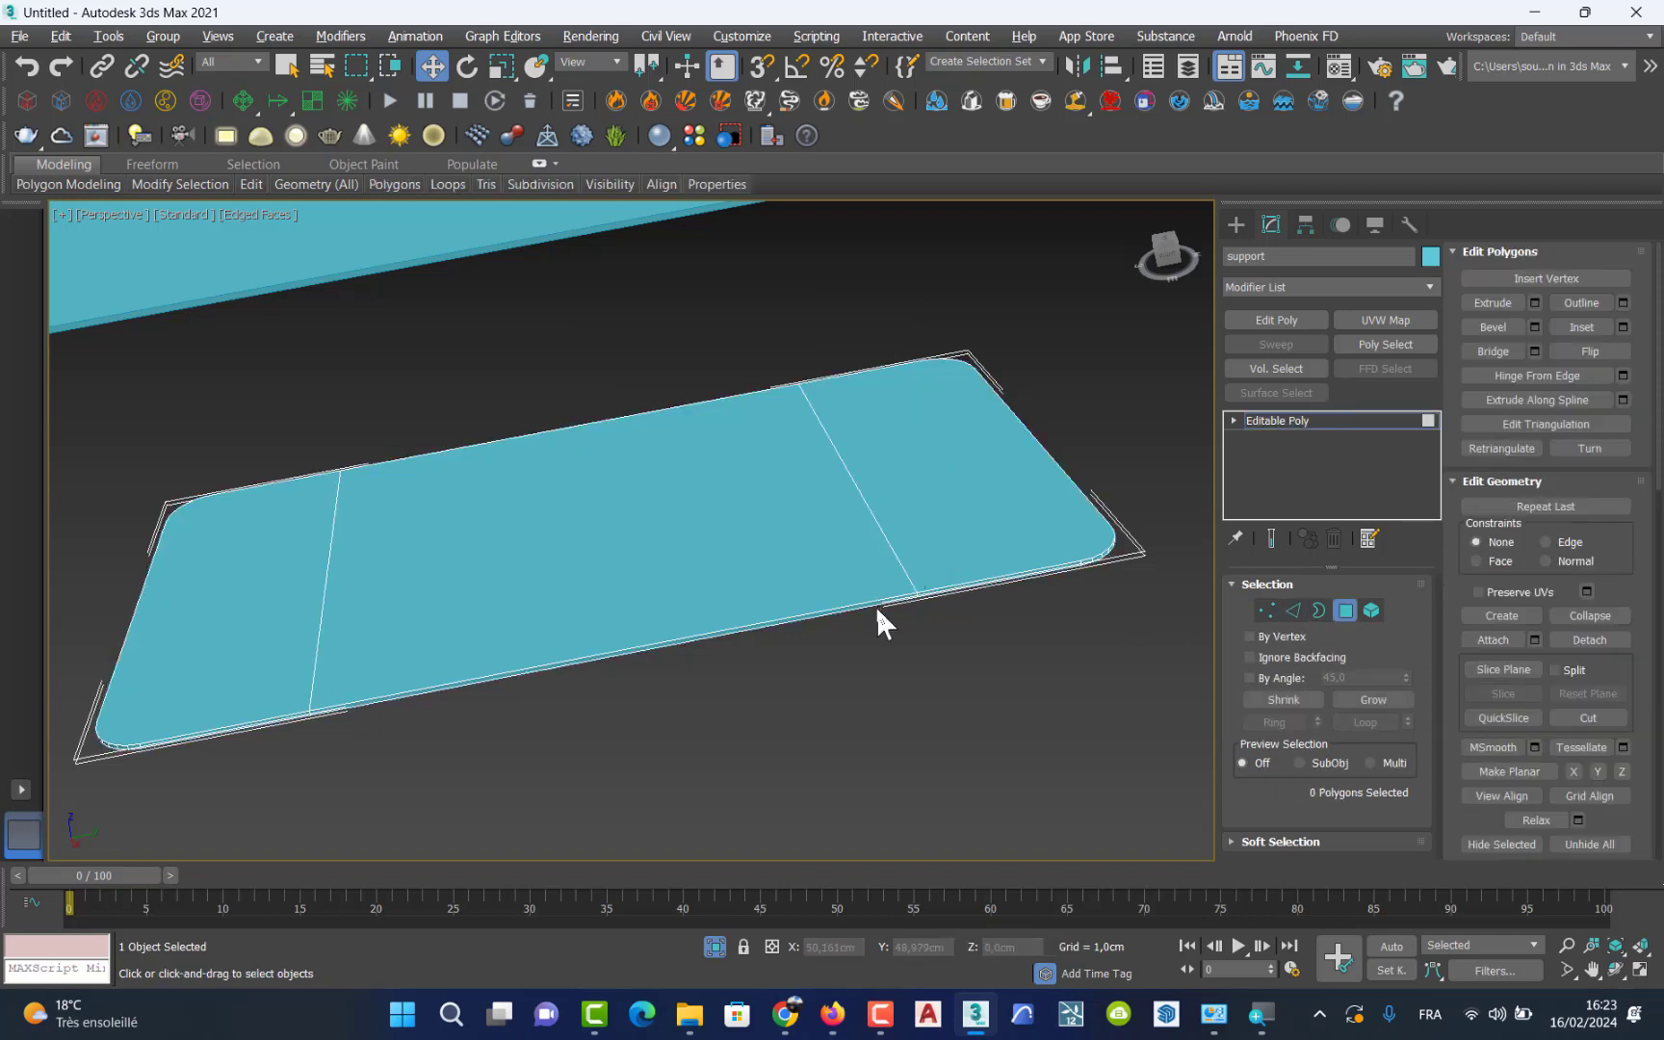
key("ctrl+r")
left_click_drag(744, 573, 710, 446)
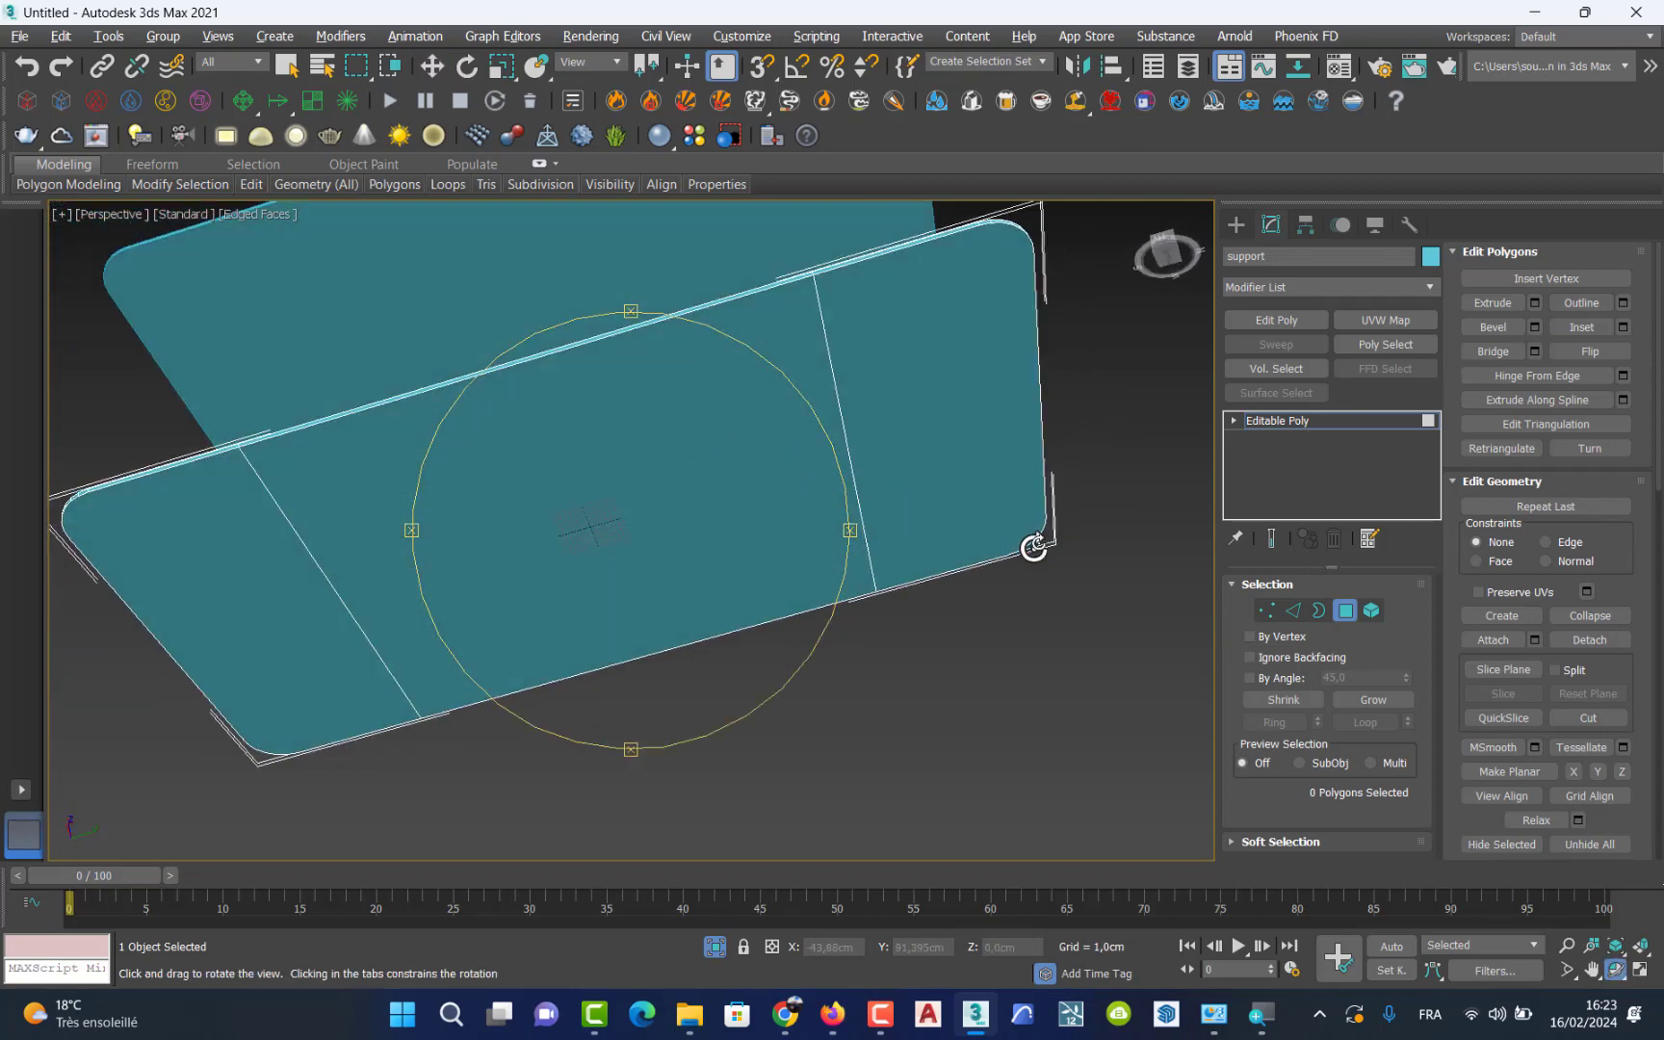
left_click(429, 64)
left_click(935, 445)
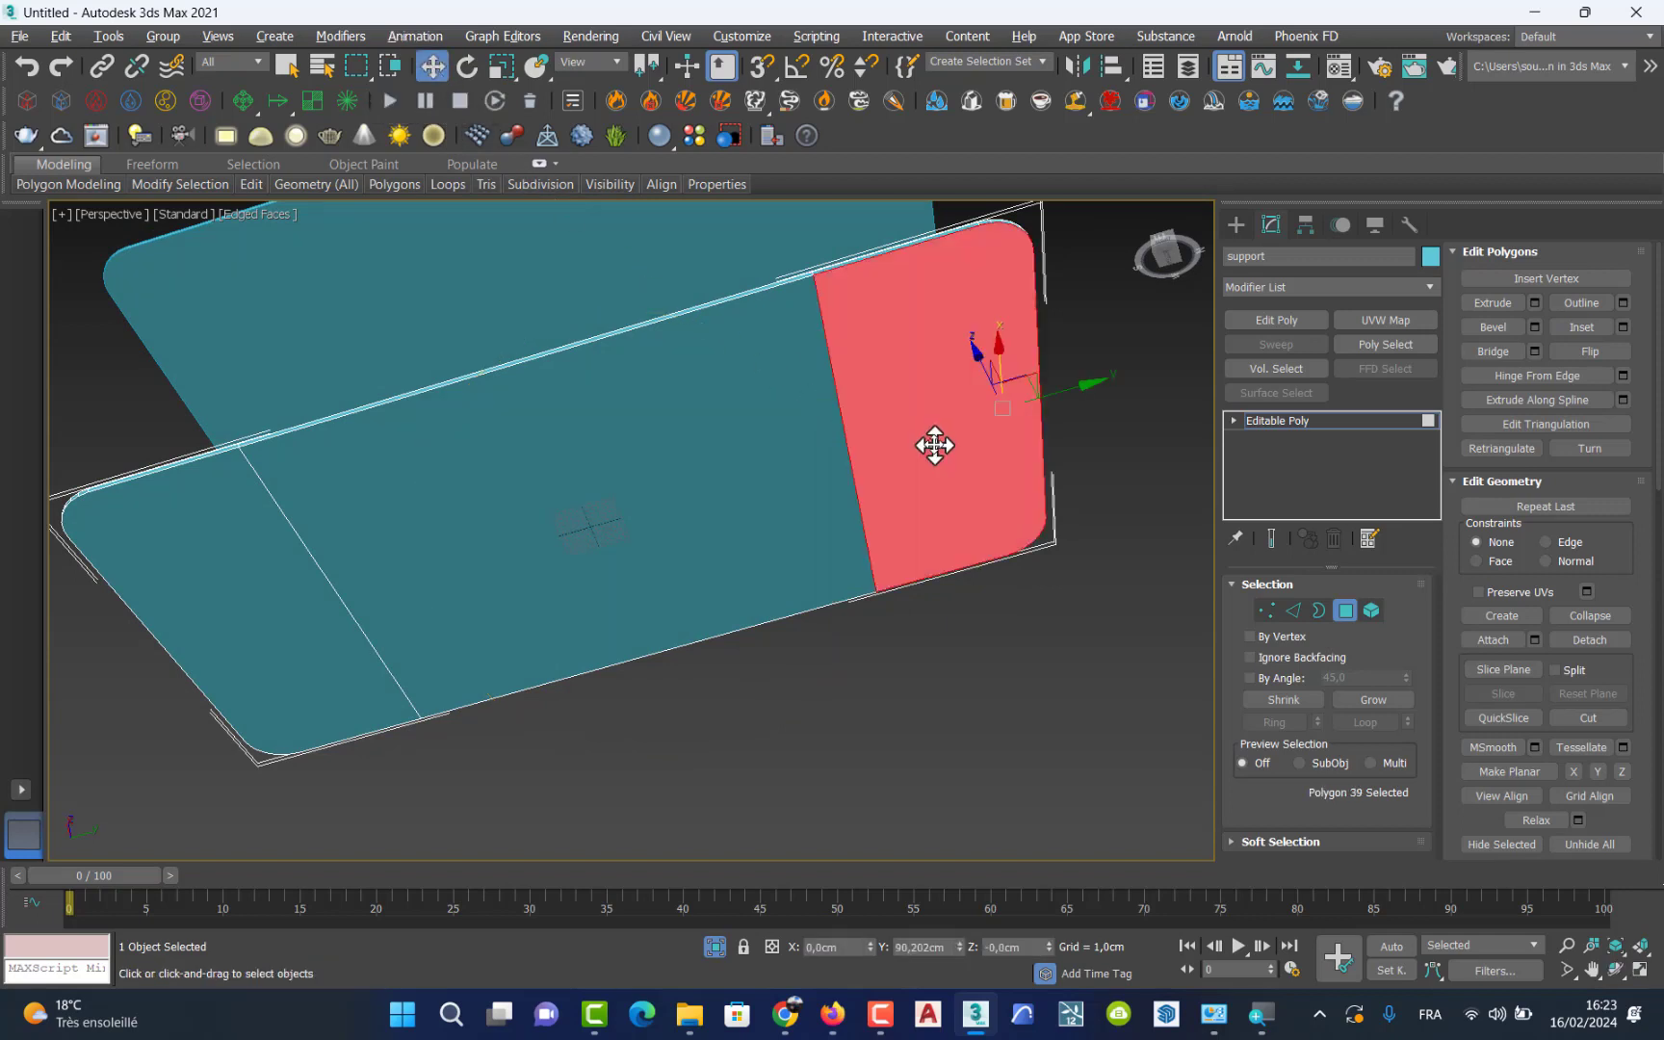
left_click(288, 601, "ctrl")
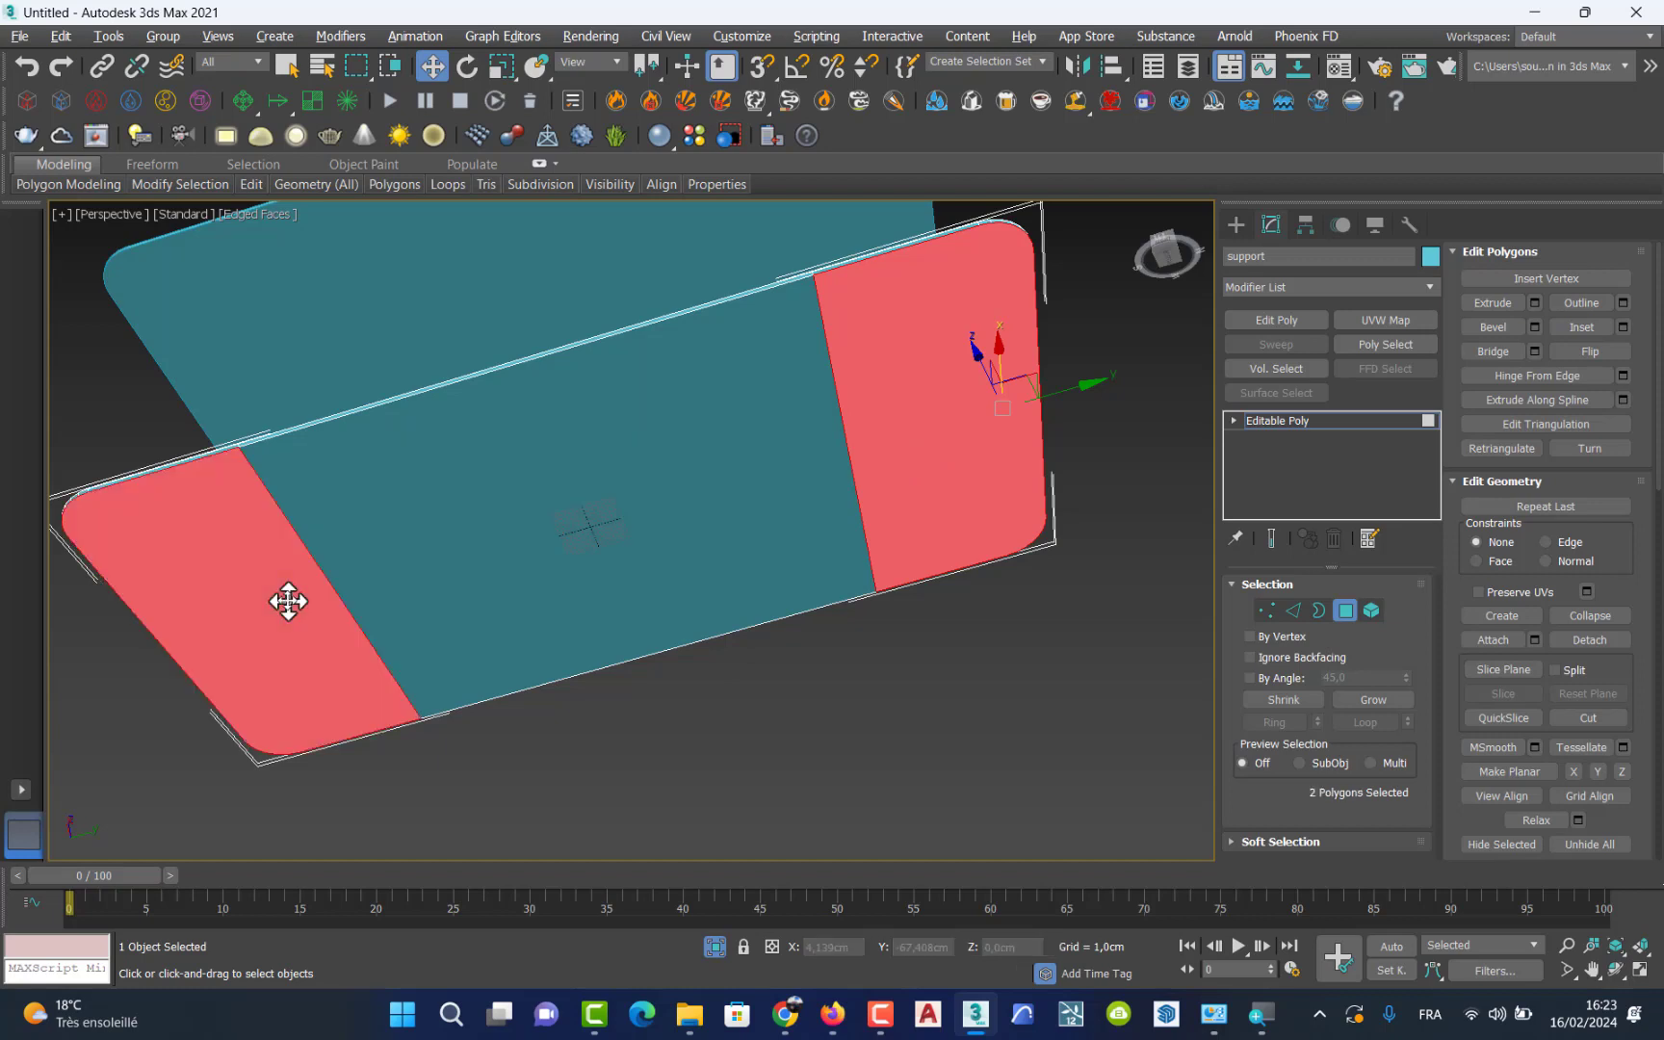
left_click(1536, 302)
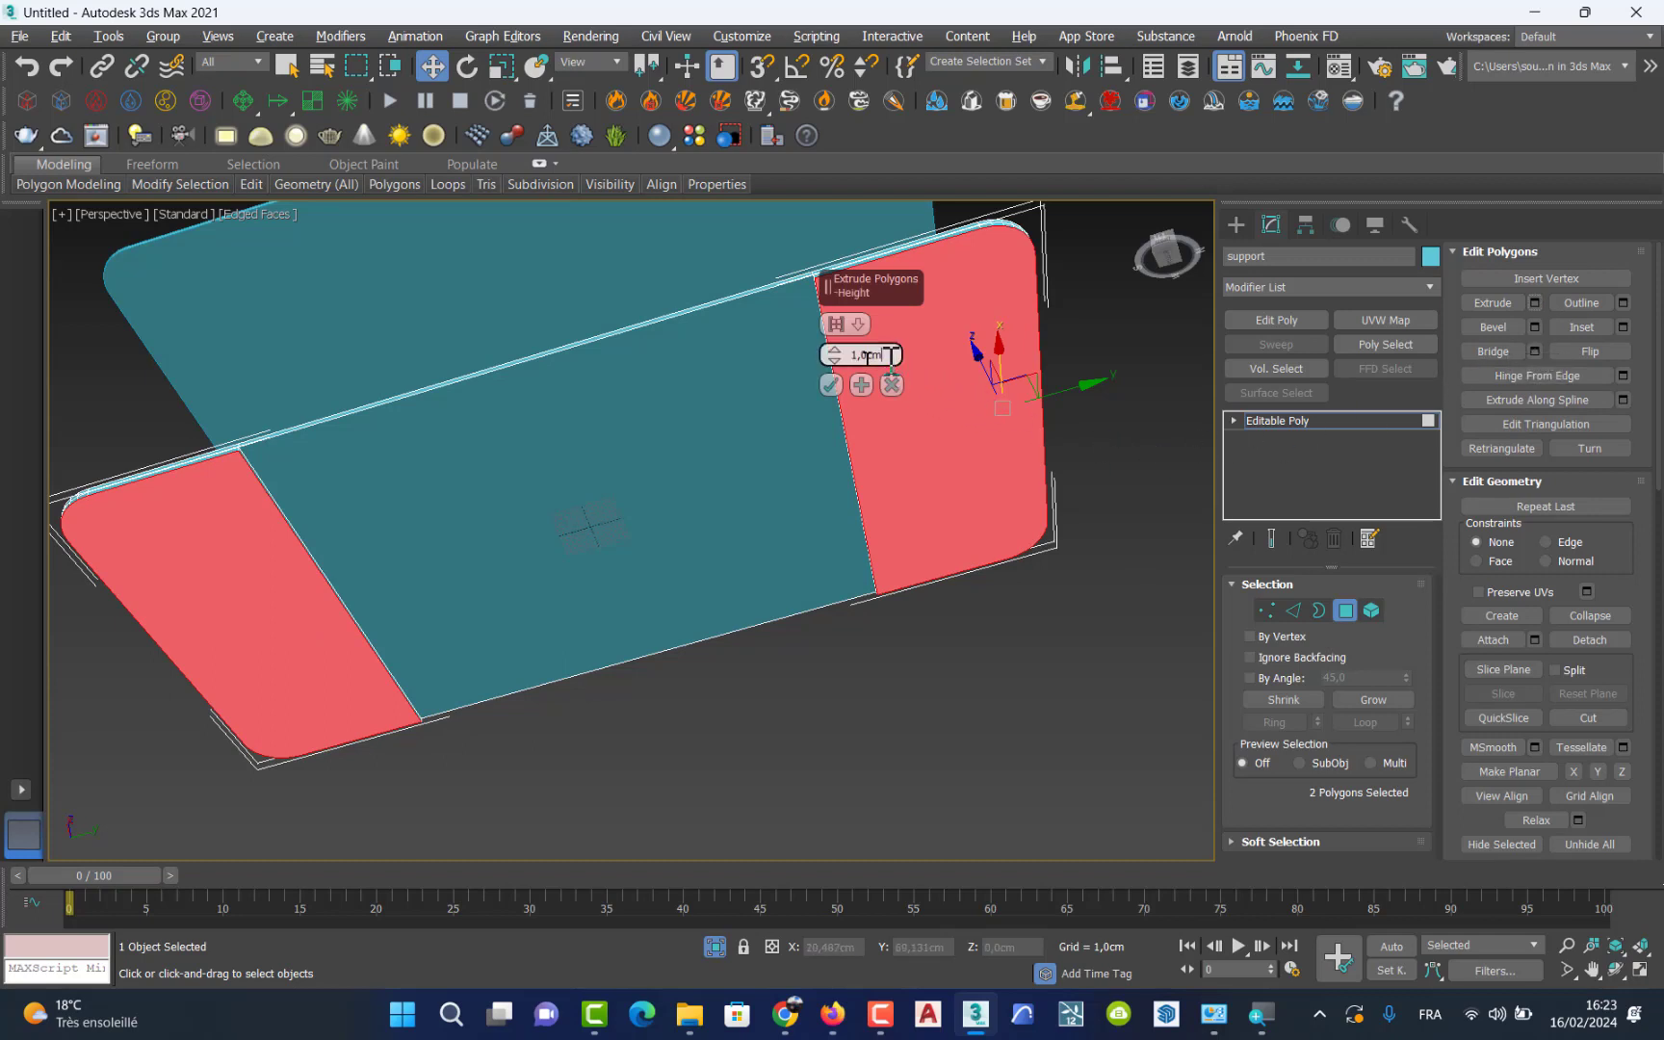
type("80")
left_click(828, 383)
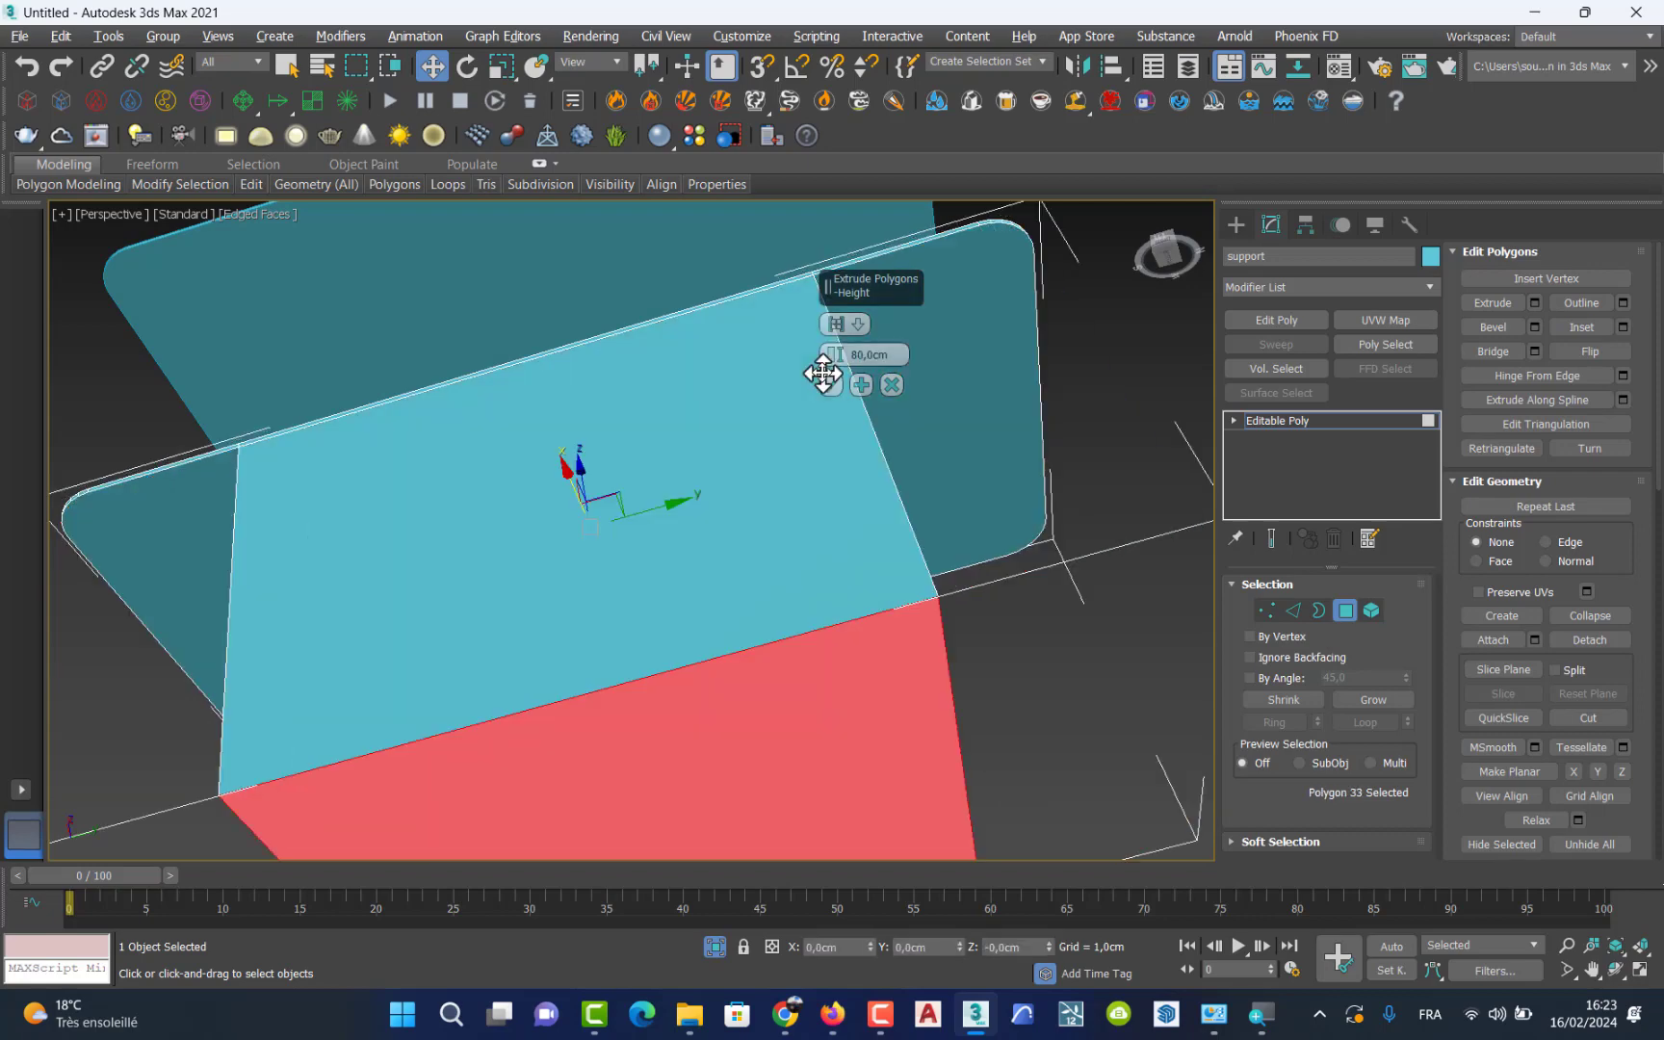
left_click(894, 387)
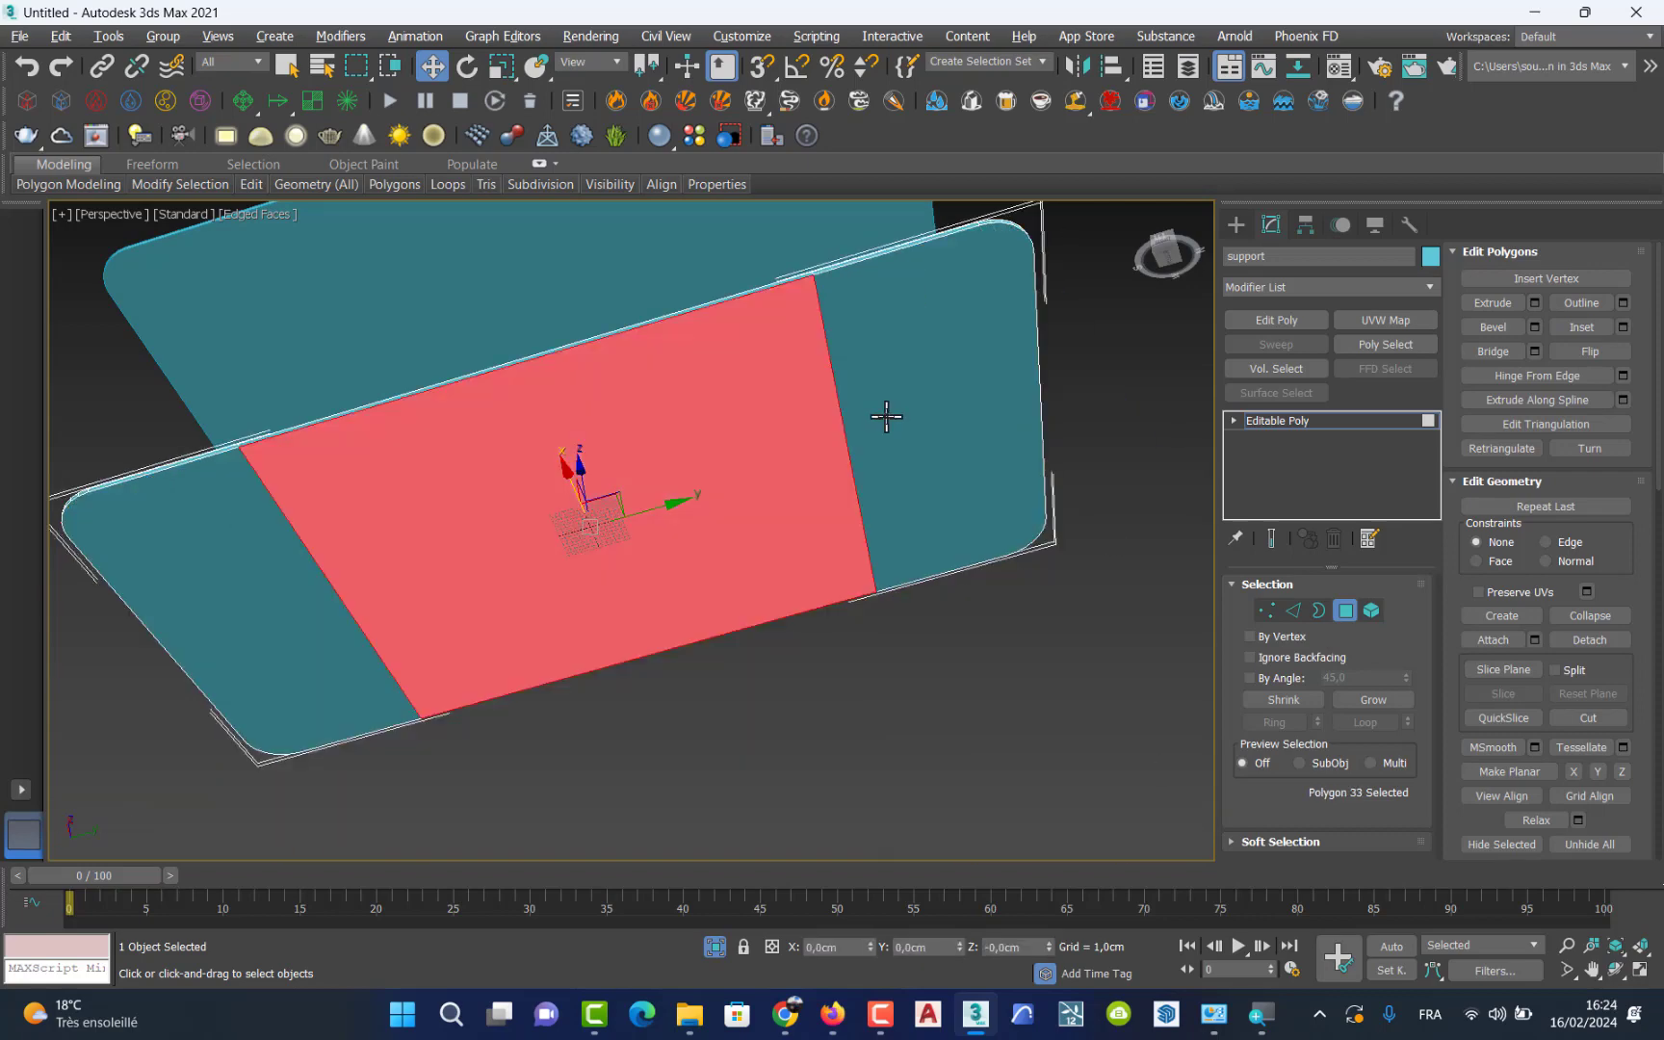
key("ctrl+z")
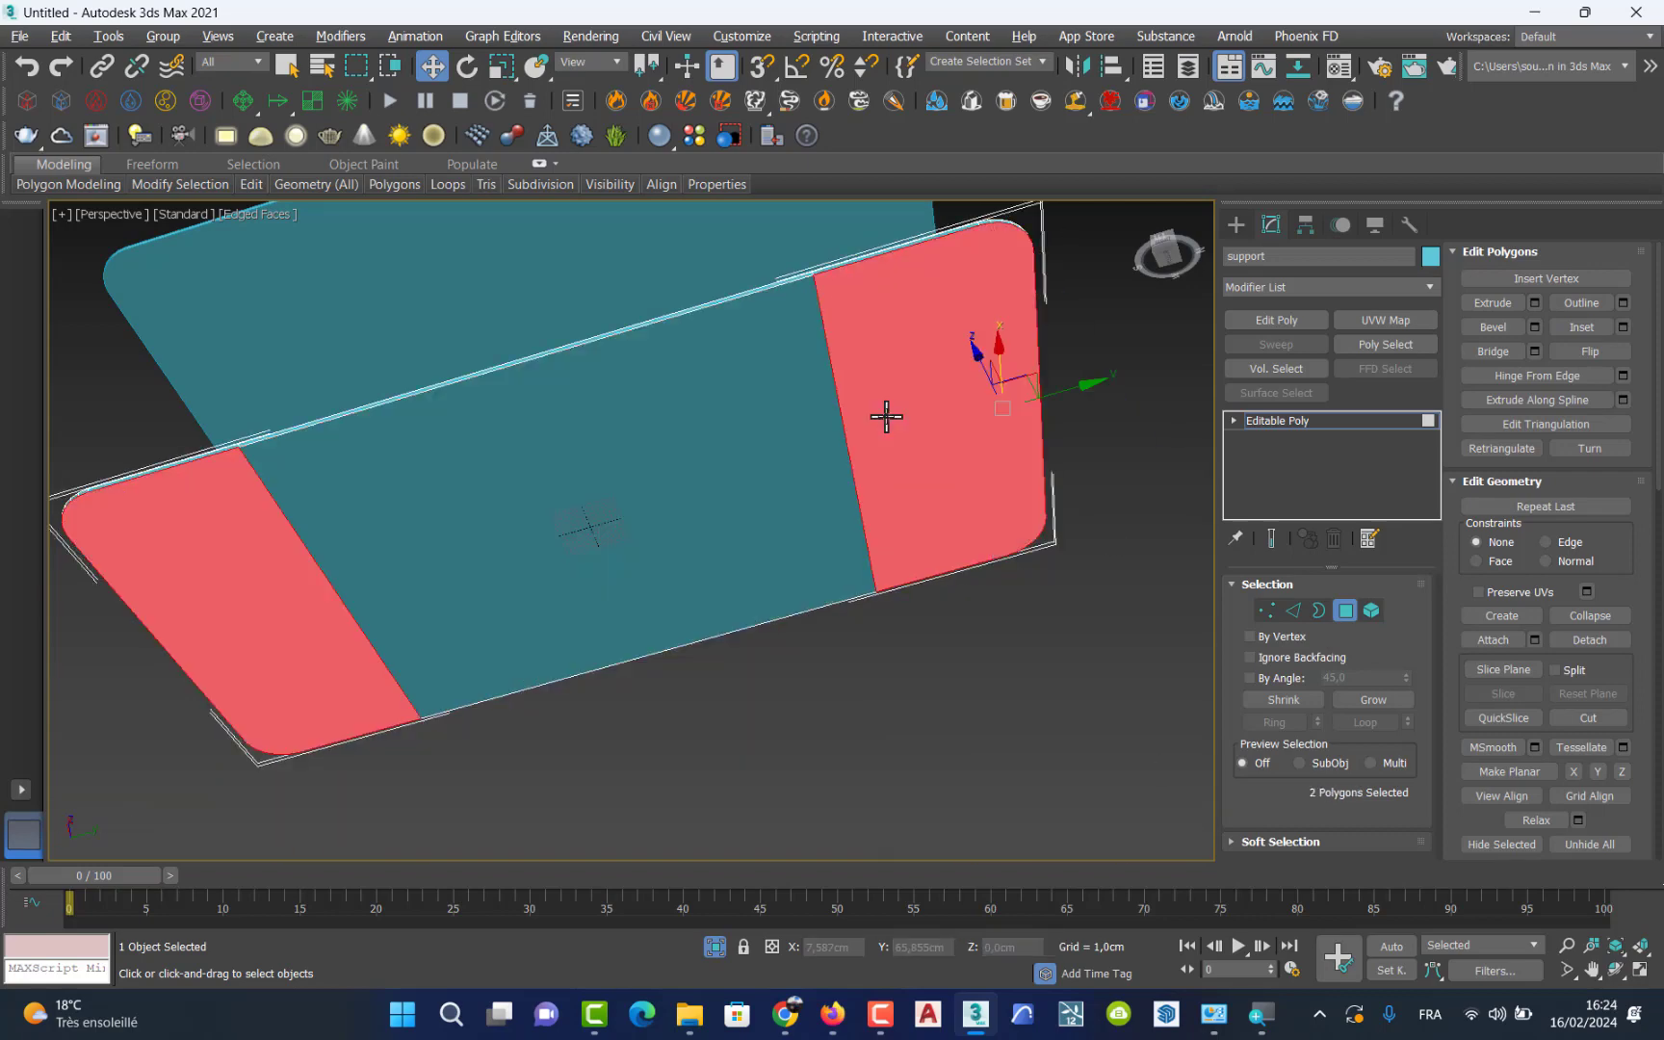
left_click(1535, 303)
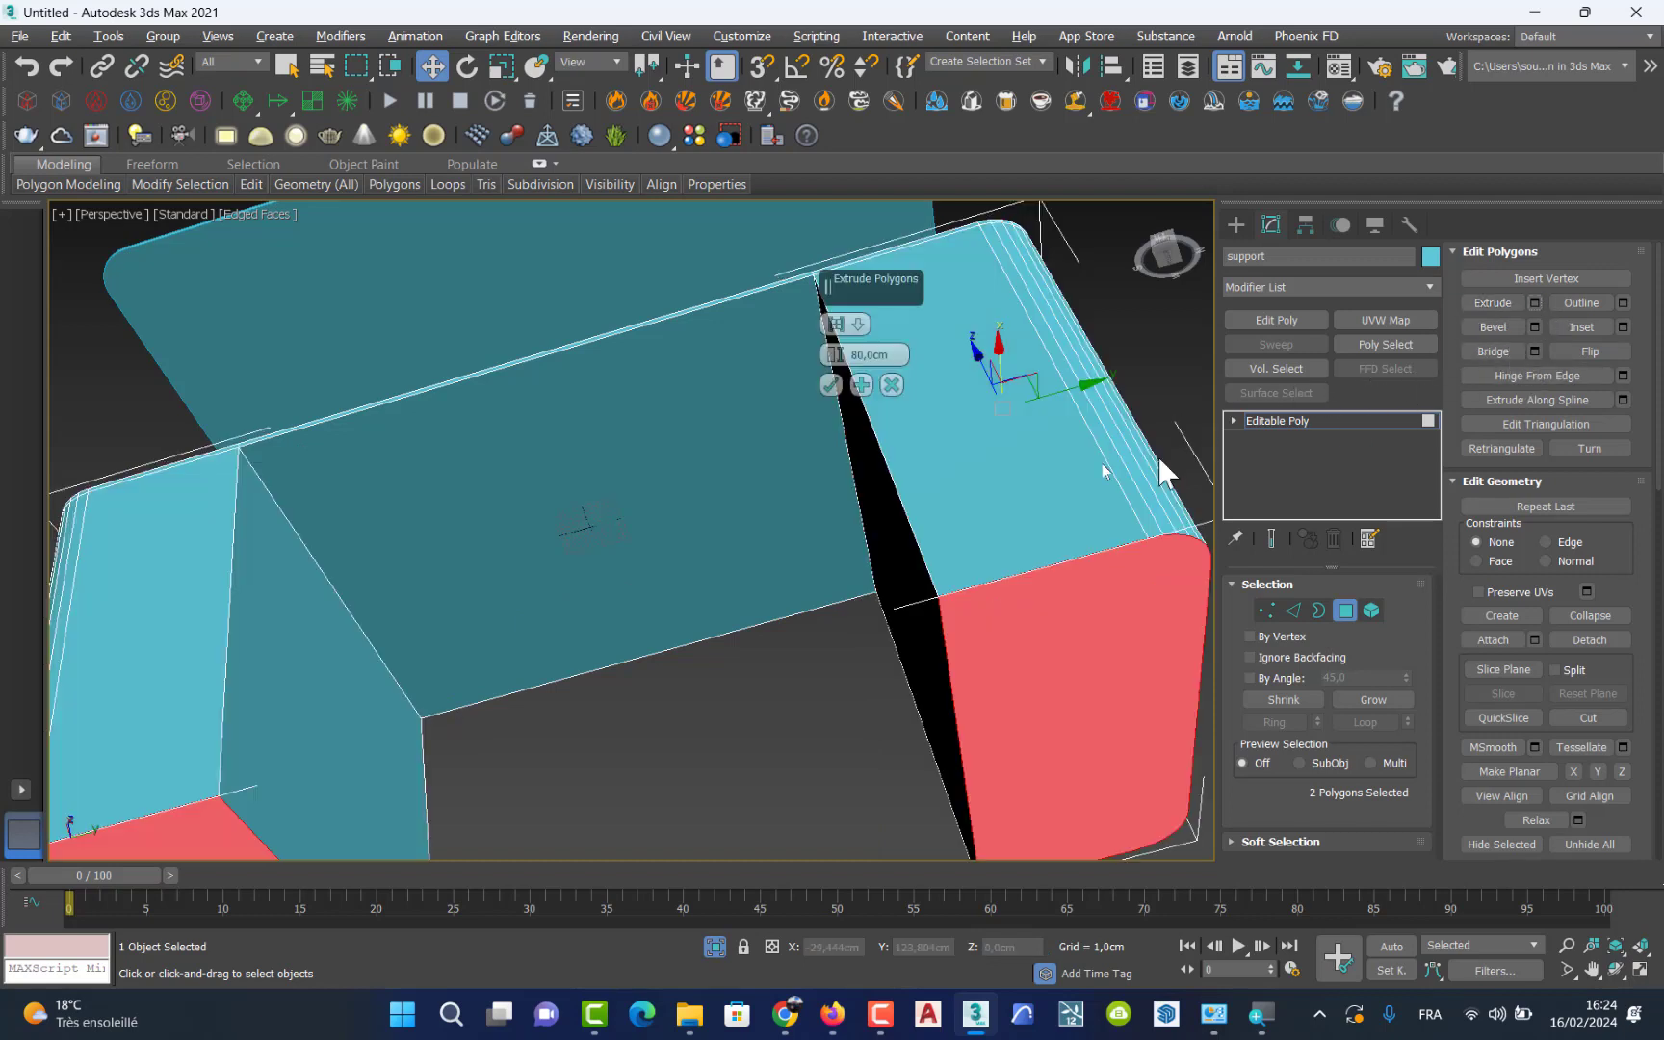
left_click(831, 384)
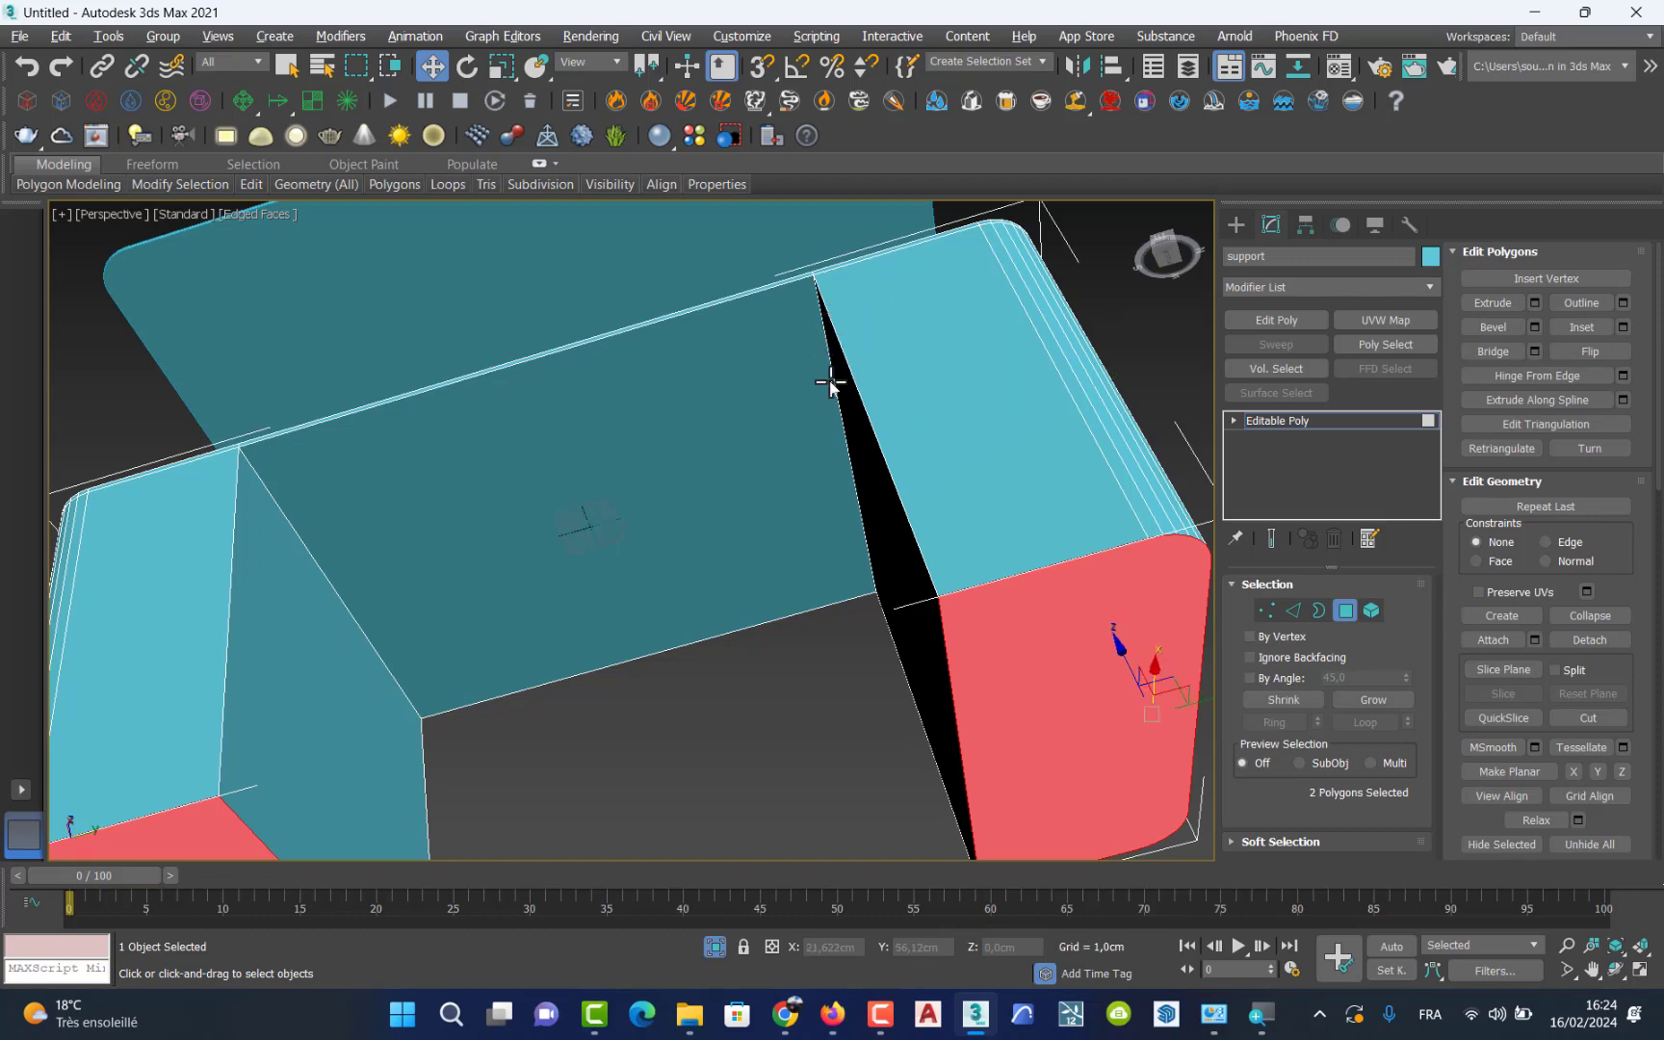
Step: Connect the vertical edges of the support's right leg with 3 segments and a pinch of 0
left_click(1293, 611)
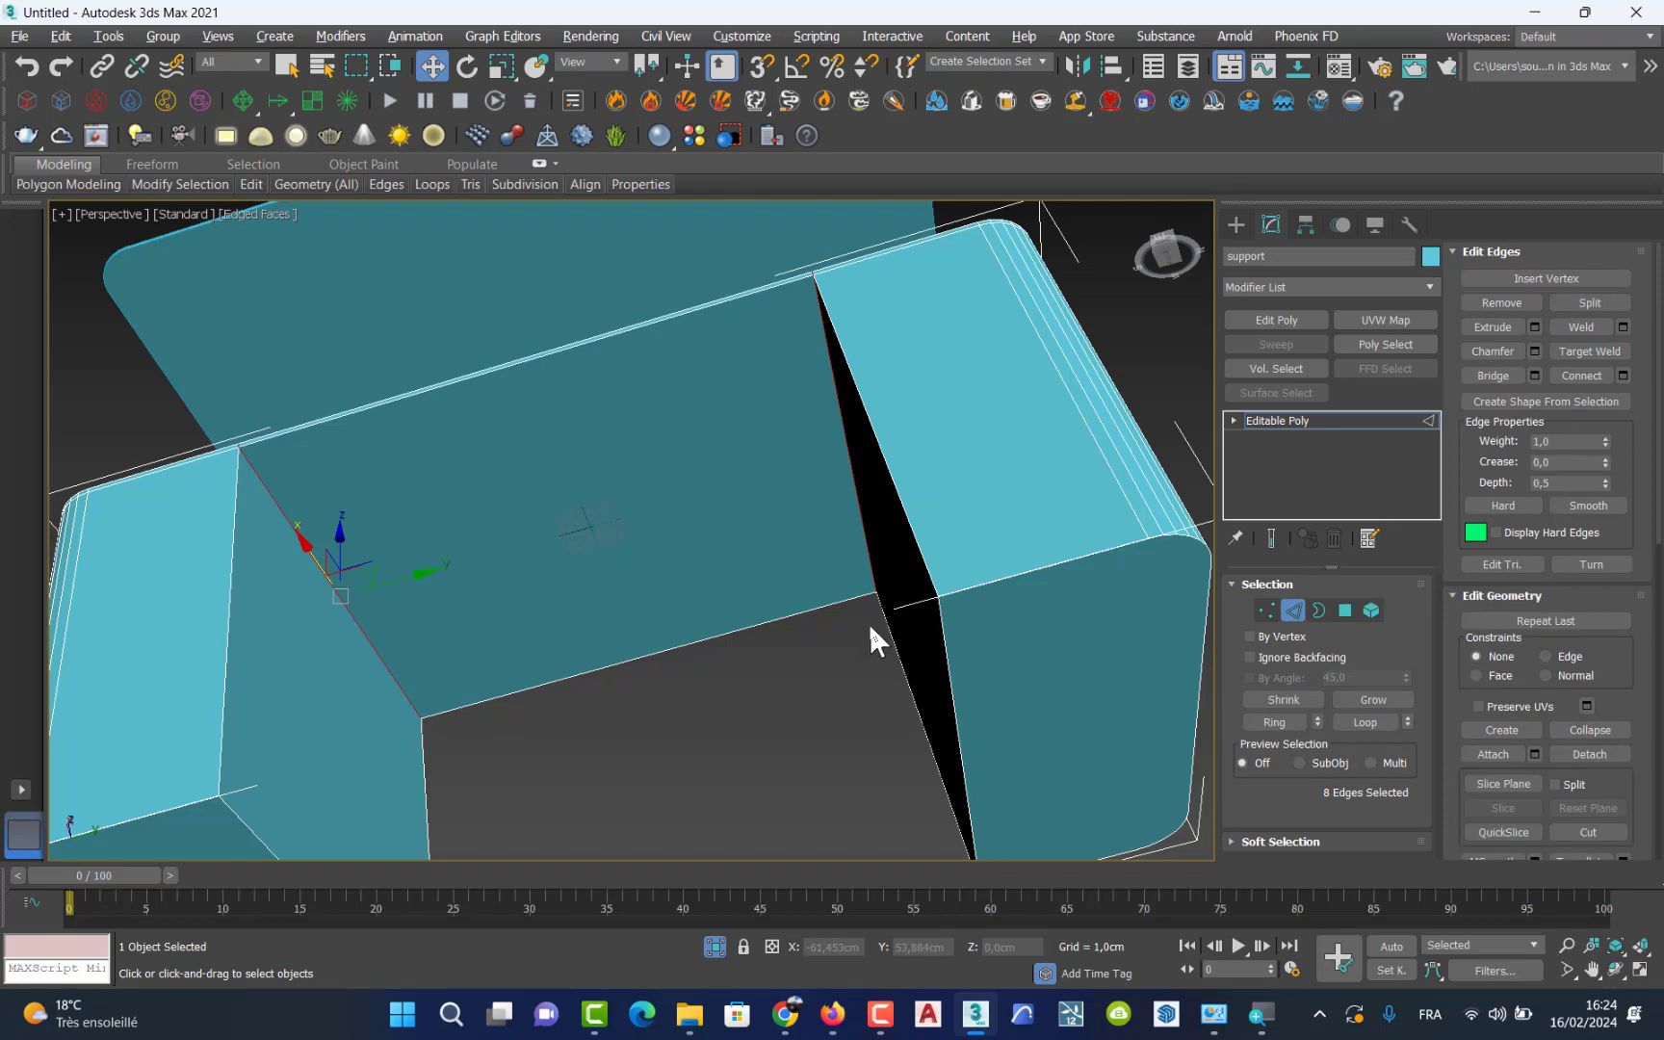
key("ctrl+r")
left_click_drag(736, 546, 736, 616)
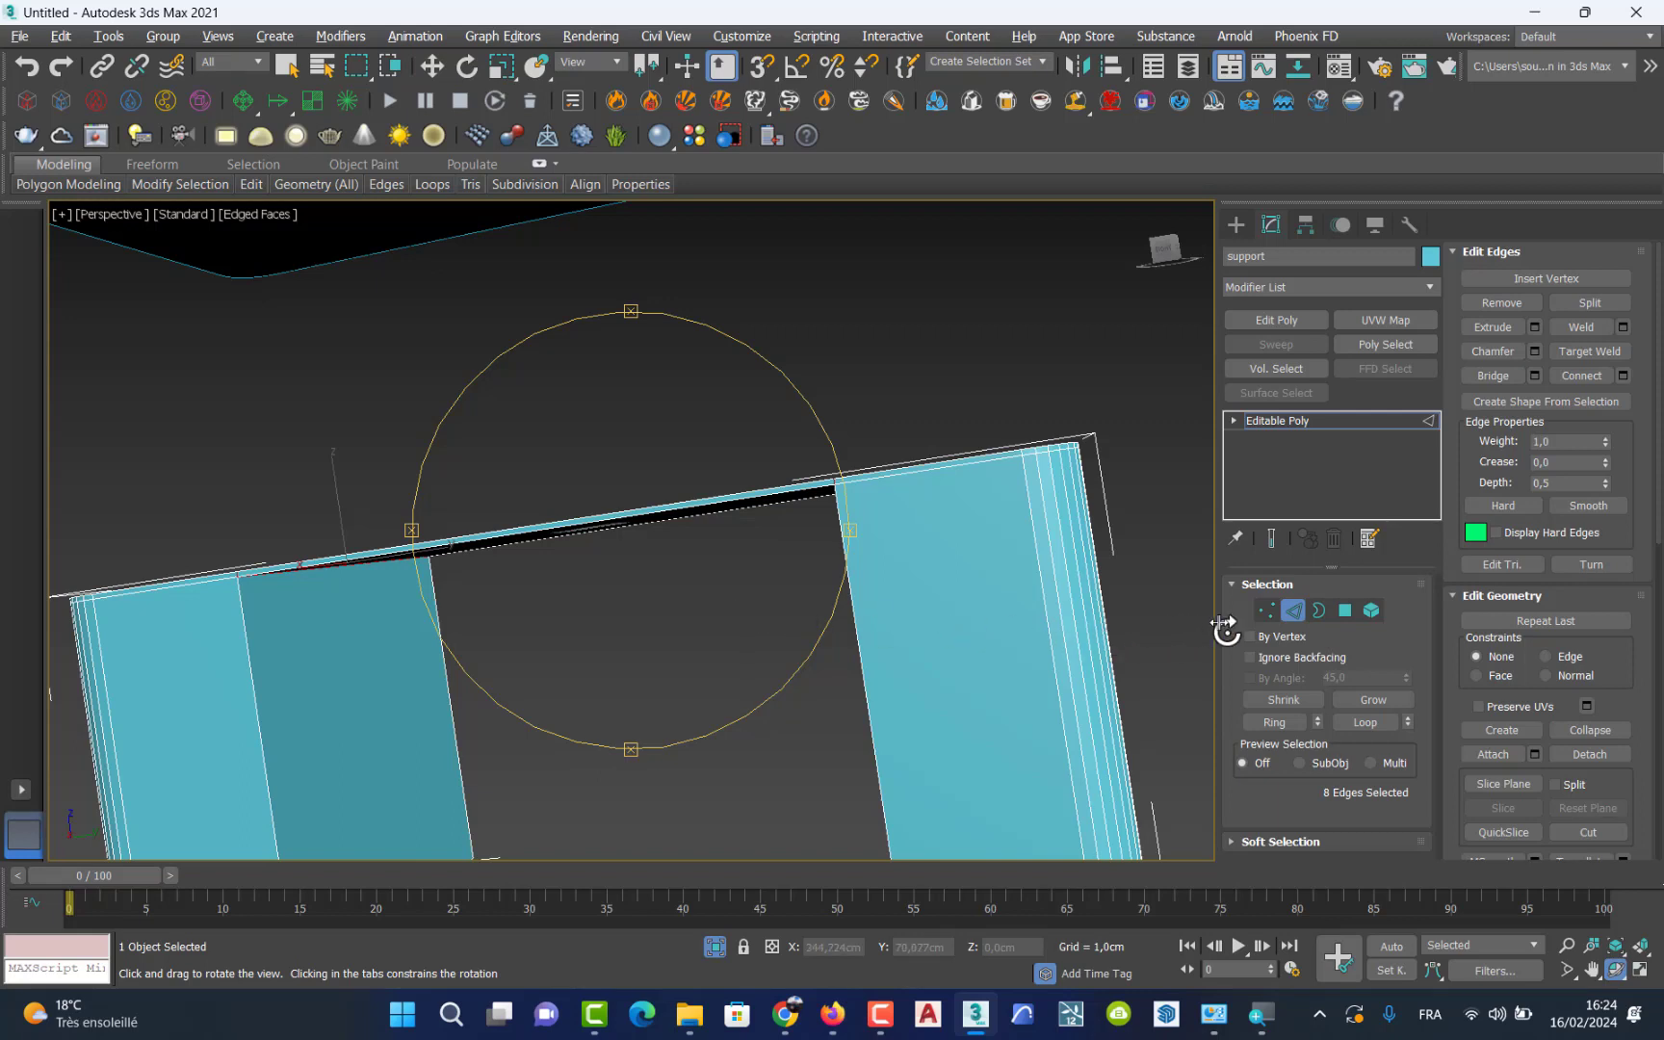
key("w")
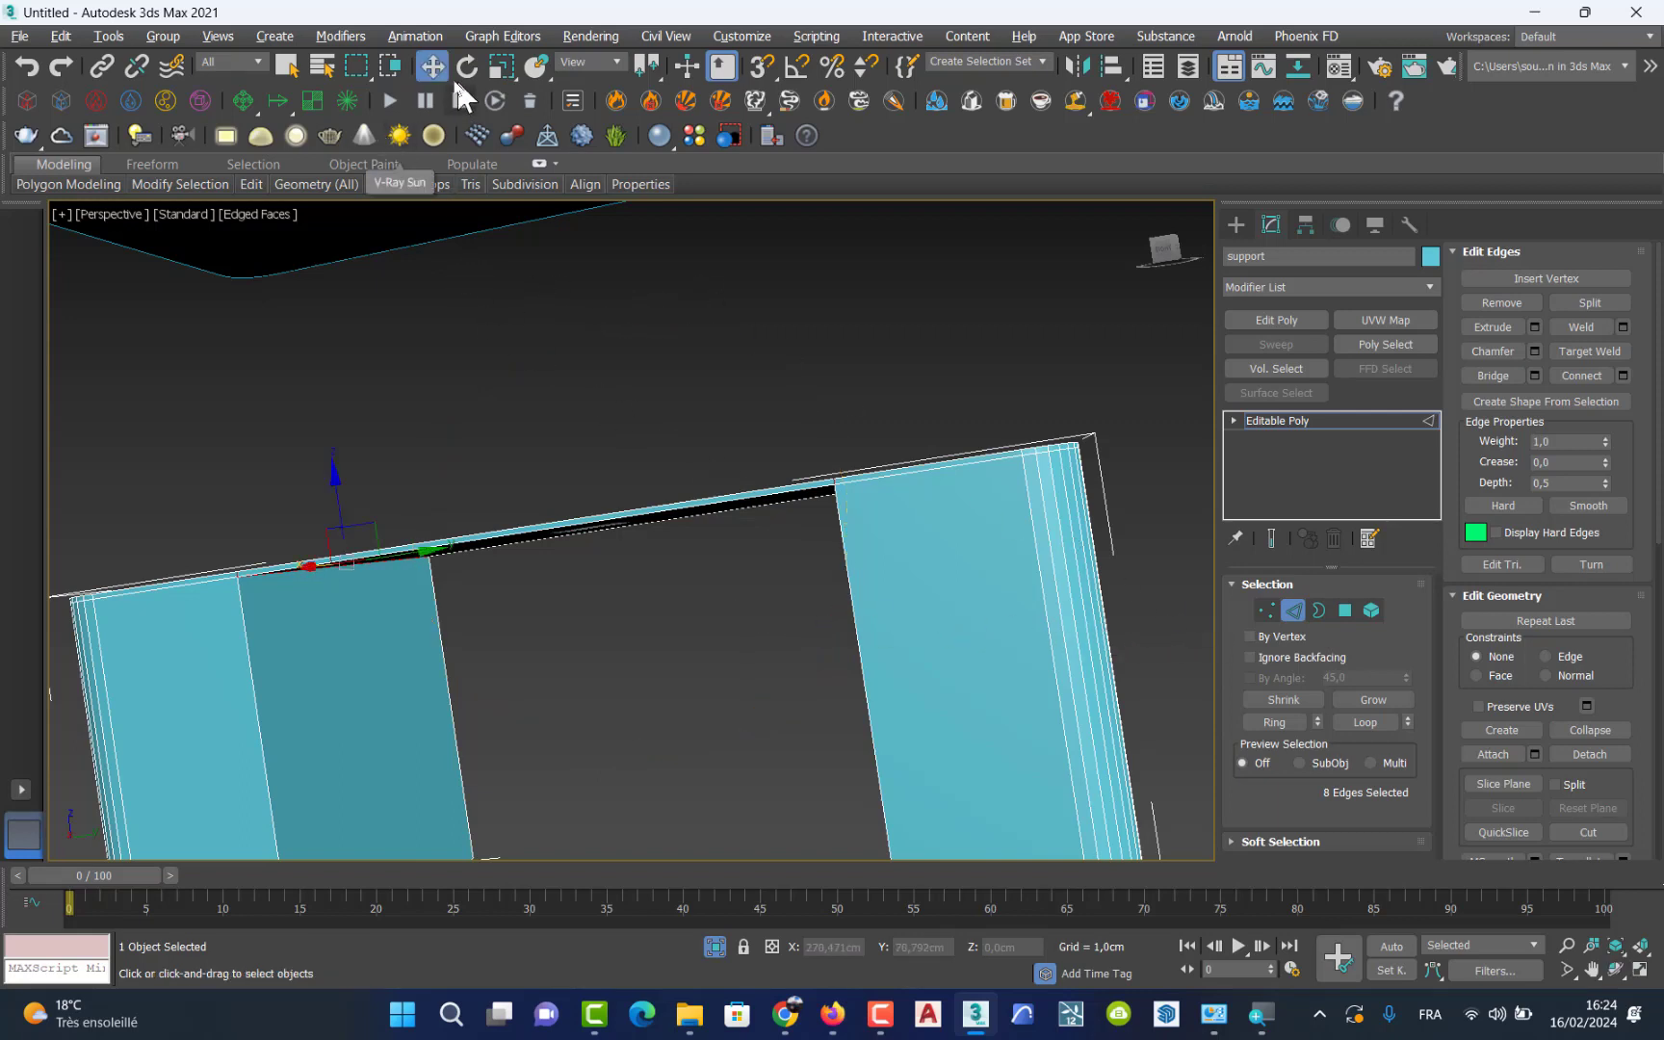
left_click_drag(1172, 633, 819, 760)
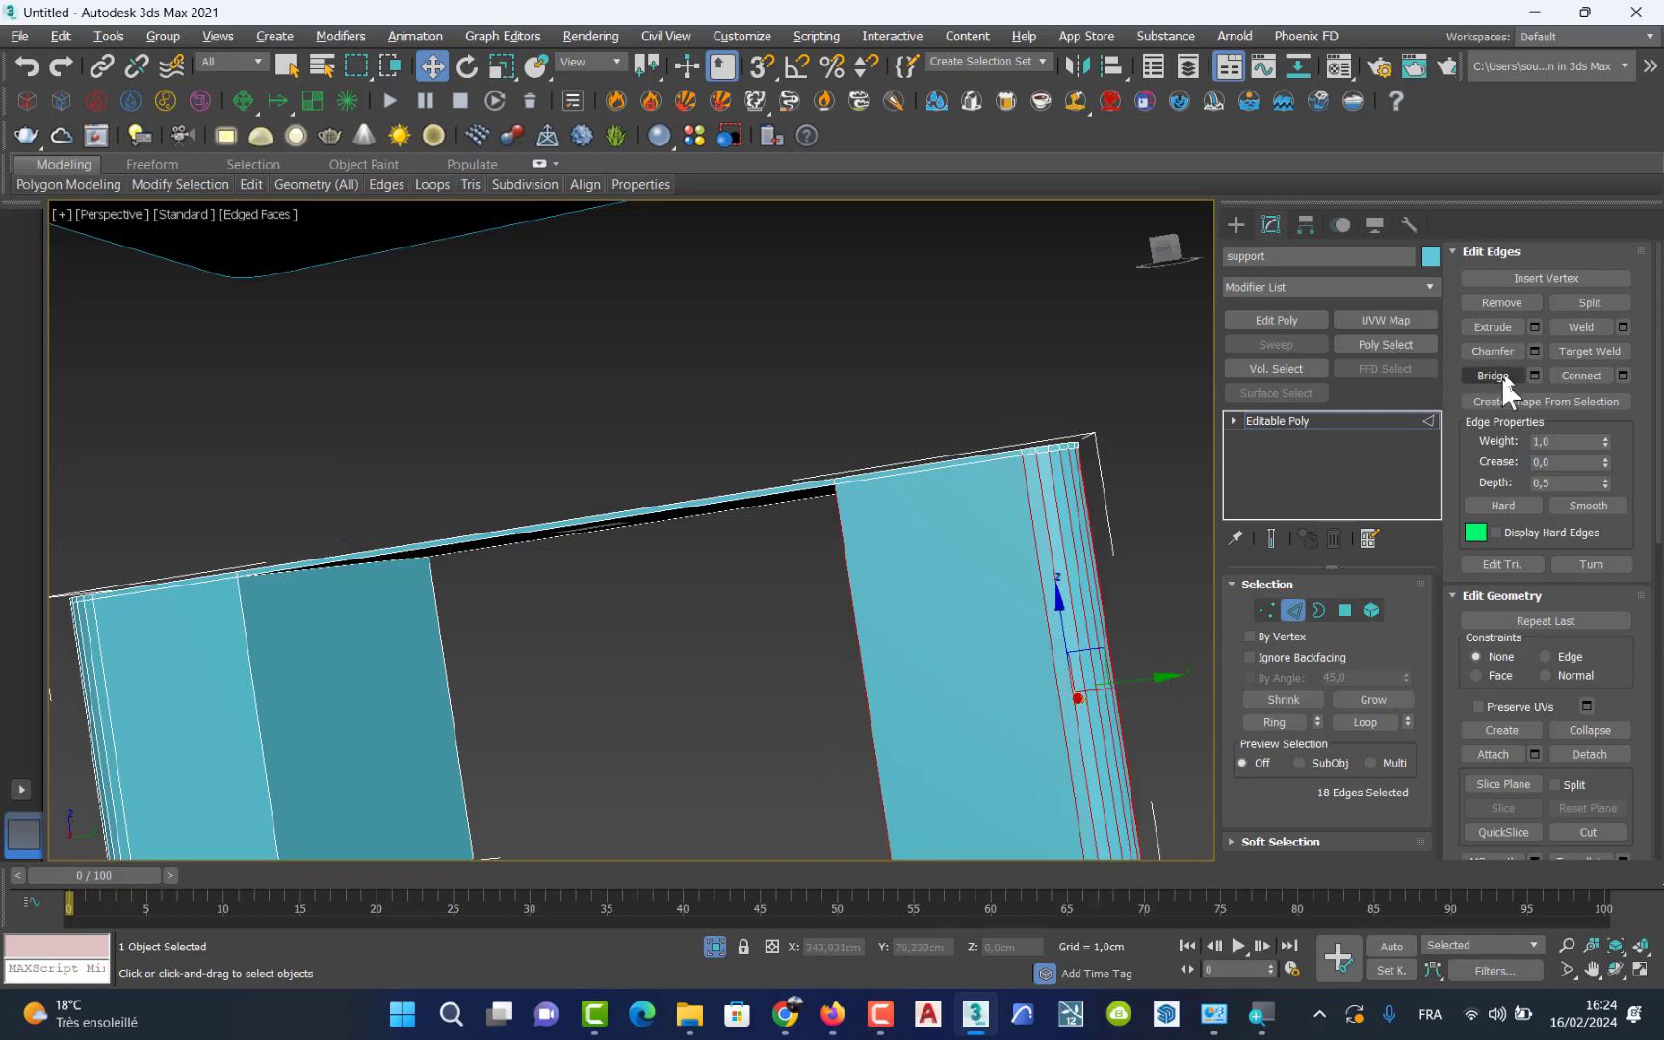
left_click(1623, 377)
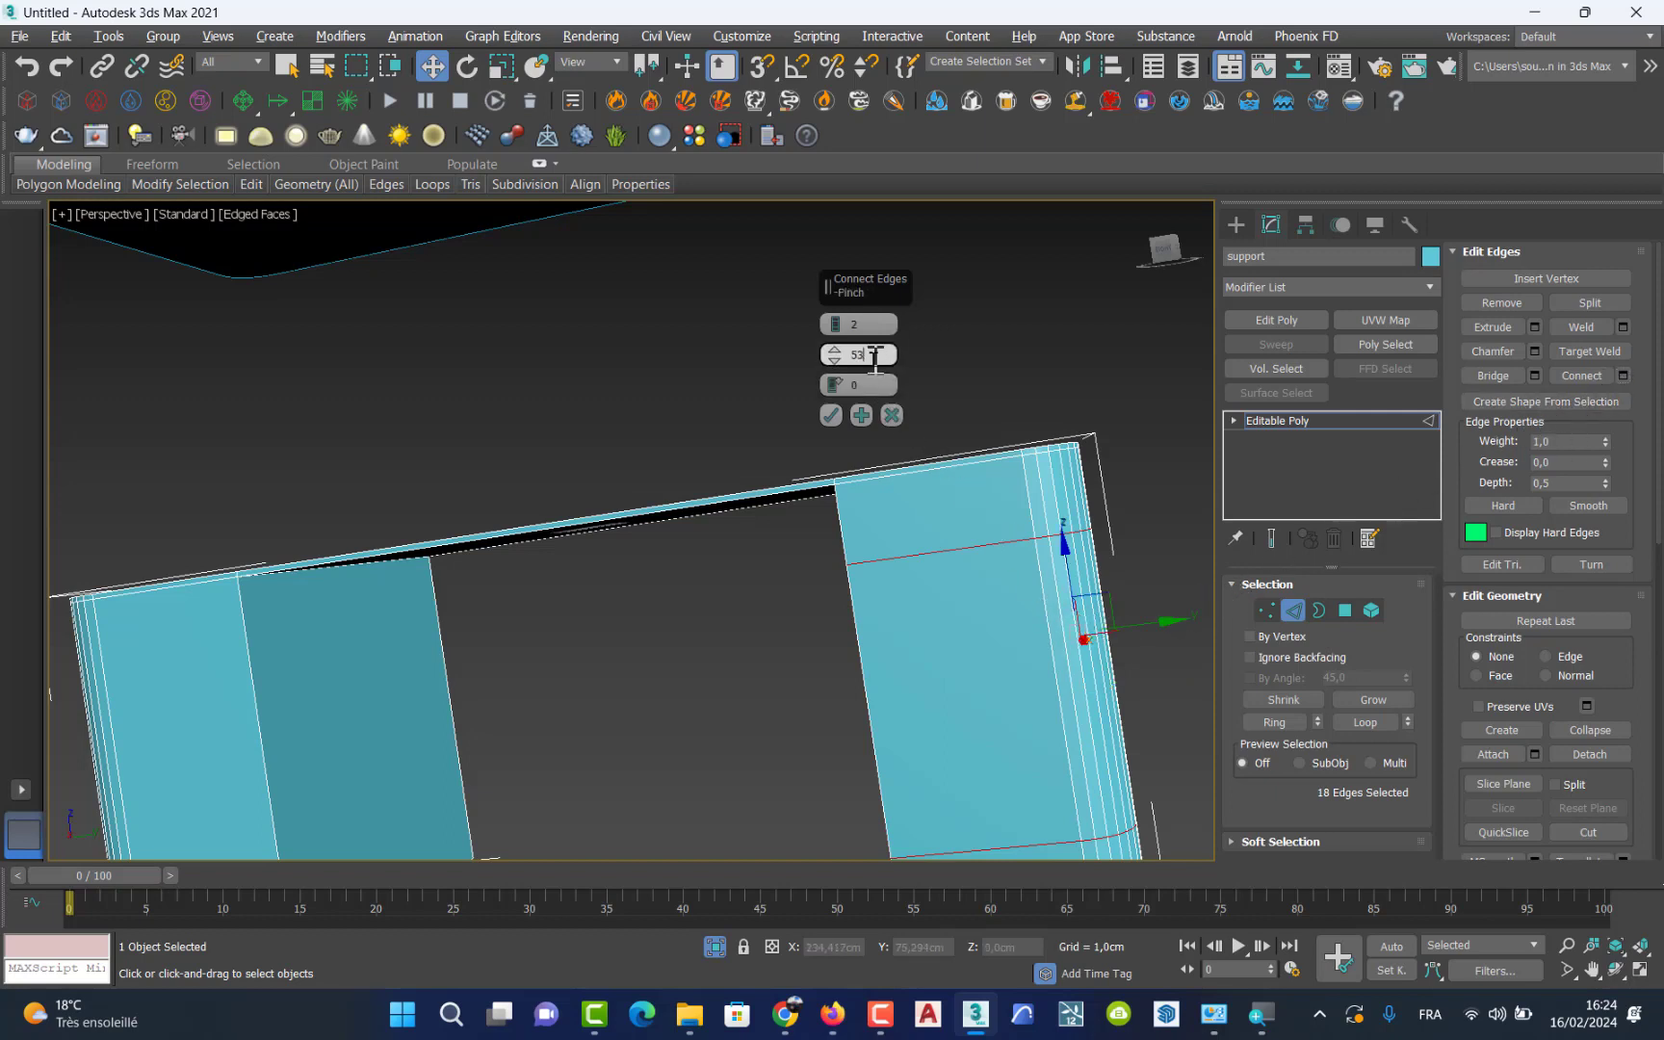
left_click_drag(873, 360, 797, 361)
key("BackSpace")
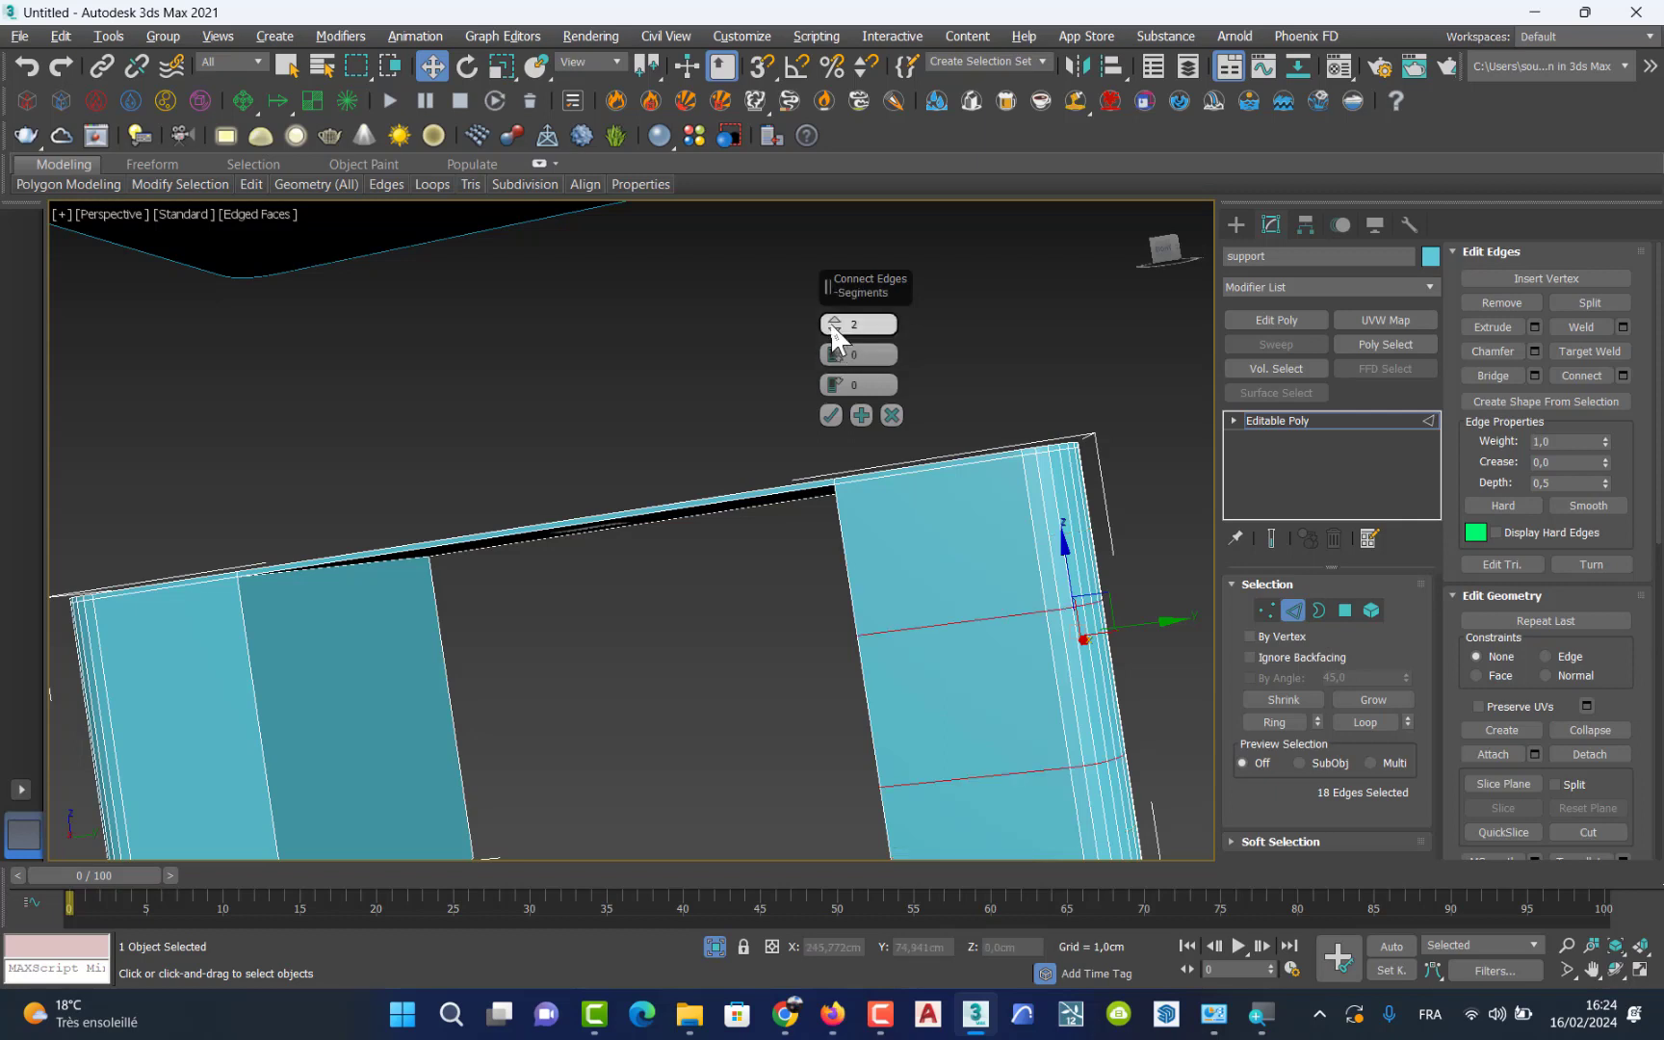
left_click(839, 323)
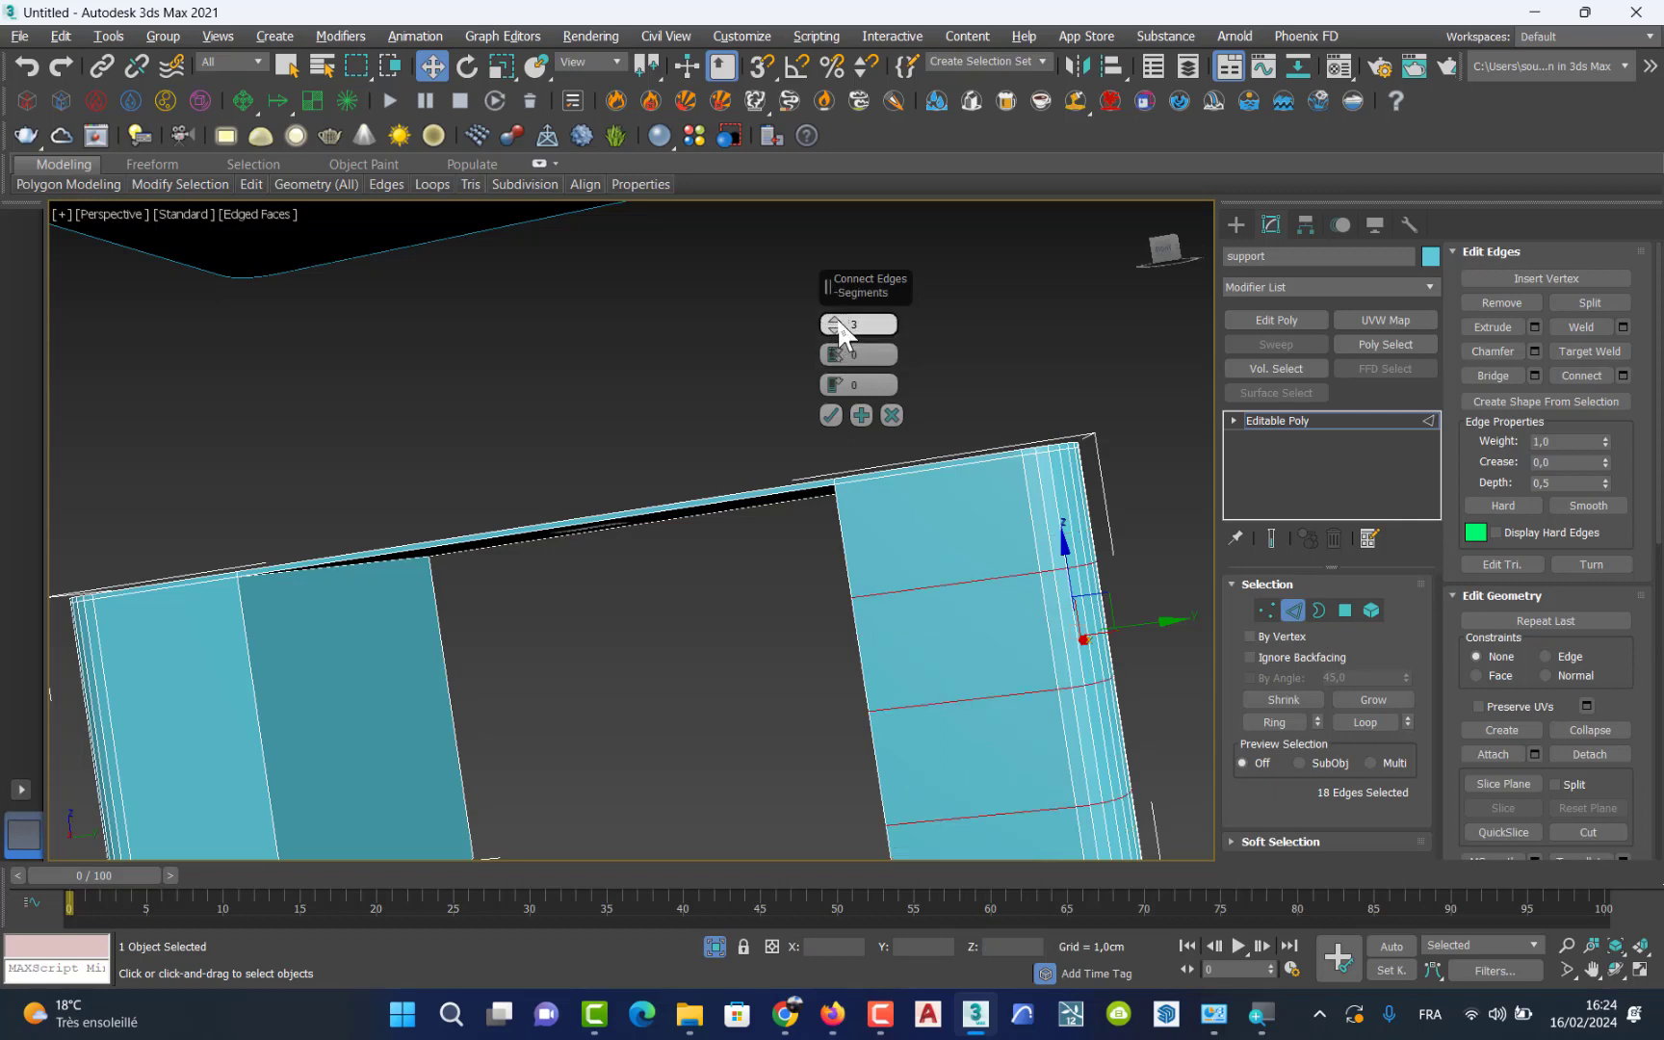
left_click(830, 416)
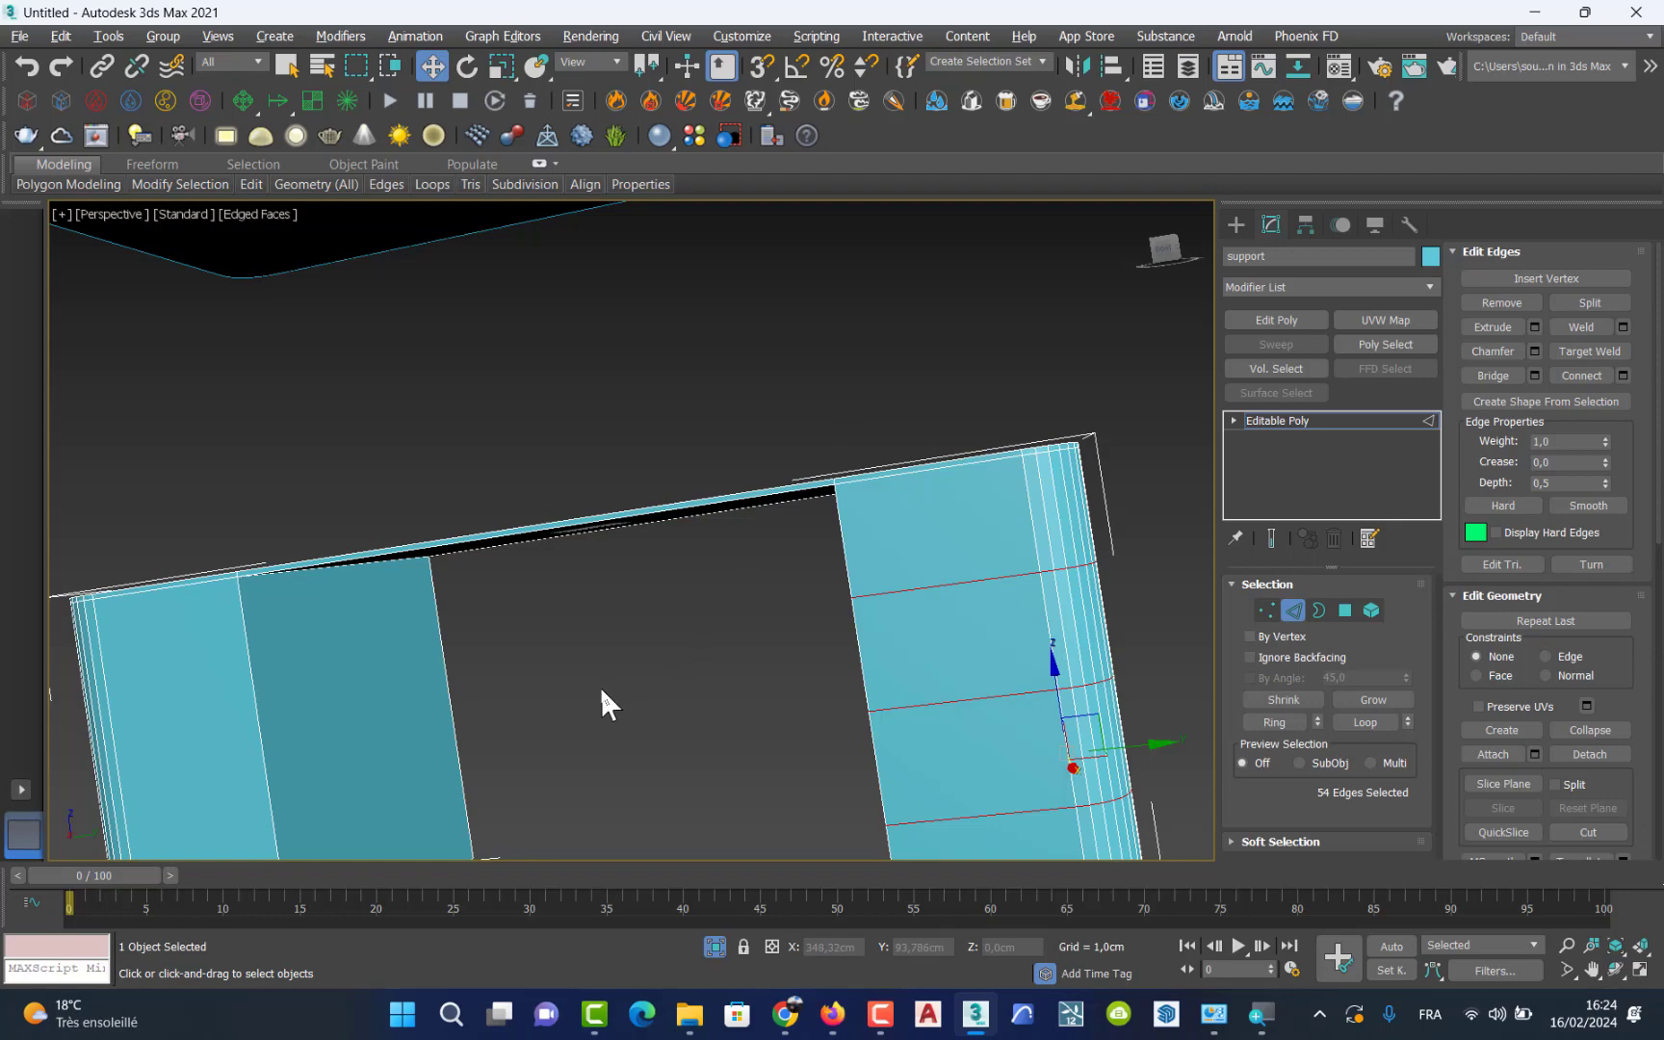
Step: Connect the vertical edges of the support's left leg with 3 segments and a pinch of 0
middle_click_drag(599, 685, 766, 545, "alt")
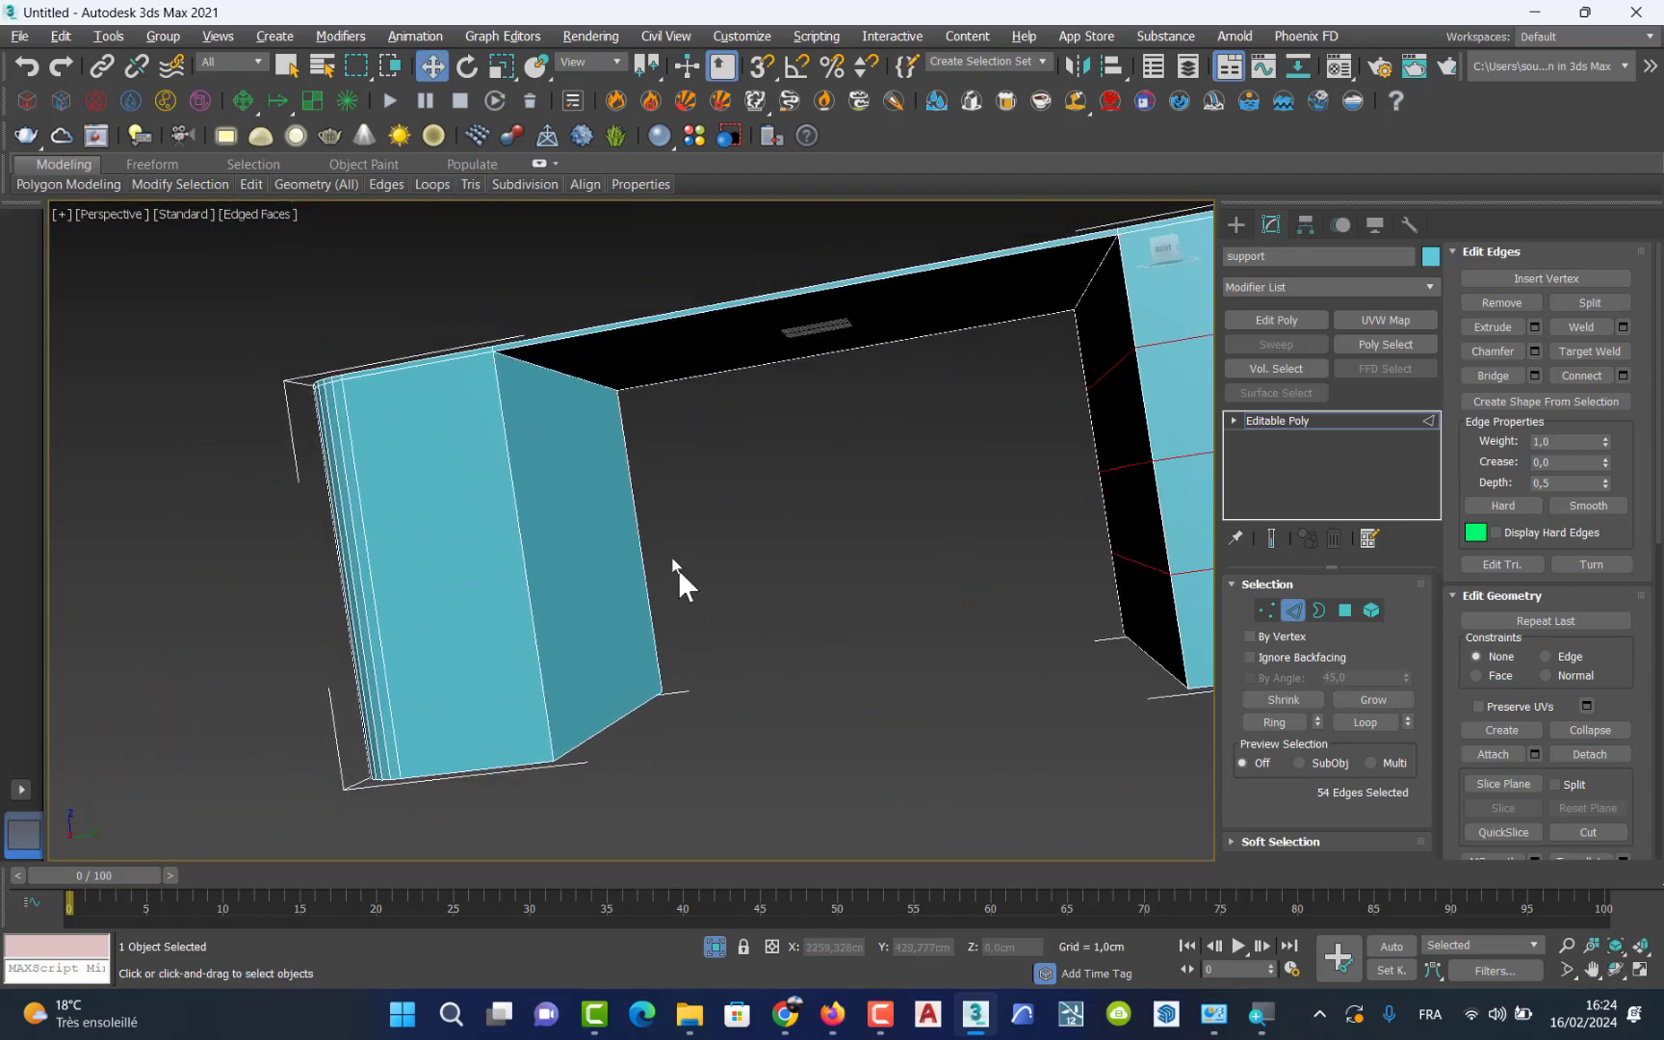
left_click_drag(674, 506, 279, 589)
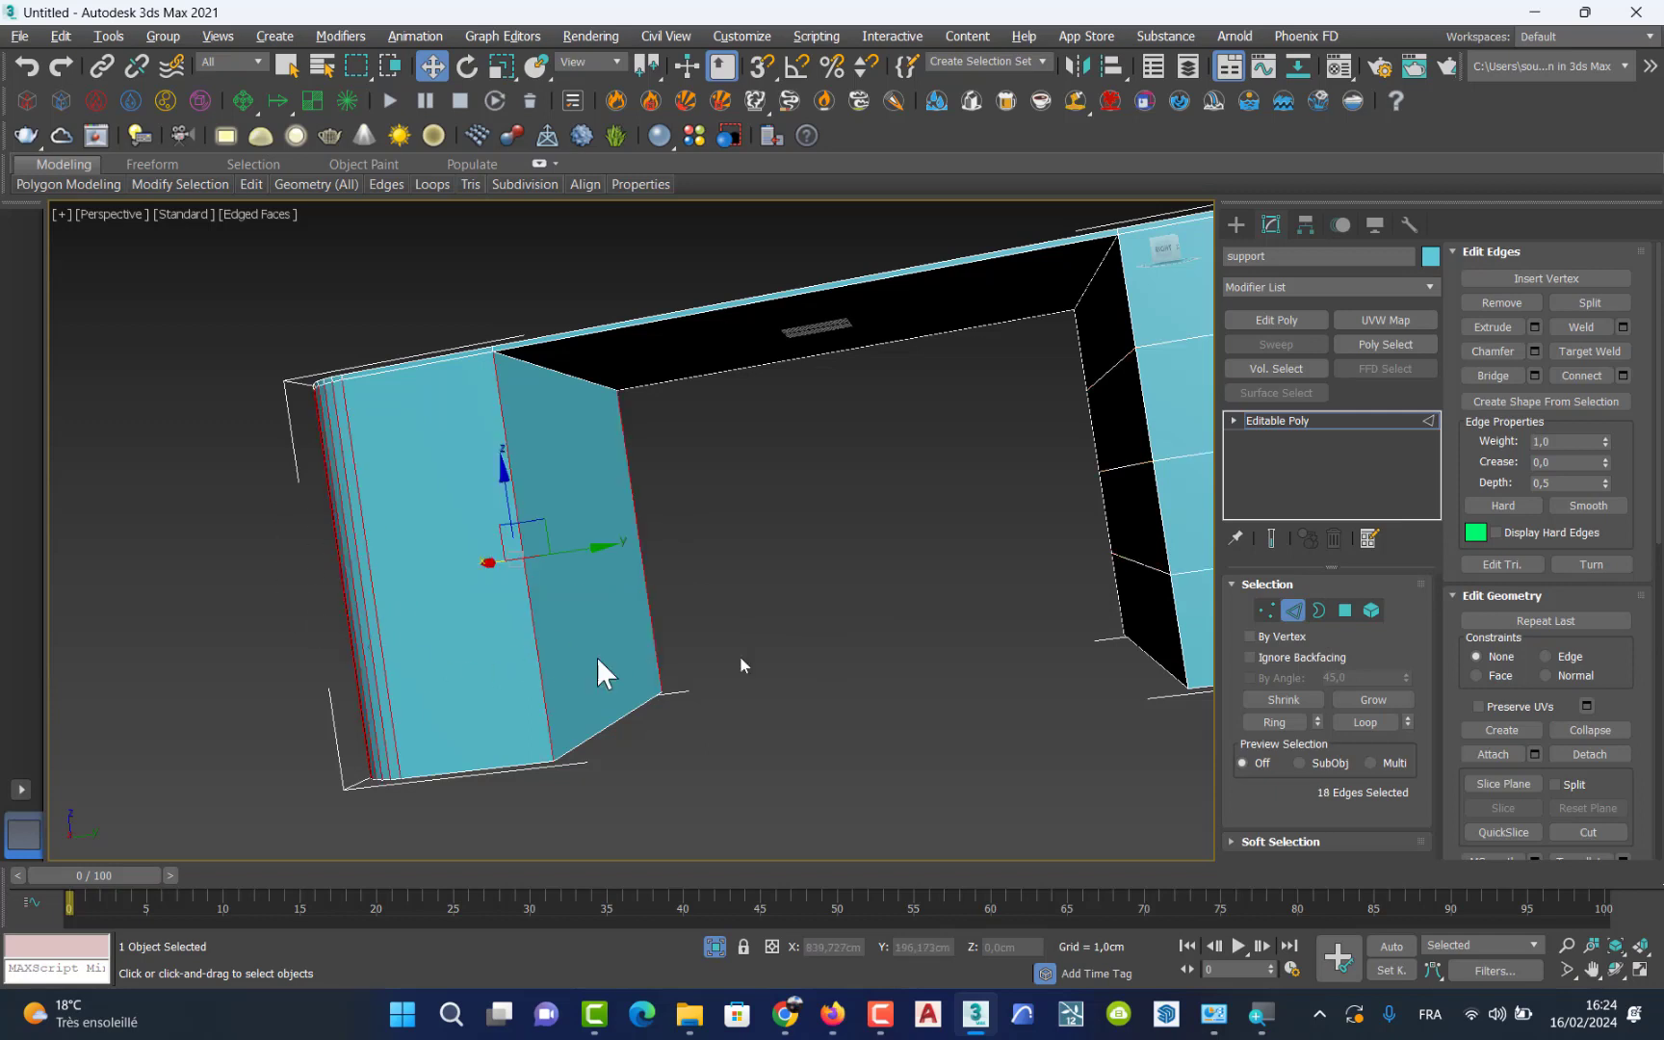
left_click(1623, 376)
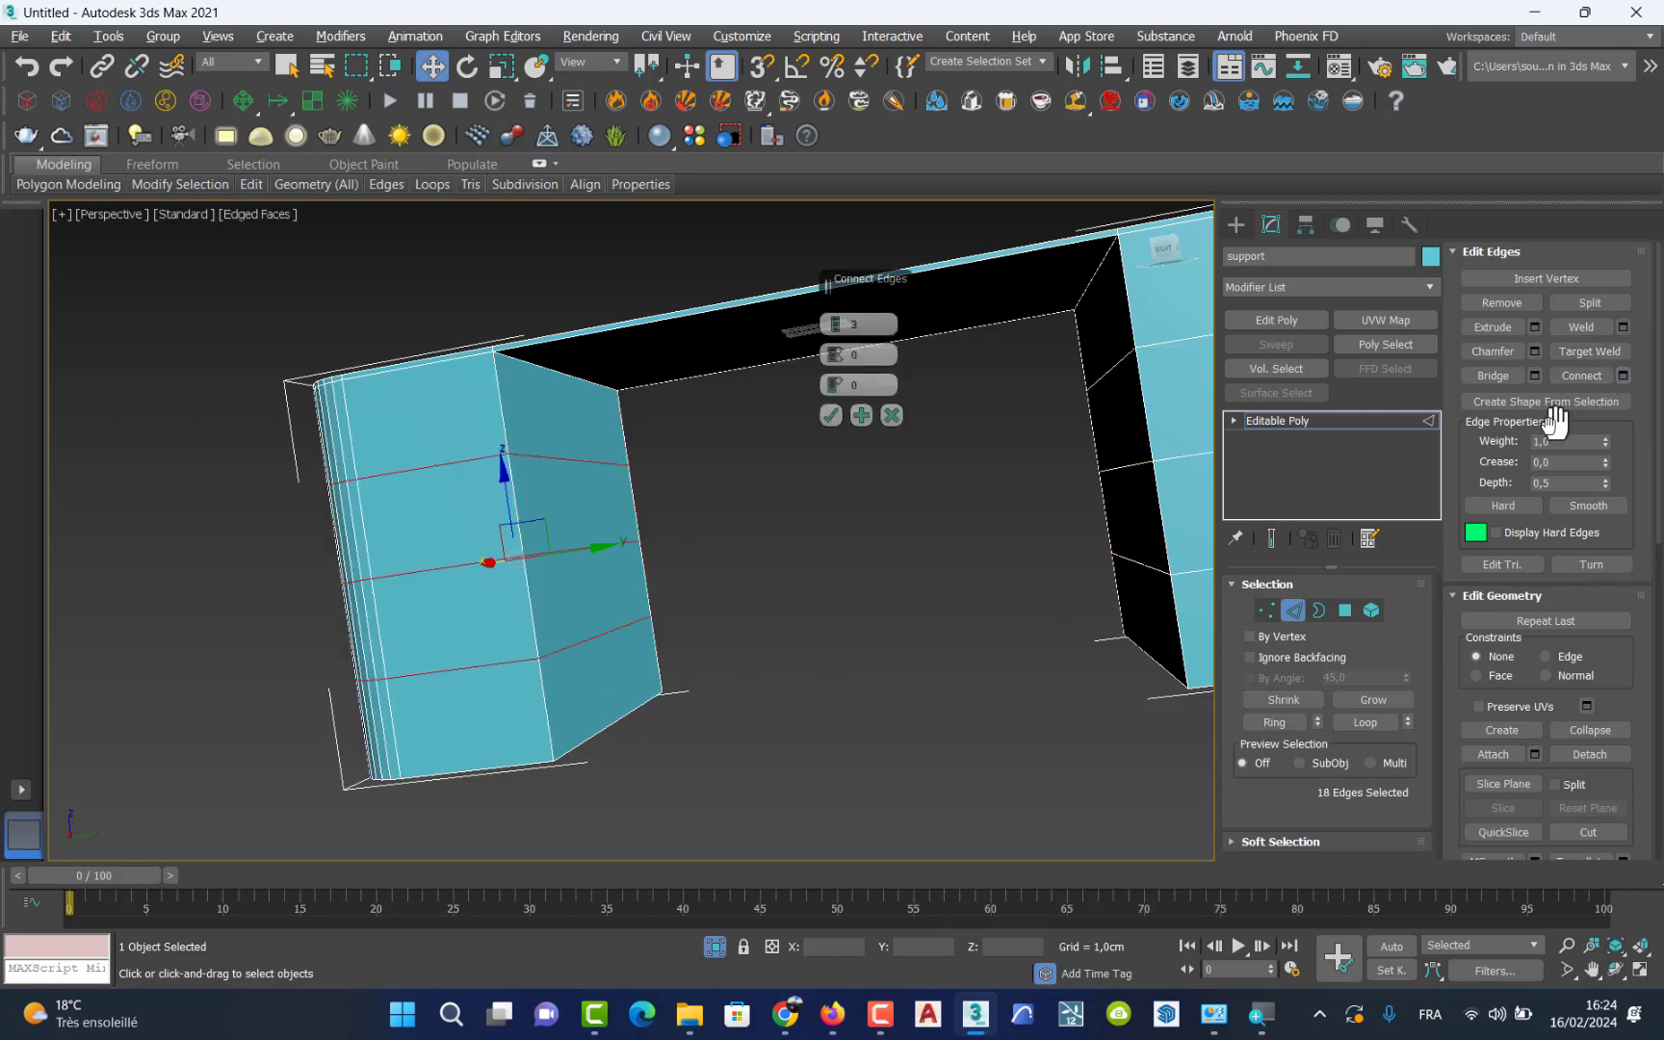
left_click(829, 416)
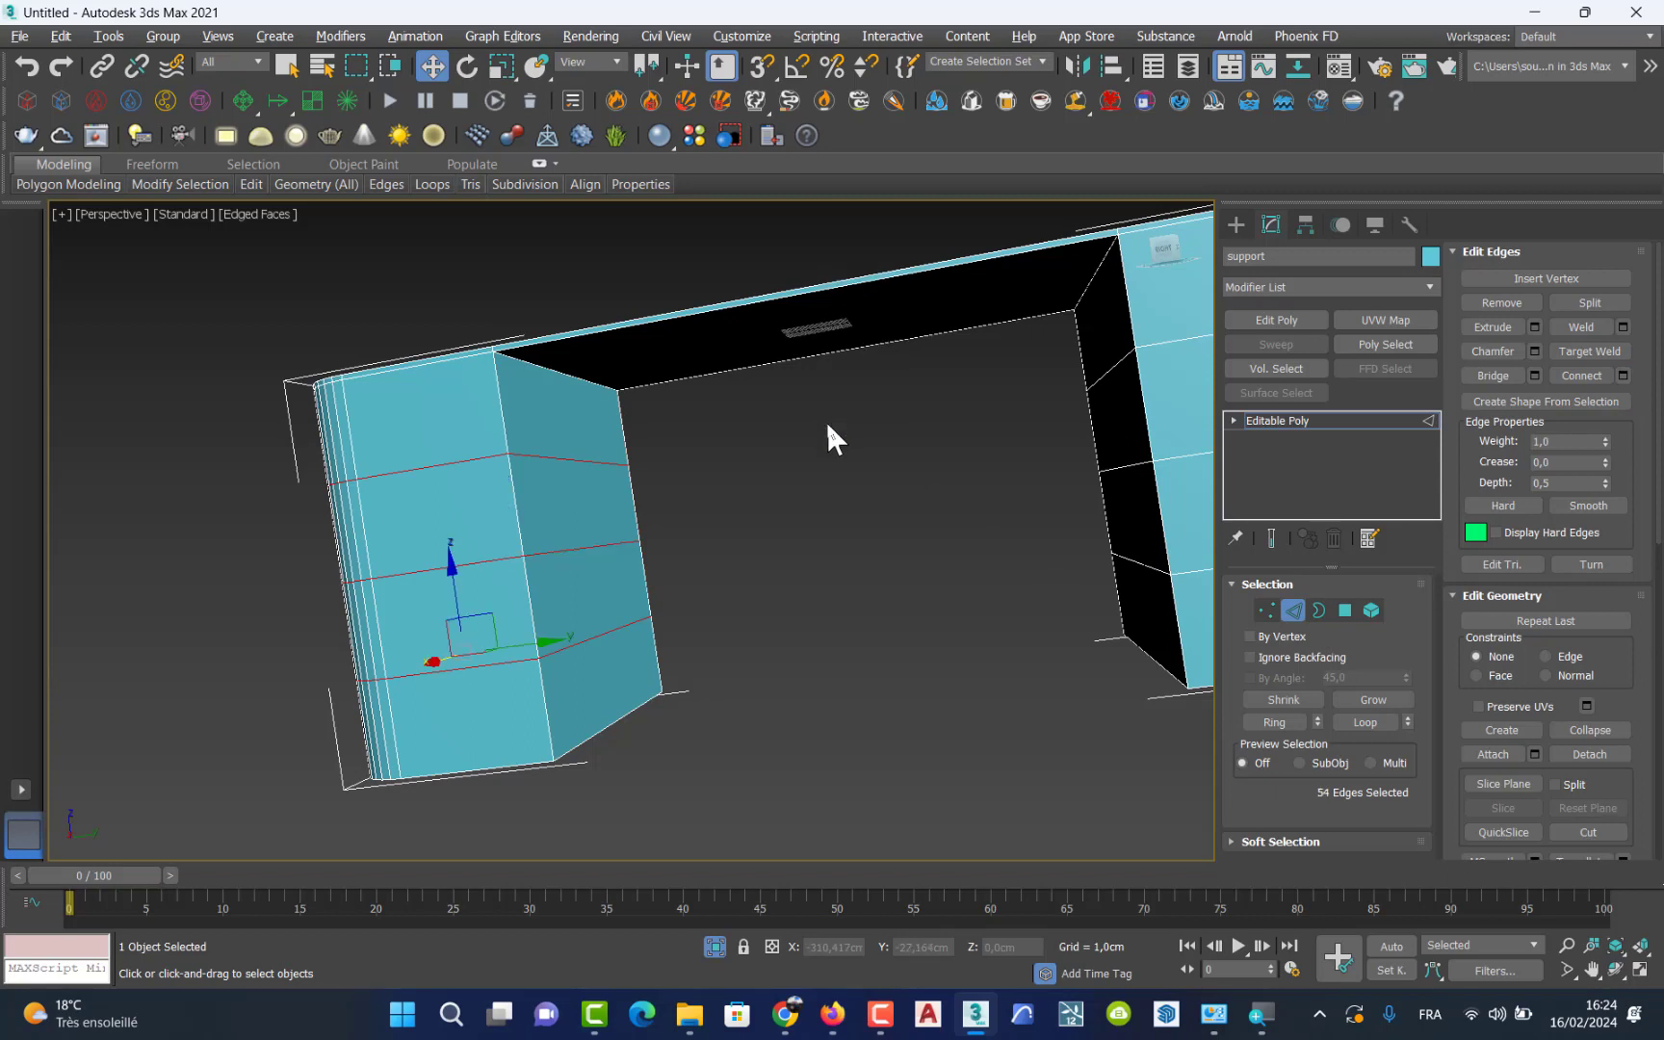
Step: Select the four large stacked polygons on the front face of each of the two legs
left_click(1344, 613)
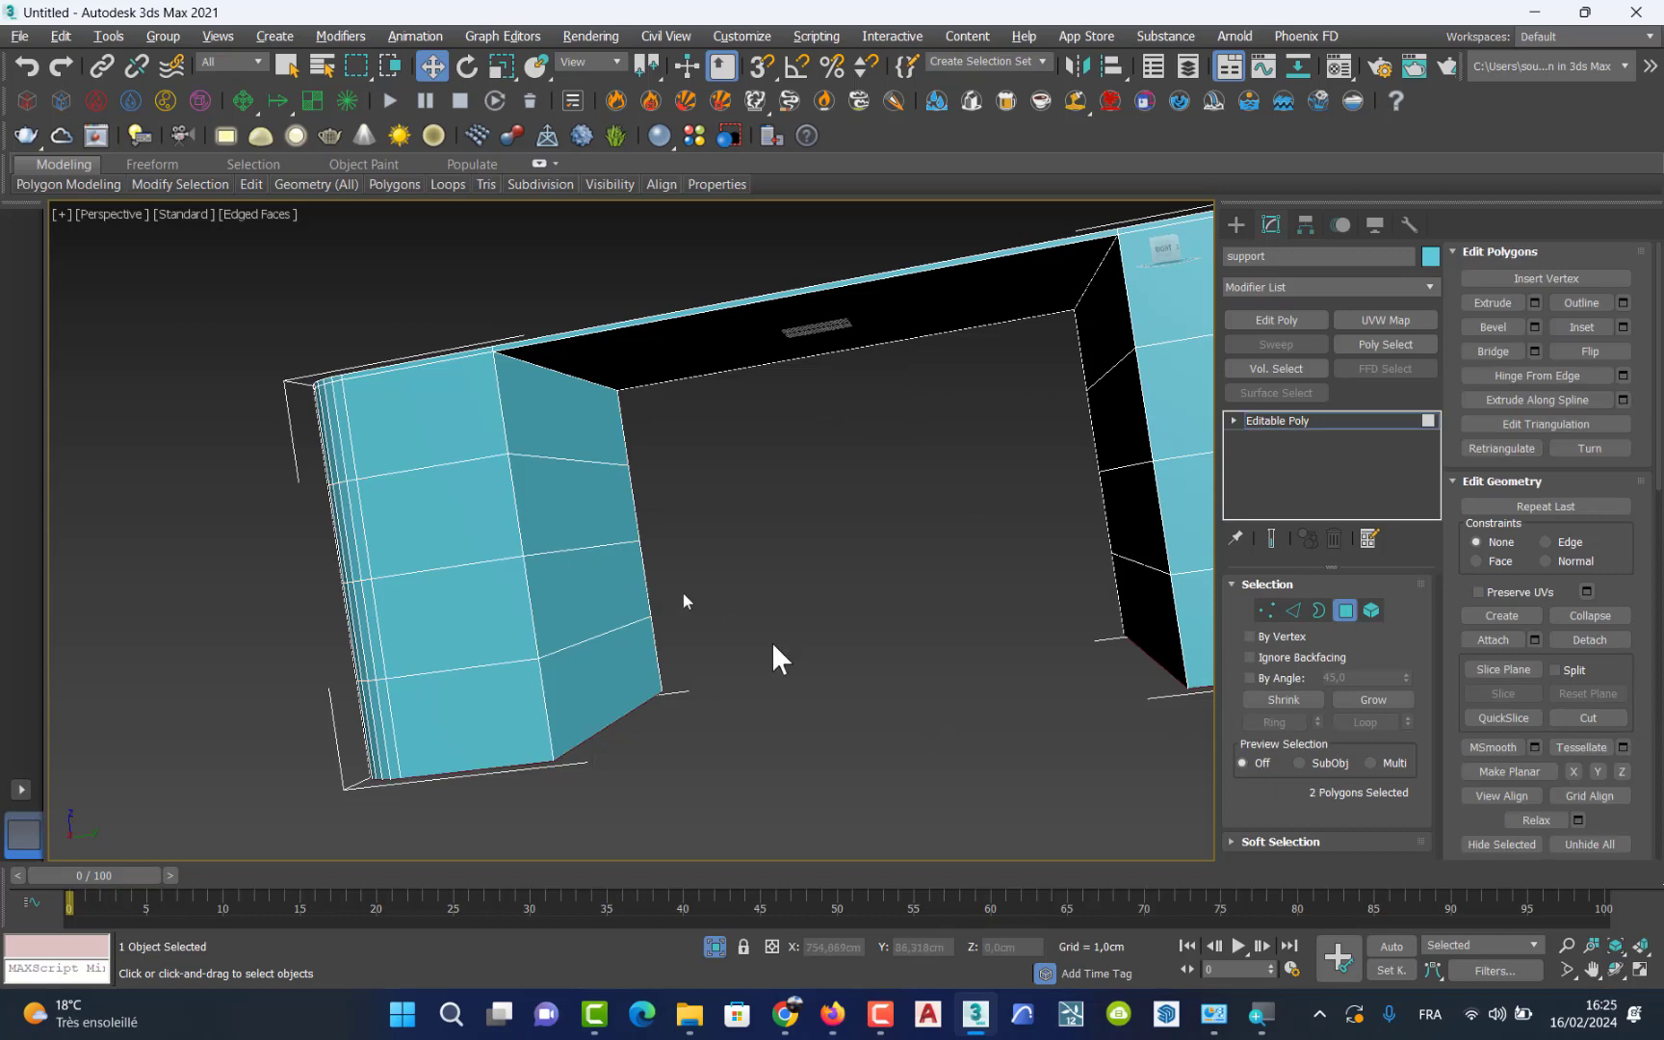
left_click(444, 440)
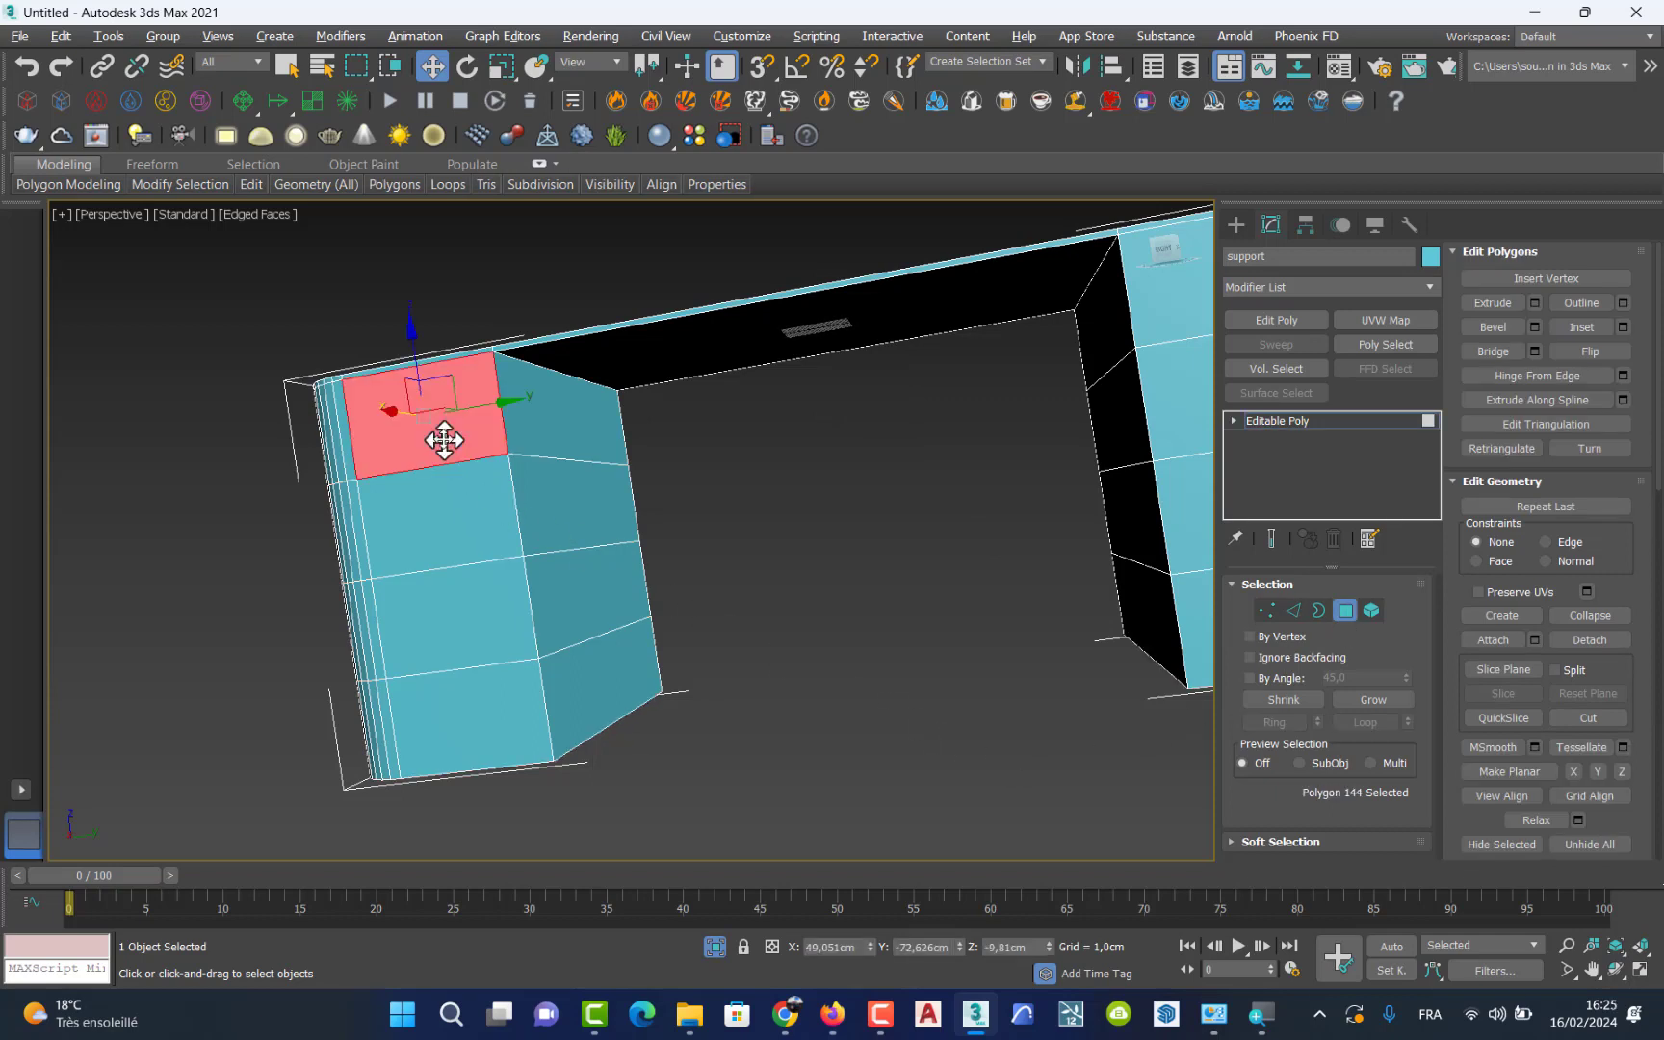
left_click(442, 545, "ctrl")
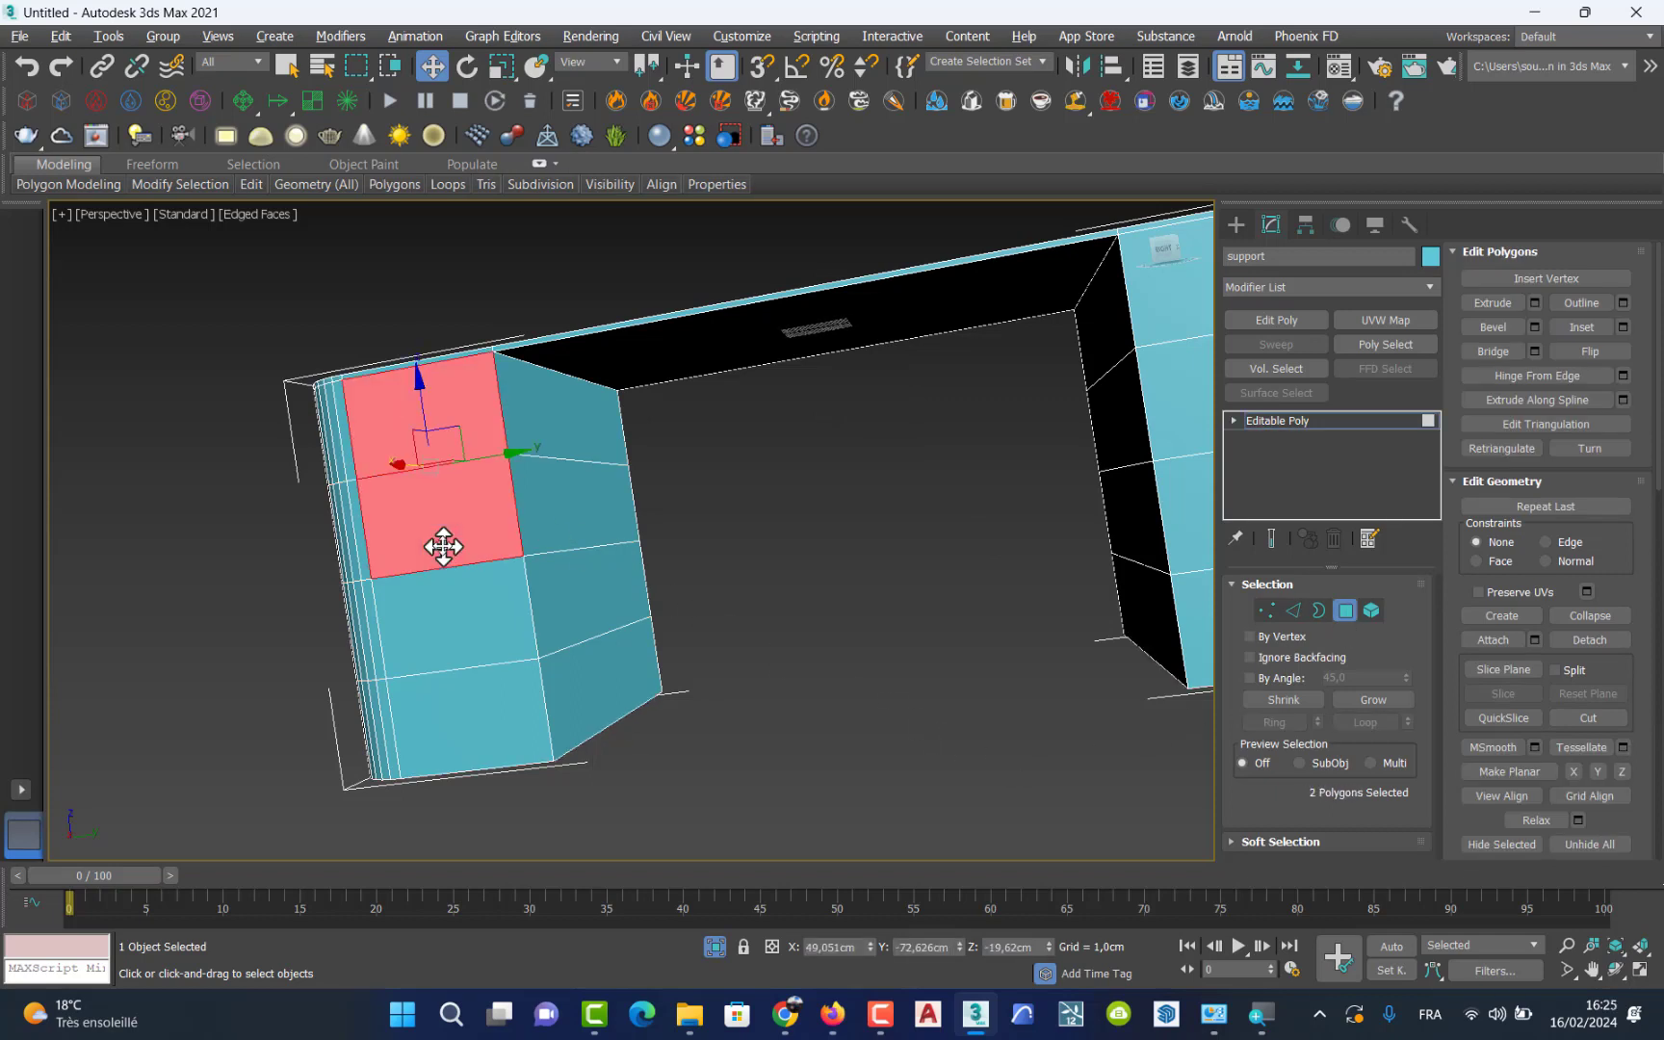
left_click(459, 612, "ctrl")
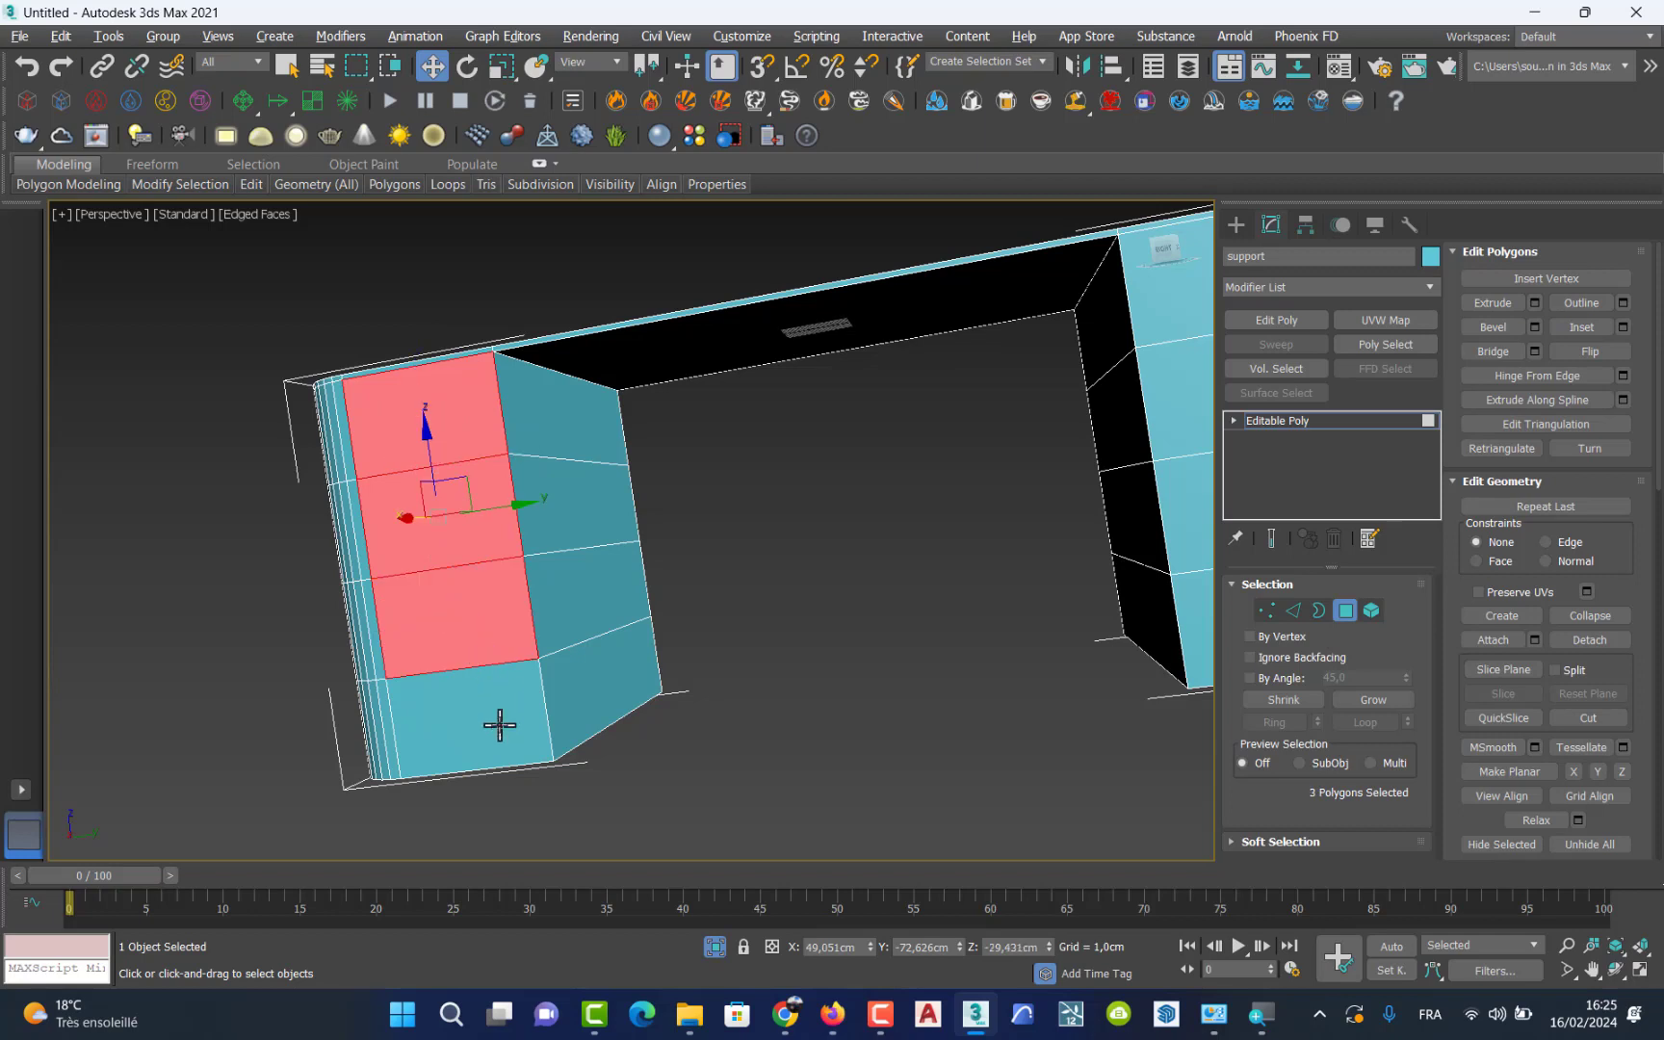
left_click(496, 724, "ctrl")
left_click(1192, 409, "ctrl")
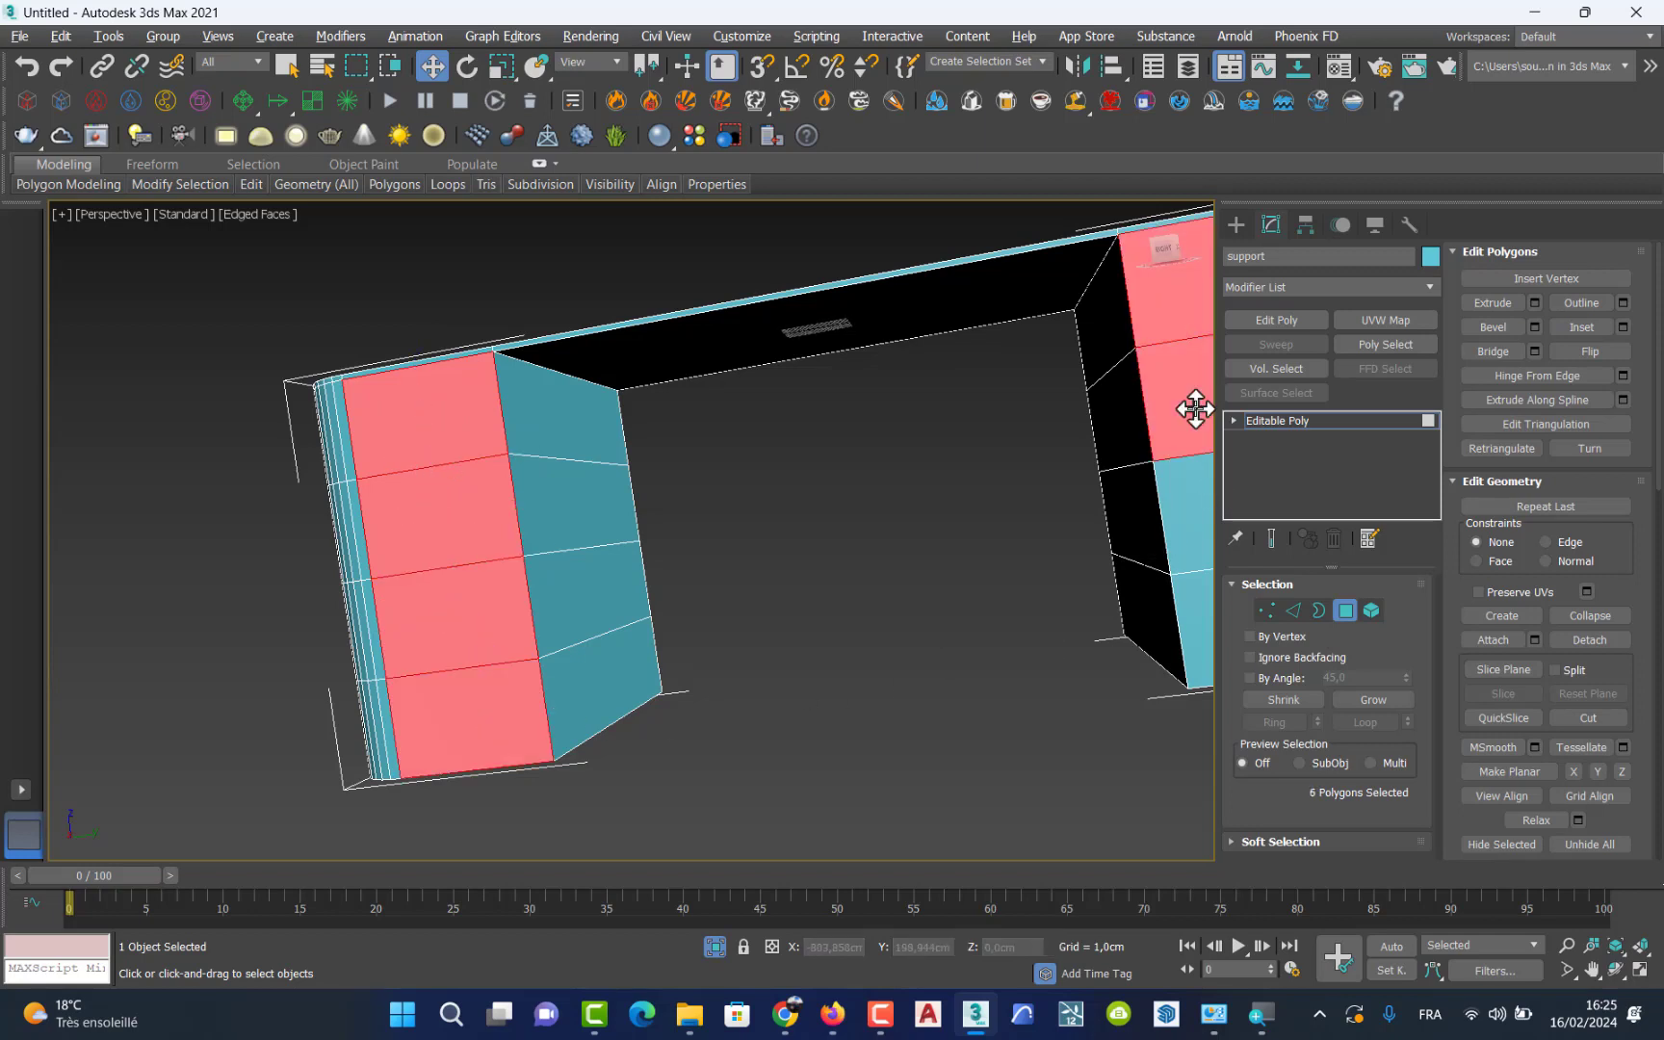
left_click(1190, 517, "ctrl")
left_click(1201, 597, "ctrl")
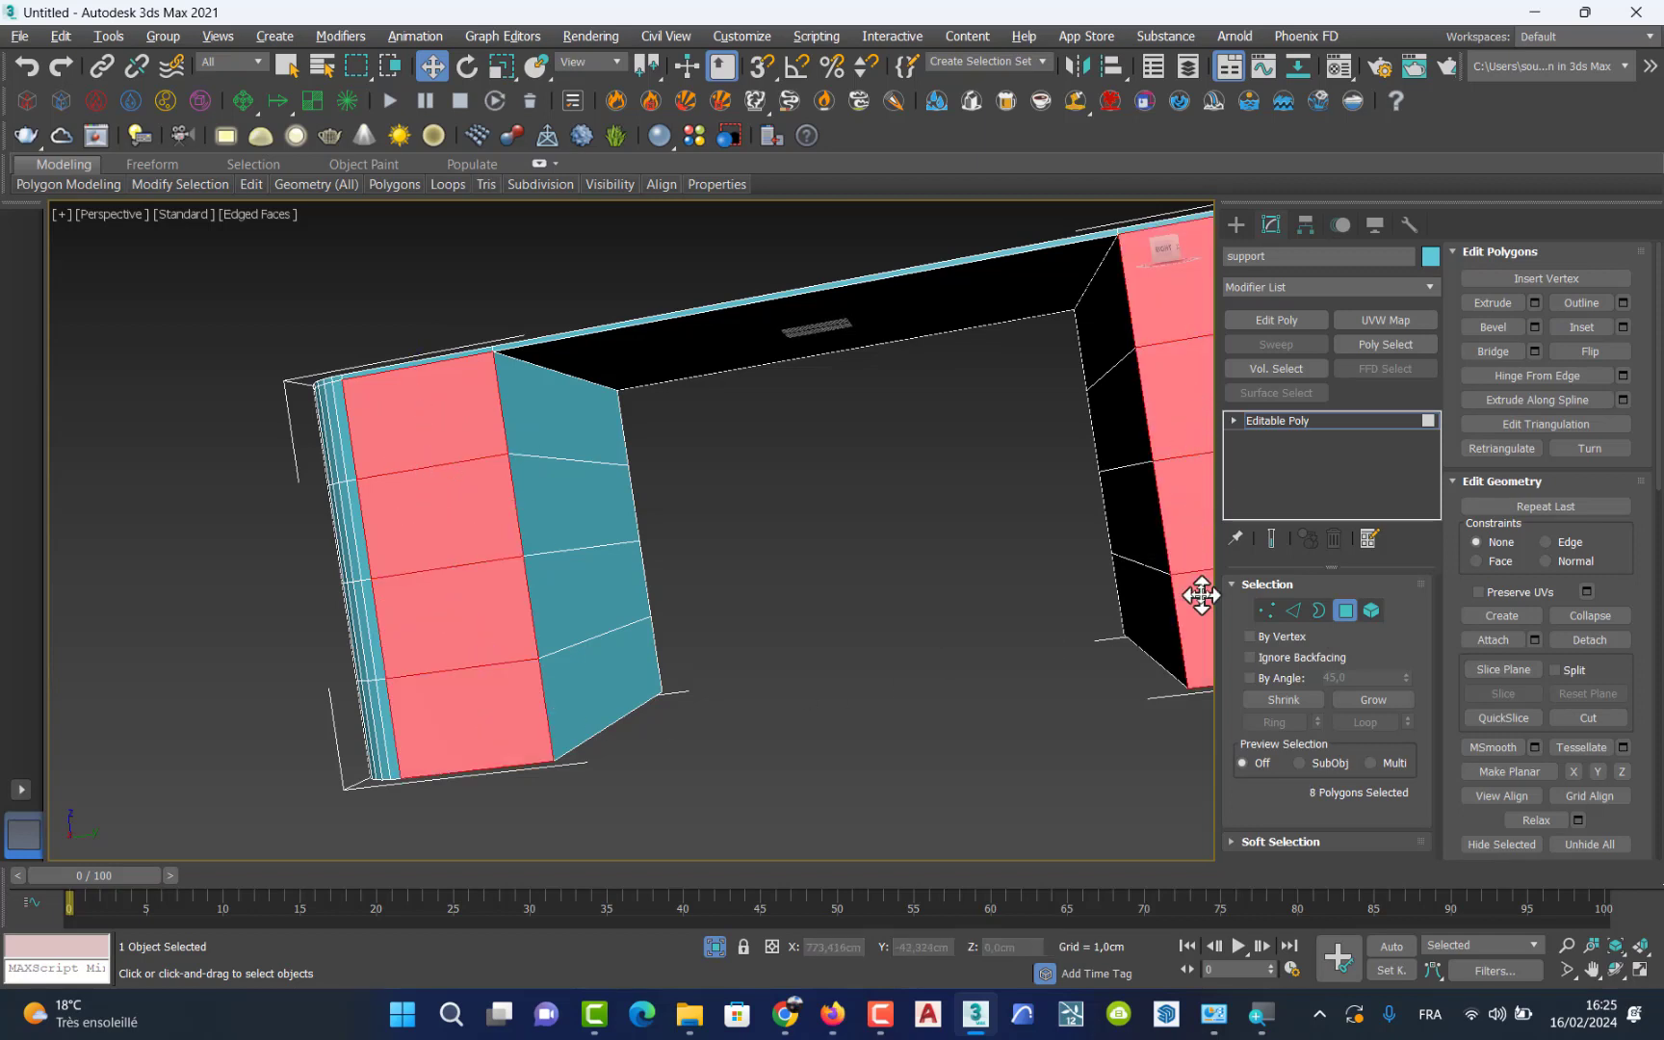
left_click(1538, 298)
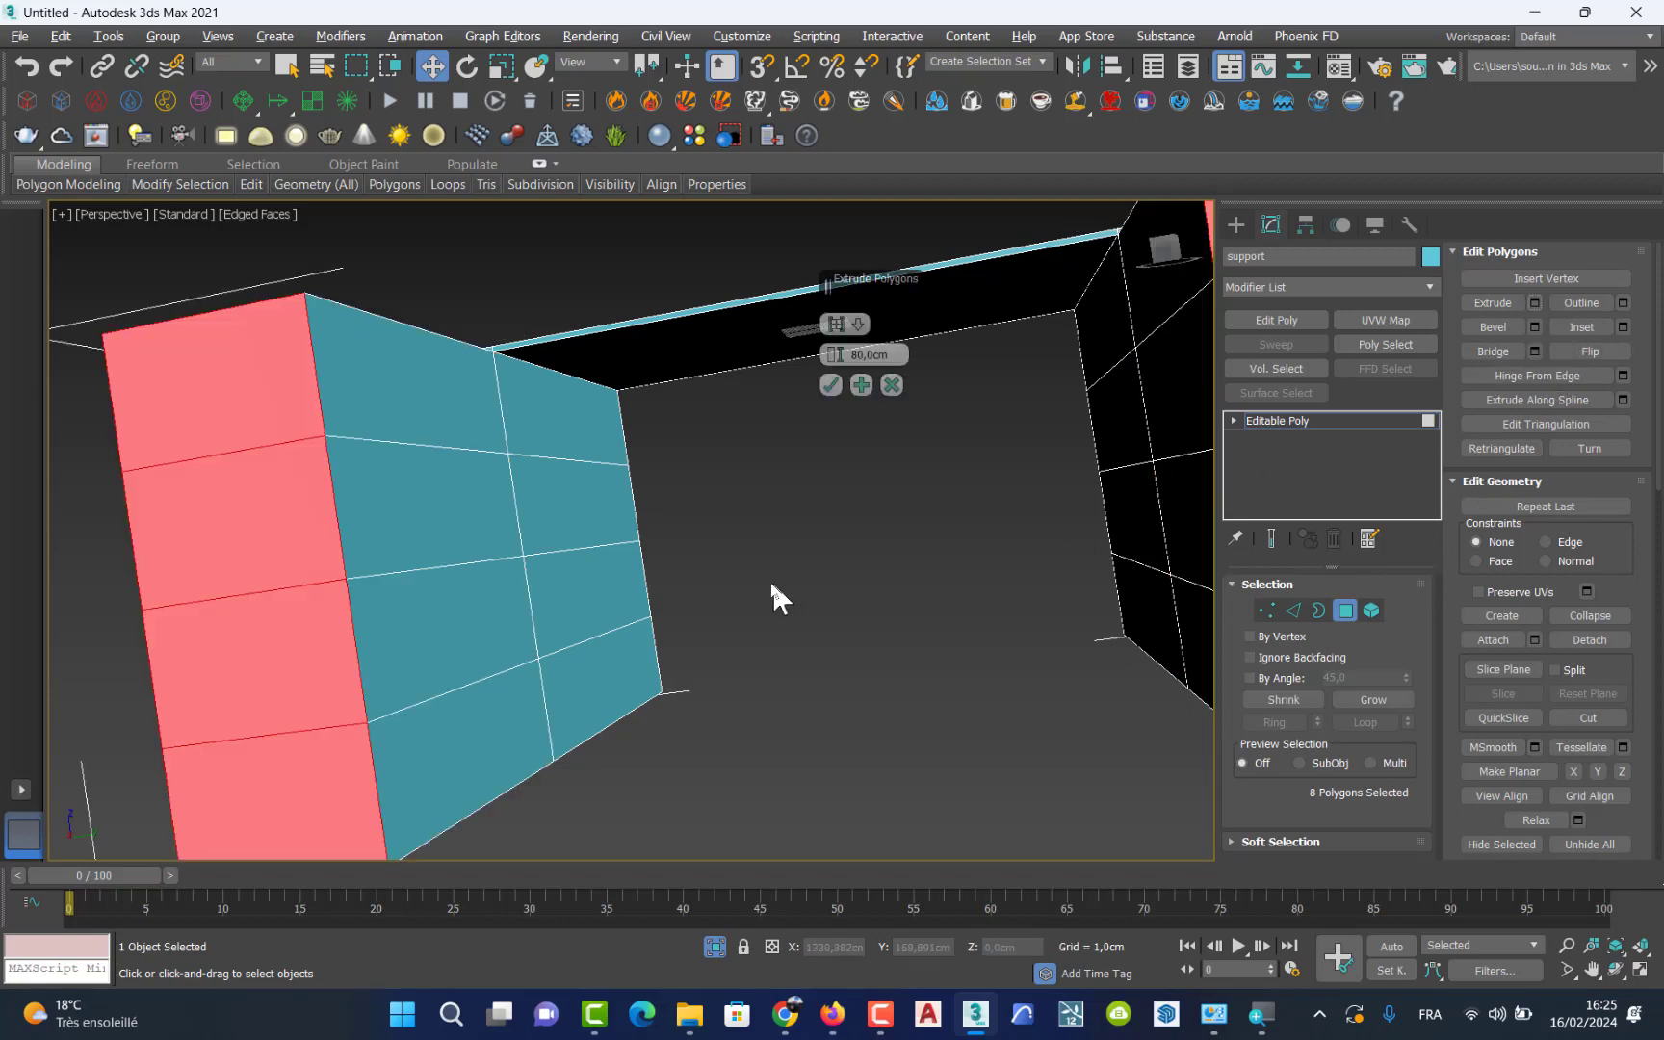
left_click_drag(834, 355, 926, 818)
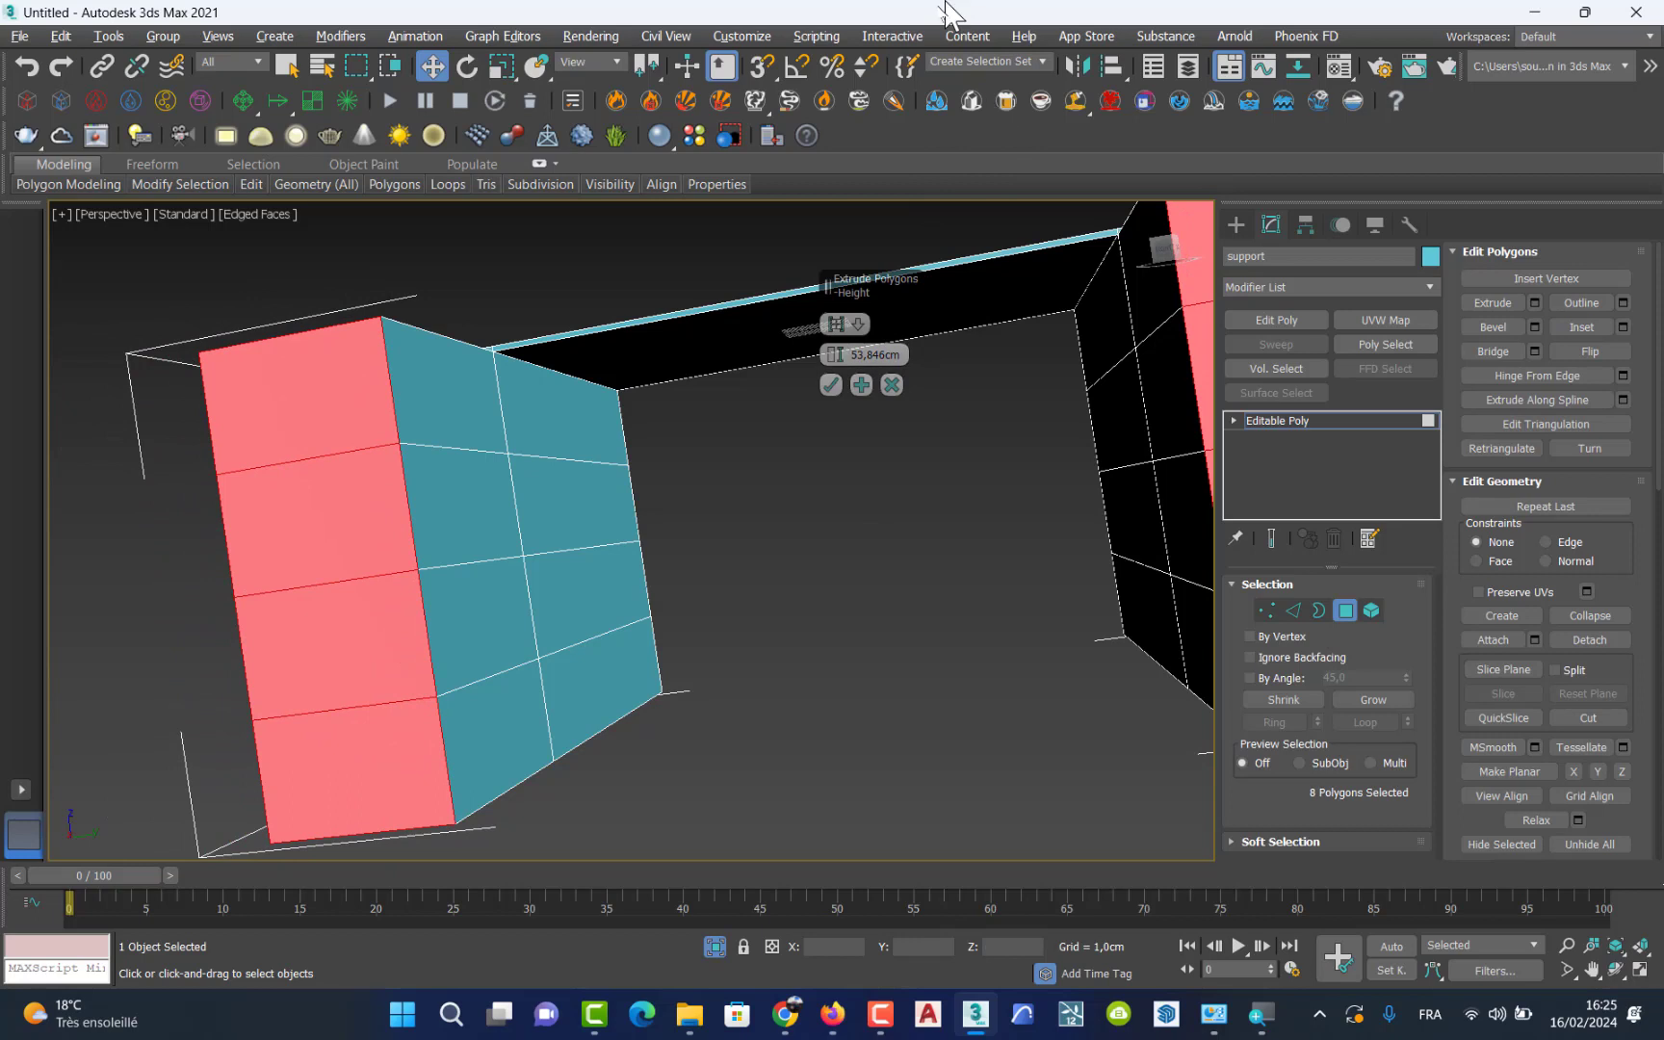
left_click(892, 385)
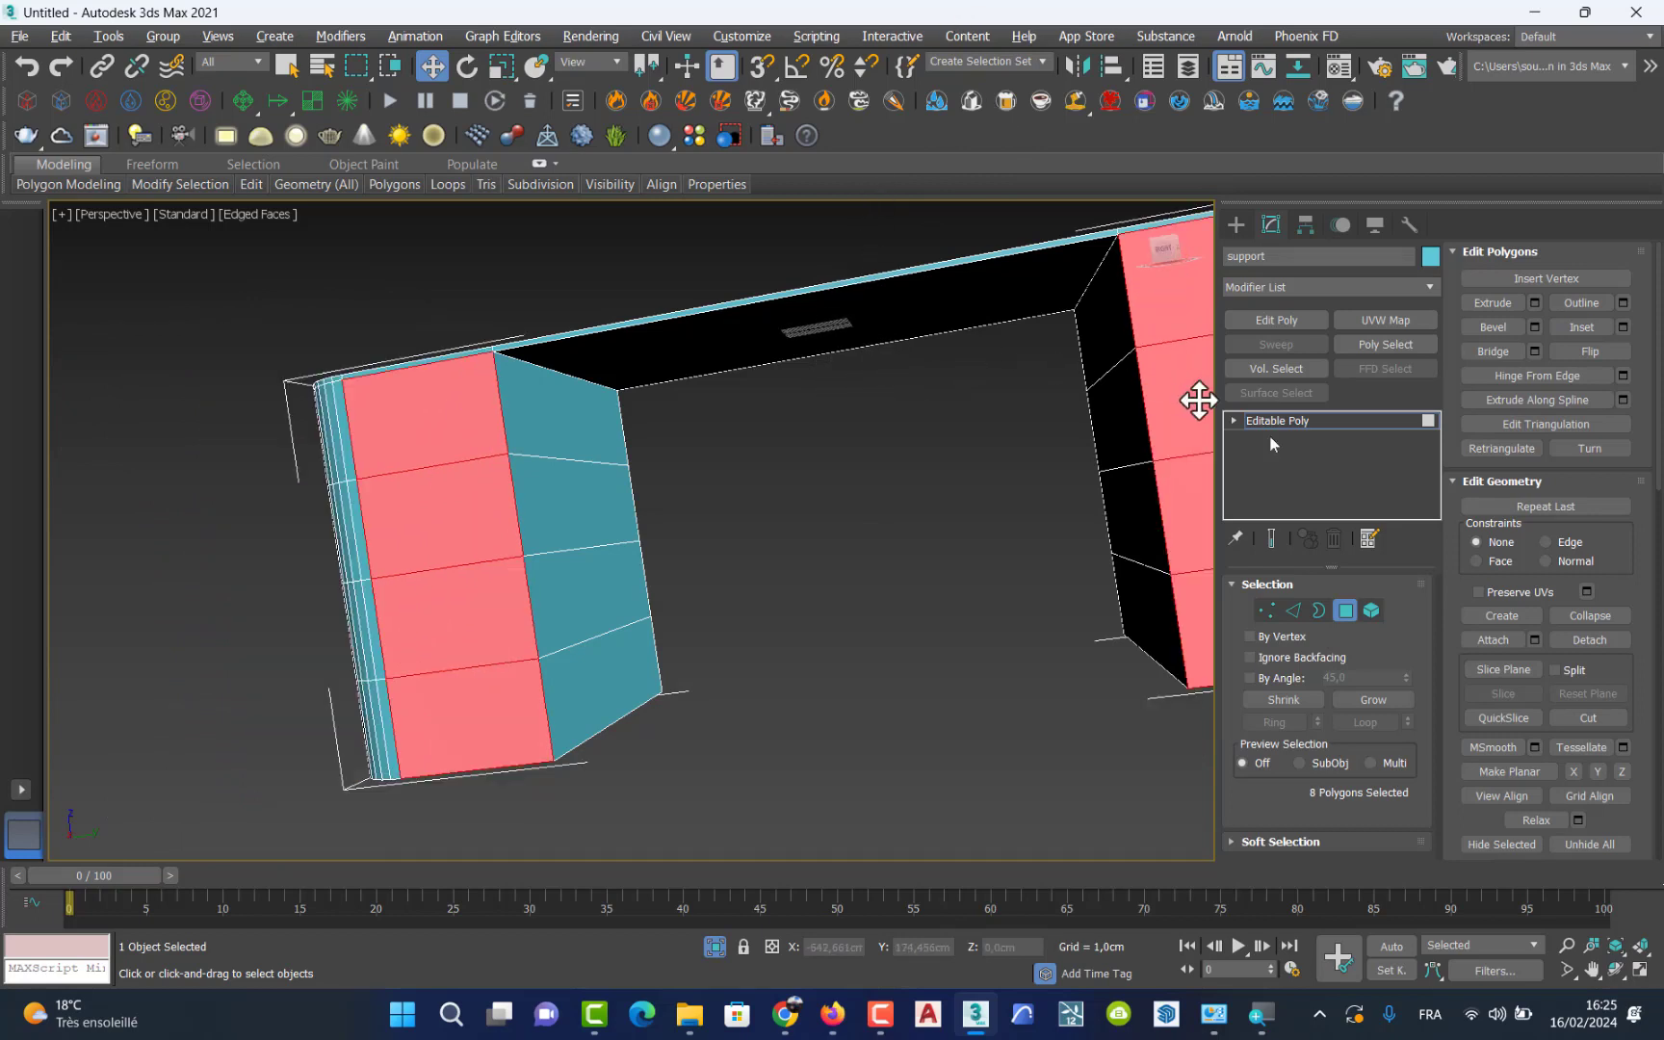
Step: Inset the selected front polygons of both legs individually, By Polygon, with an amount of 1.198 cm
left_click(1622, 329)
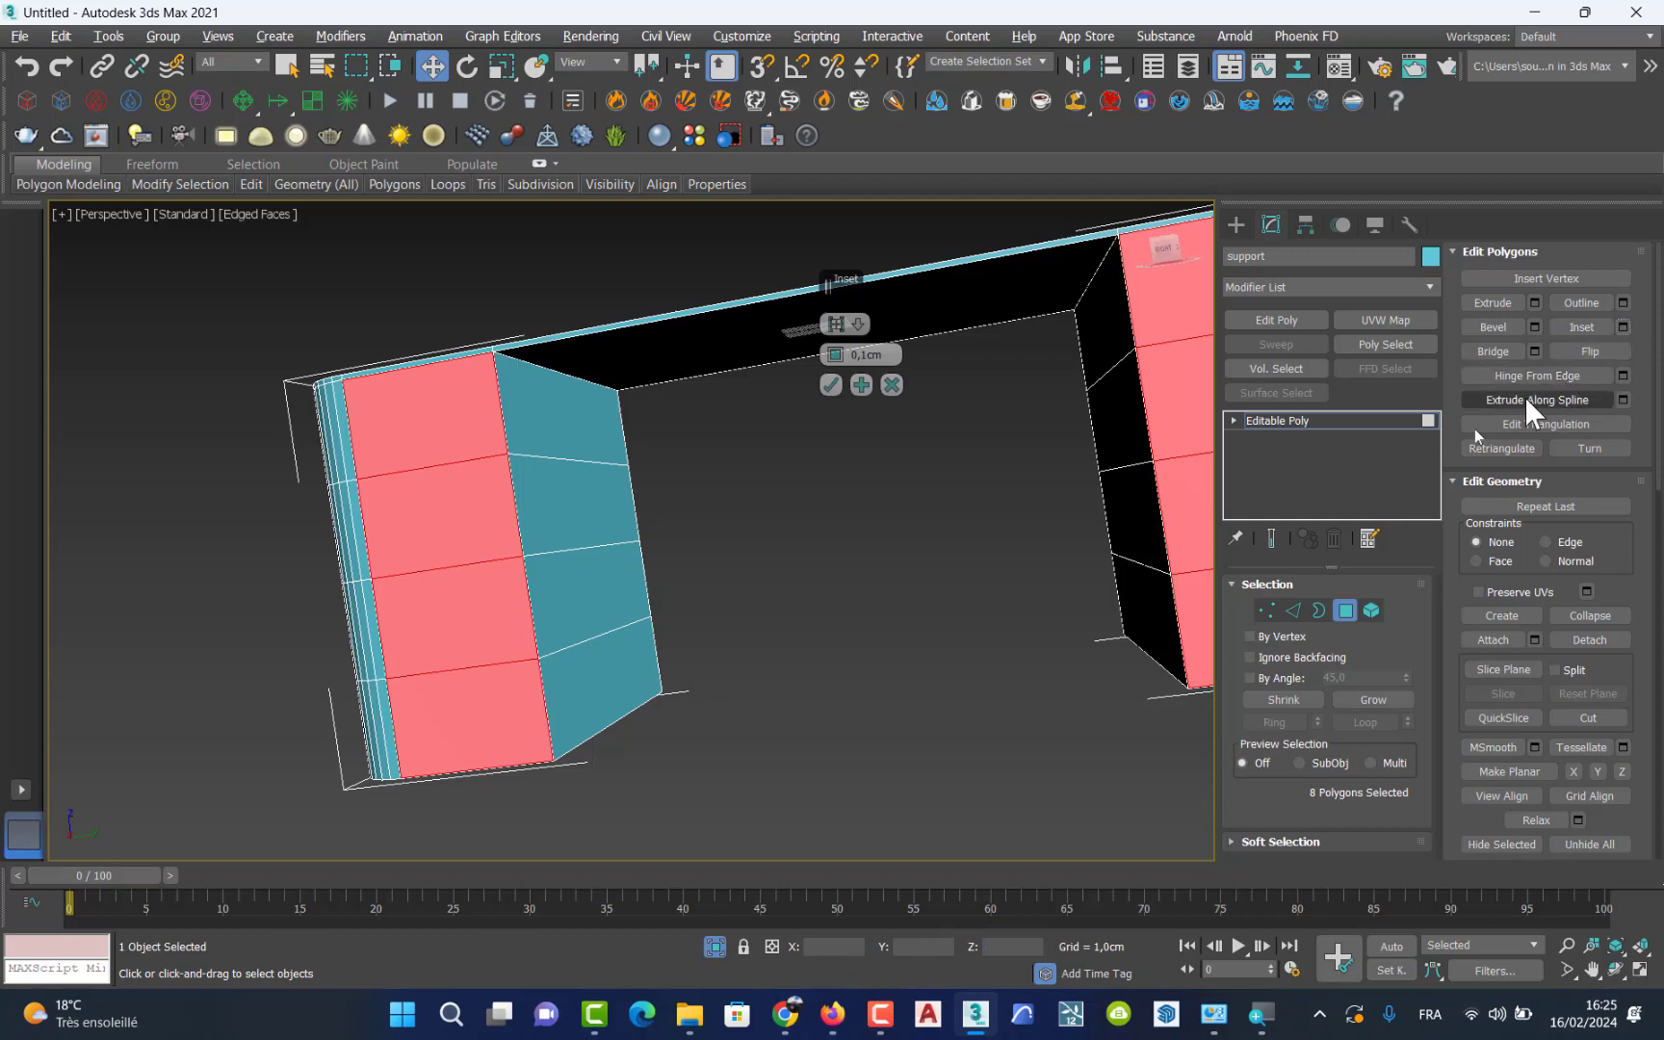
left_click_drag(840, 297, 840, 499)
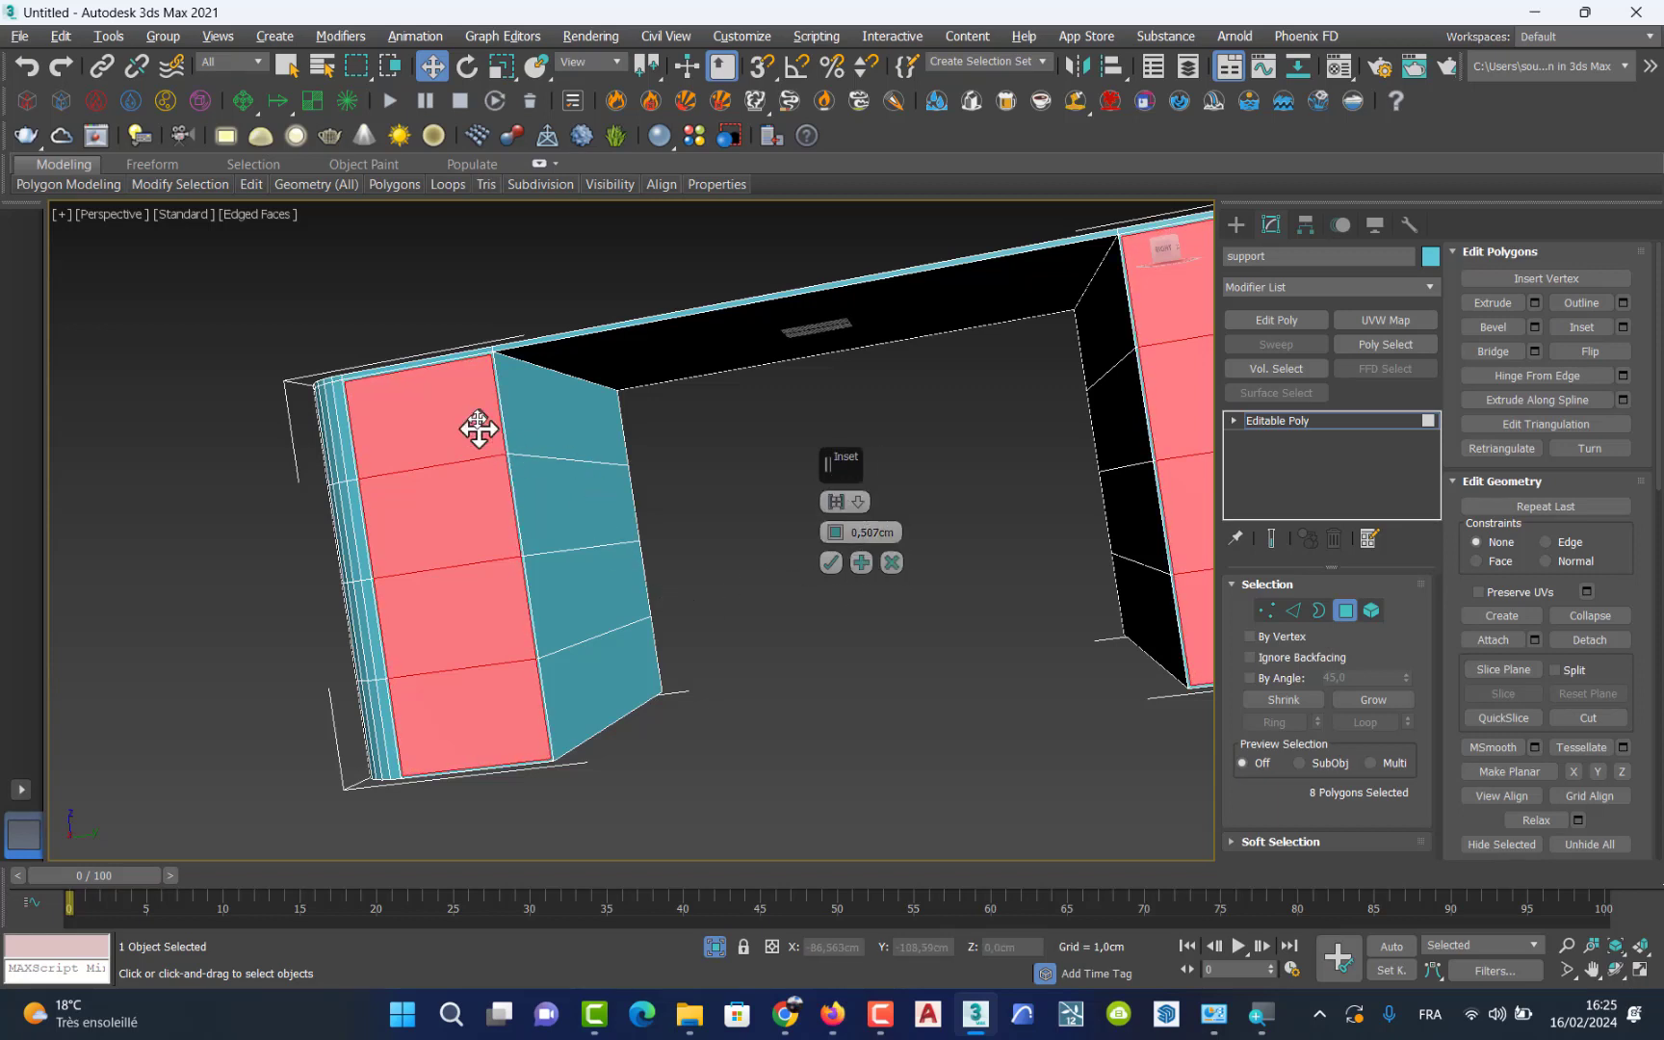
left_click(836, 502)
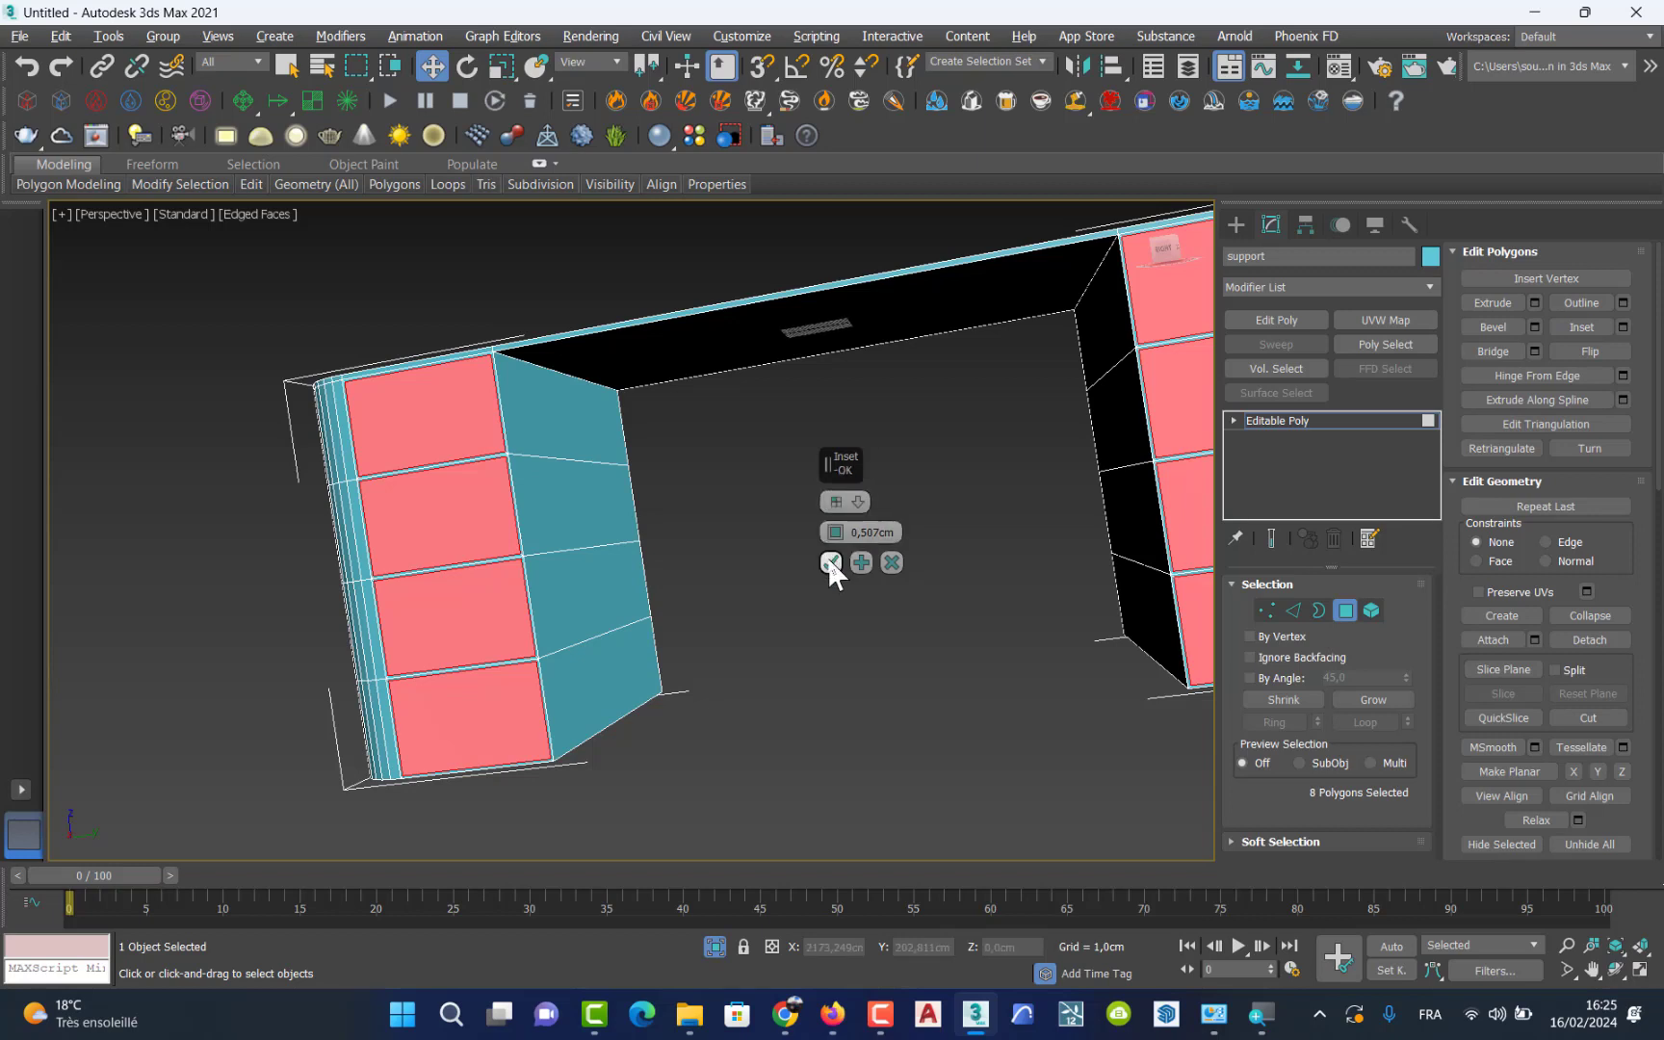
left_click_drag(834, 532, 840, 490)
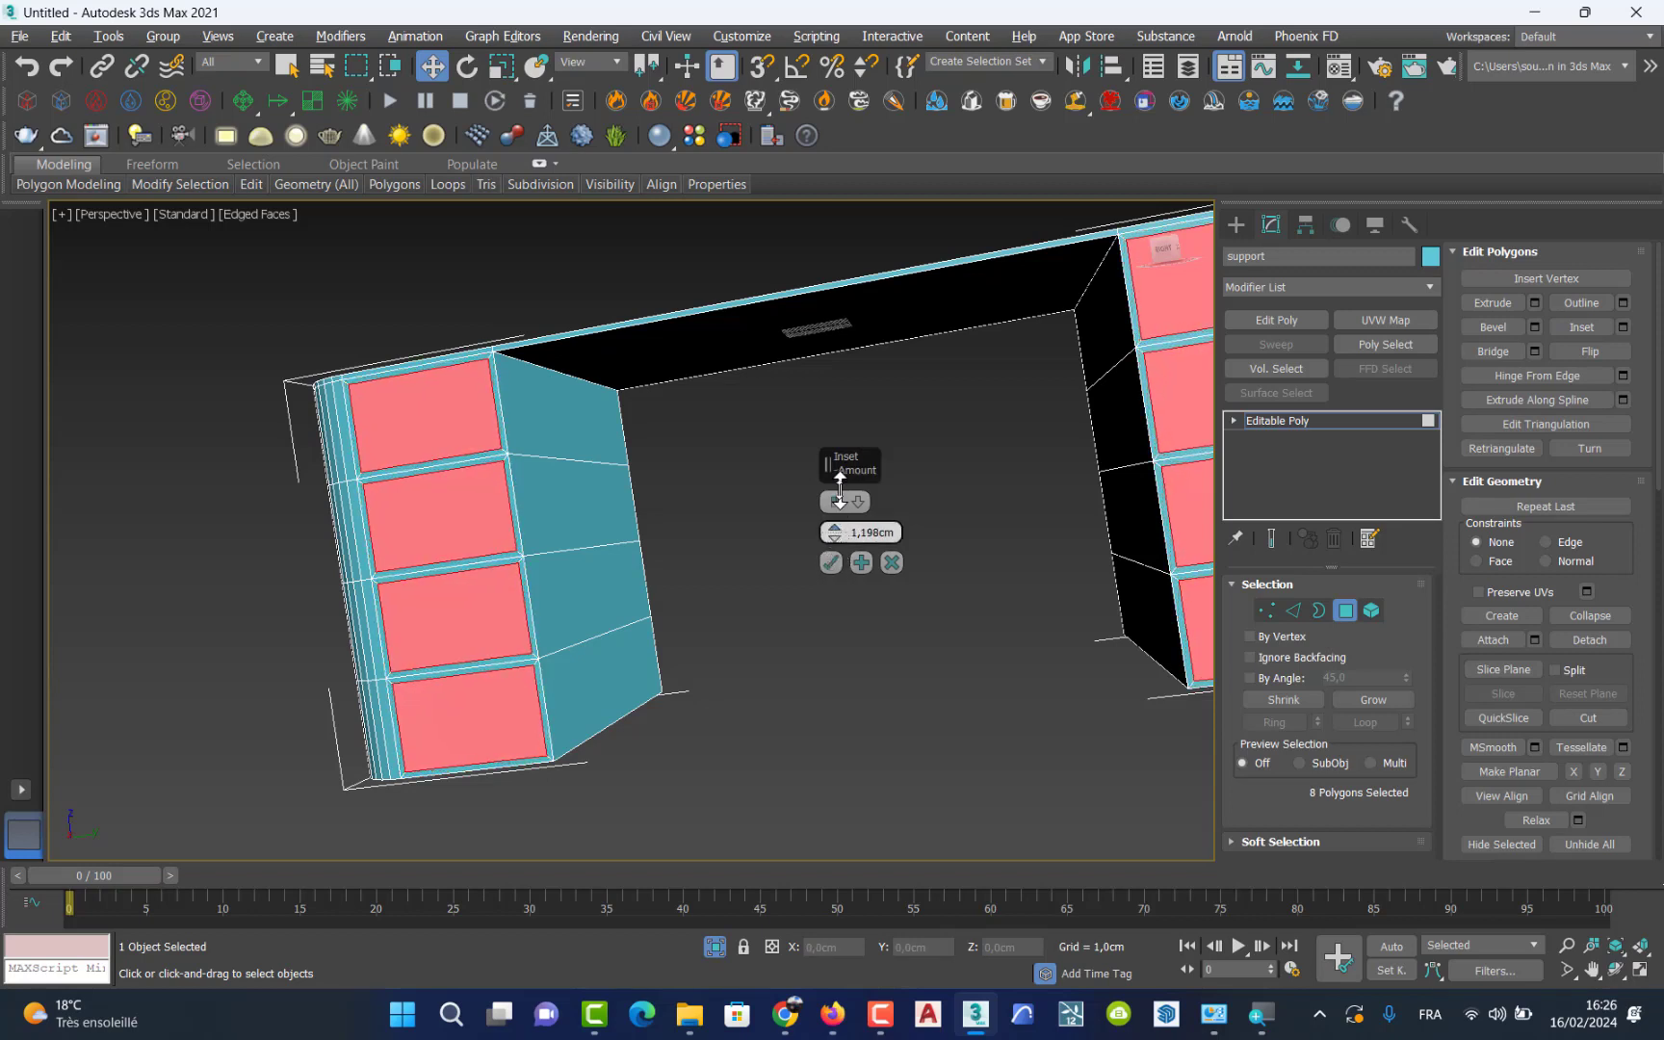
left_click(830, 563)
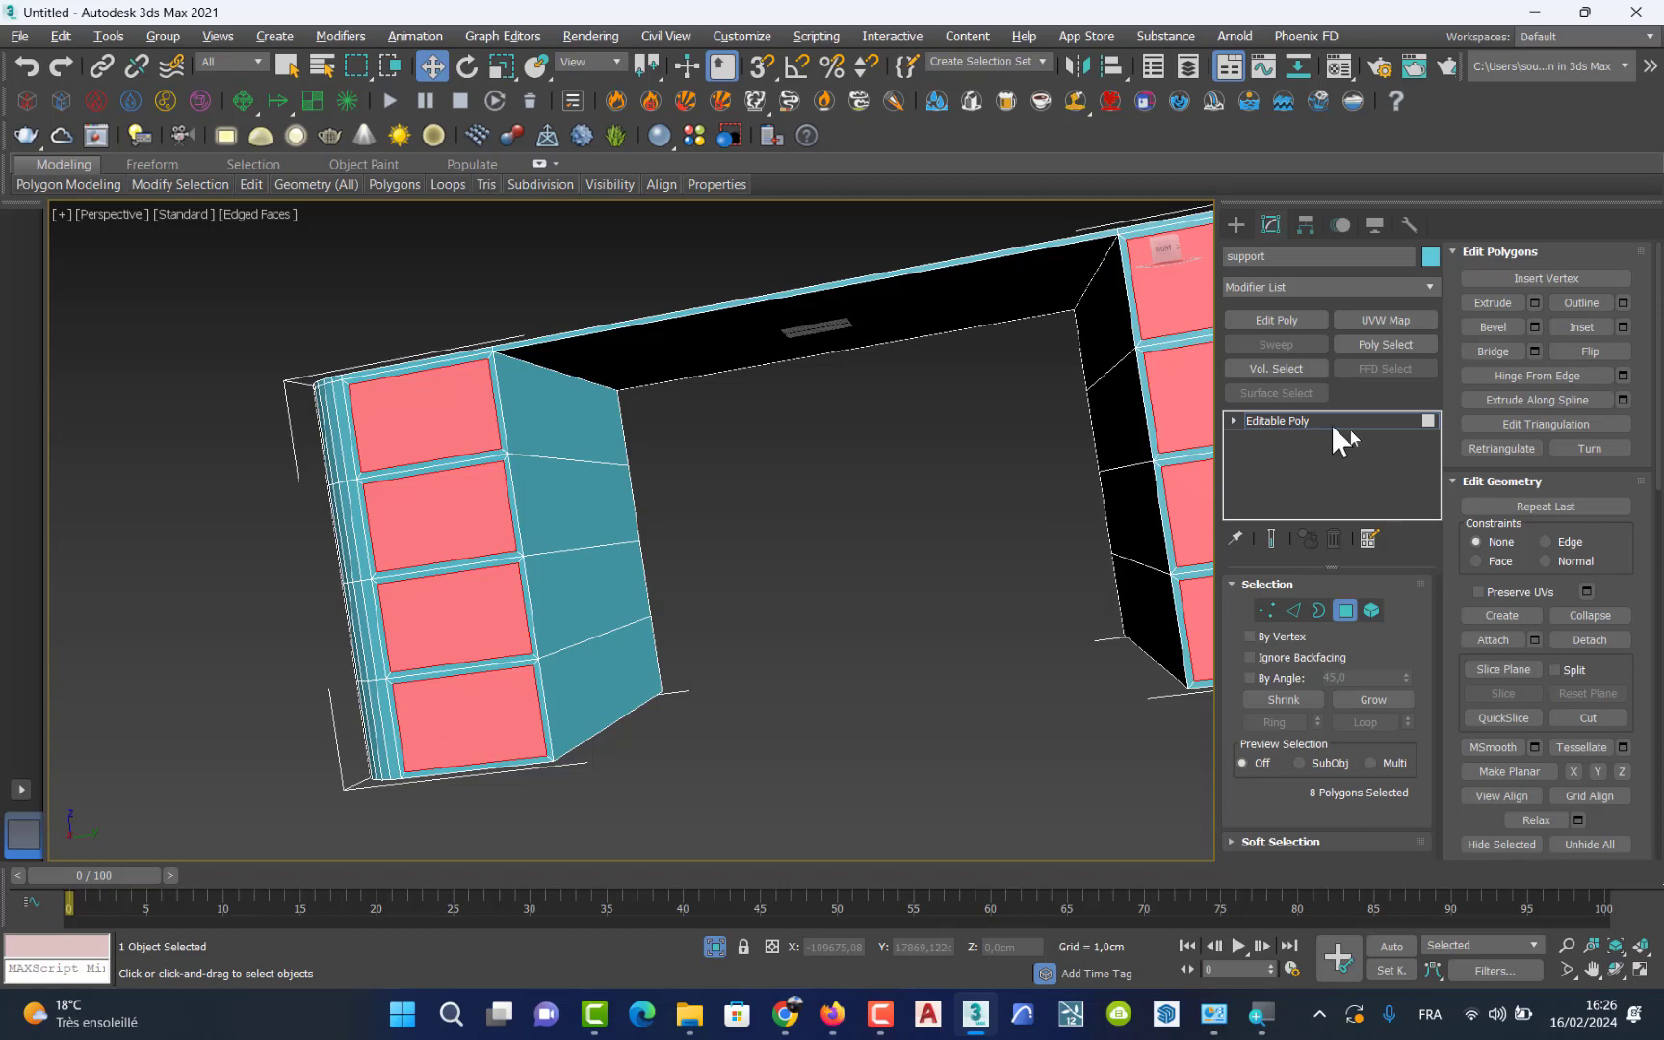
Step: Extrude the inset polygons of both legs inward with a height of -26.912 cm to hollow out the compartments
left_click(1536, 303)
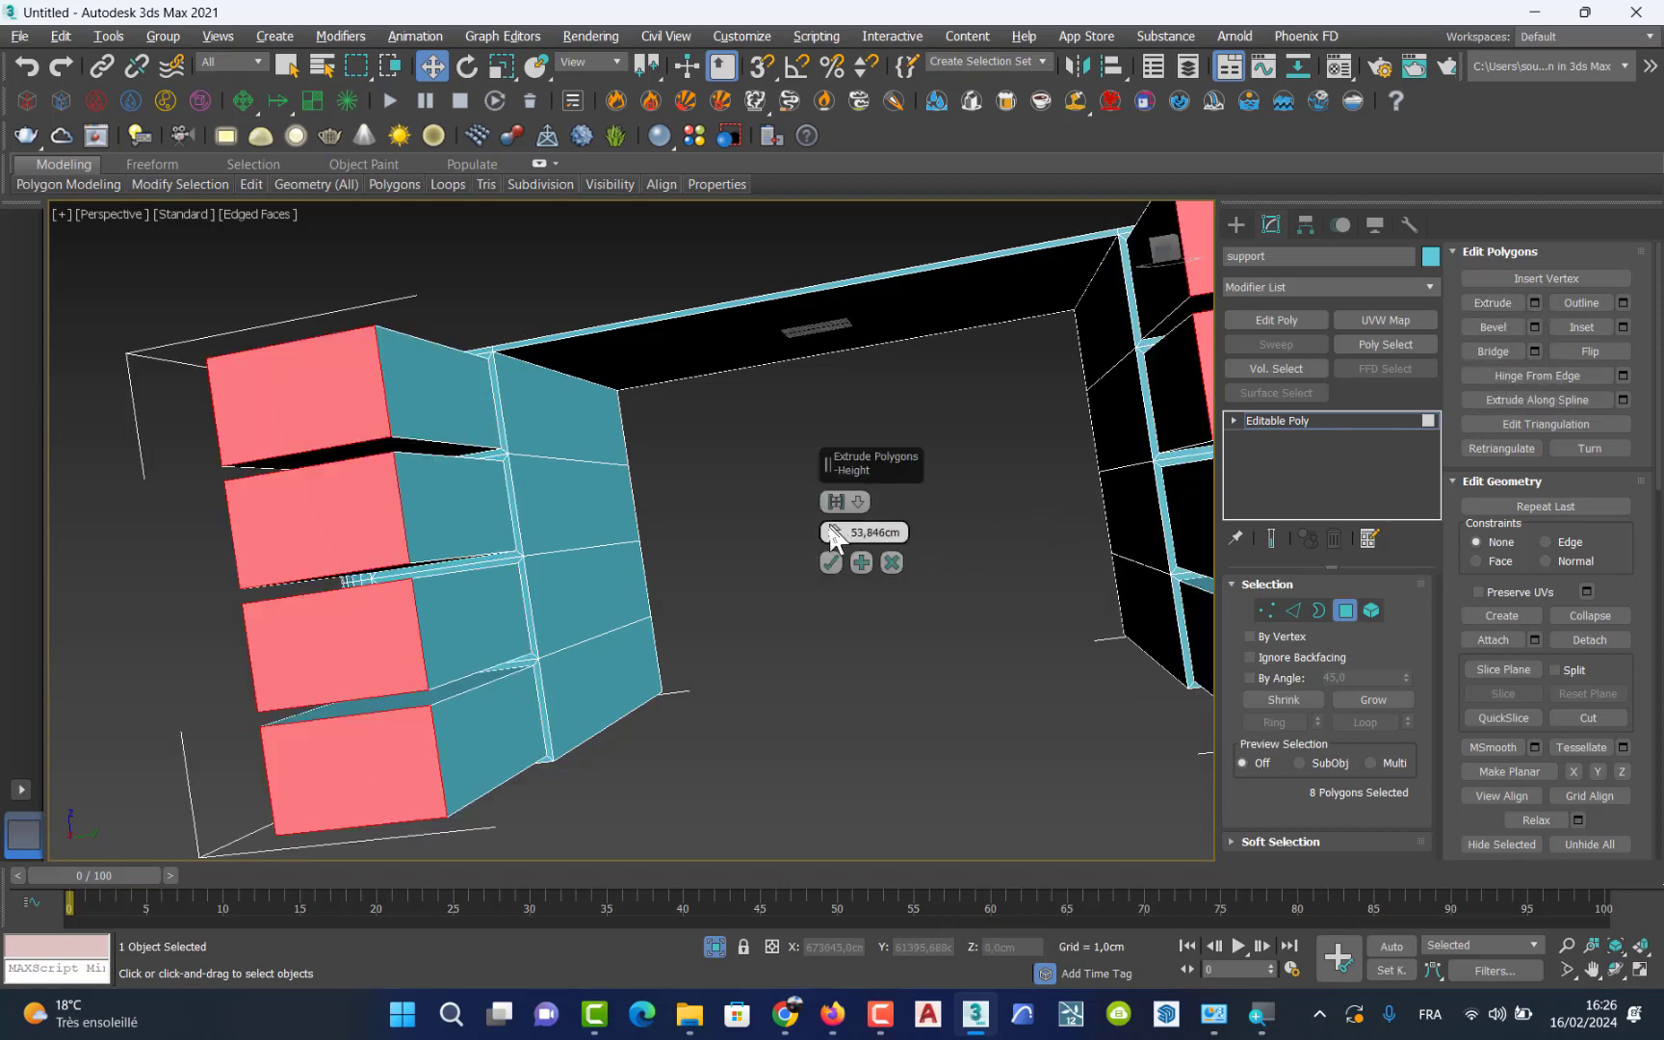
left_click_drag(834, 535, 947, 17)
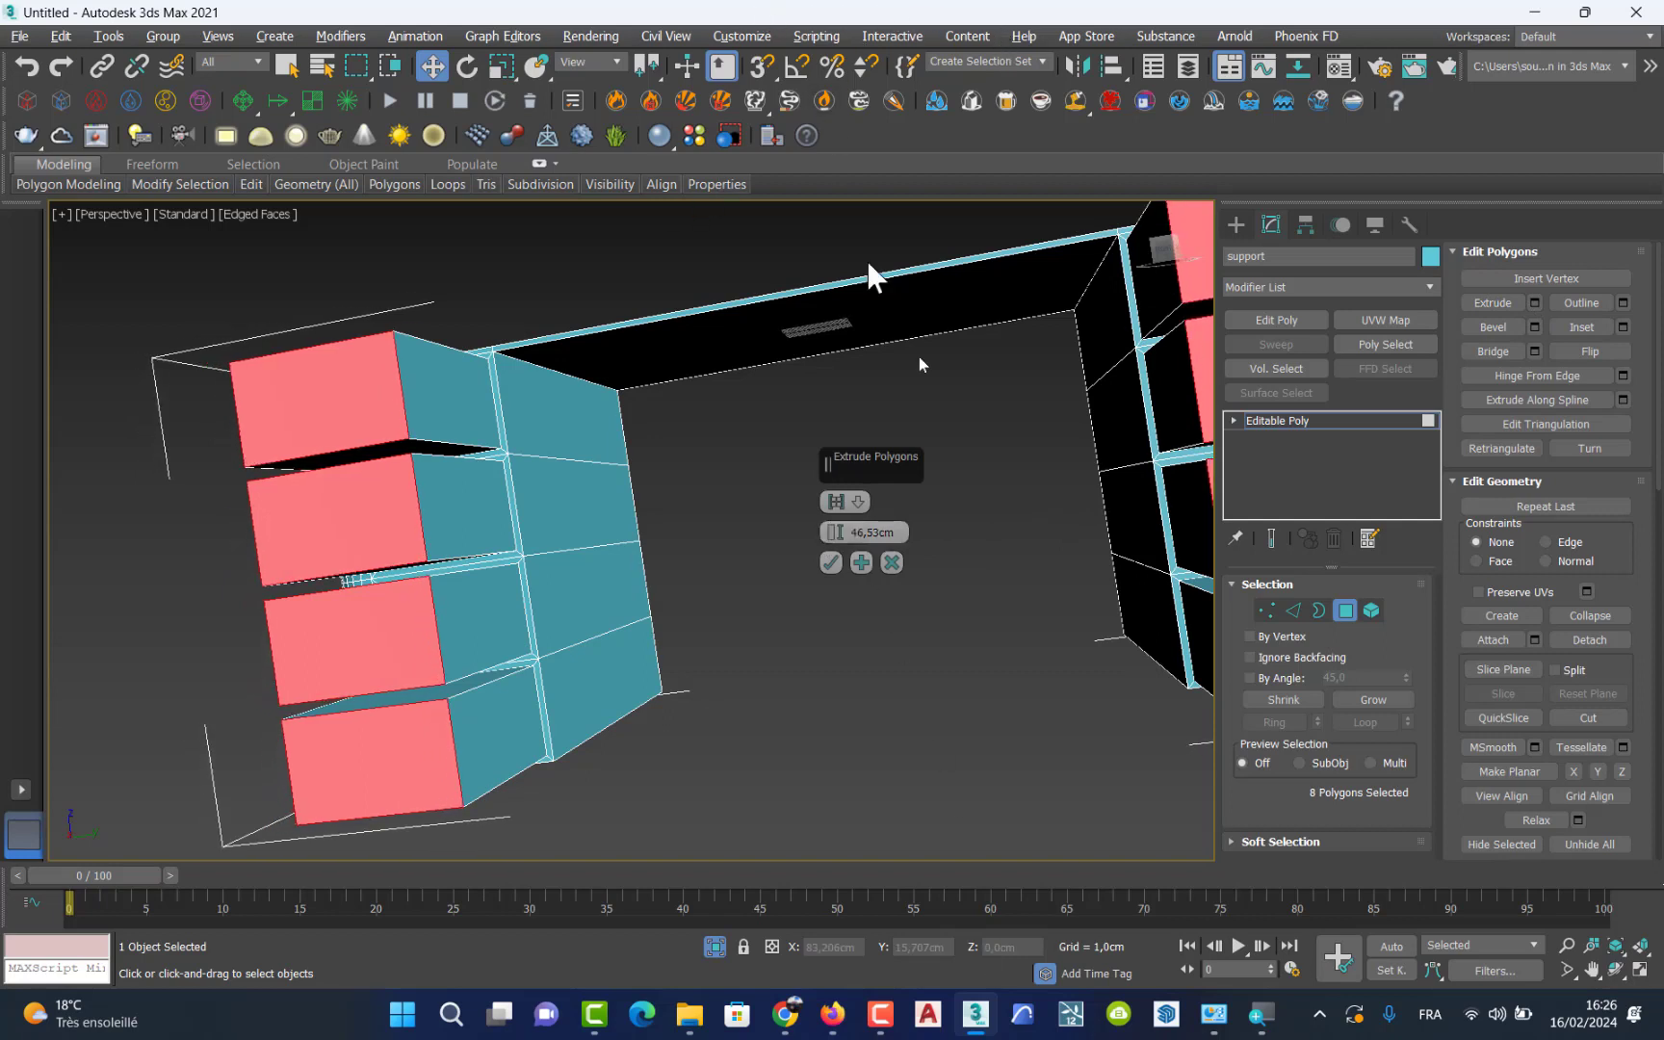
left_click_drag(834, 533, 992, 628)
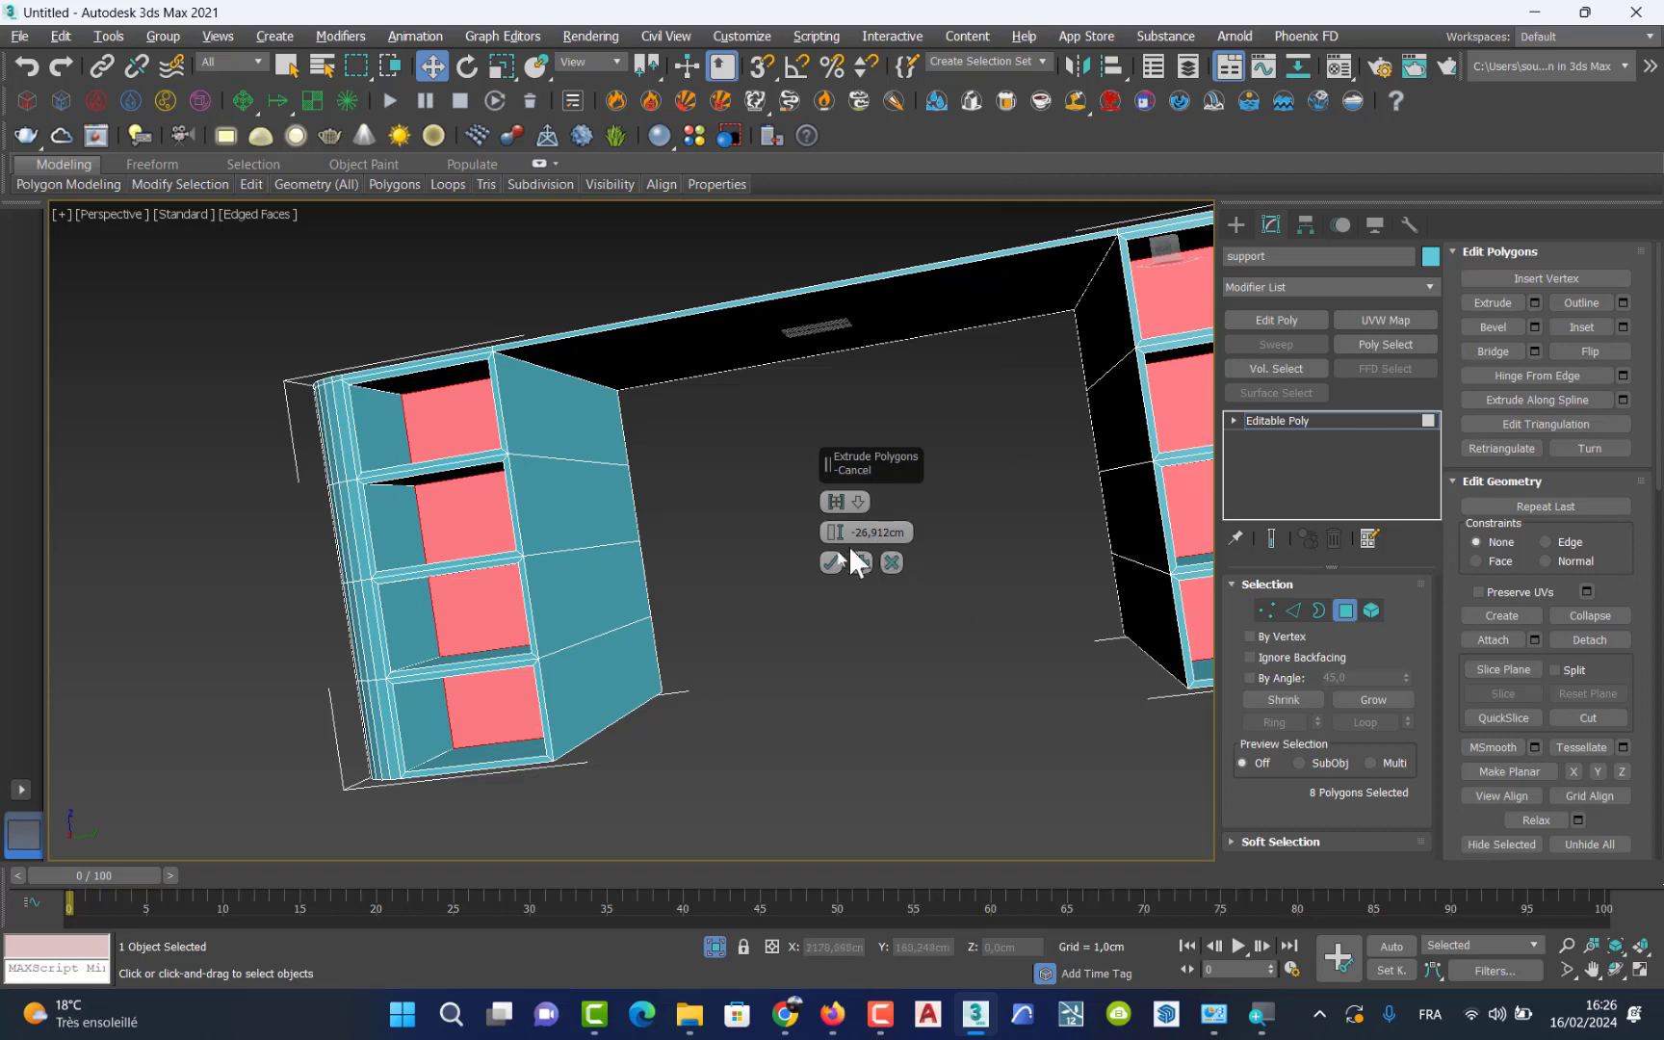
left_click(827, 565)
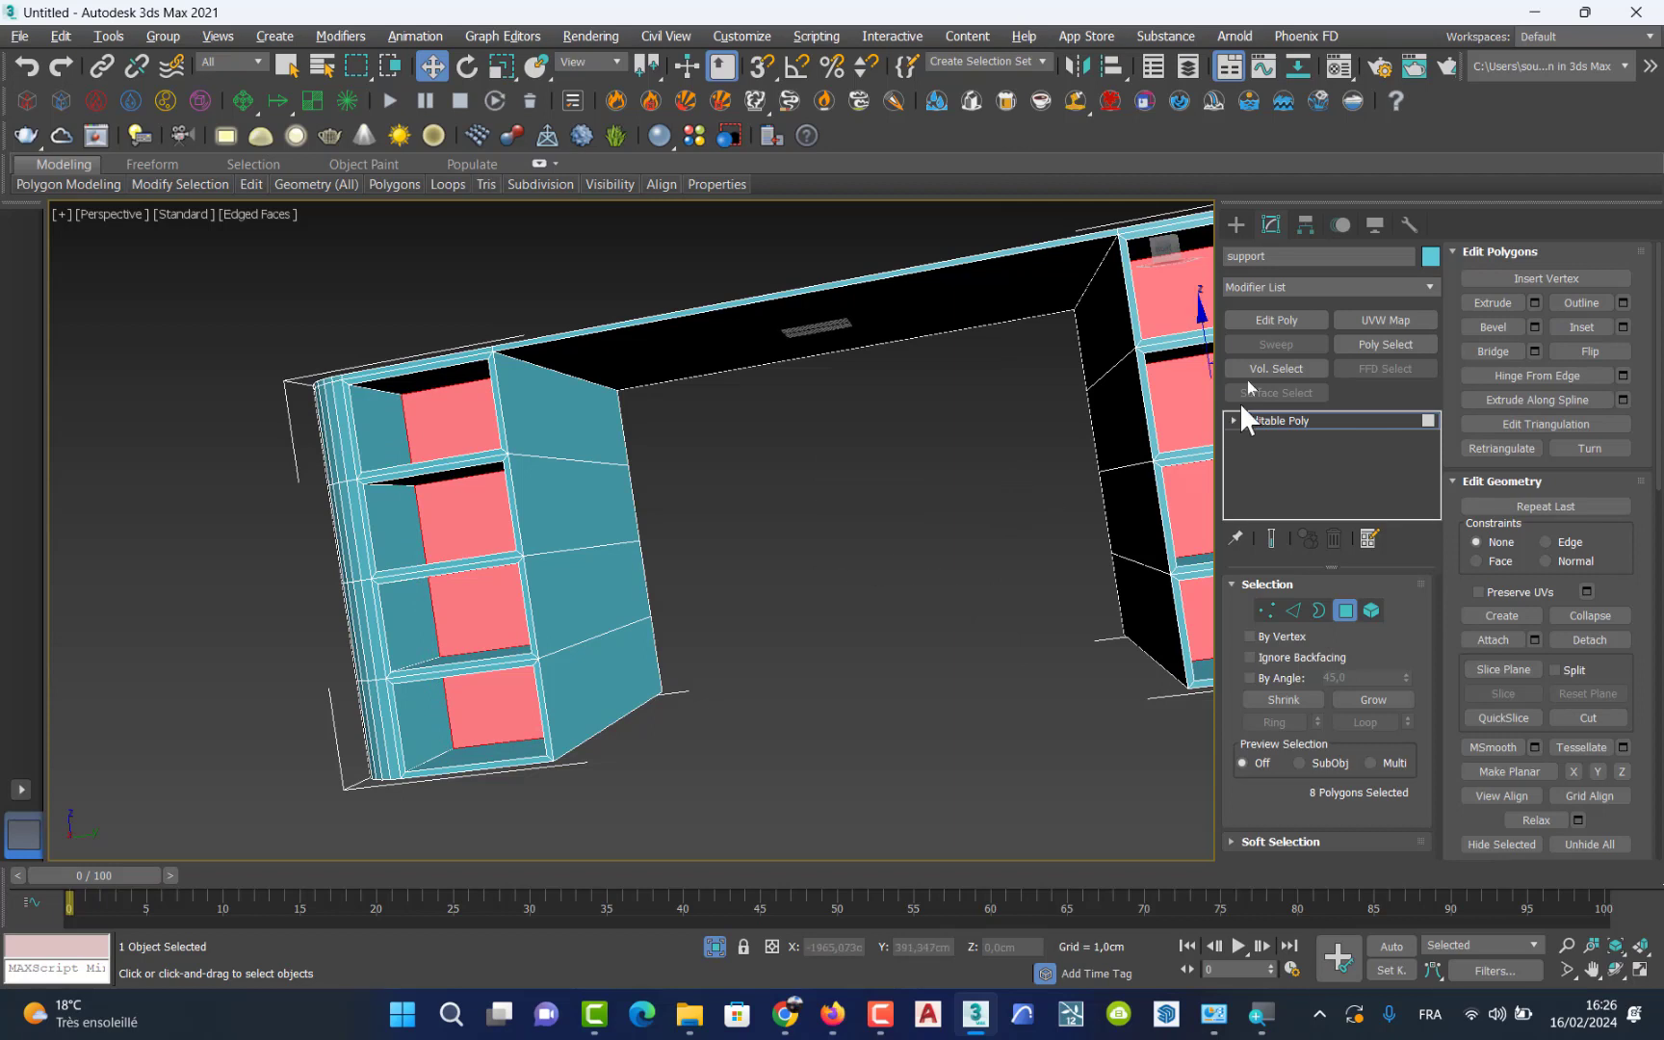
Step: Detach the eight selected compartment back polygons as a clone named "fer"
left_click(613, 492)
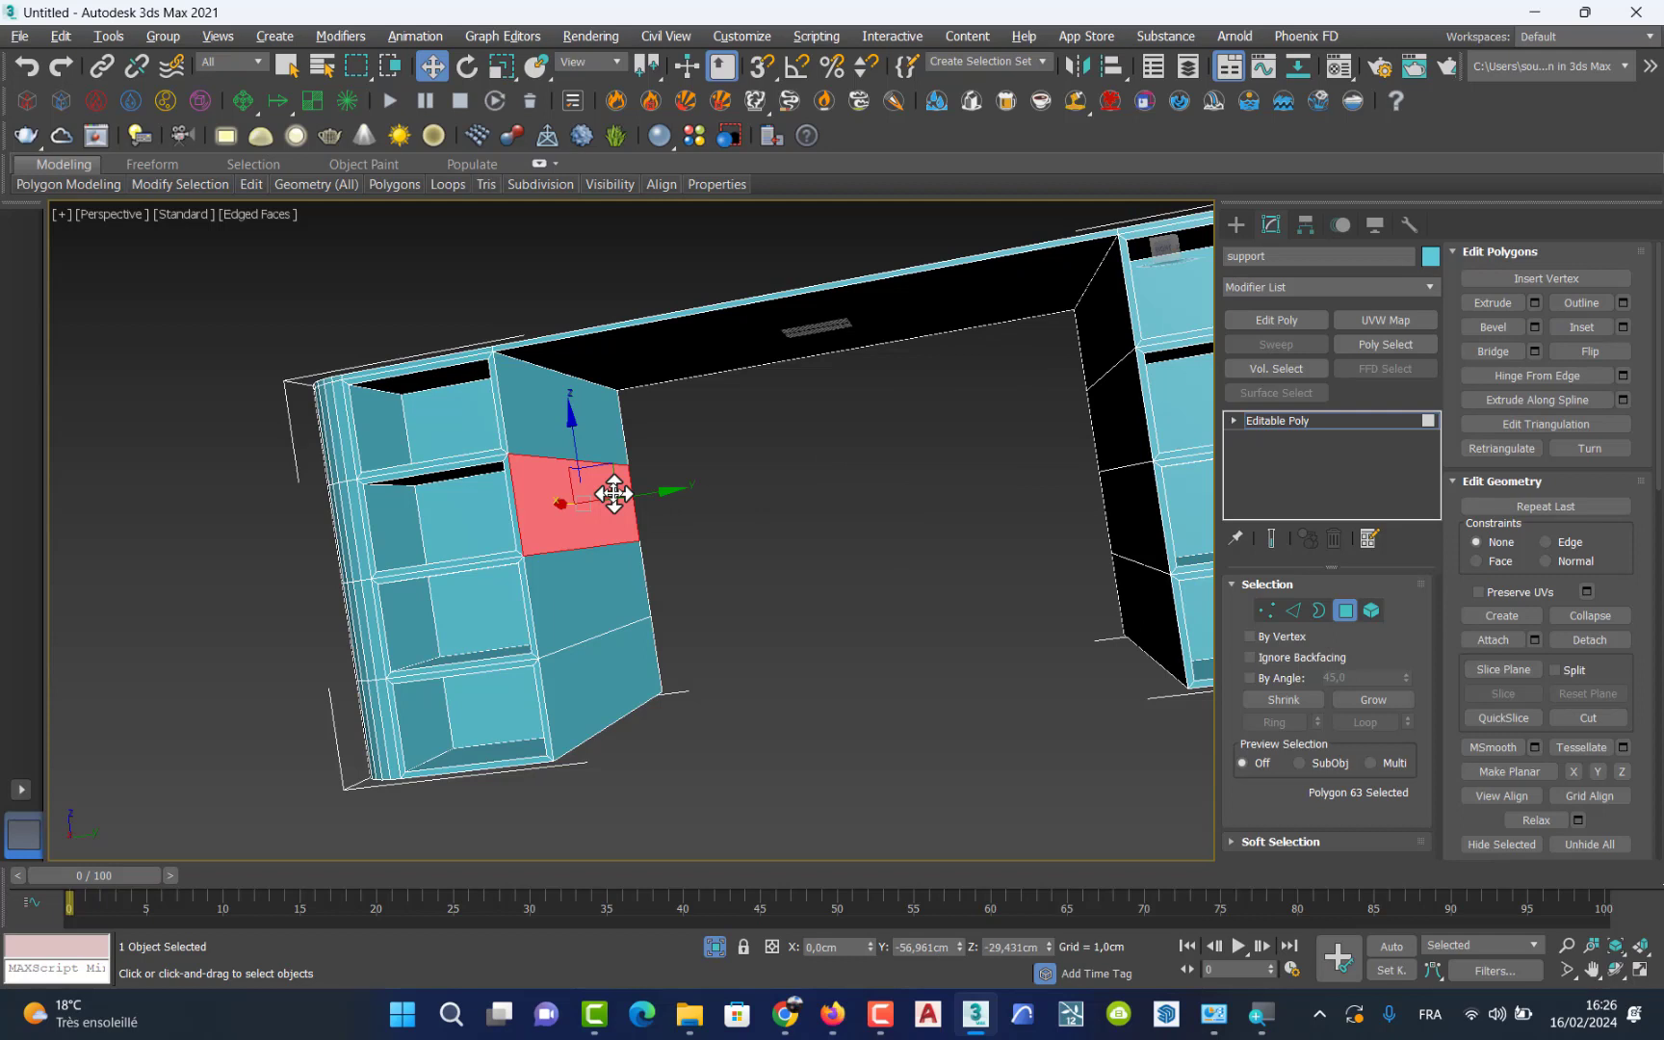
key("ctrl+z")
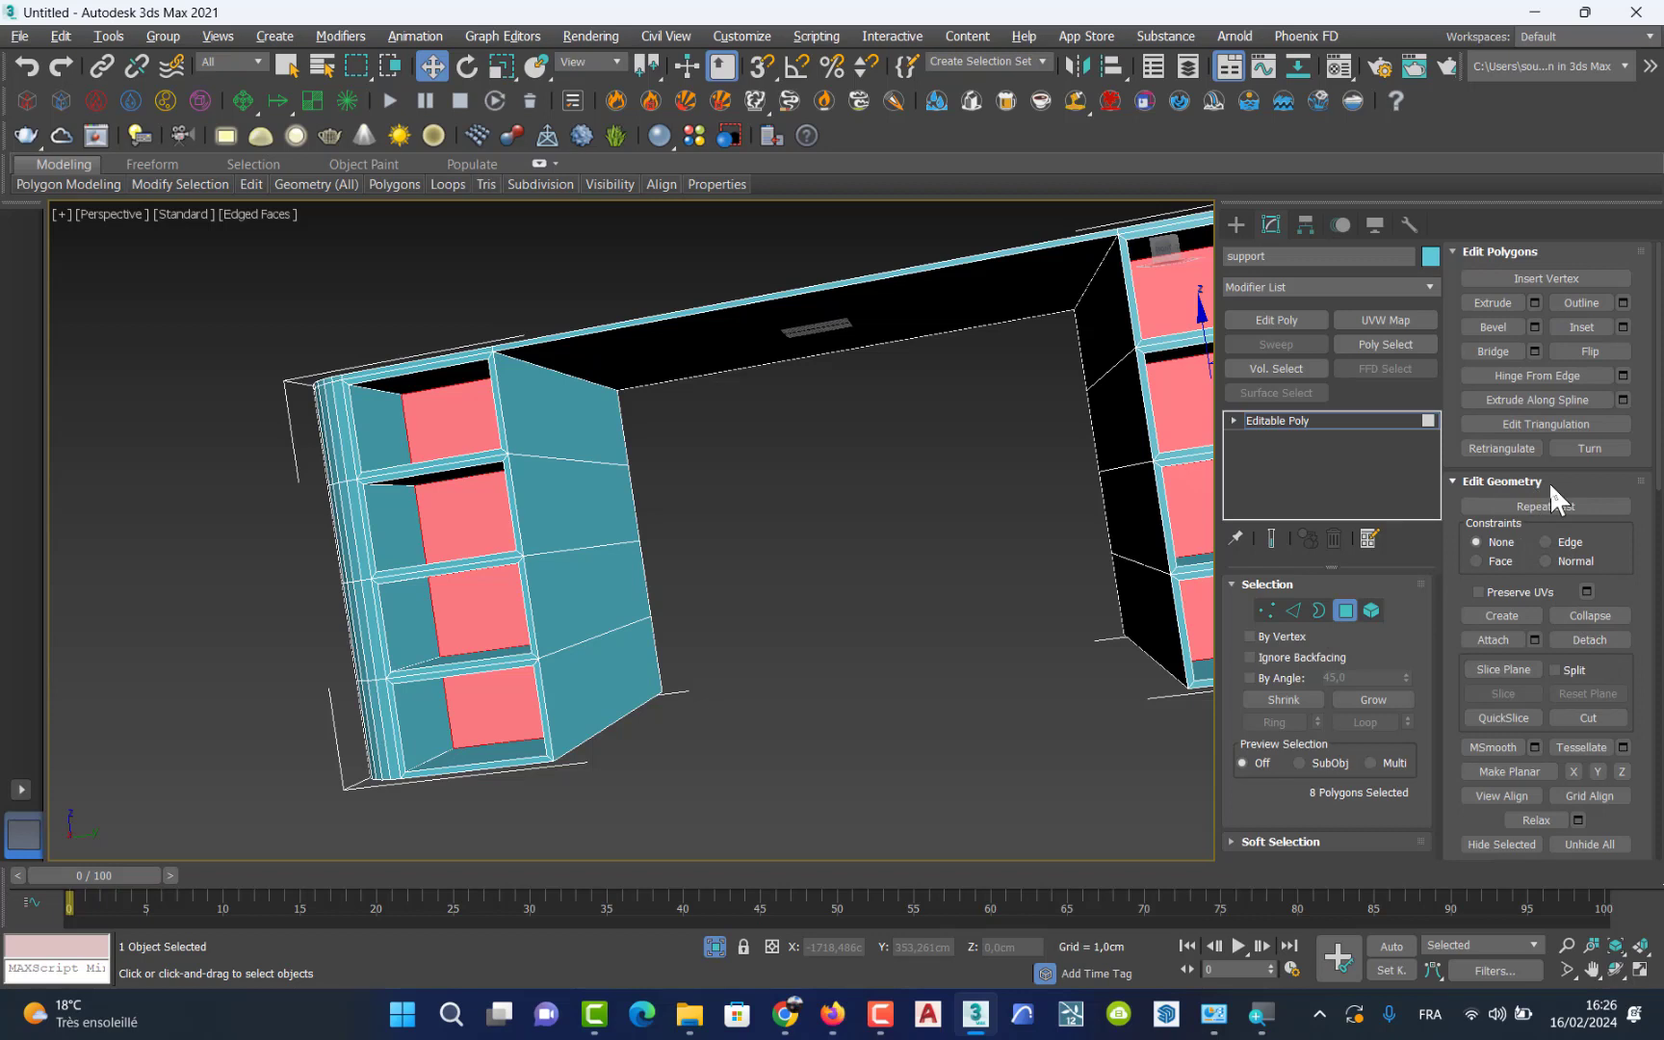
left_click(1589, 639)
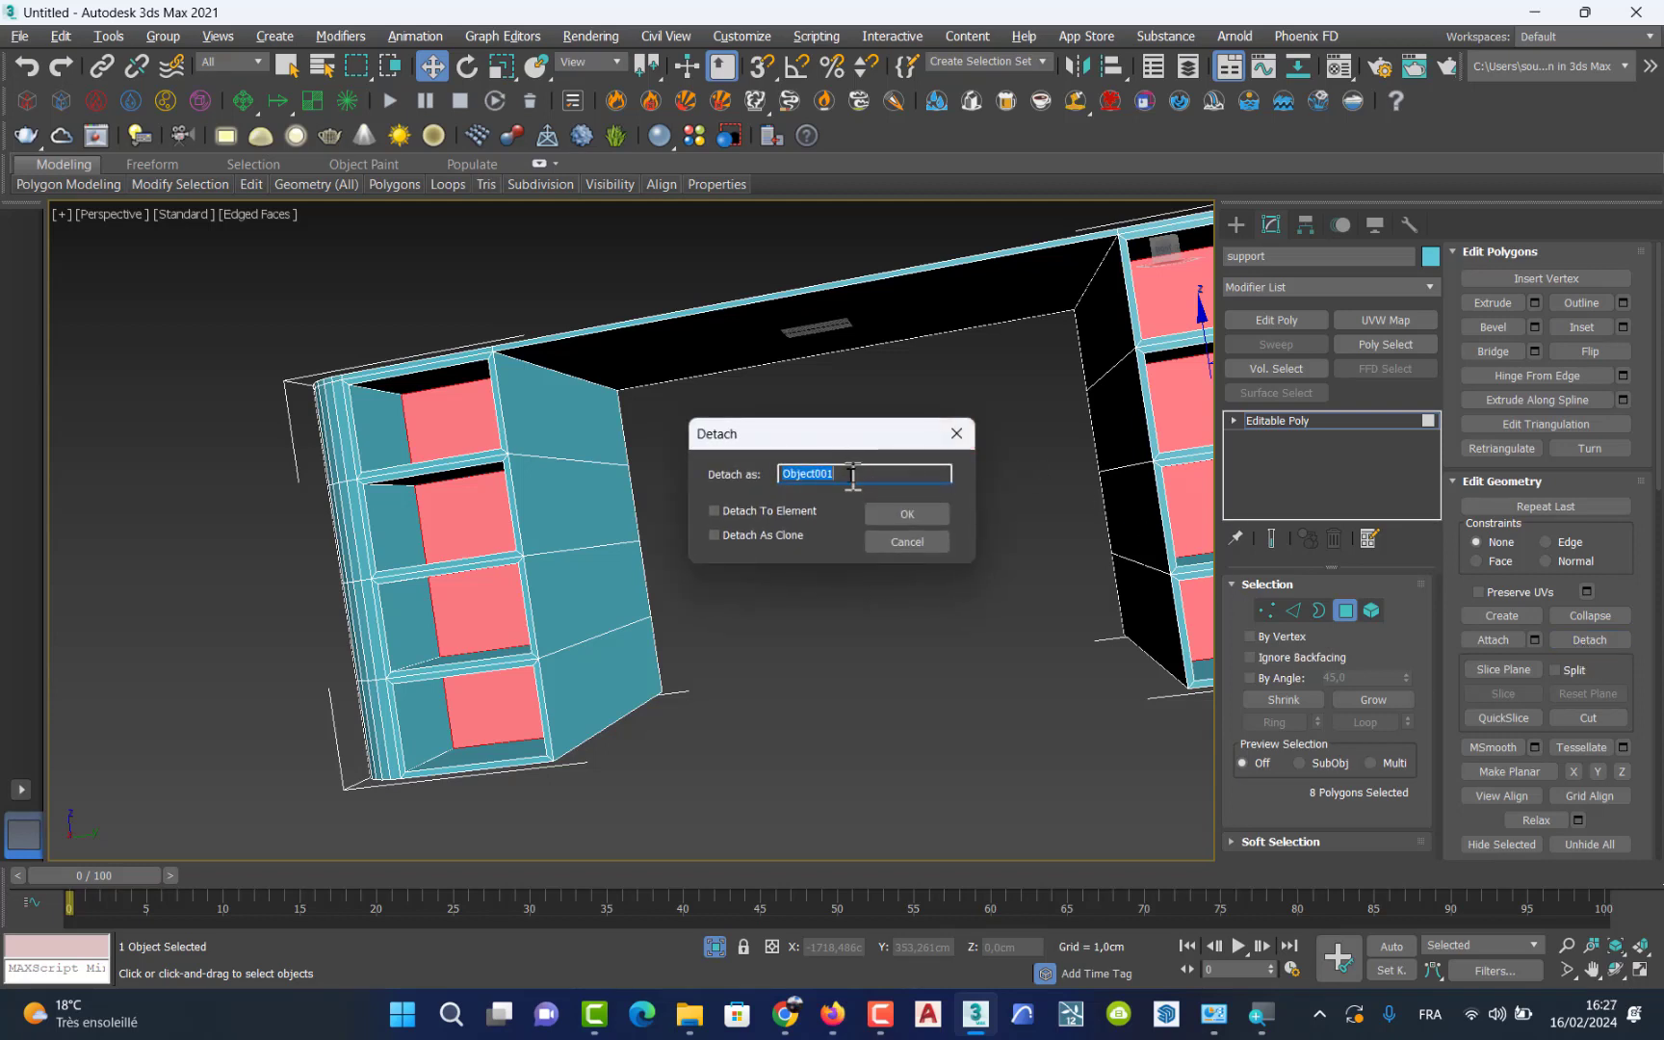
type("fer")
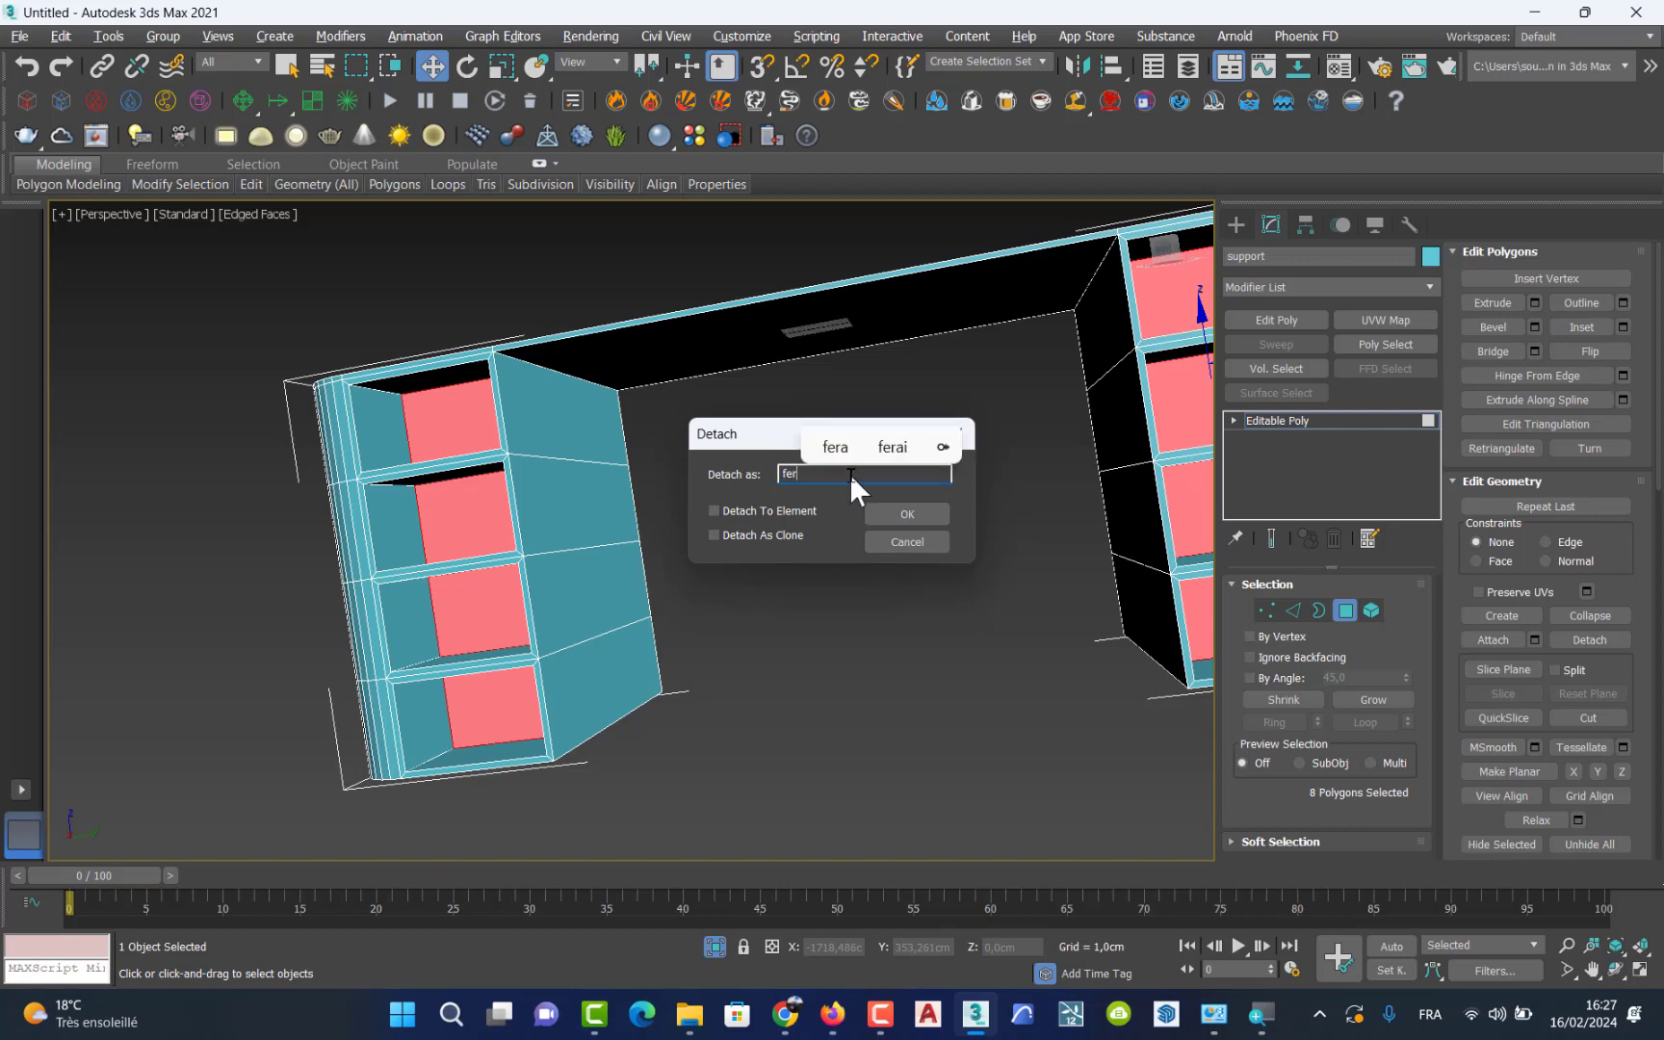
left_click(715, 538)
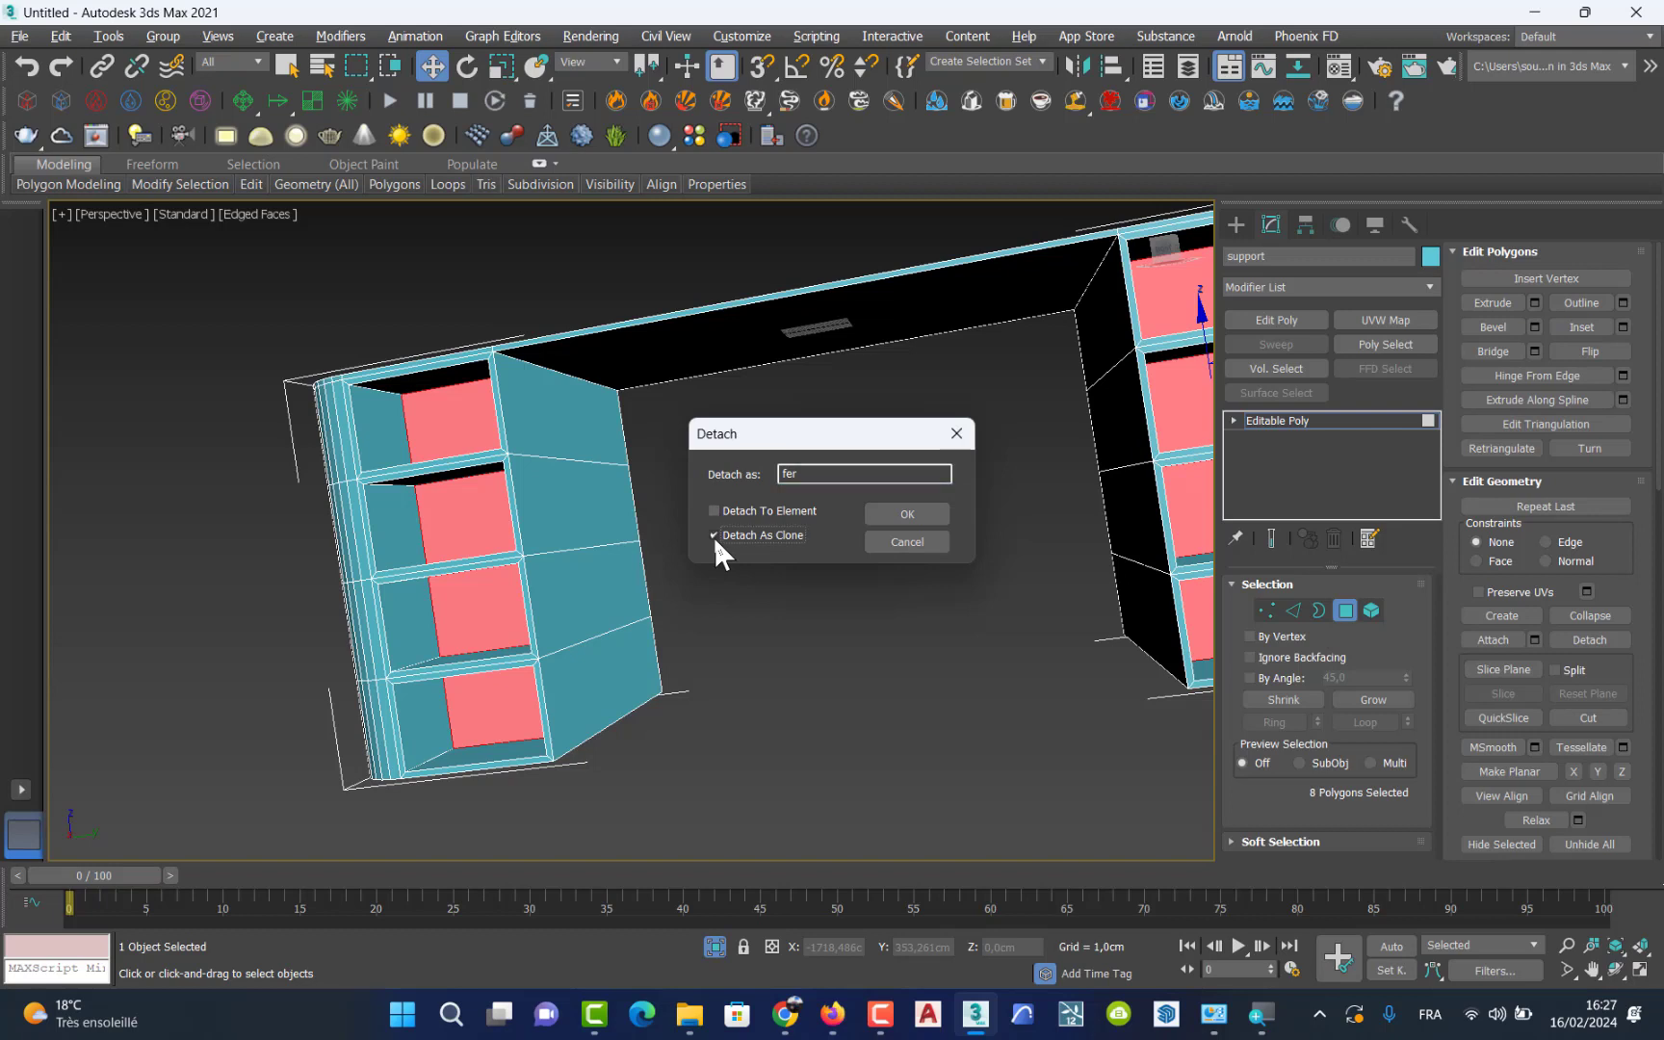
left_click(909, 510)
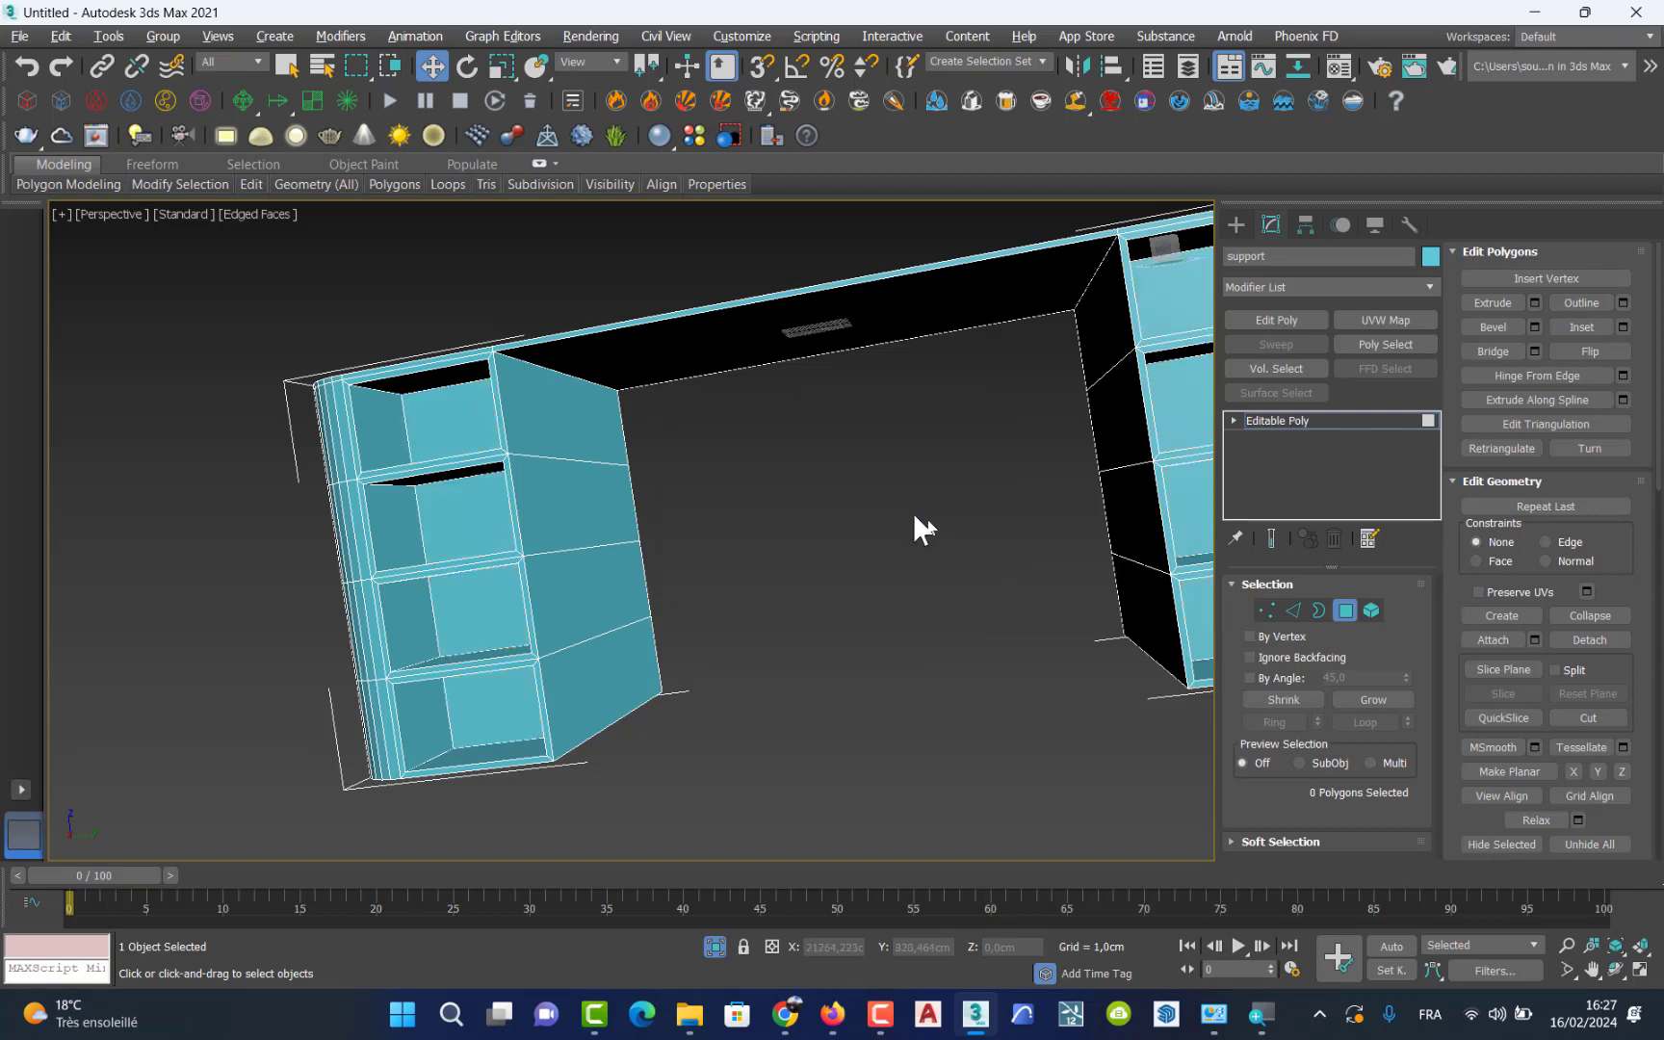
Step: Leave polygon editing on the support and select the detached "fer" object by name
left_click(1341, 611)
left_click(879, 711)
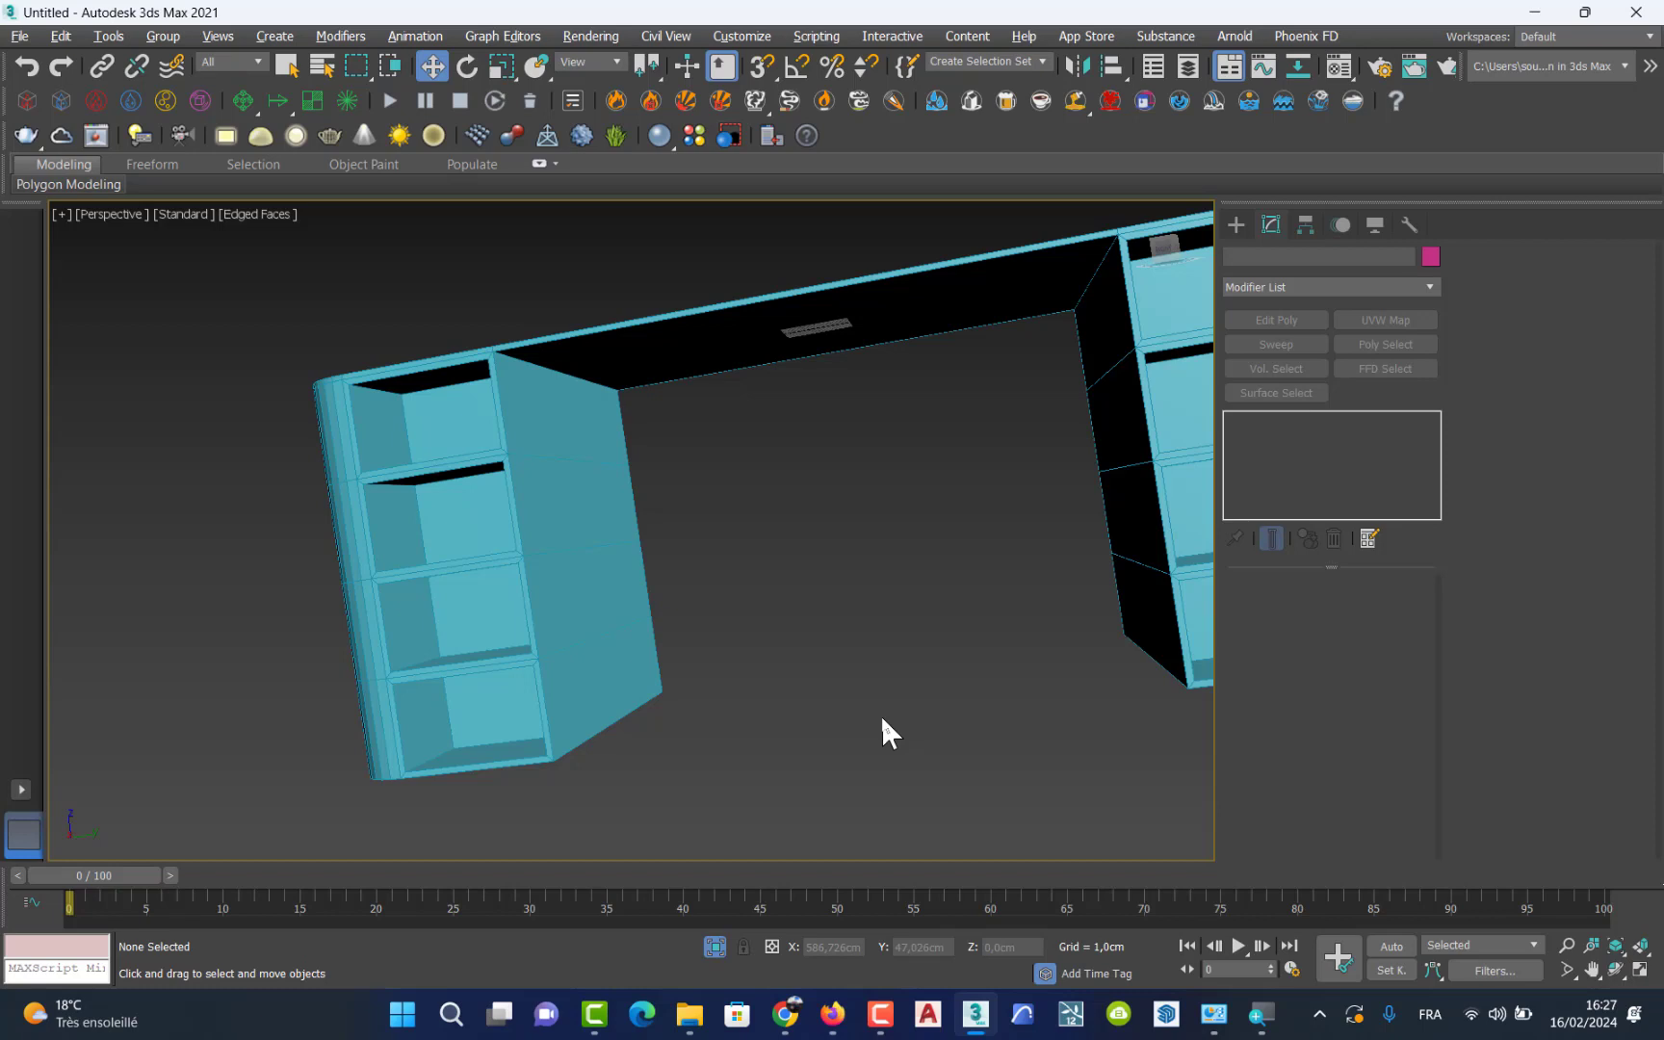
key("h")
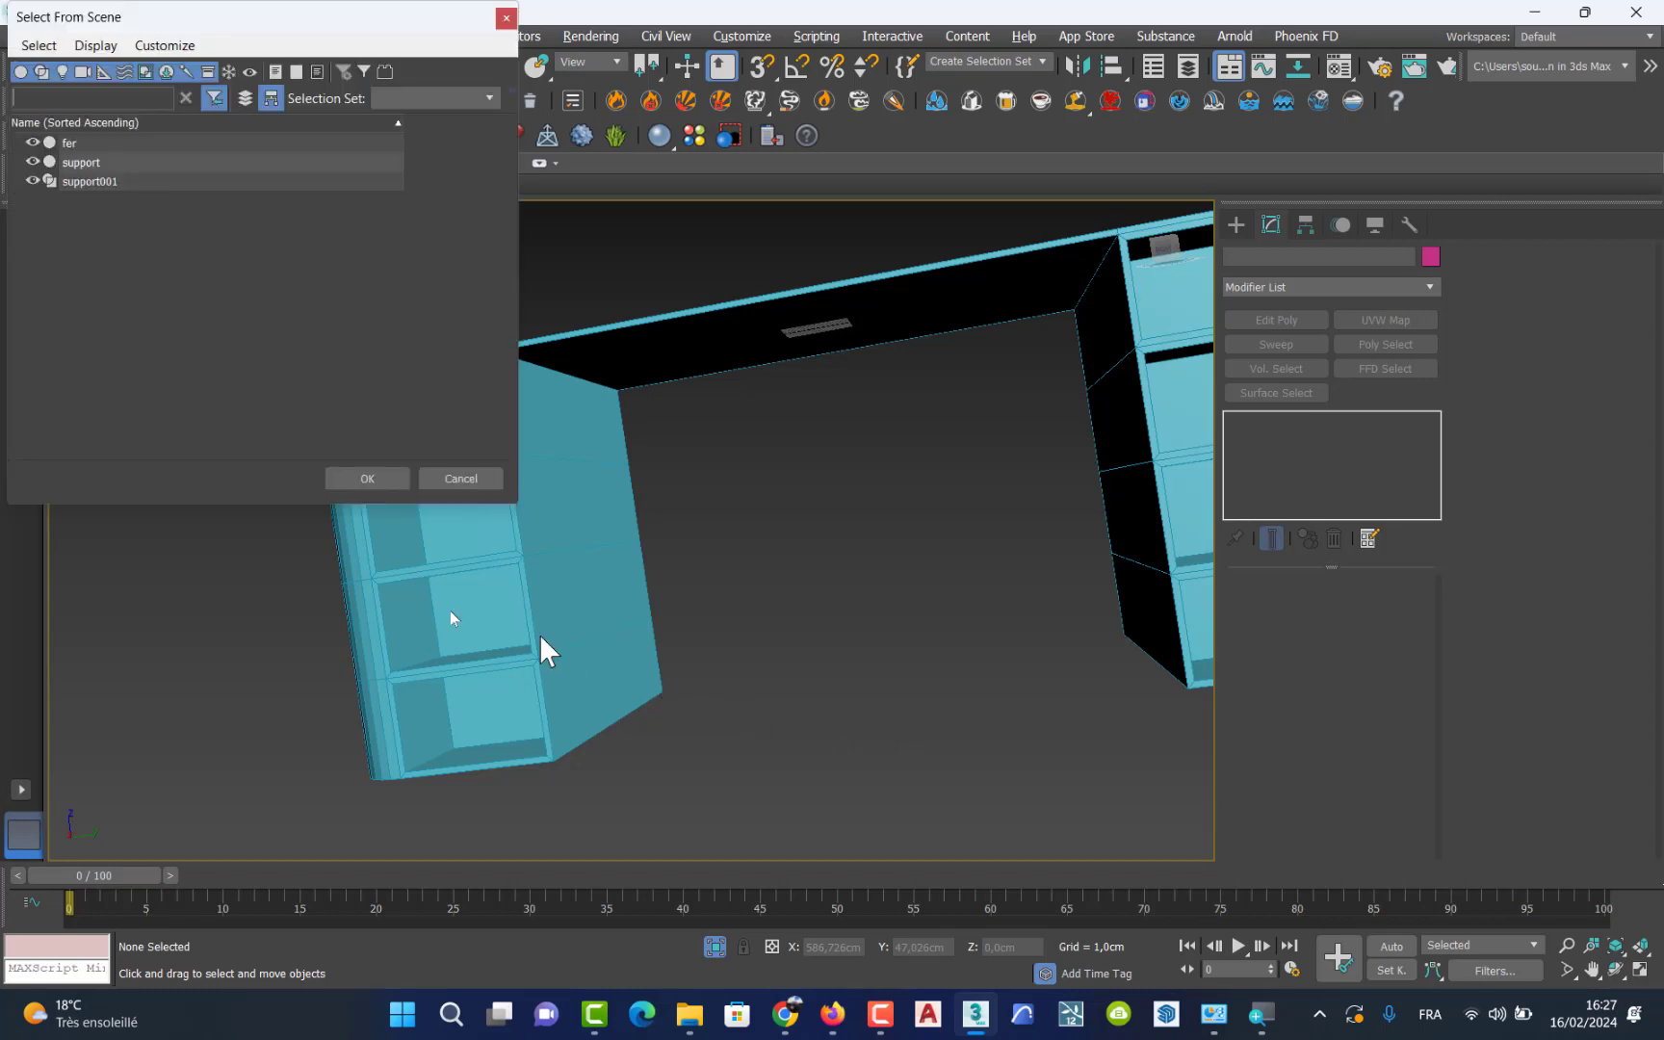
left_click(68, 144)
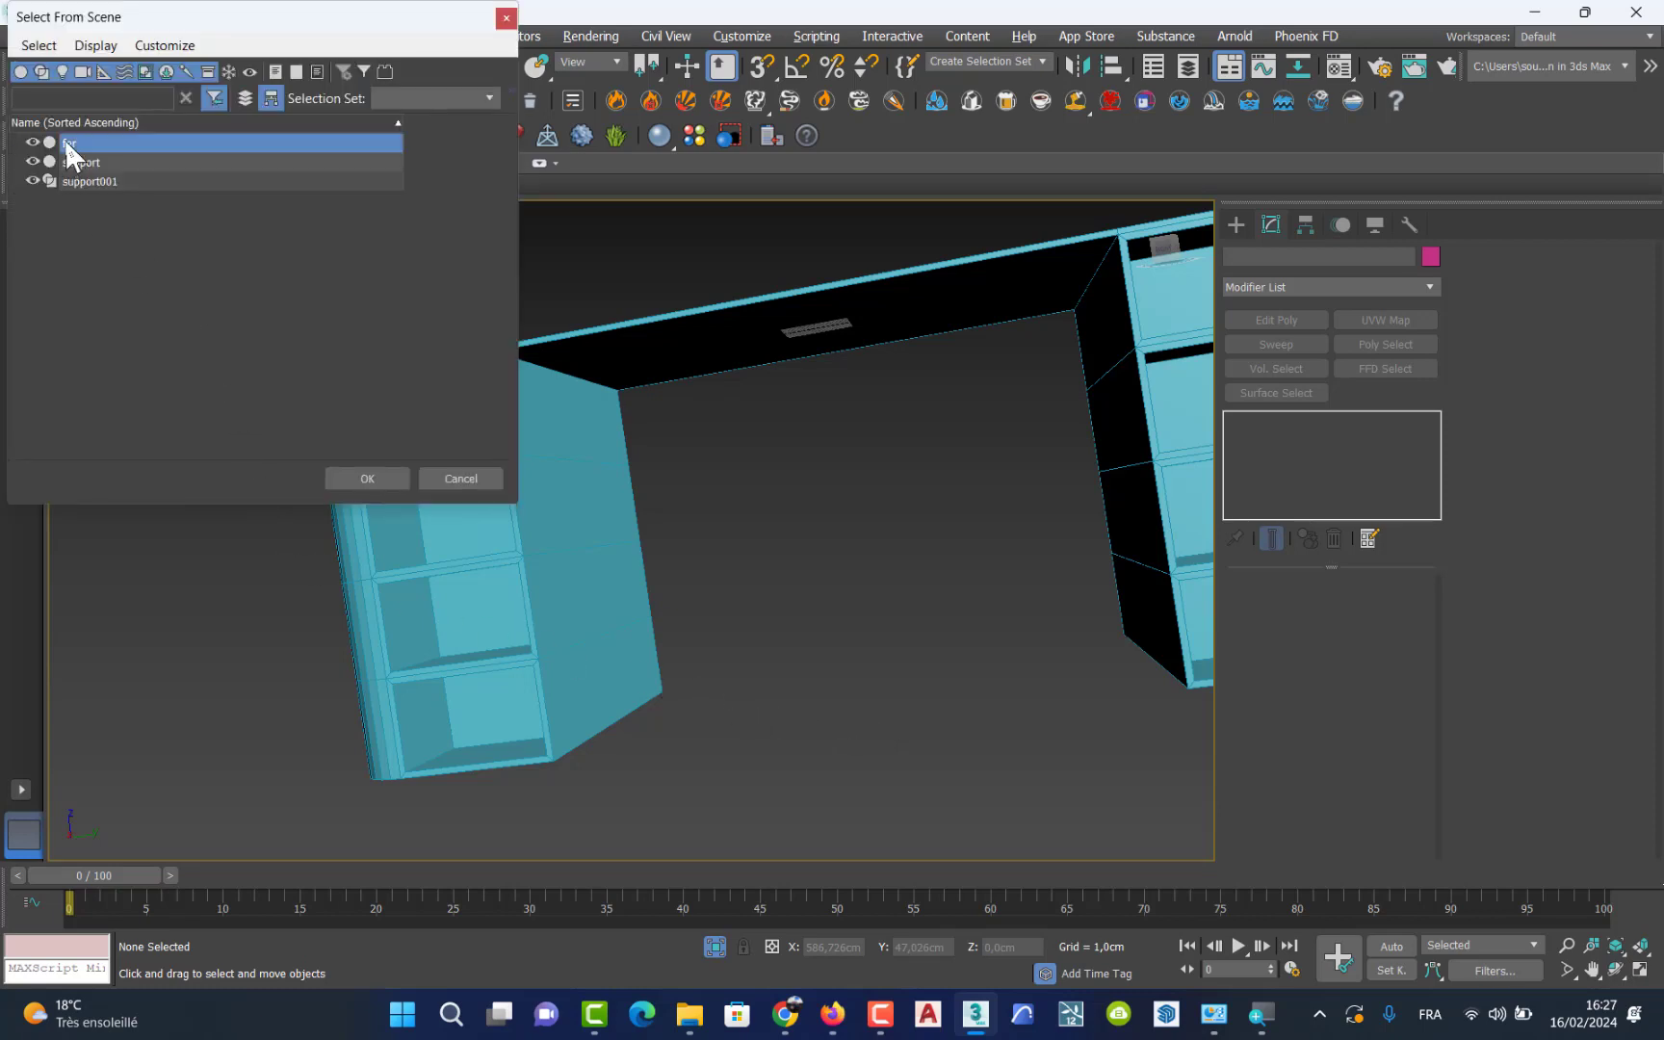
left_click(383, 482)
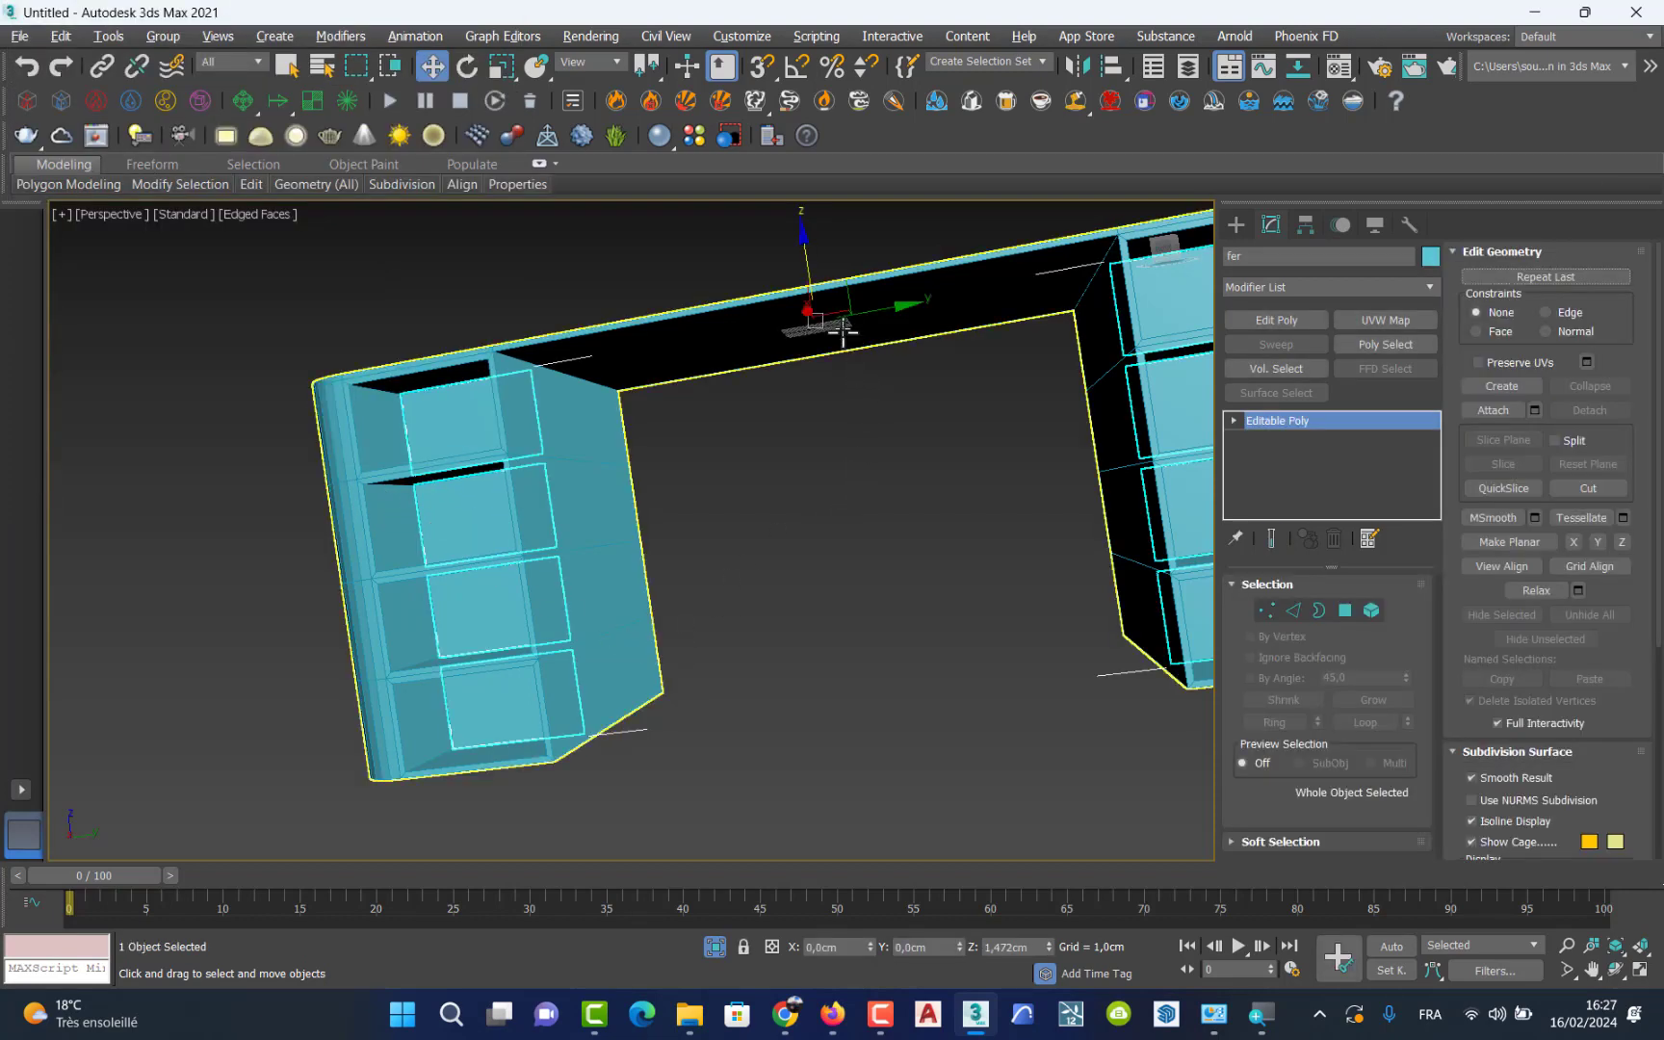
Step: Move the fer panels along X to about 28.862 cm, just in front of the legs' compartment openings
left_click_drag(792, 316, 996, 252)
key("ctrl+z")
key("alt+w")
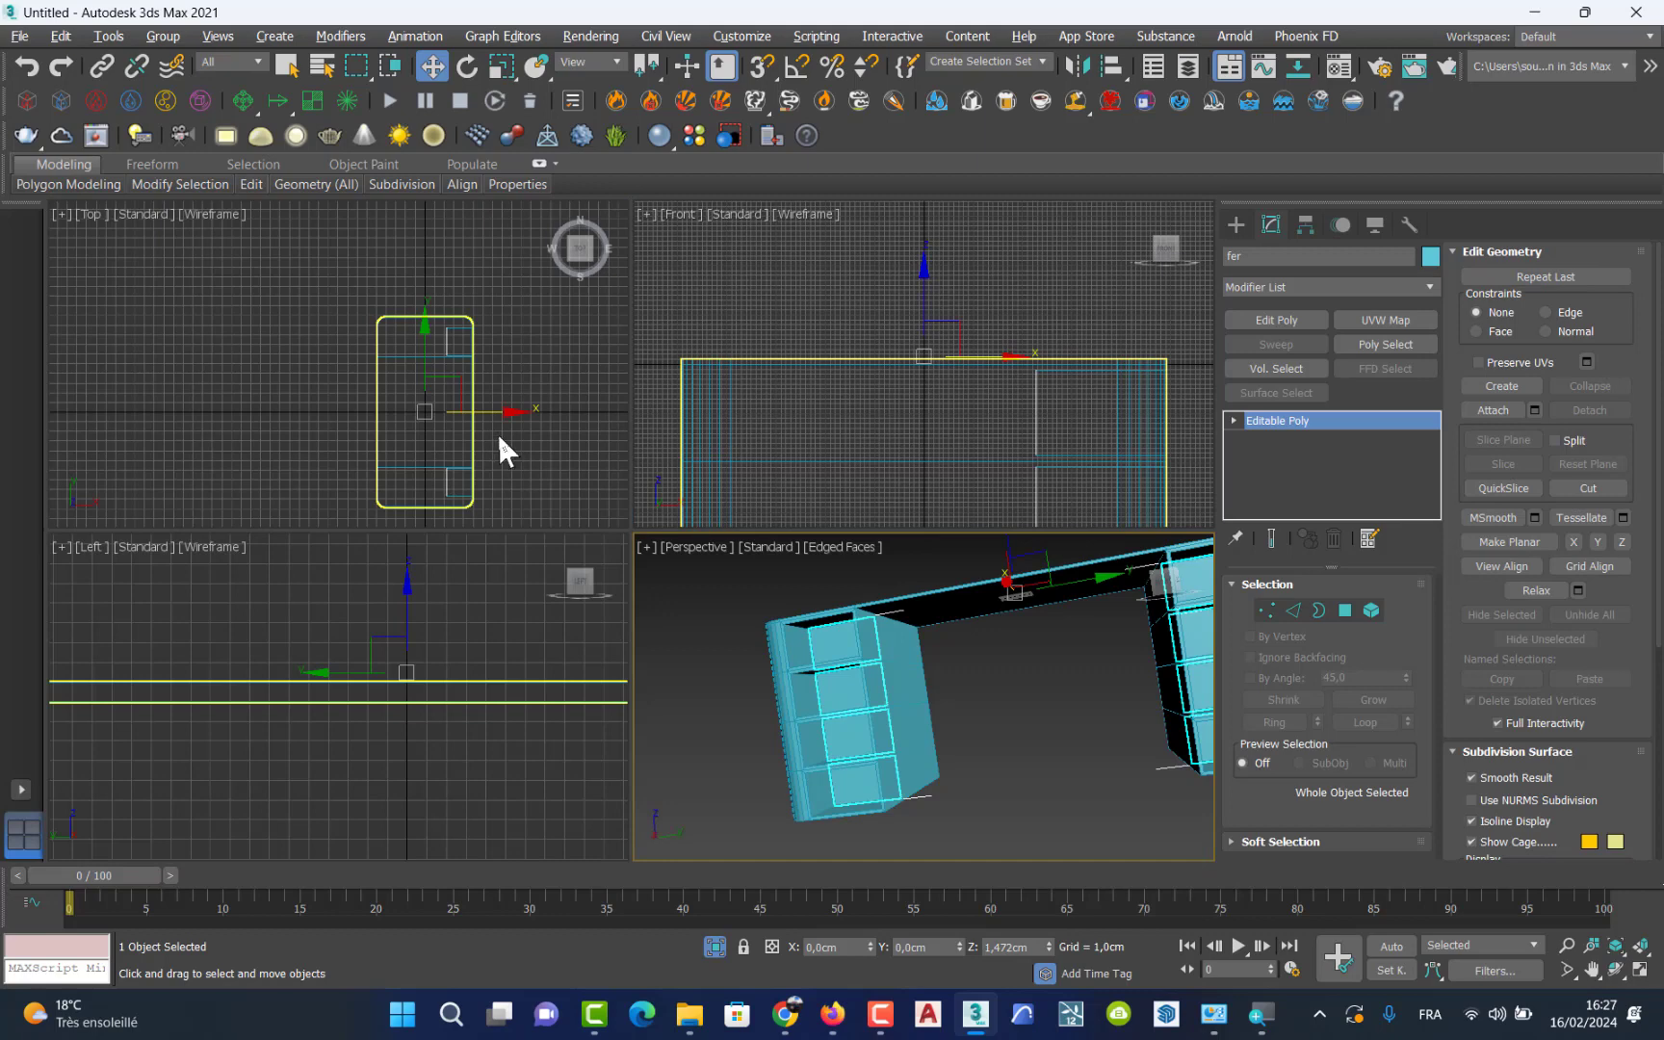
middle_click(567, 439)
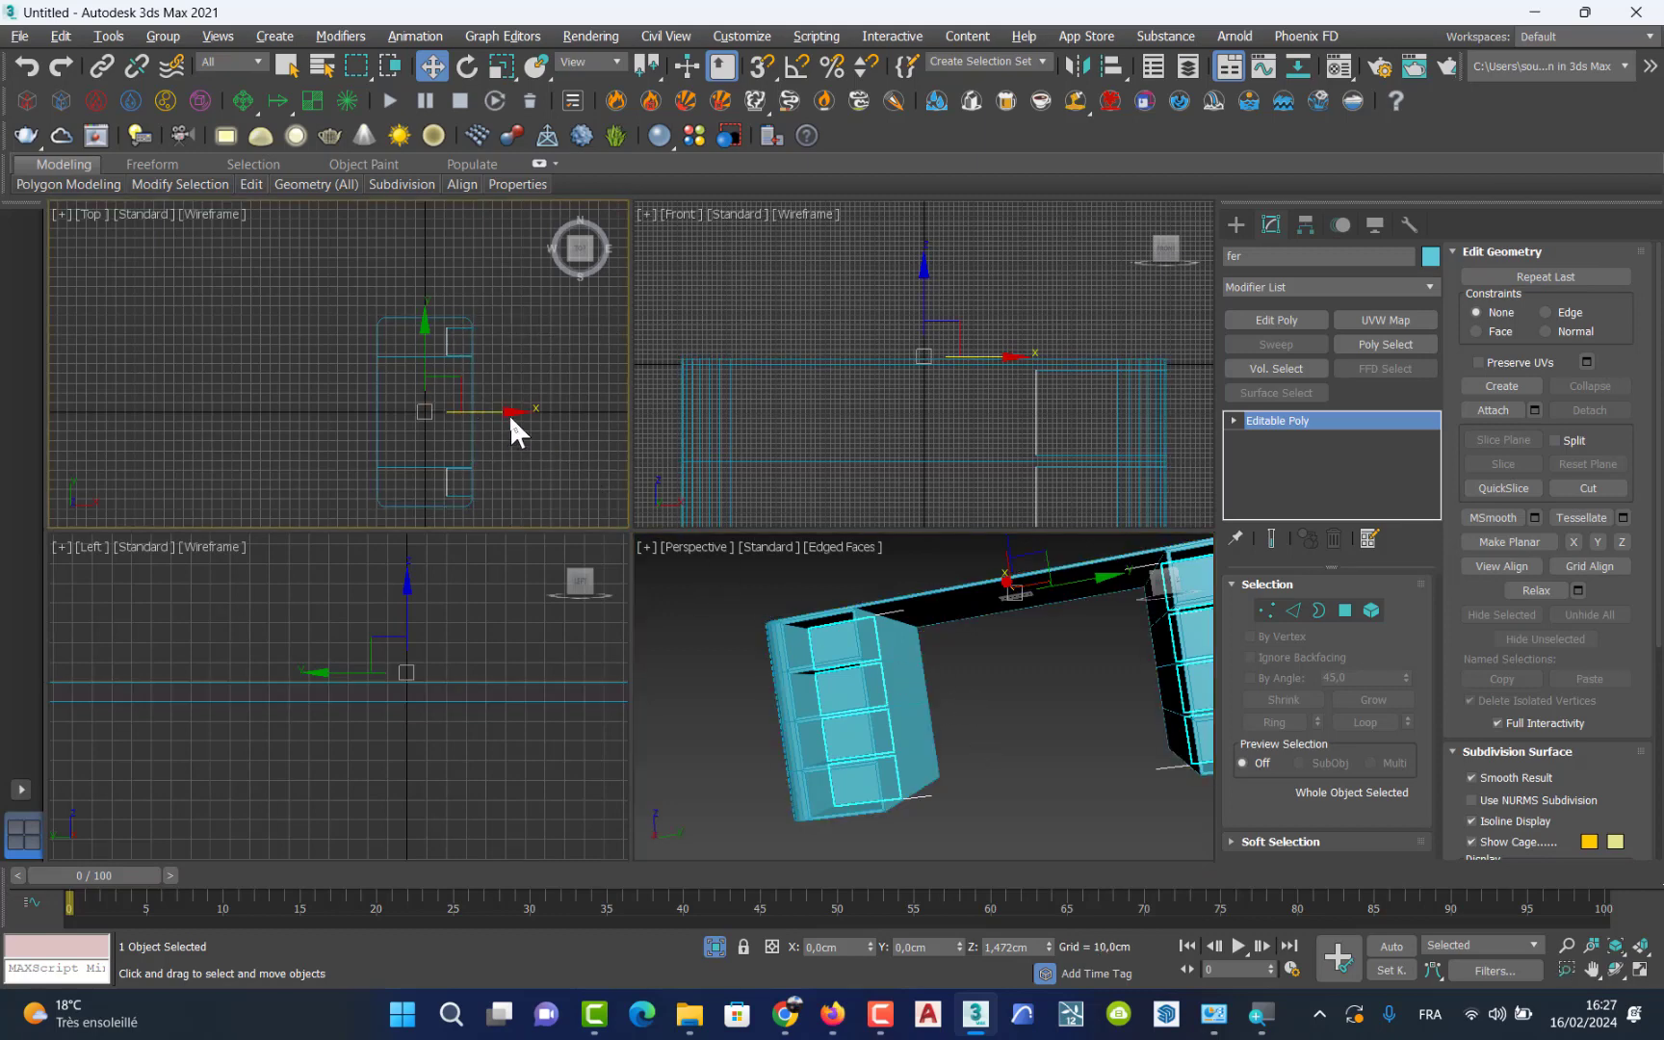
key("alt+w")
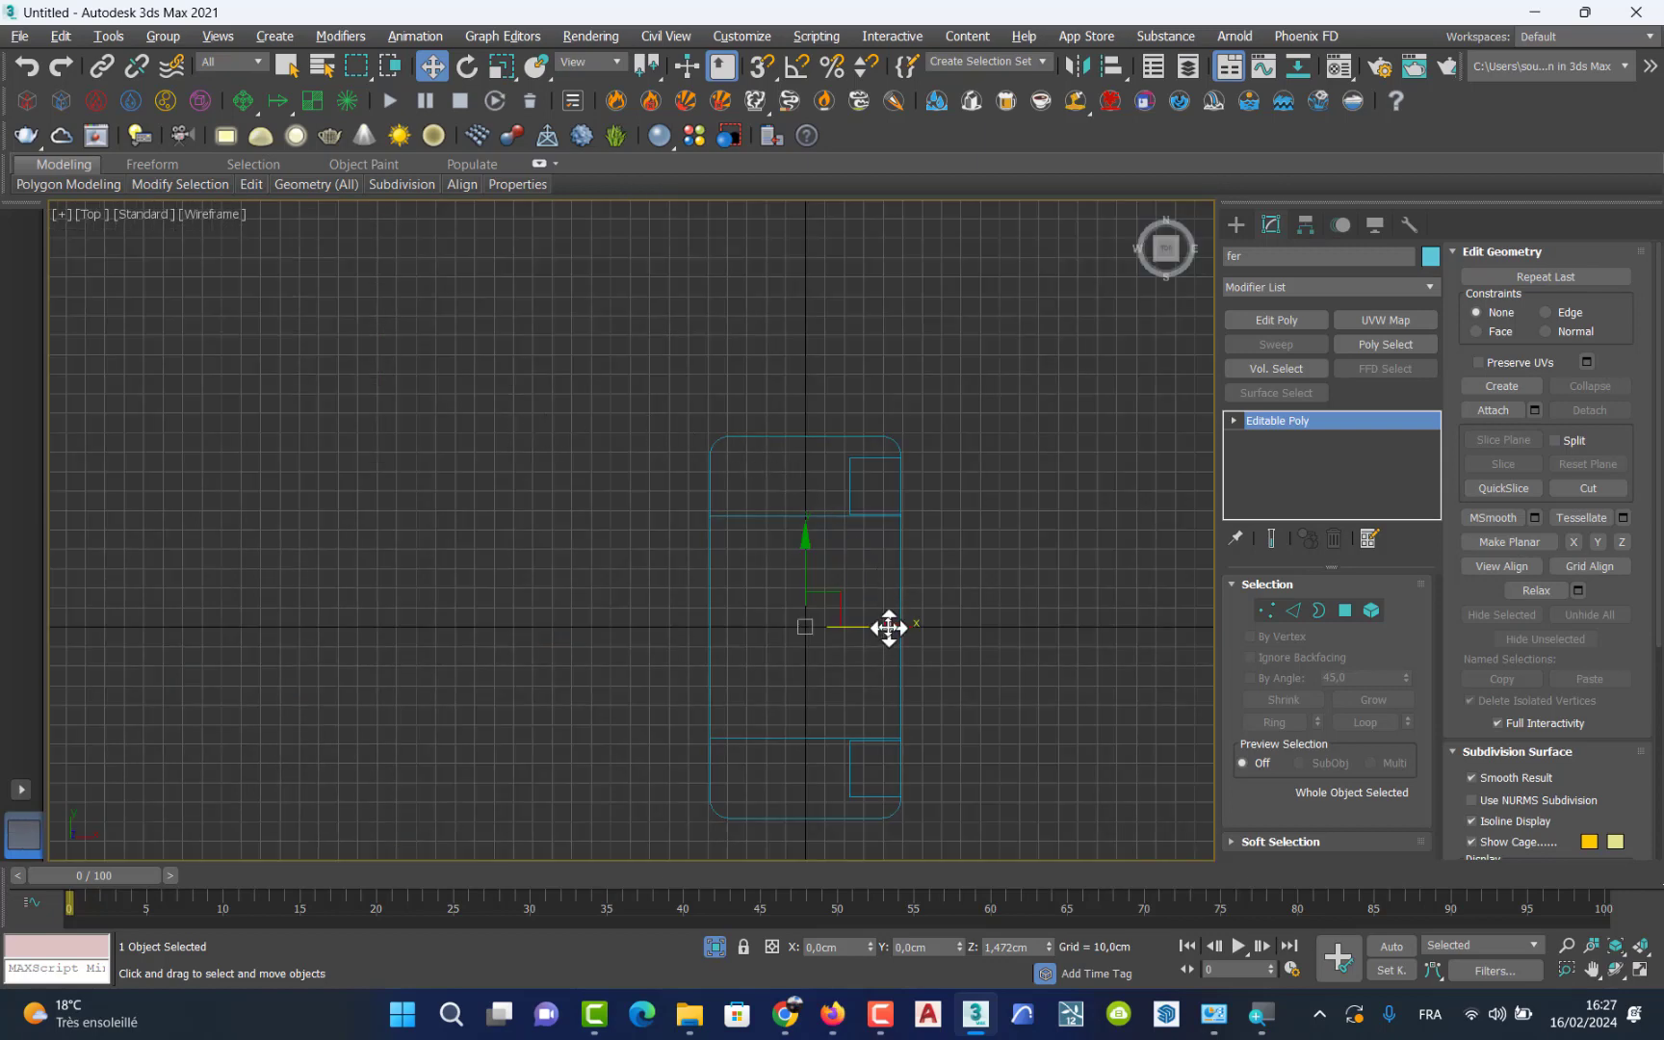
left_click_drag(888, 628, 881, 591)
scroll(926, 674, "up", 4)
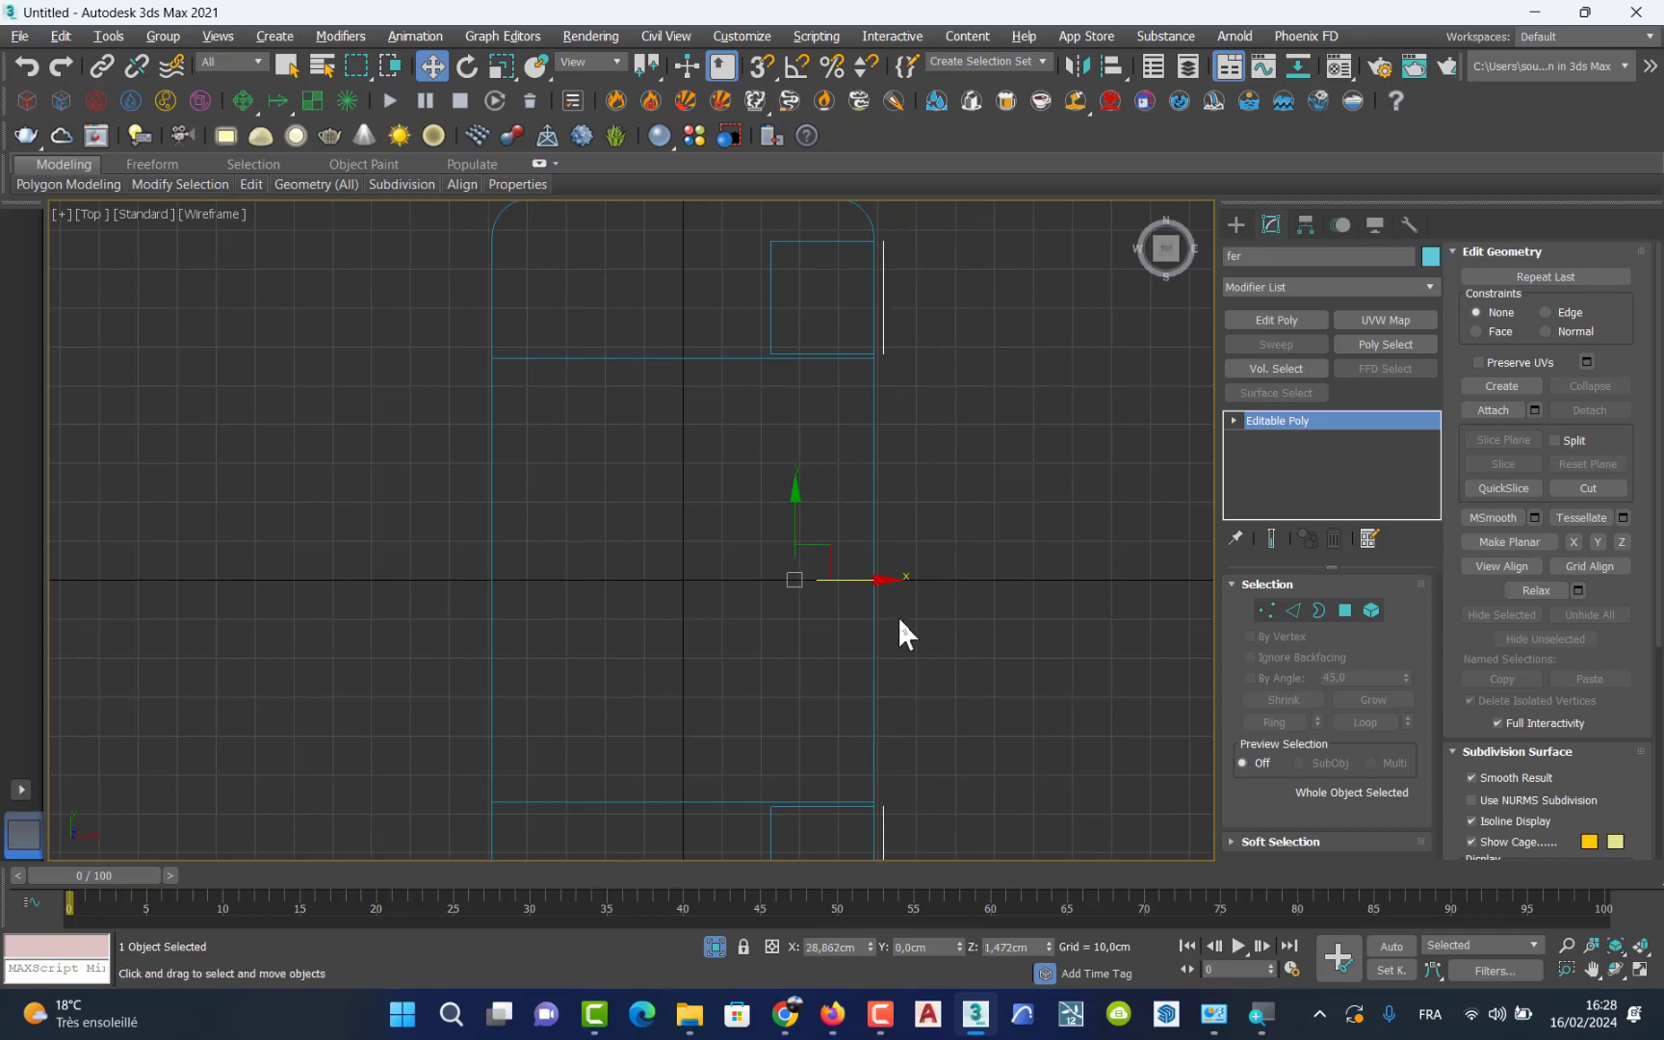
key("alt+w")
left_click(935, 702)
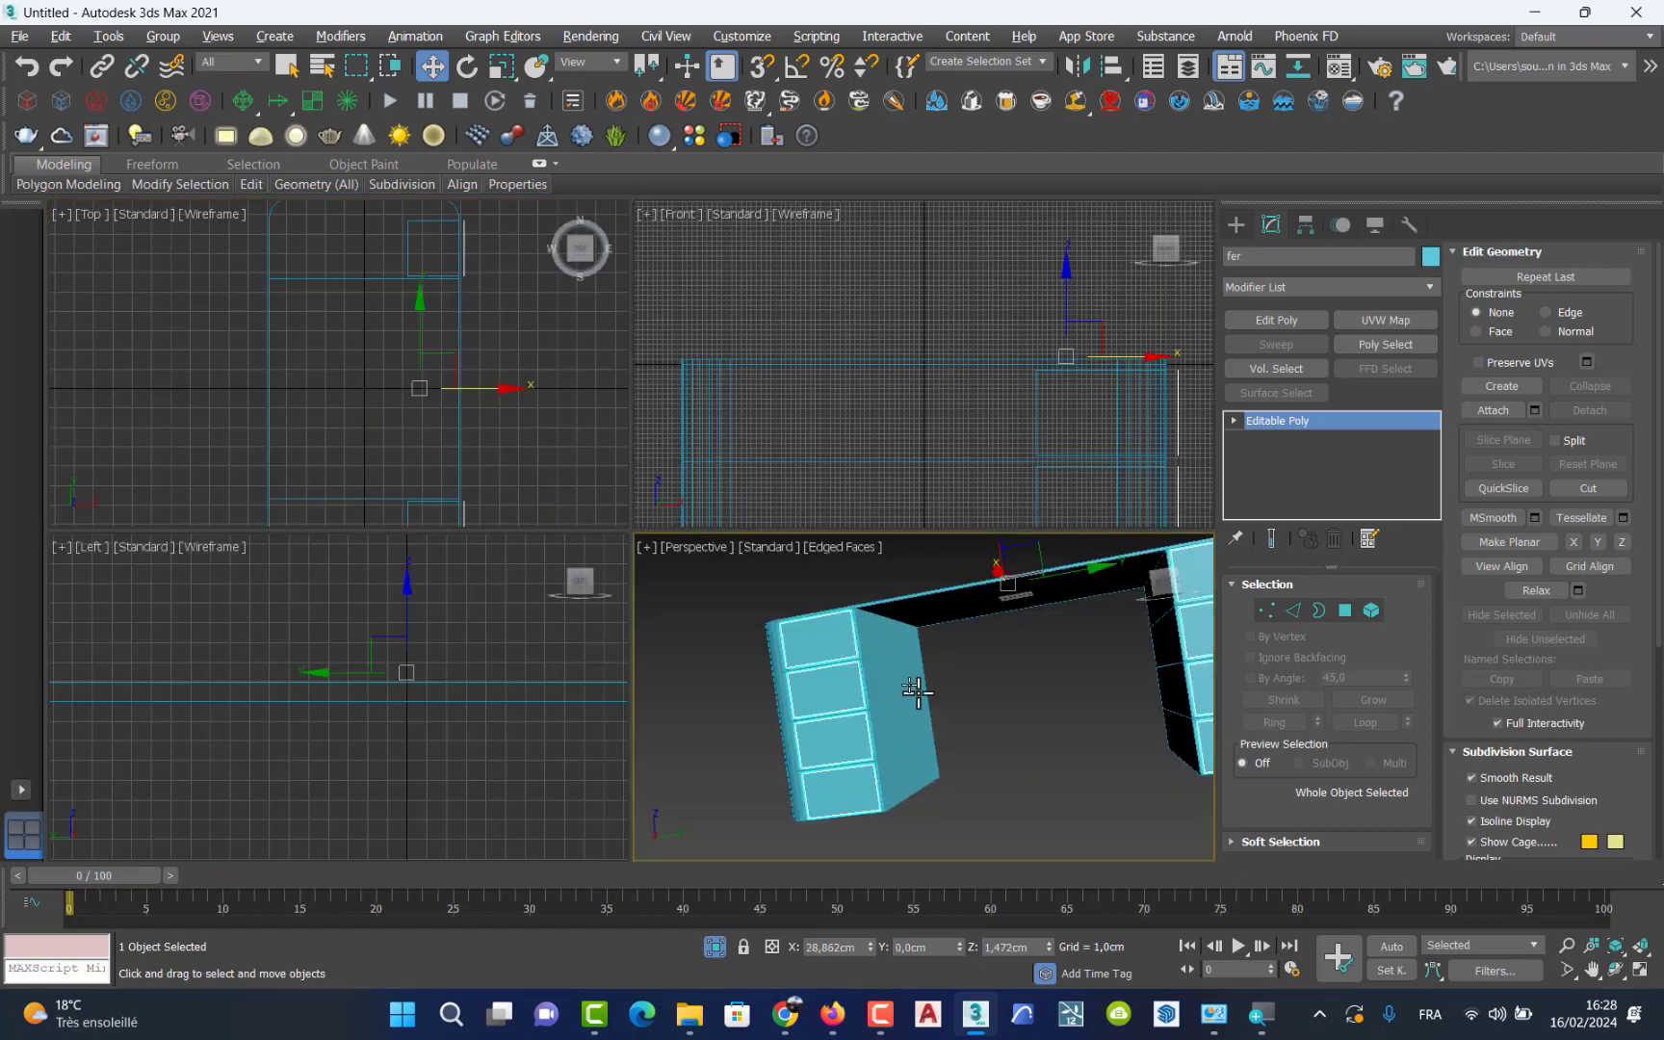
key("alt+w")
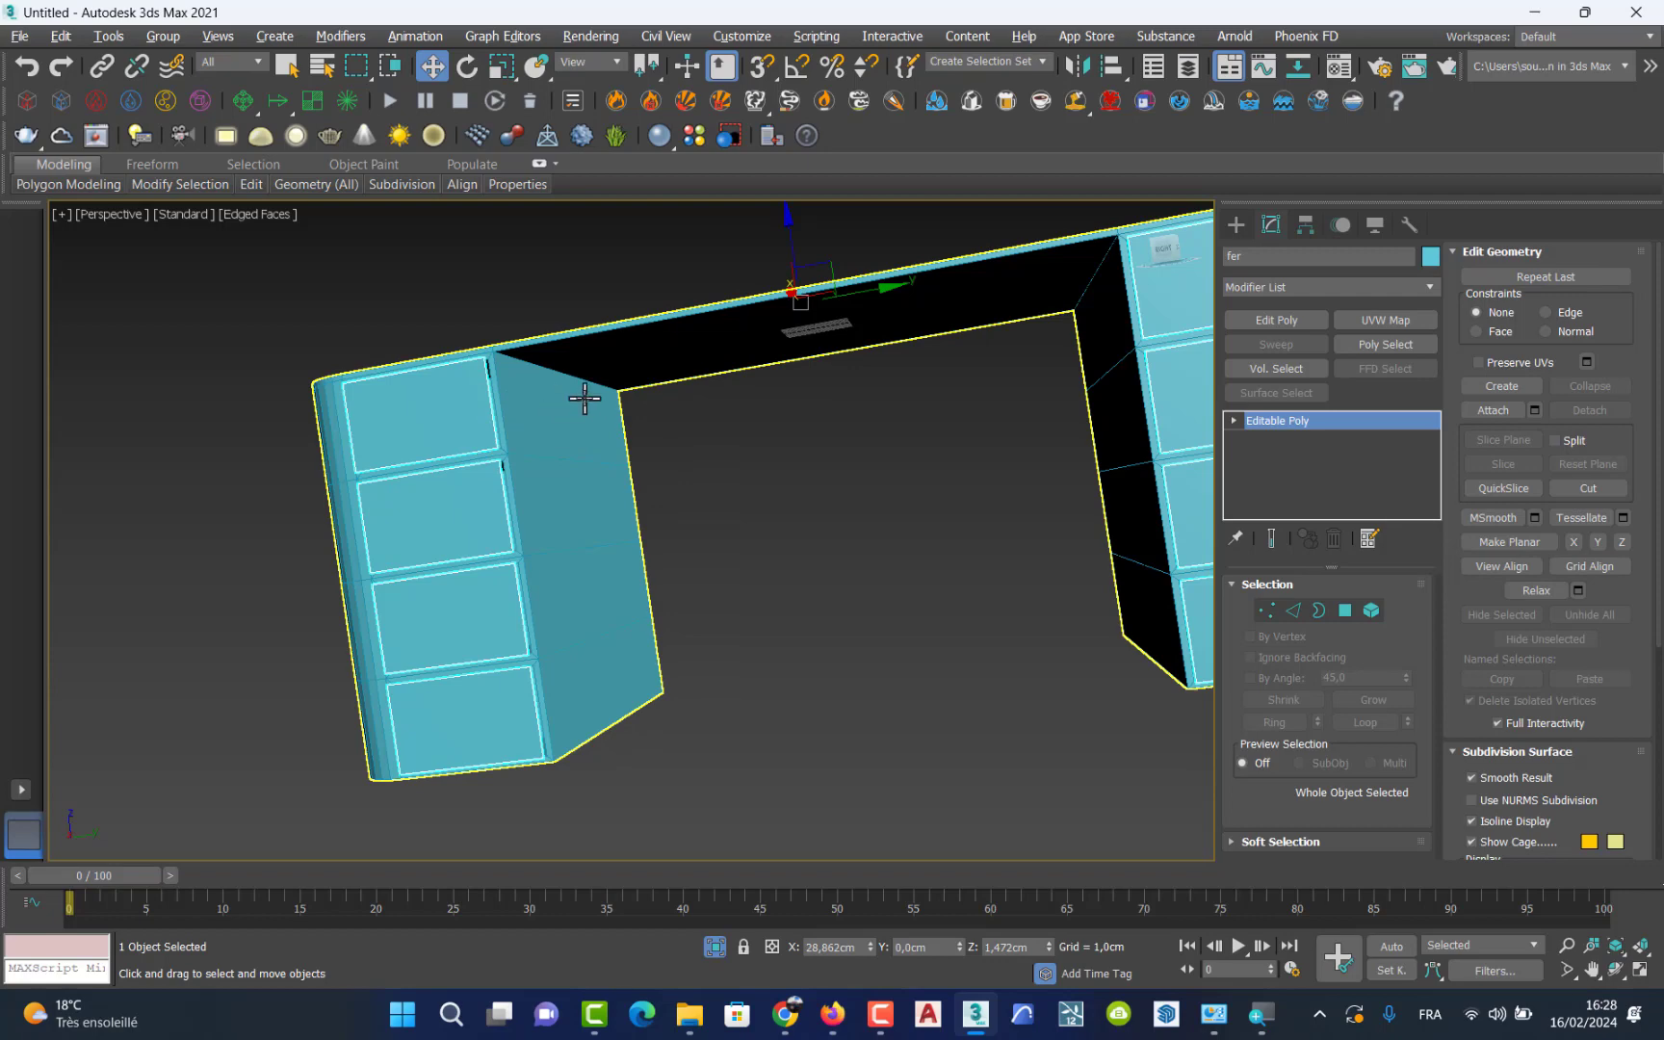
Step: Add a Shell modifier to the fer panels
left_click(1427, 294)
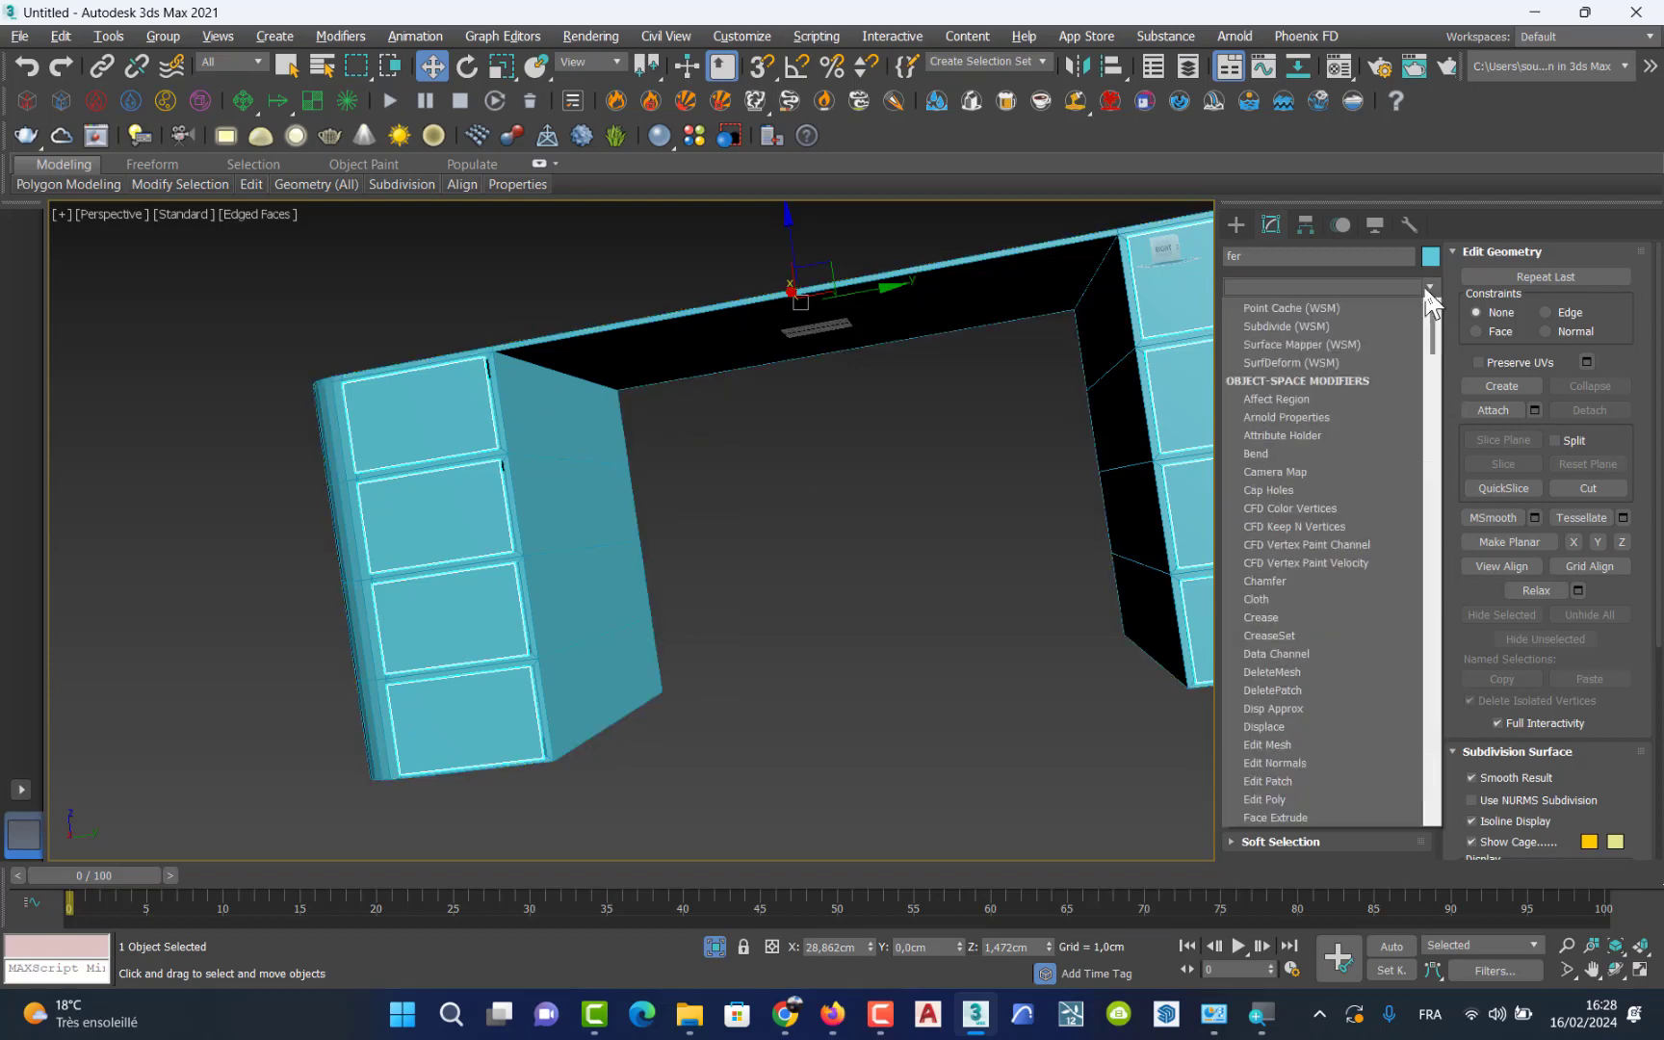
key("e")
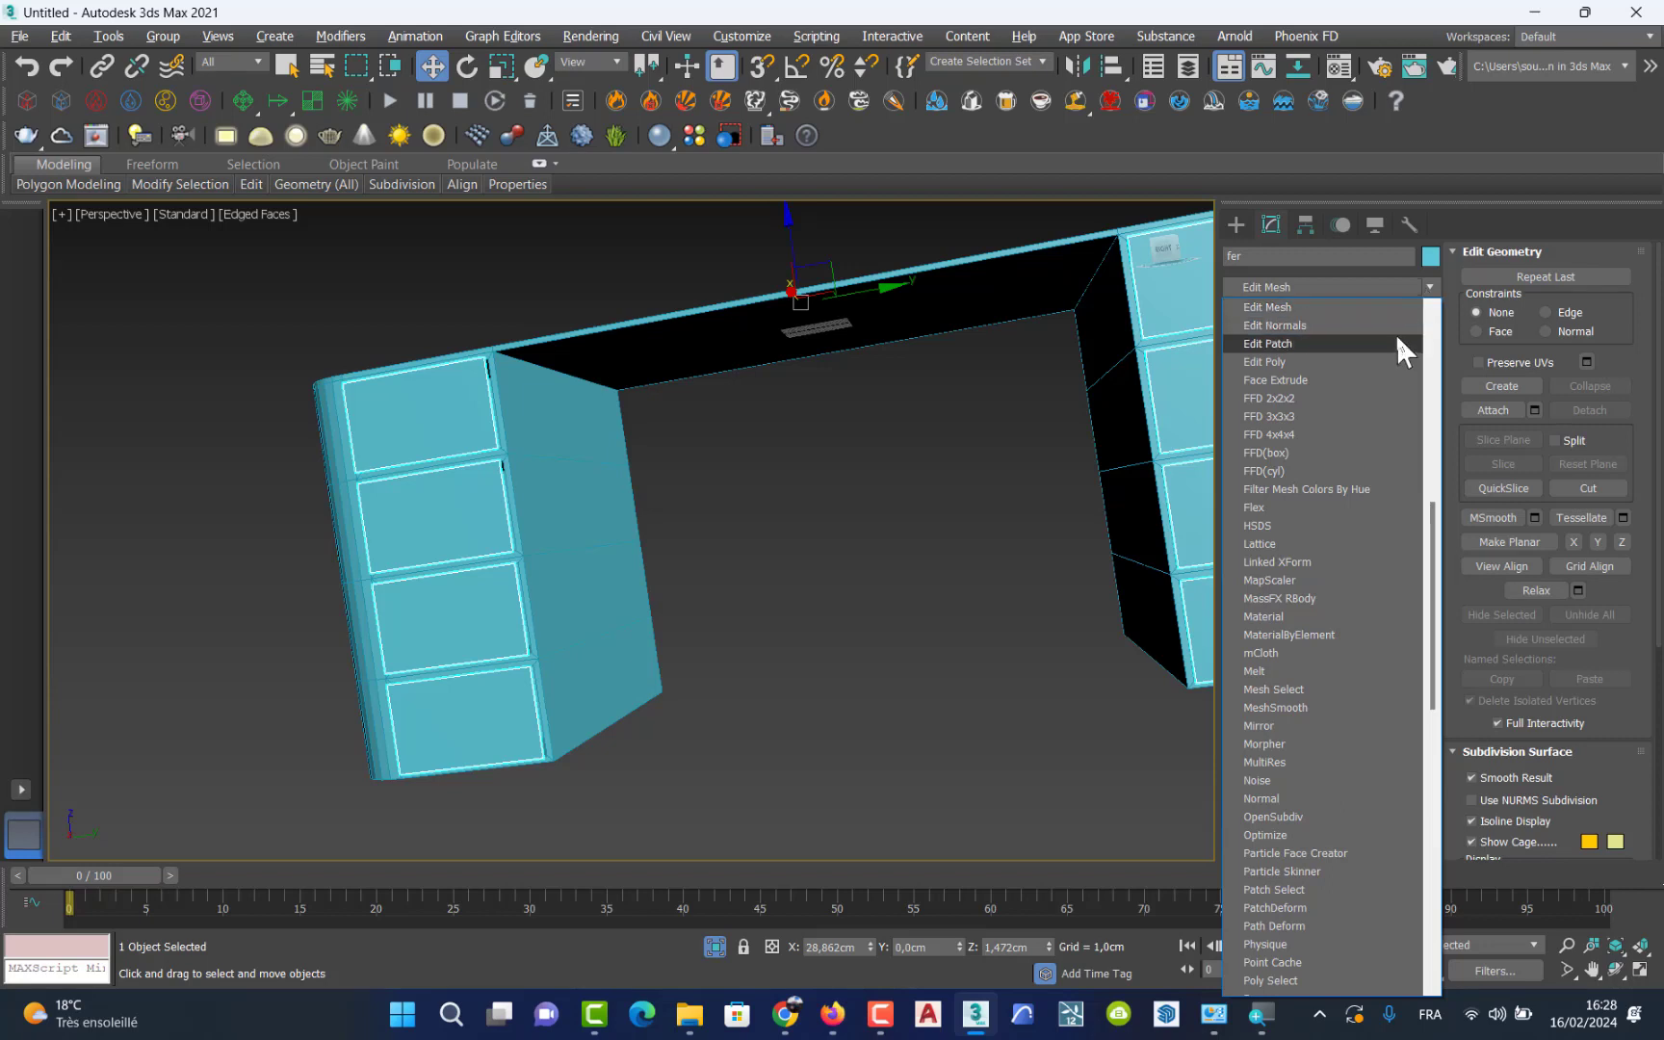
key("s")
key("h")
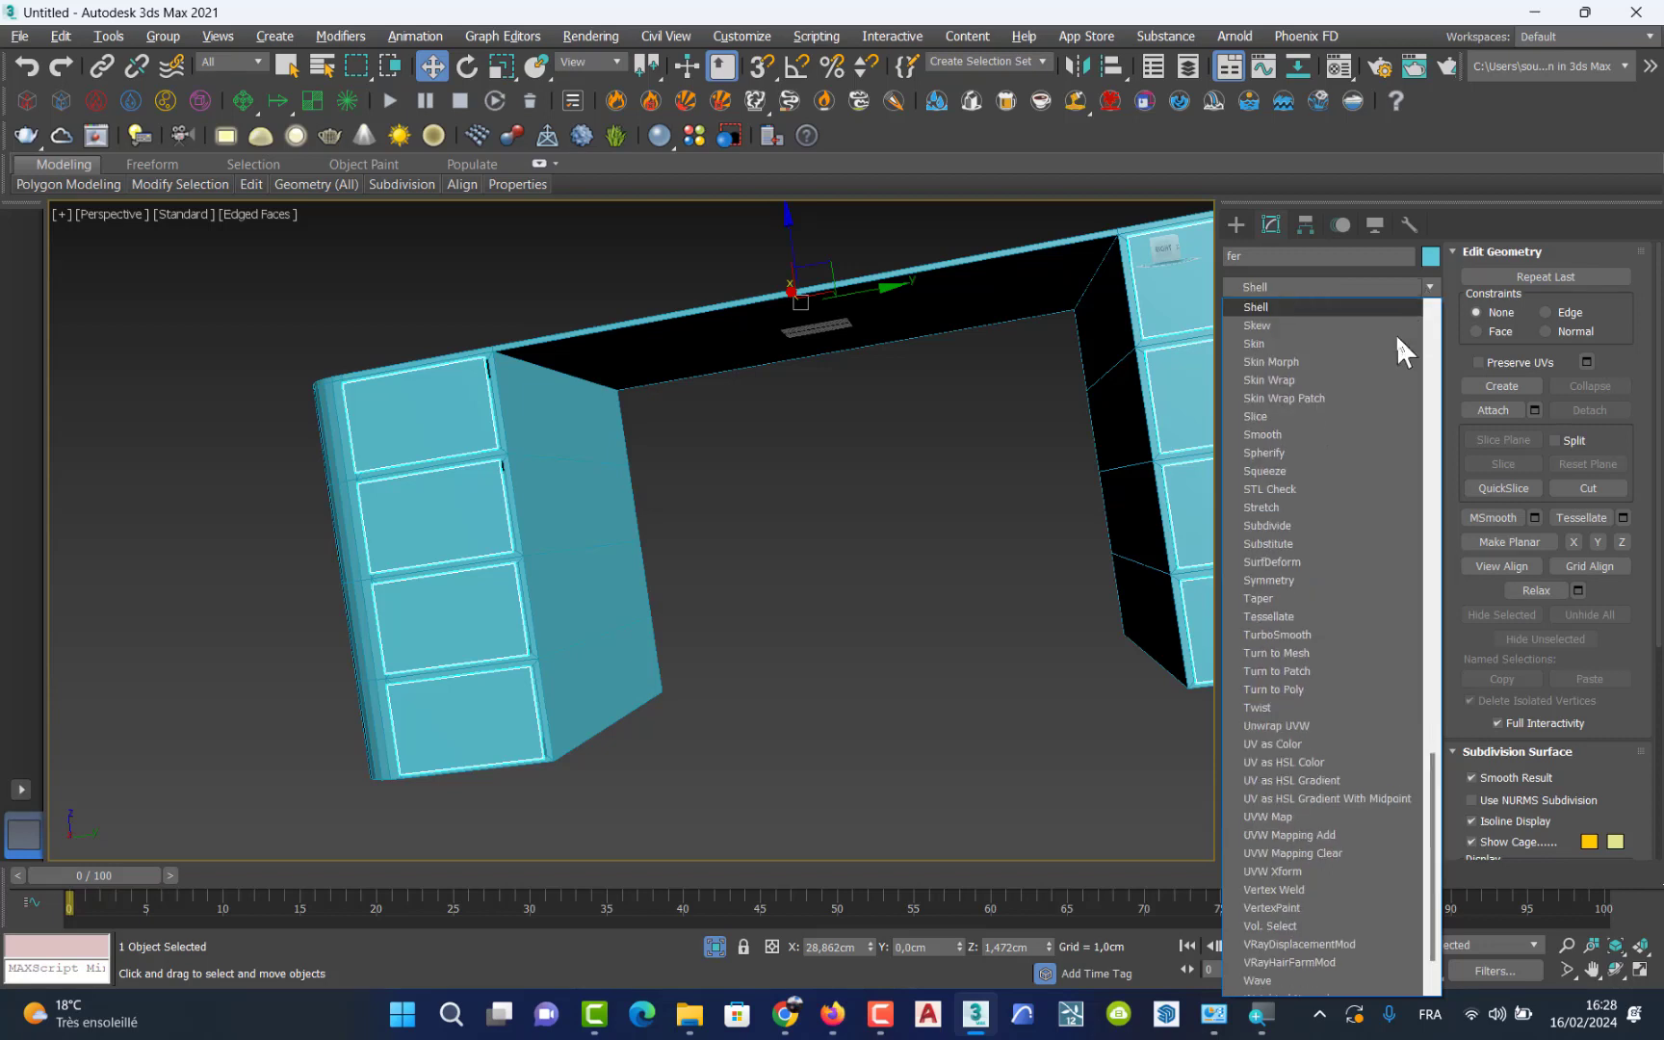
left_click(1249, 307)
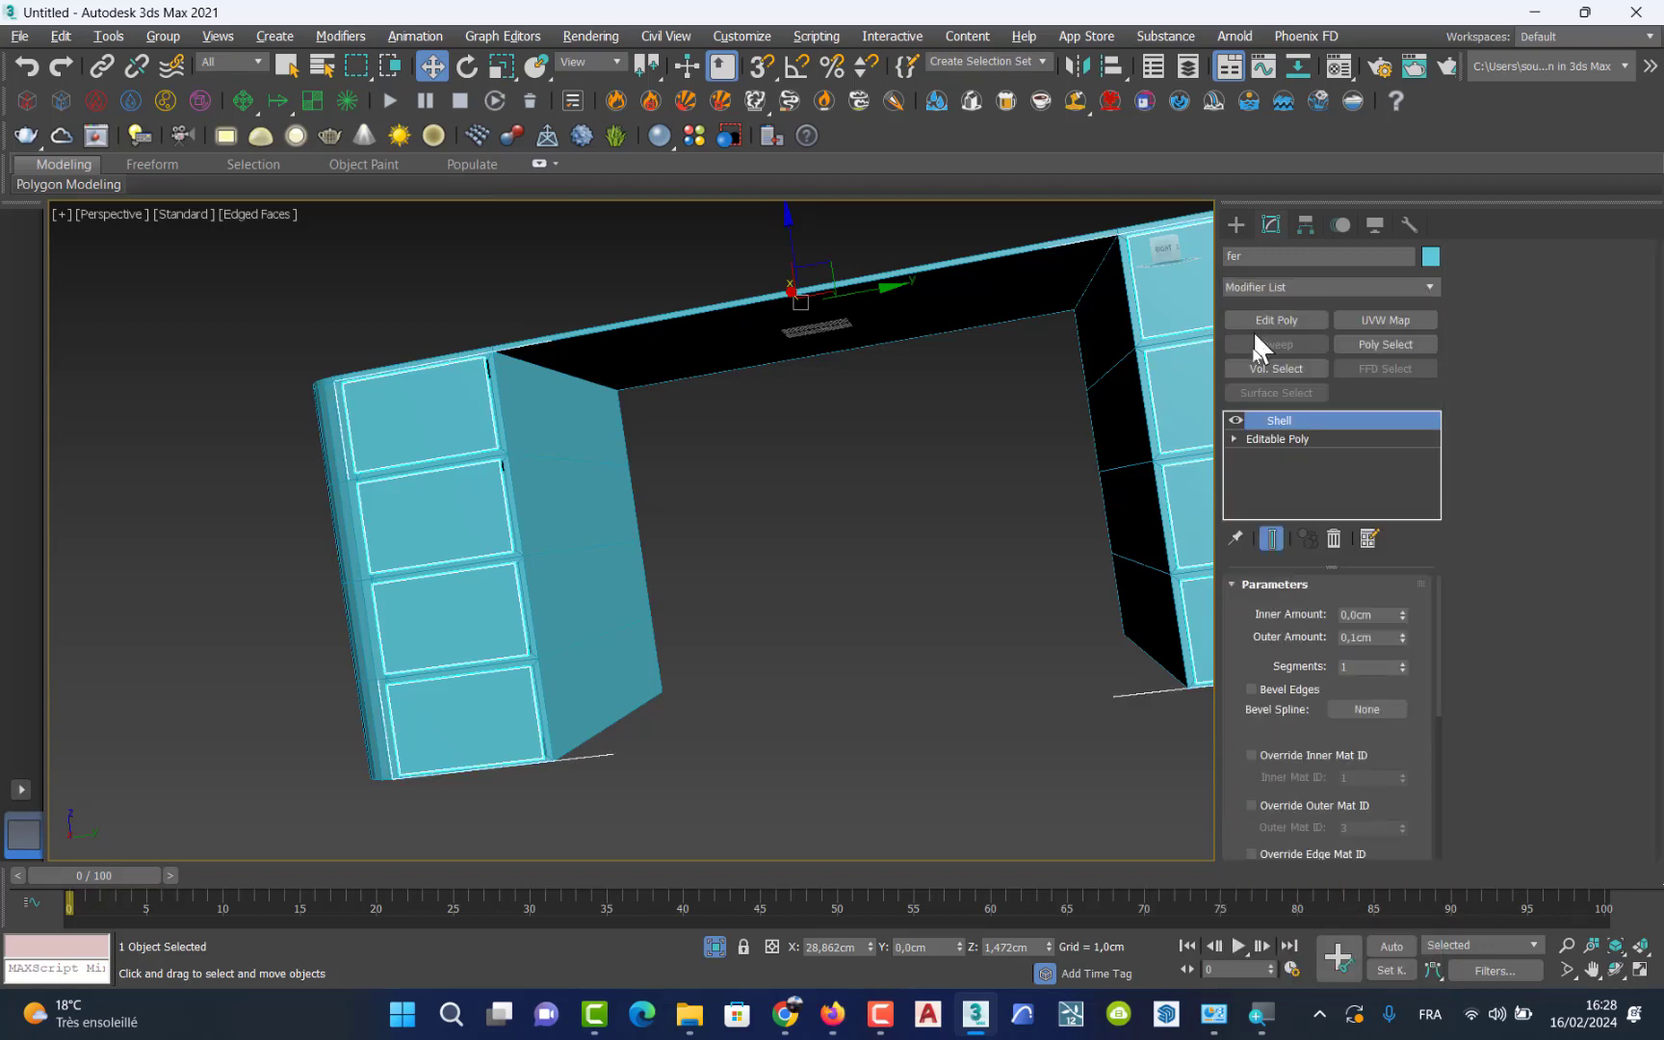
Step: Set the Shell's inner amount to 0.708 cm with the fer panels isolated, and bring the rest of the desk back
left_click(715, 946)
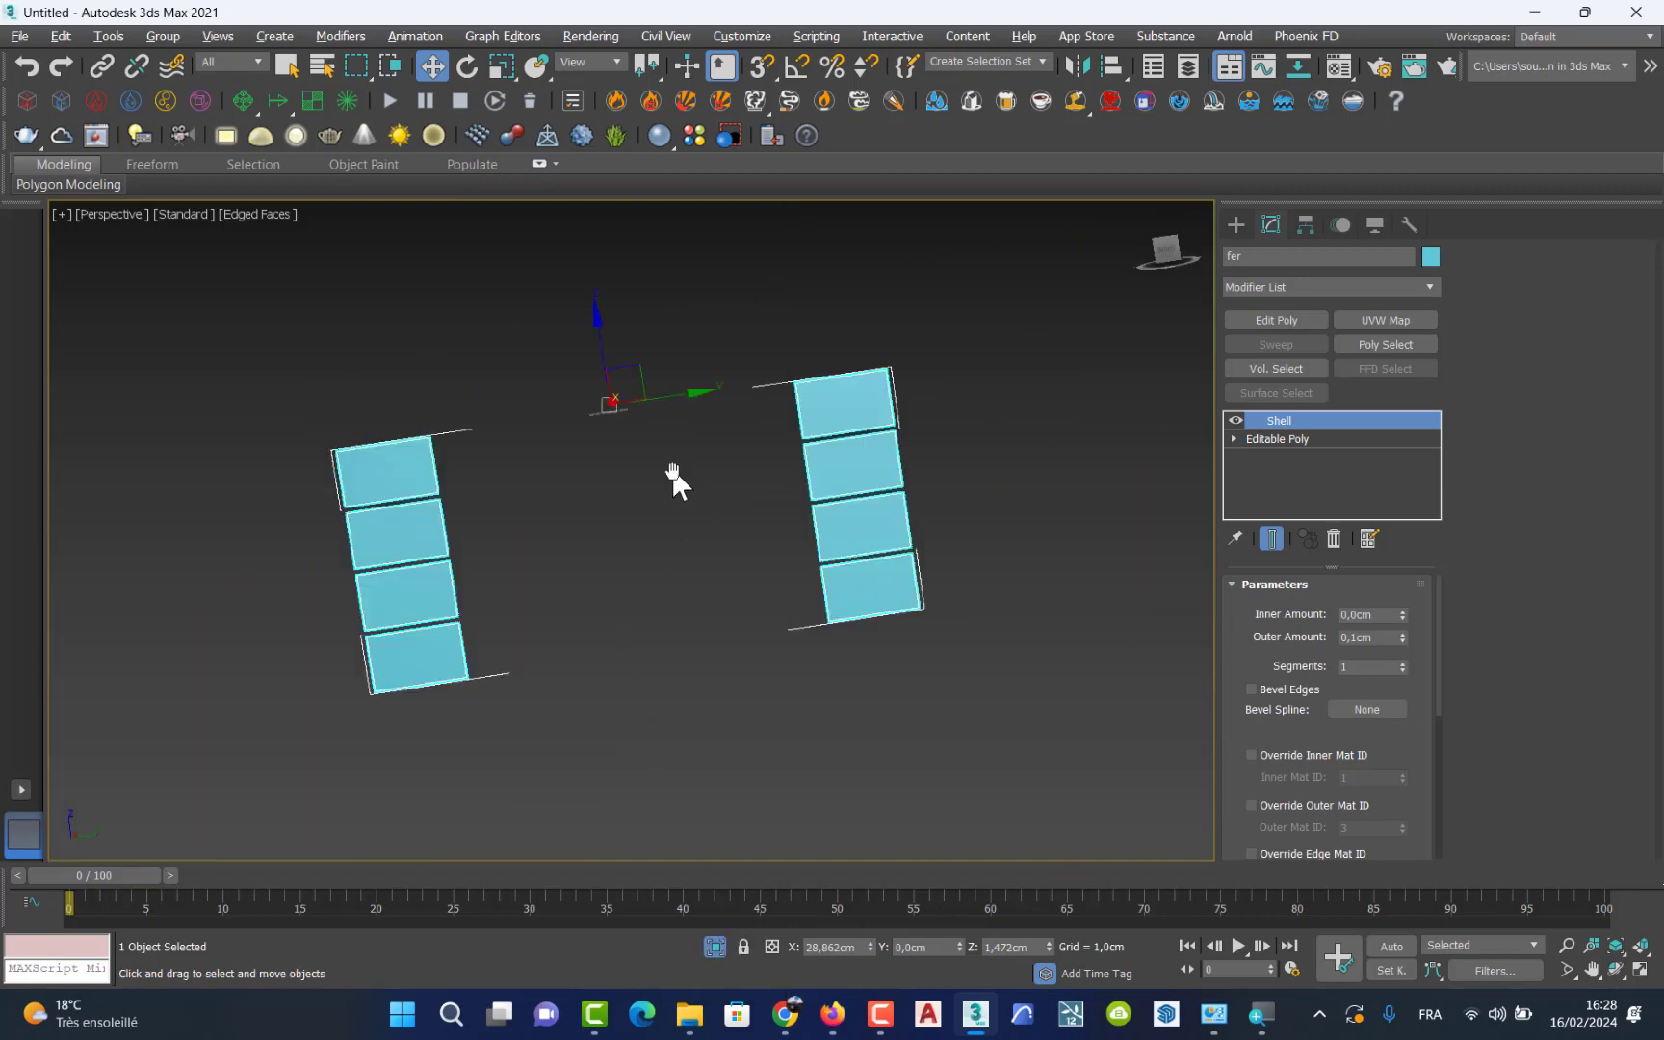
middle_click_drag(673, 476, 648, 535)
middle_click_drag(652, 542, 595, 428, "alt")
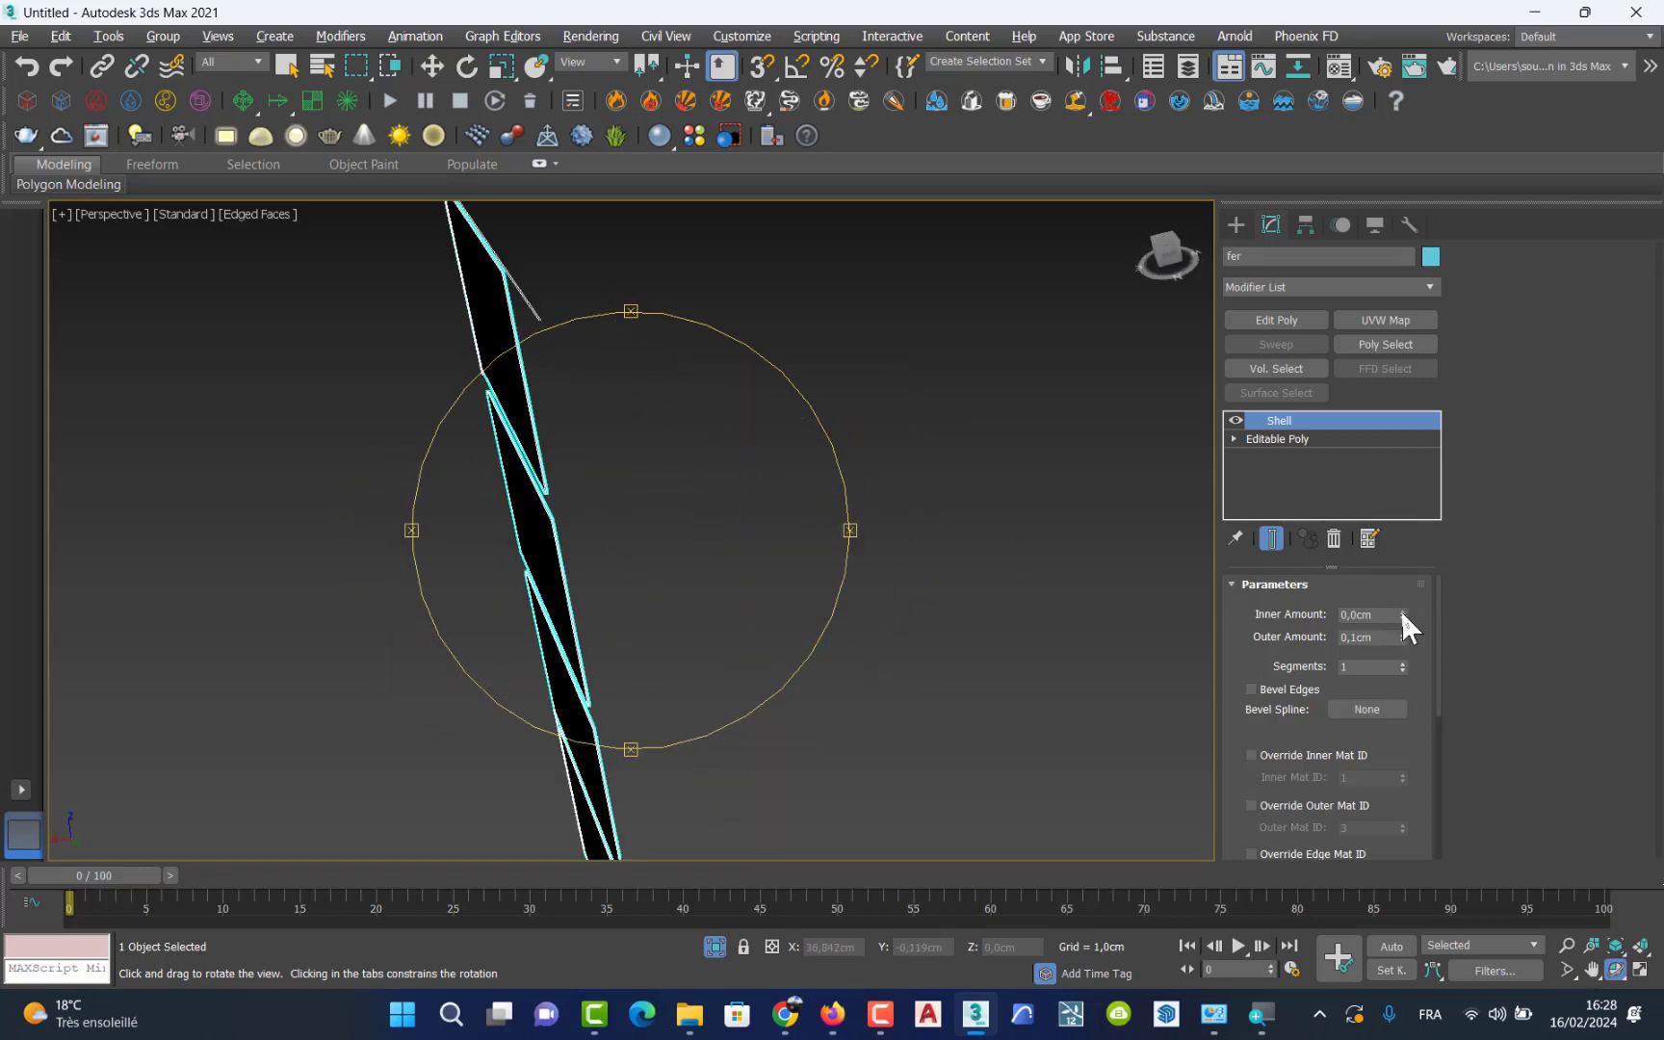
left_click_drag(1402, 616, 1388, 972)
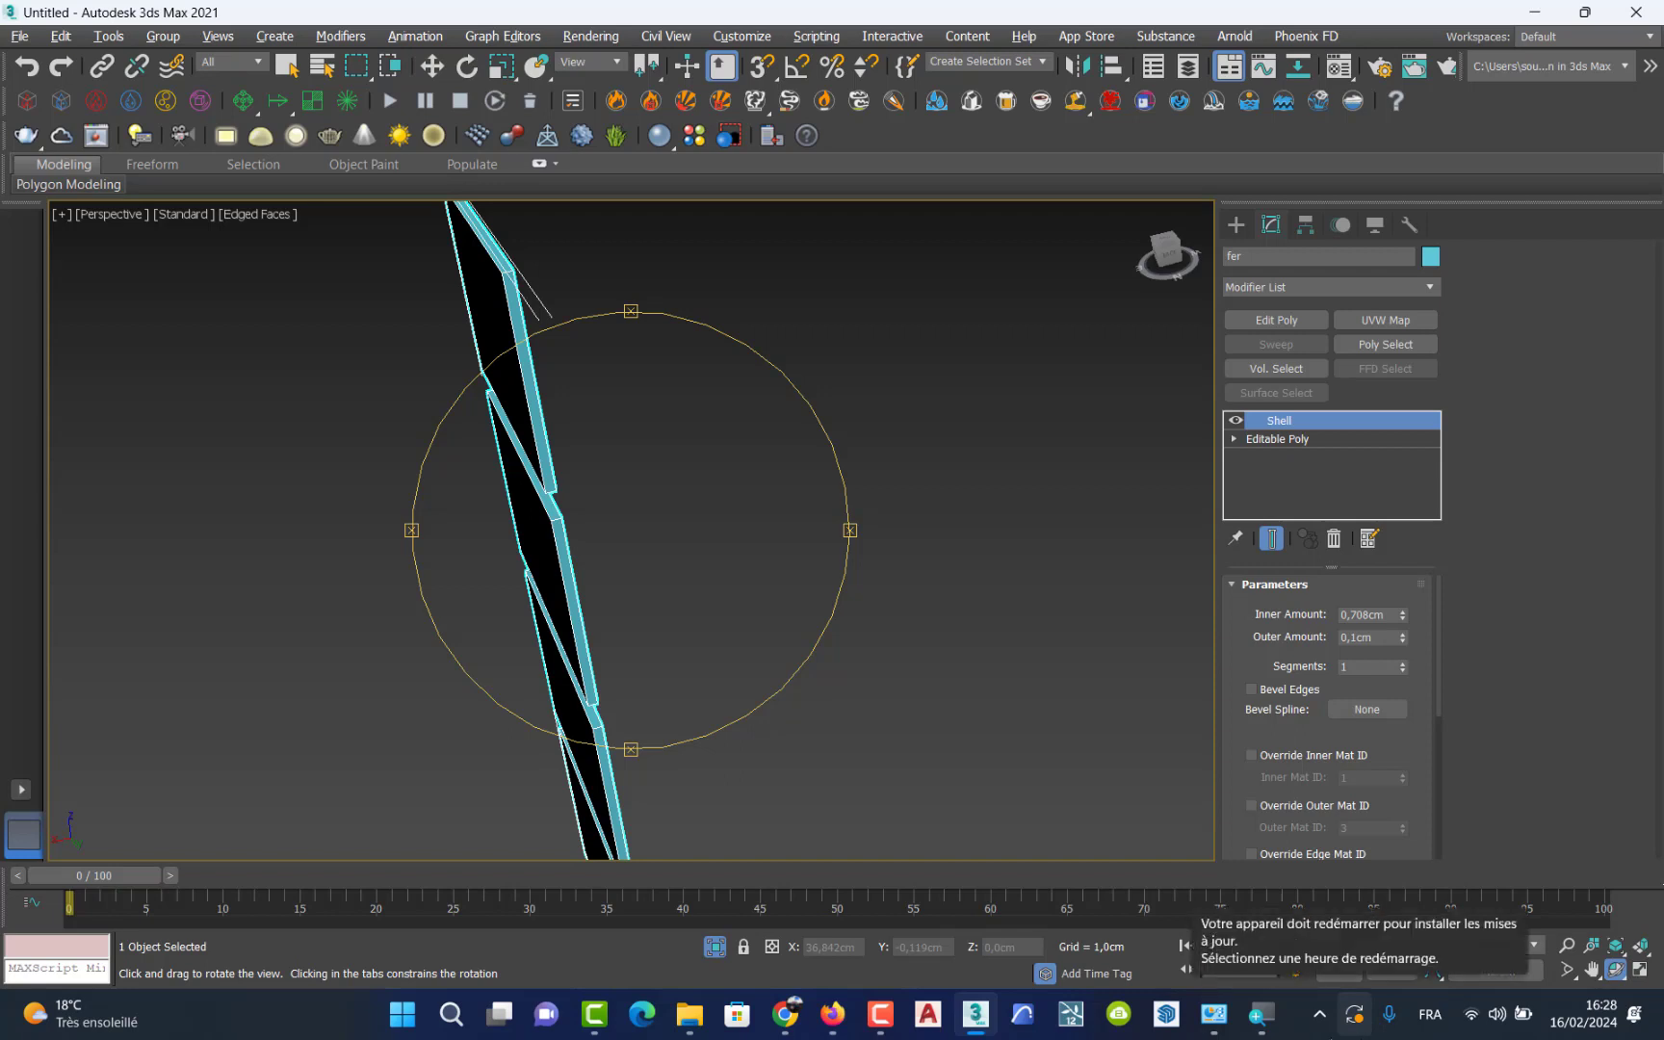
mouse_move(594, 531)
left_mouse_down()
mouse_move(646, 550)
mouse_move(707, 498)
mouse_move(595, 509)
left_mouse_up()
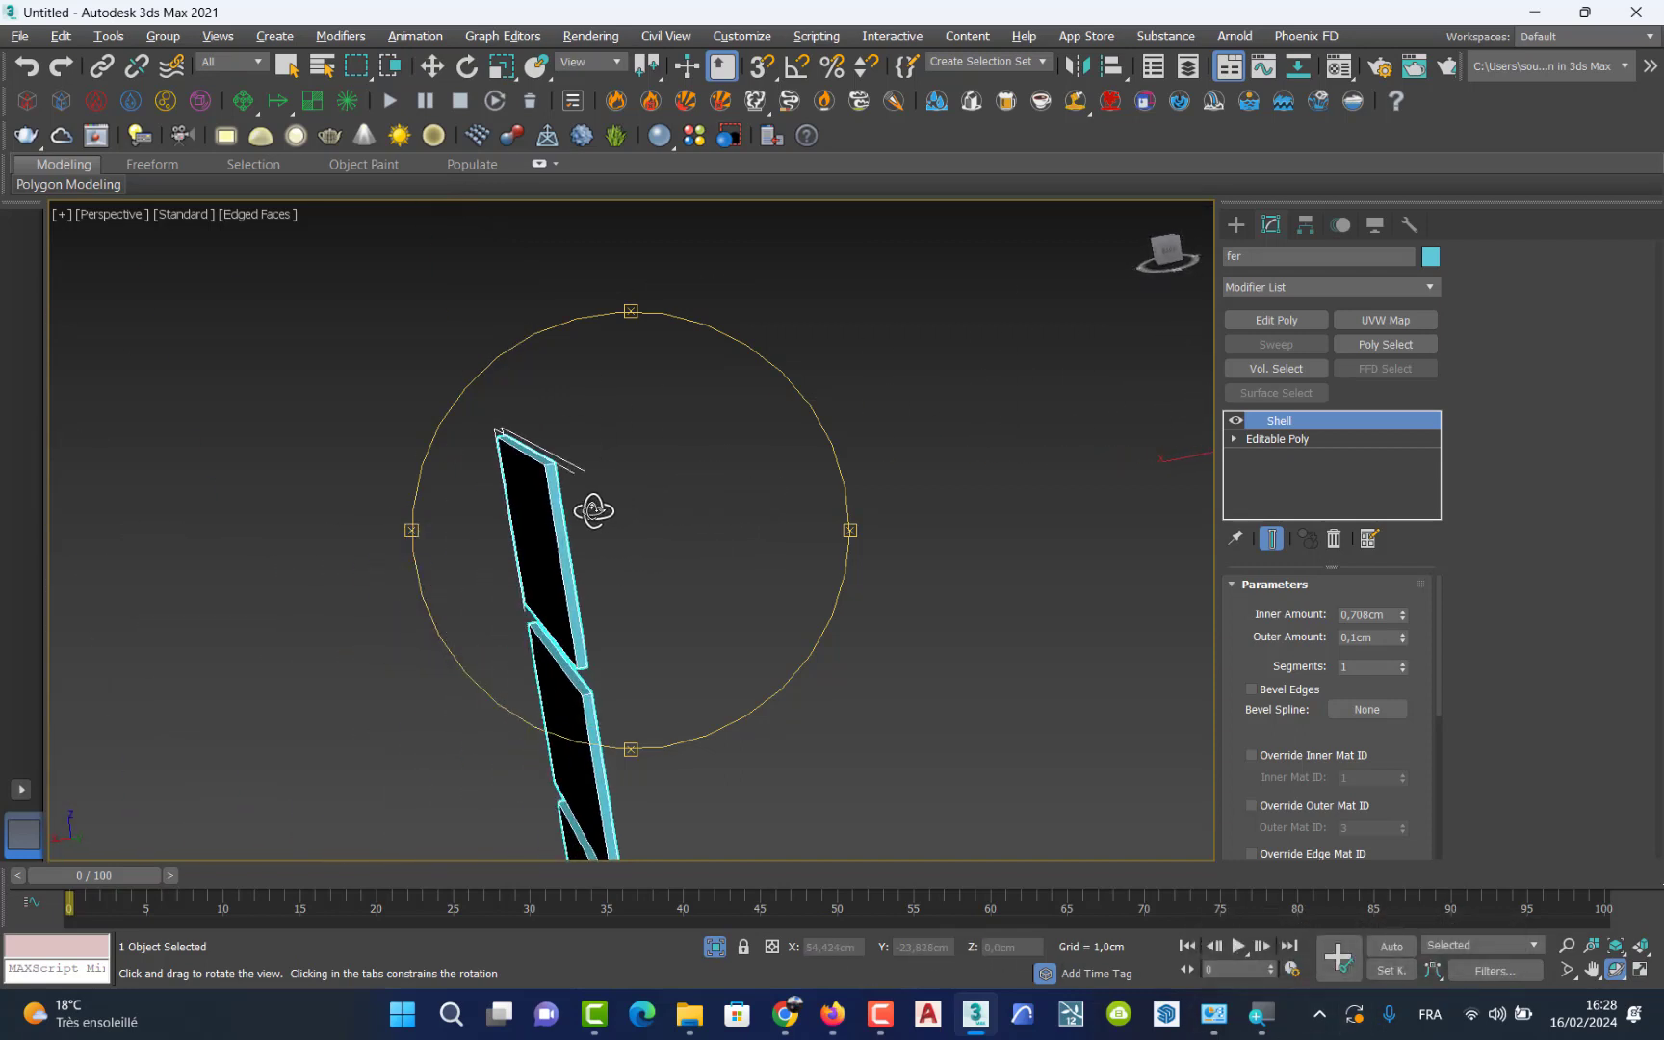
left_click(713, 944)
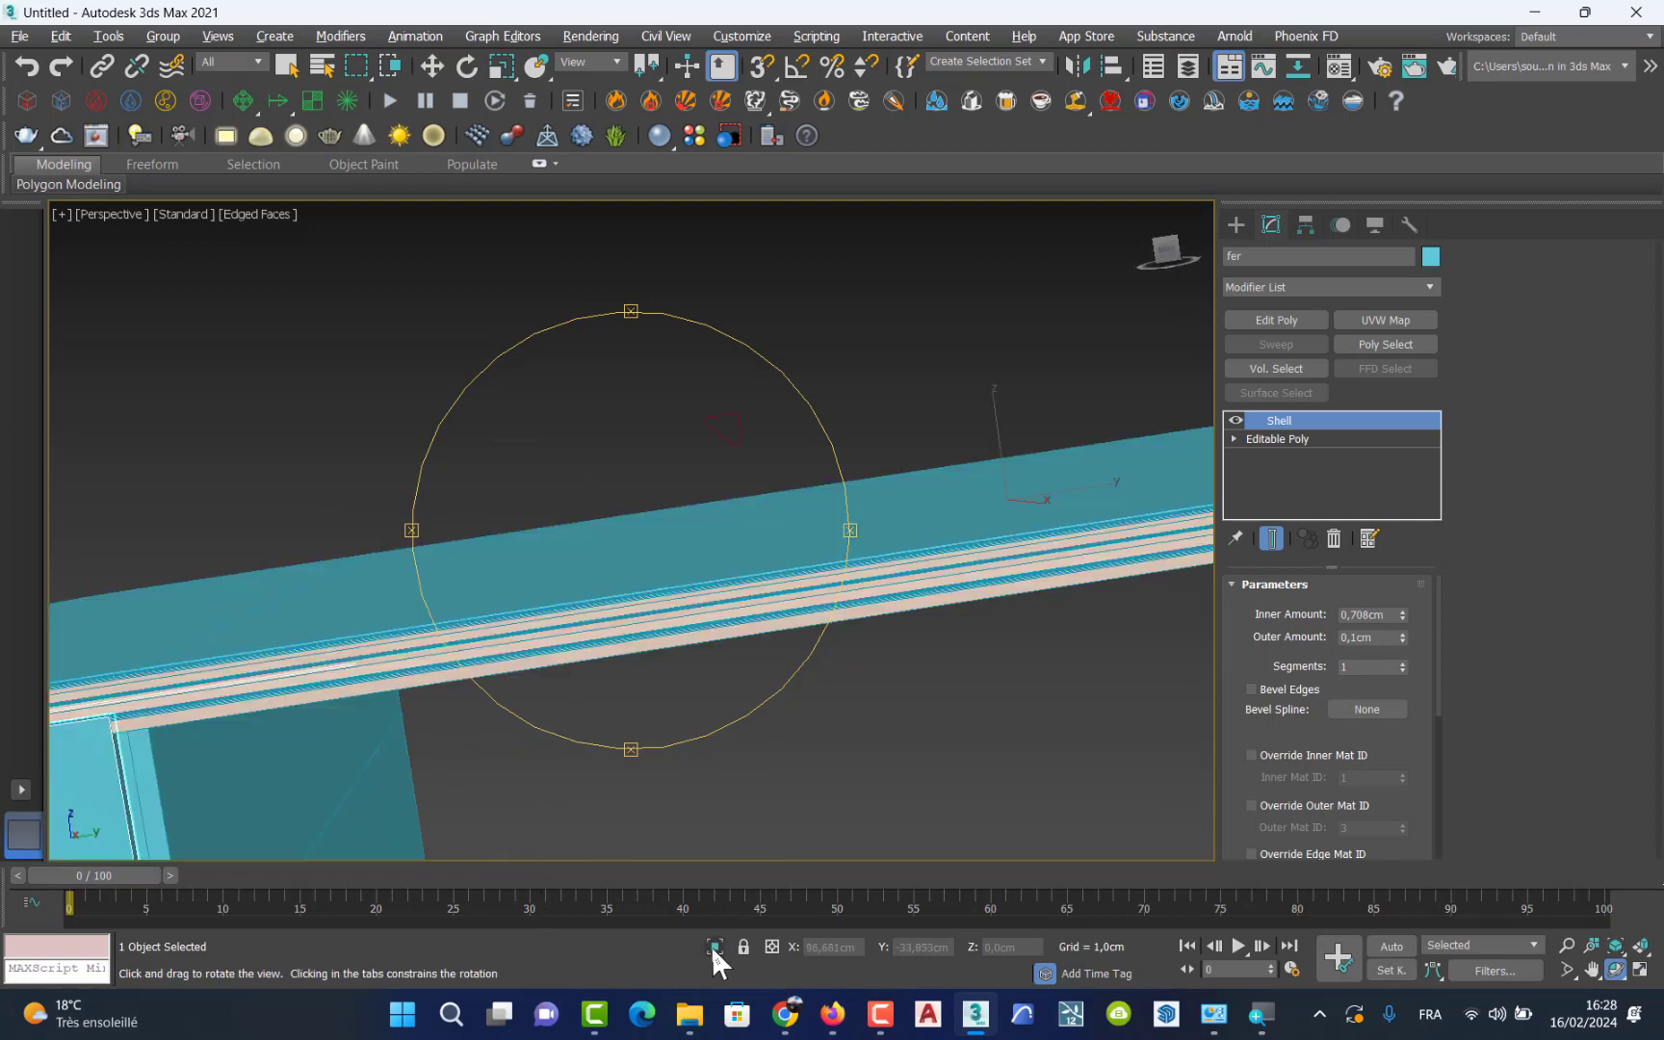
left_click(714, 947)
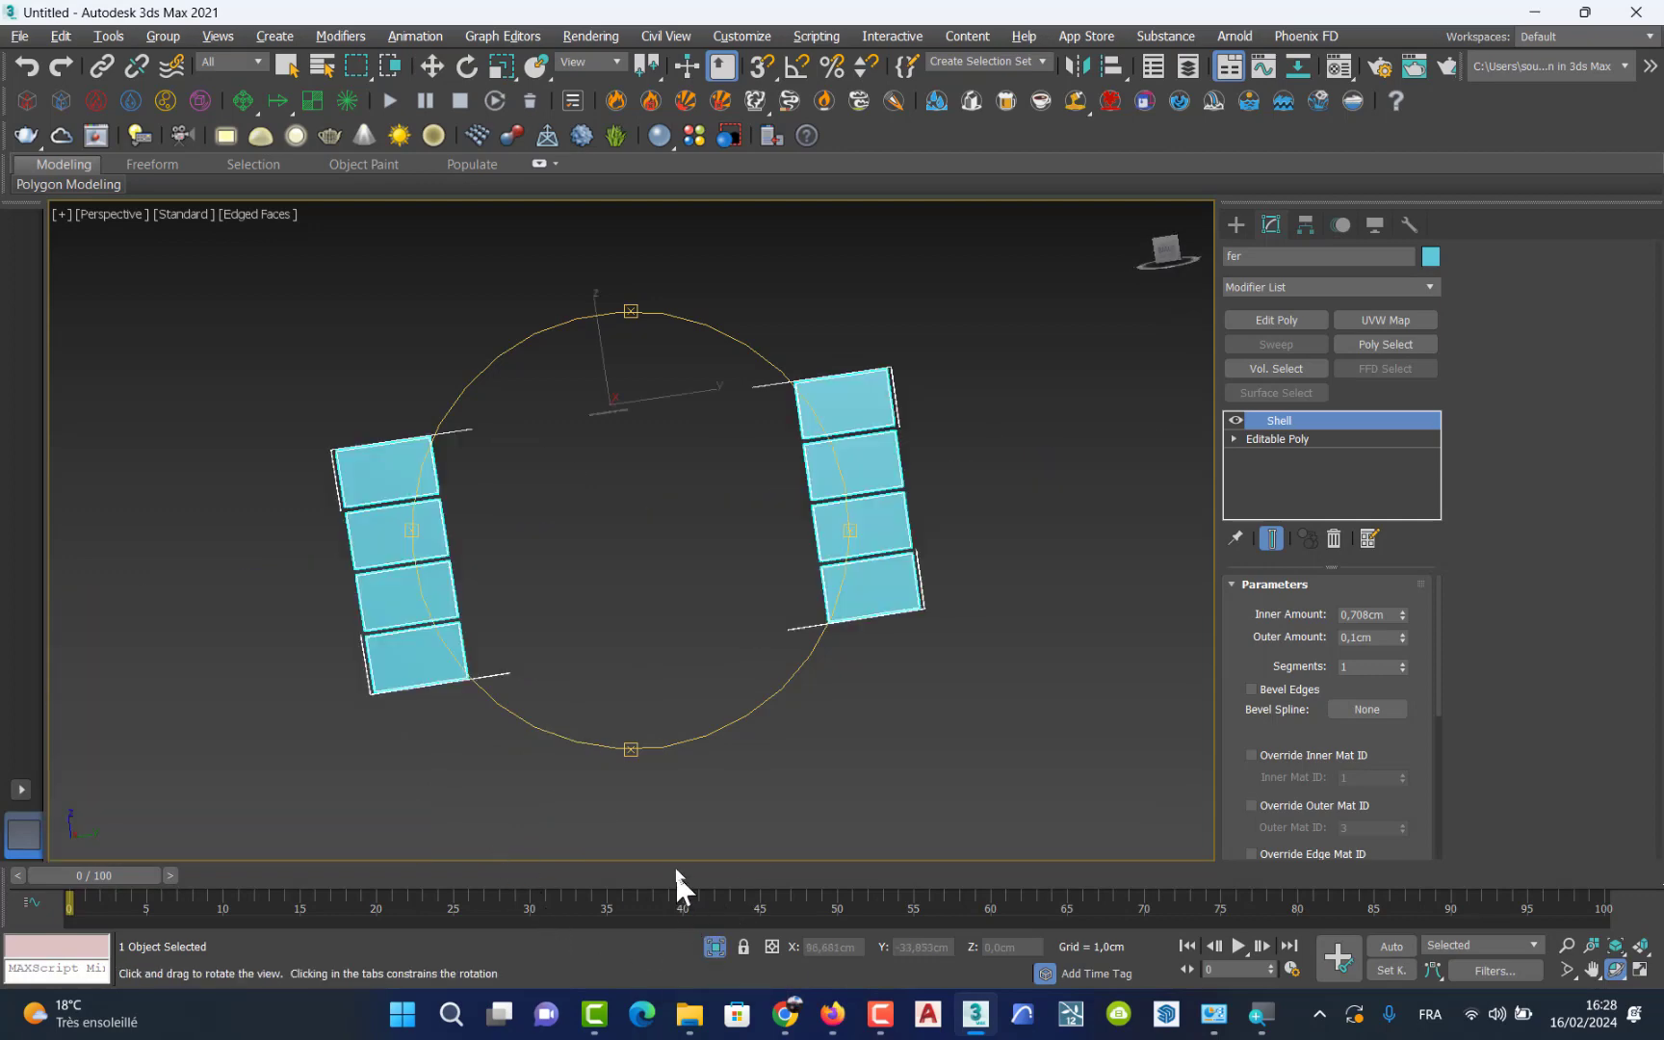
left_click(714, 944)
Step: Move the fer panels about 1.754 cm back along X against the front of the legs, and deselect them
key("ctrl+p")
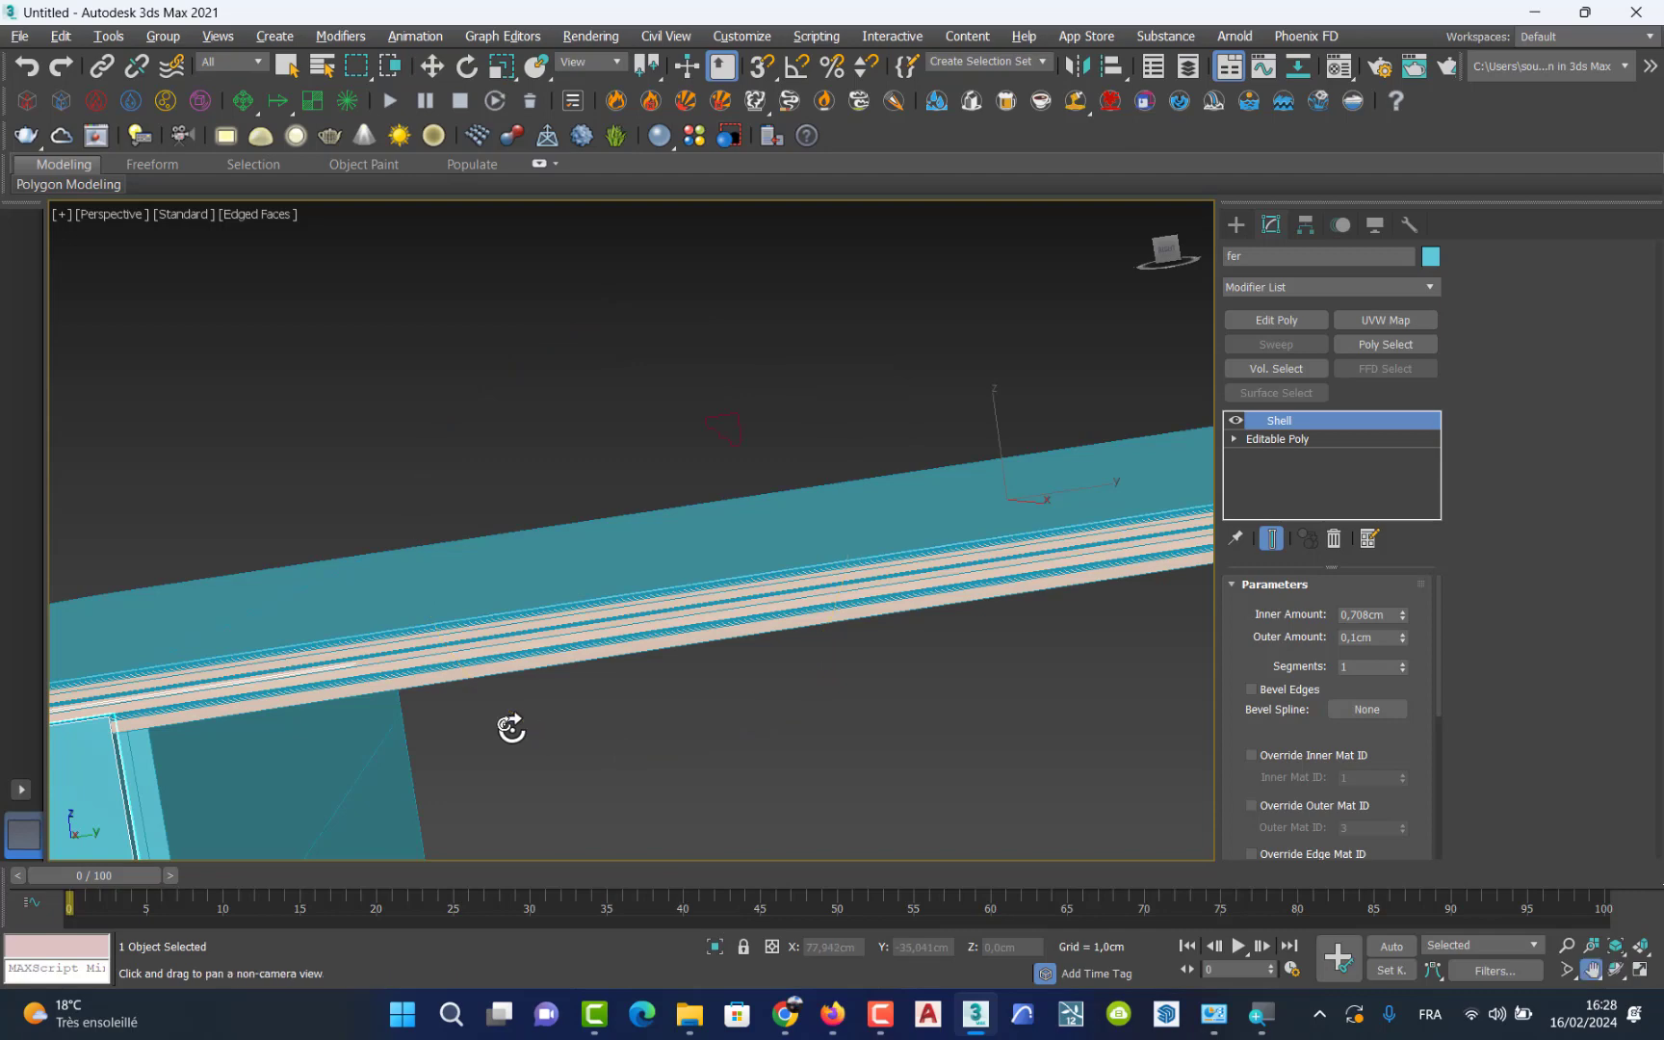
scroll(510, 729, "down", 5)
left_click_drag(465, 613, 471, 662)
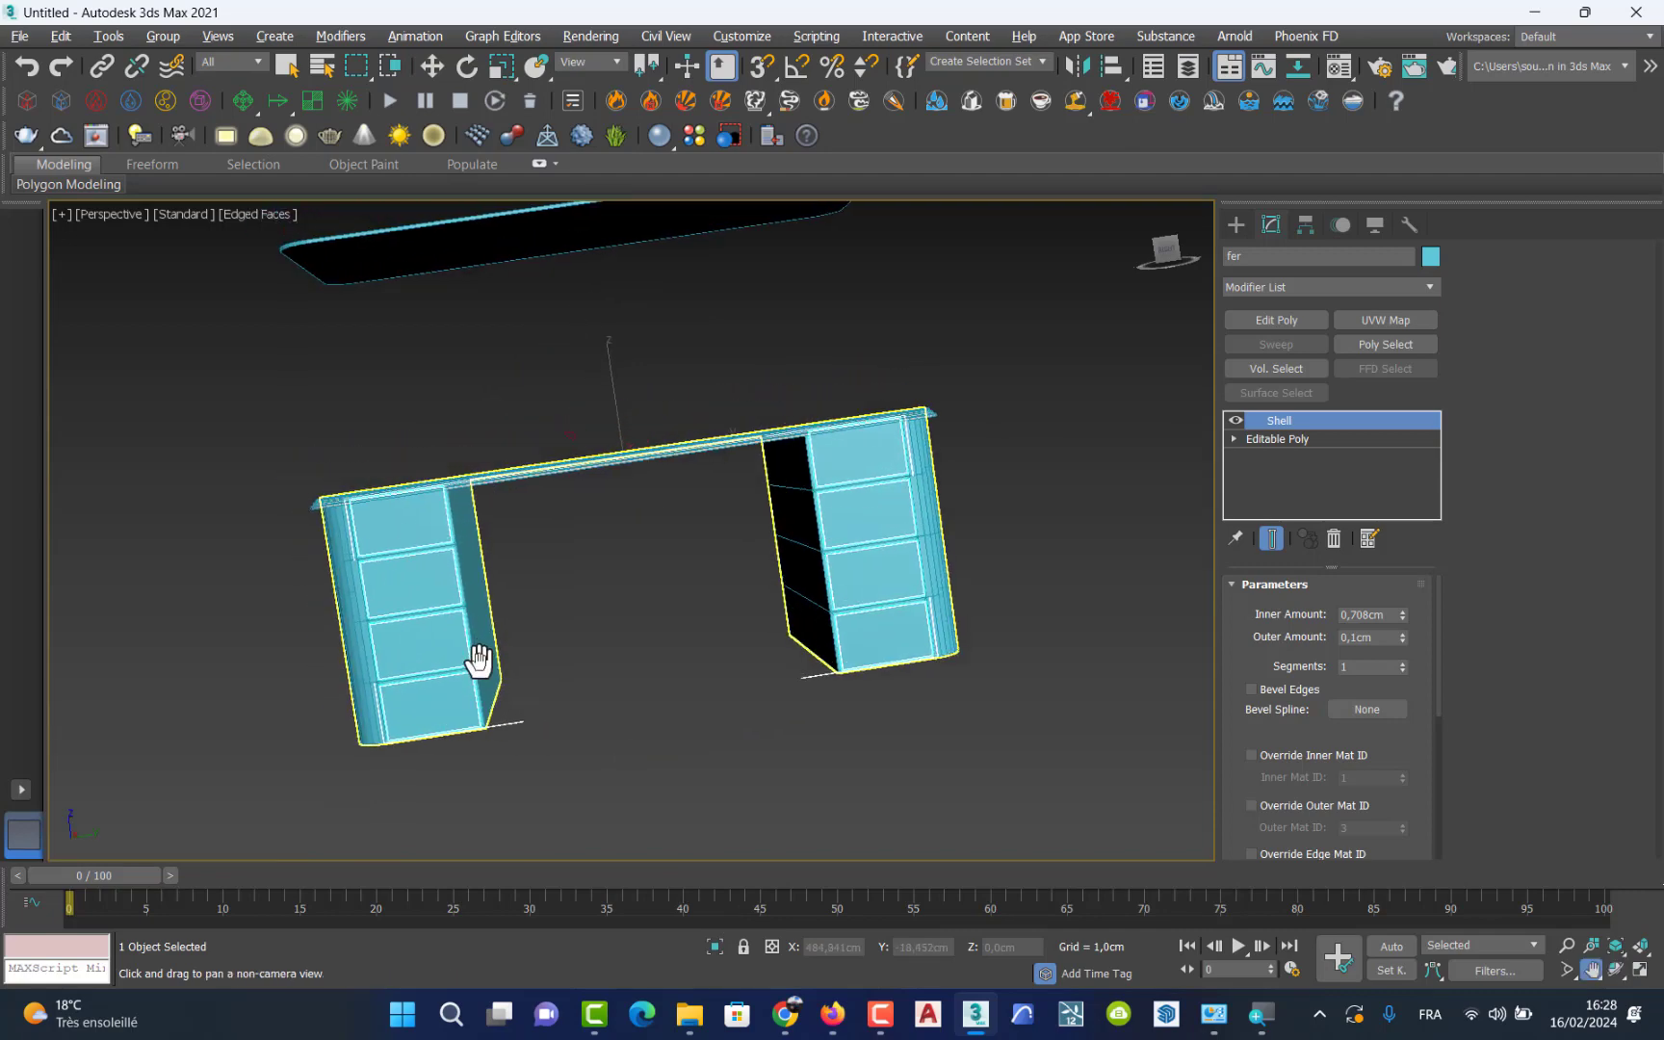
scroll(438, 605, "up", 5)
scroll(438, 605, "up", 2)
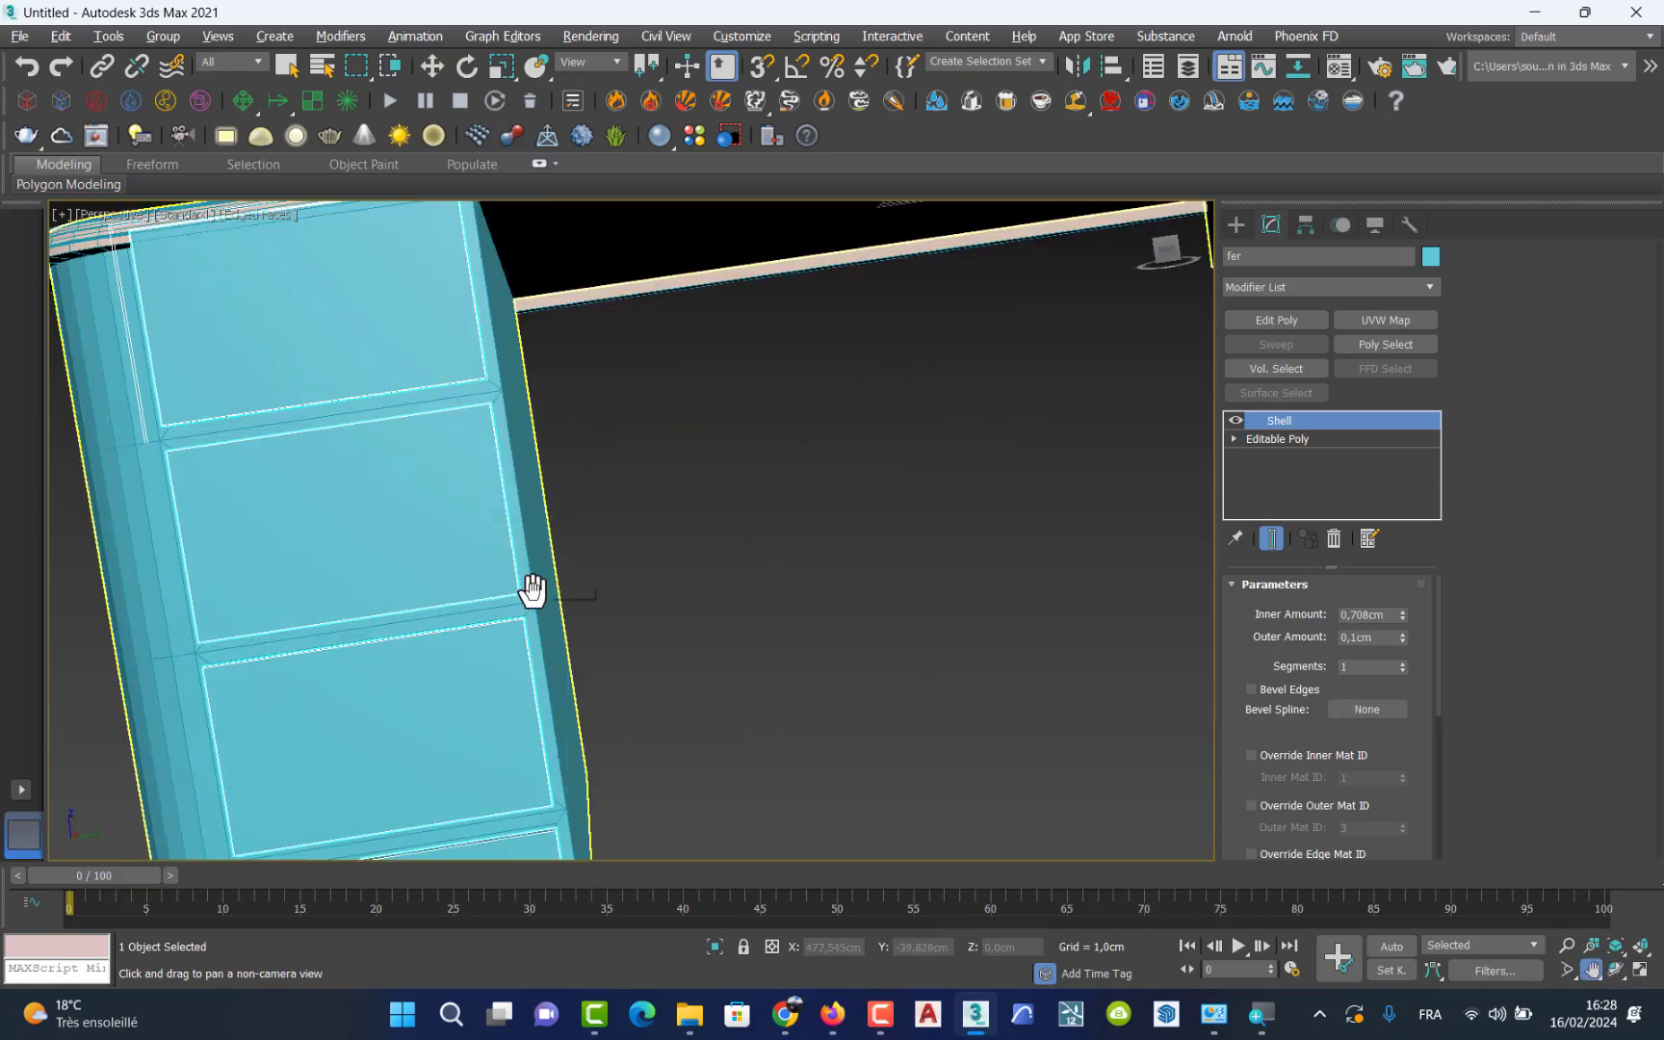
key("ctrl+r")
left_click_drag(632, 583, 534, 632)
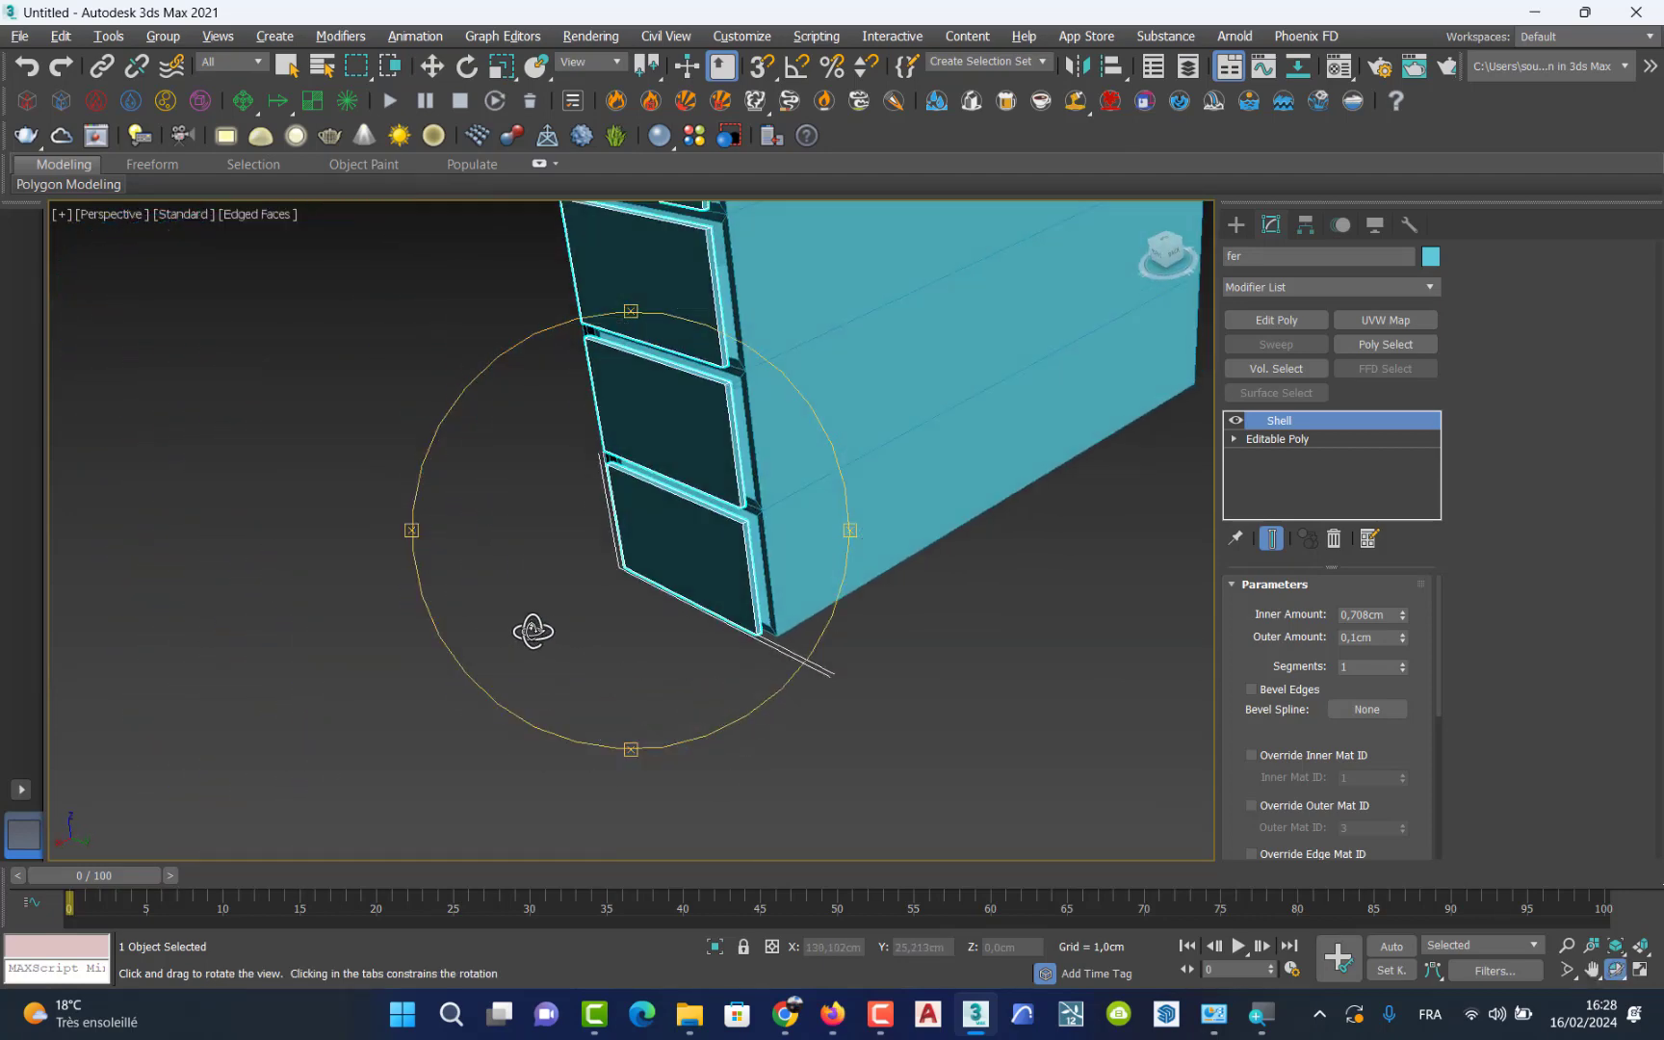
key("w")
scroll(792, 461, "down", 4)
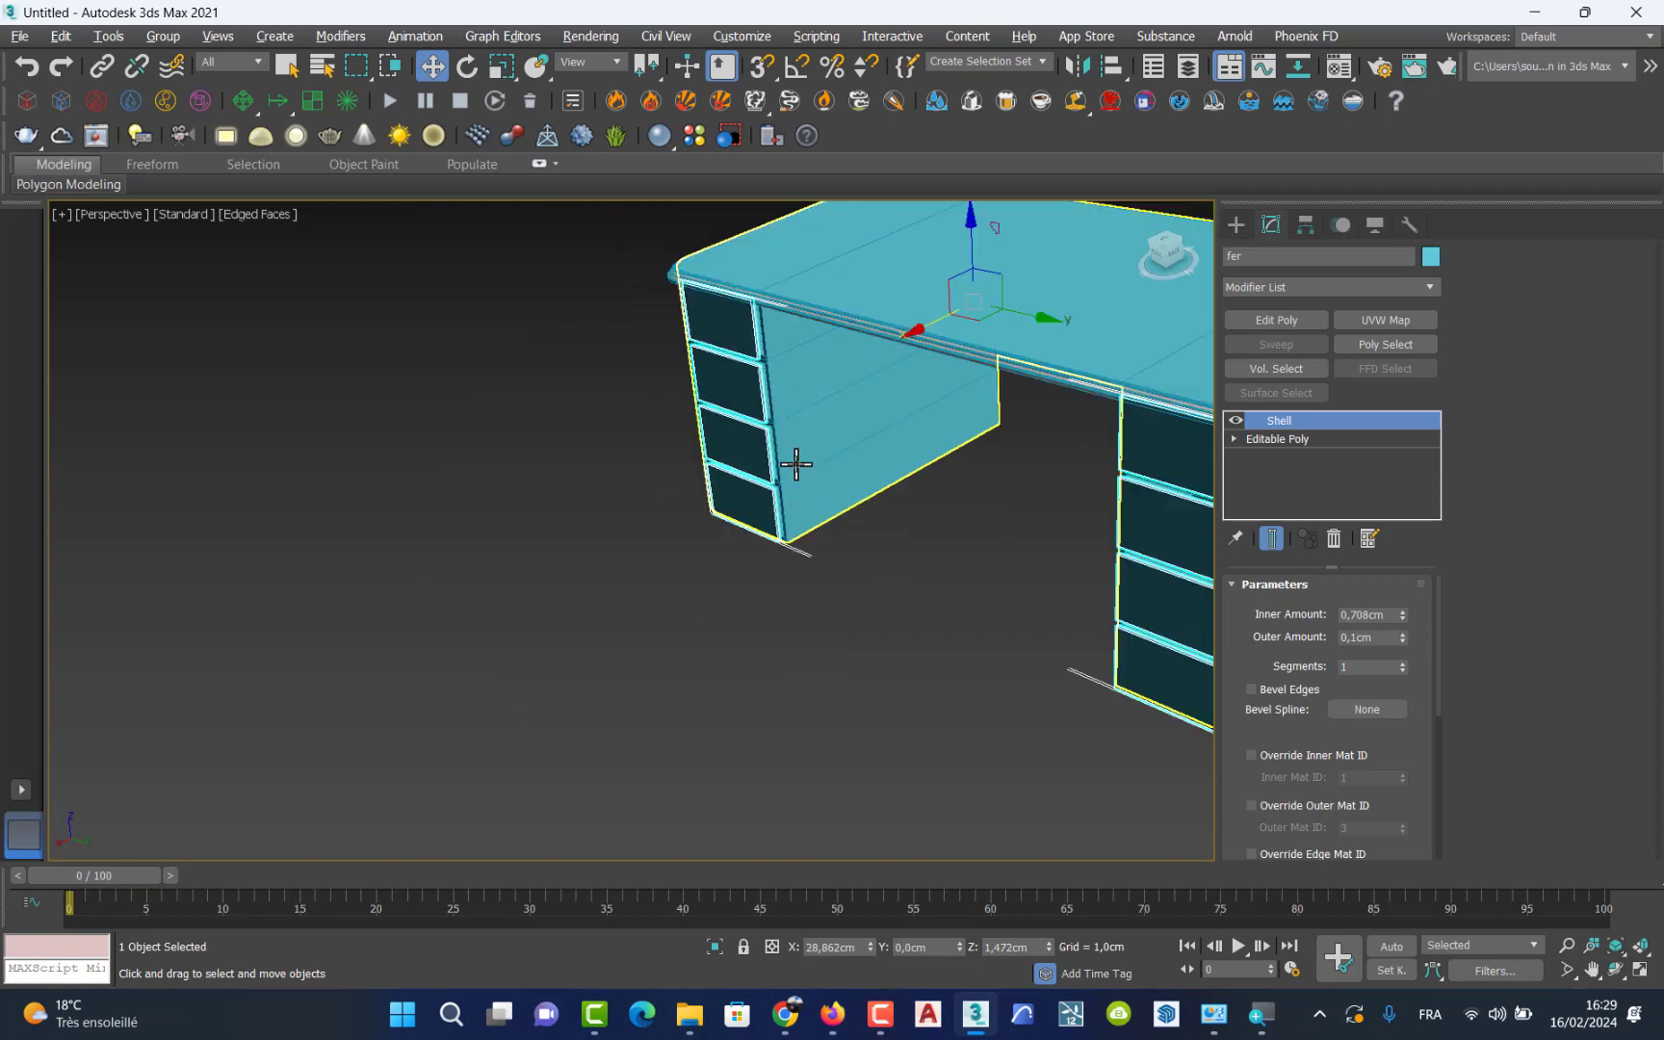
scroll(924, 320, "up", 4)
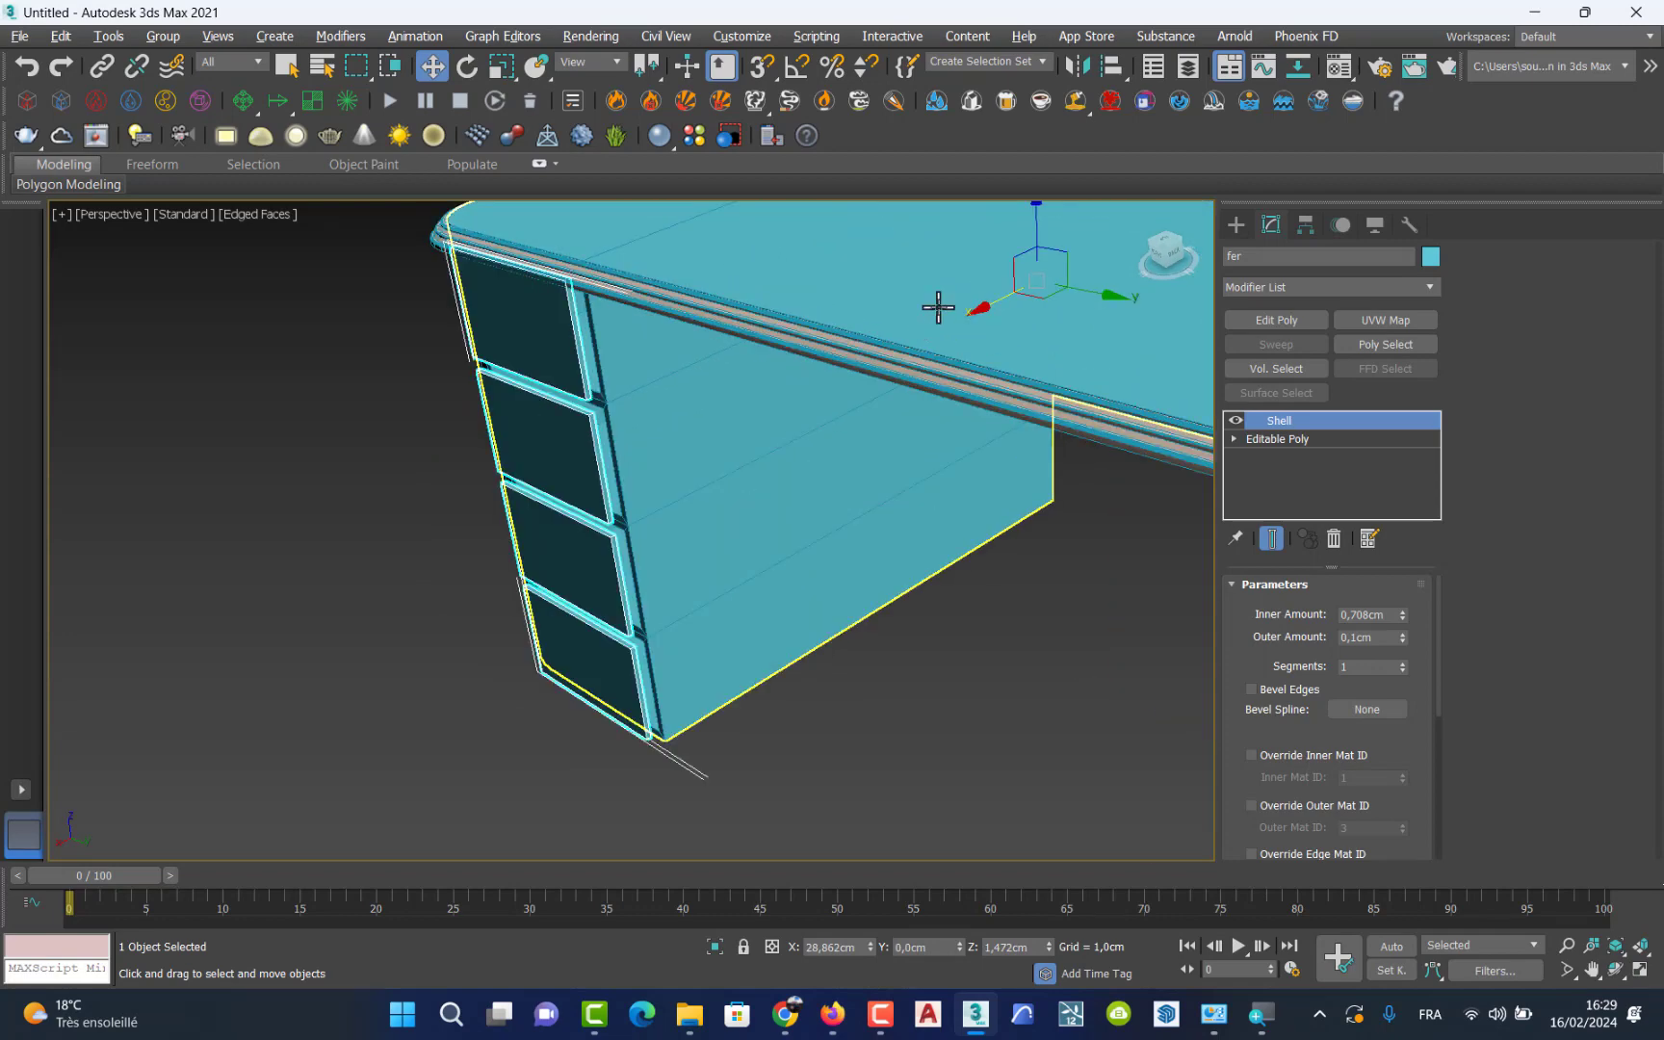
scroll(969, 307, "down", 2)
scroll(980, 309, "up", 2)
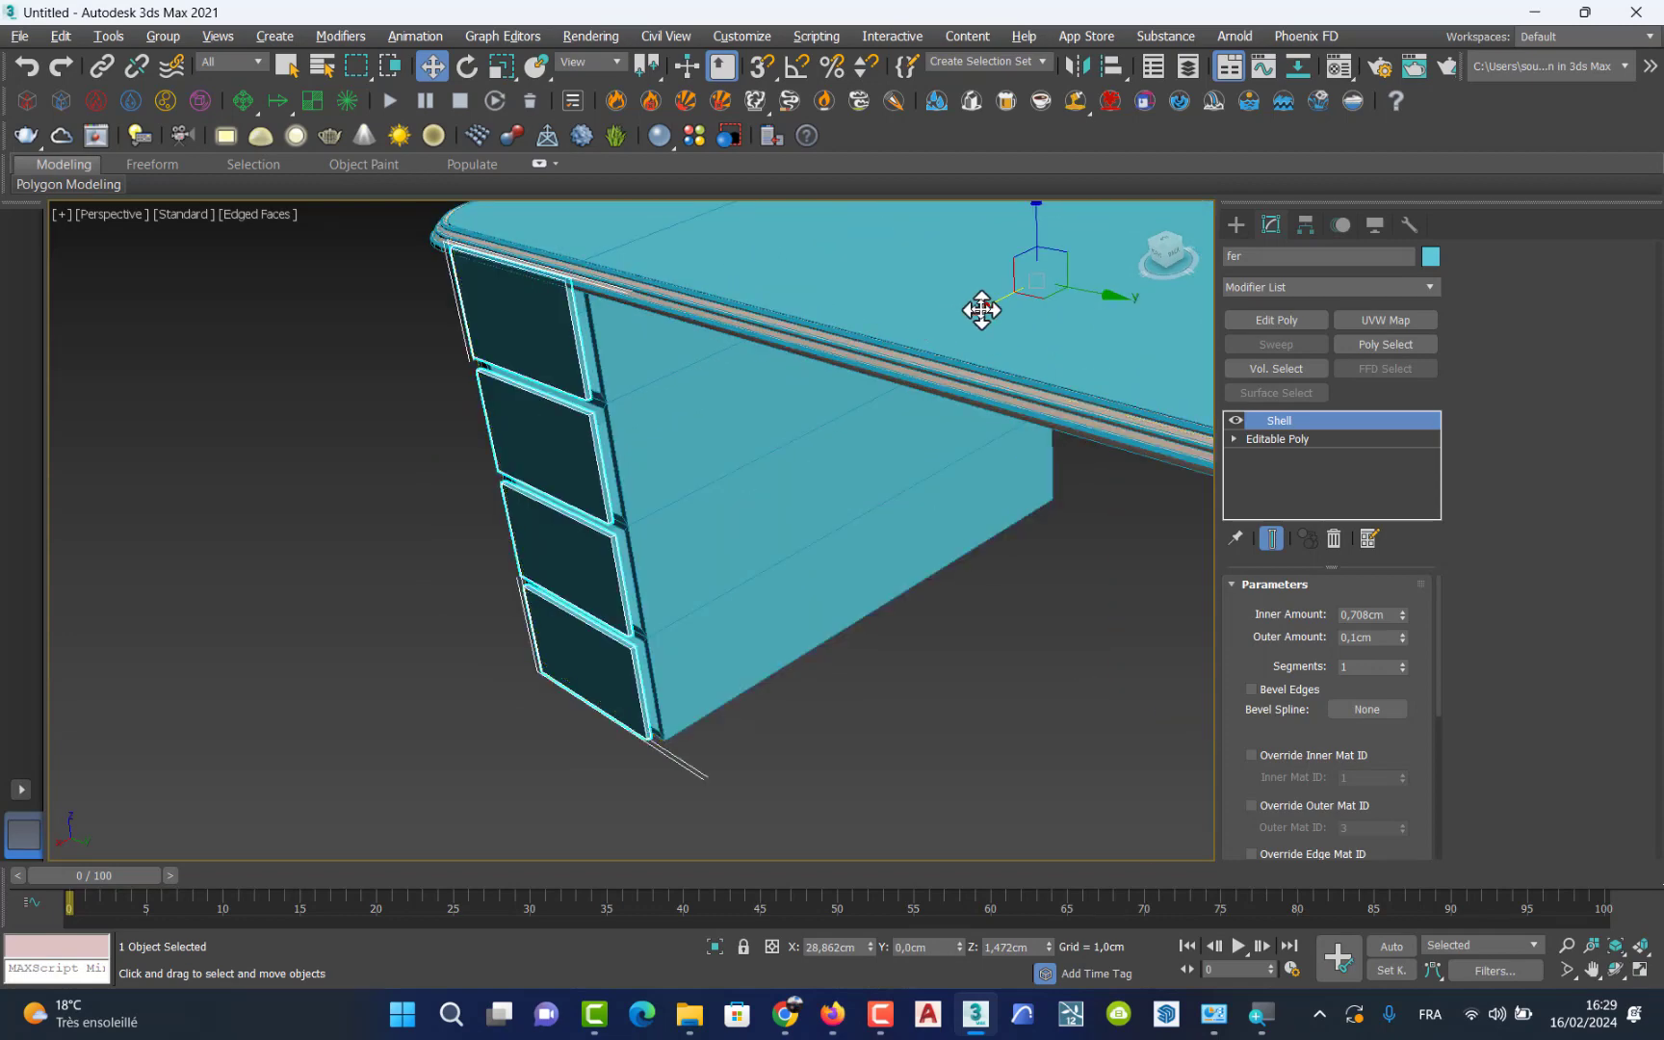
left_click_drag(981, 309, 992, 307)
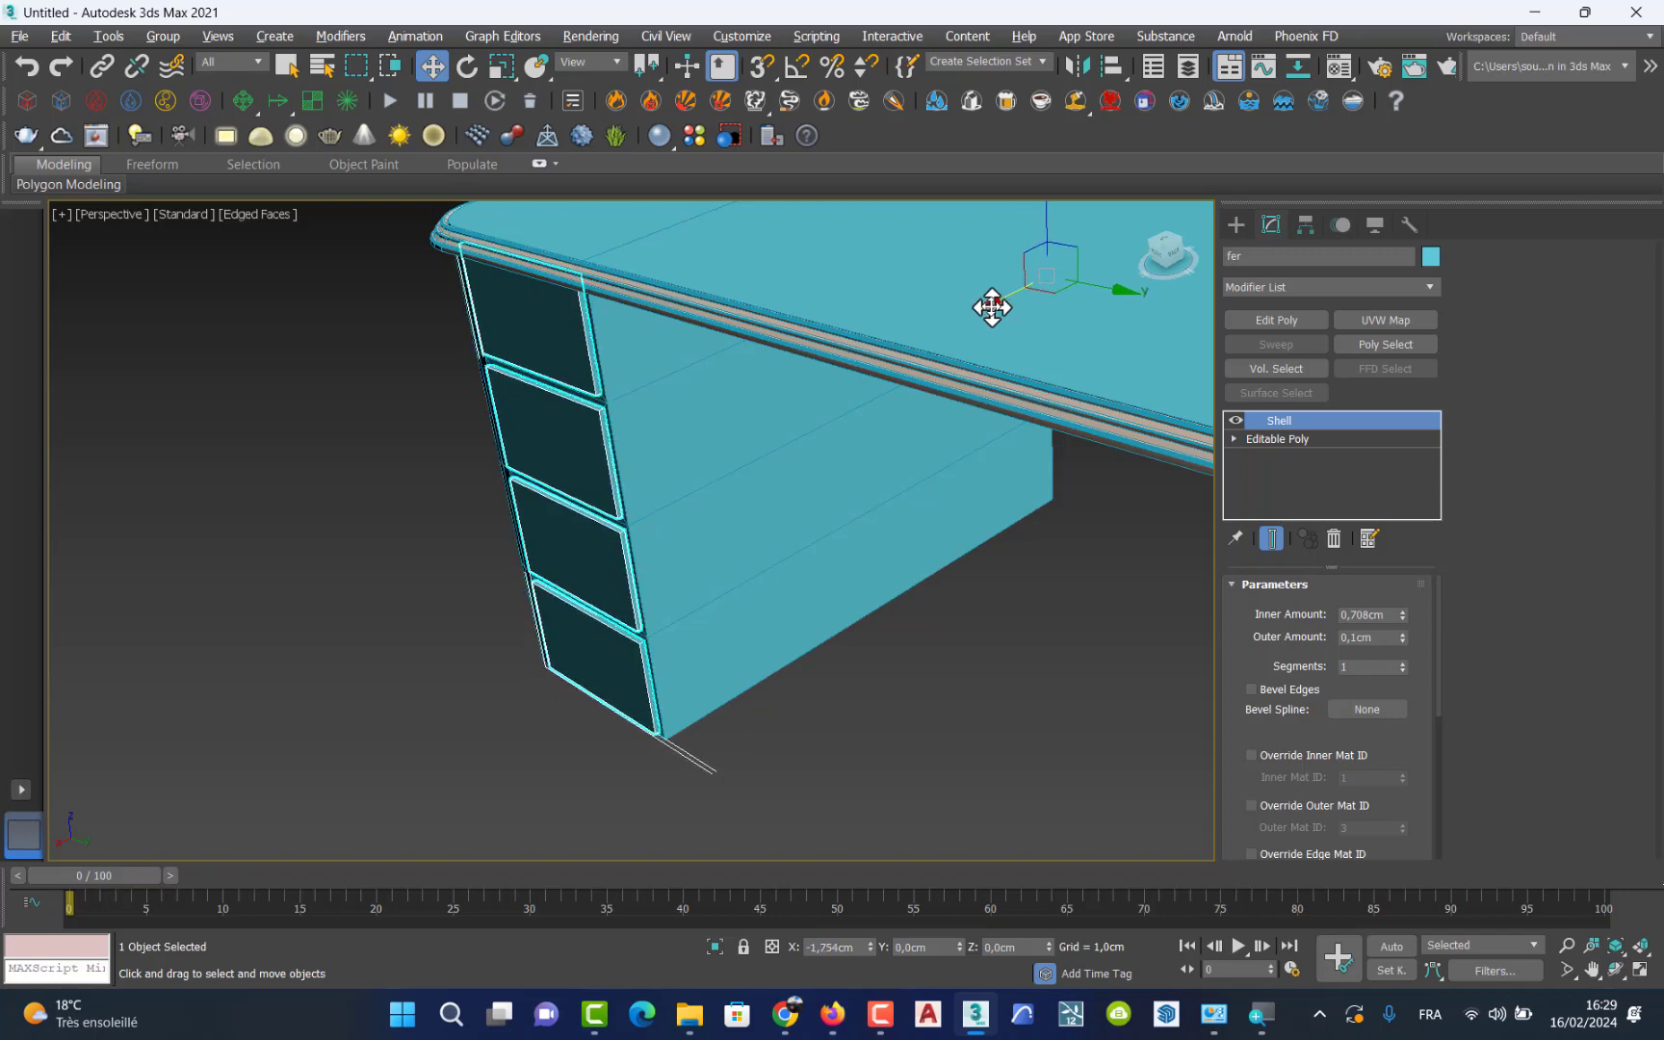
left_click(957, 728)
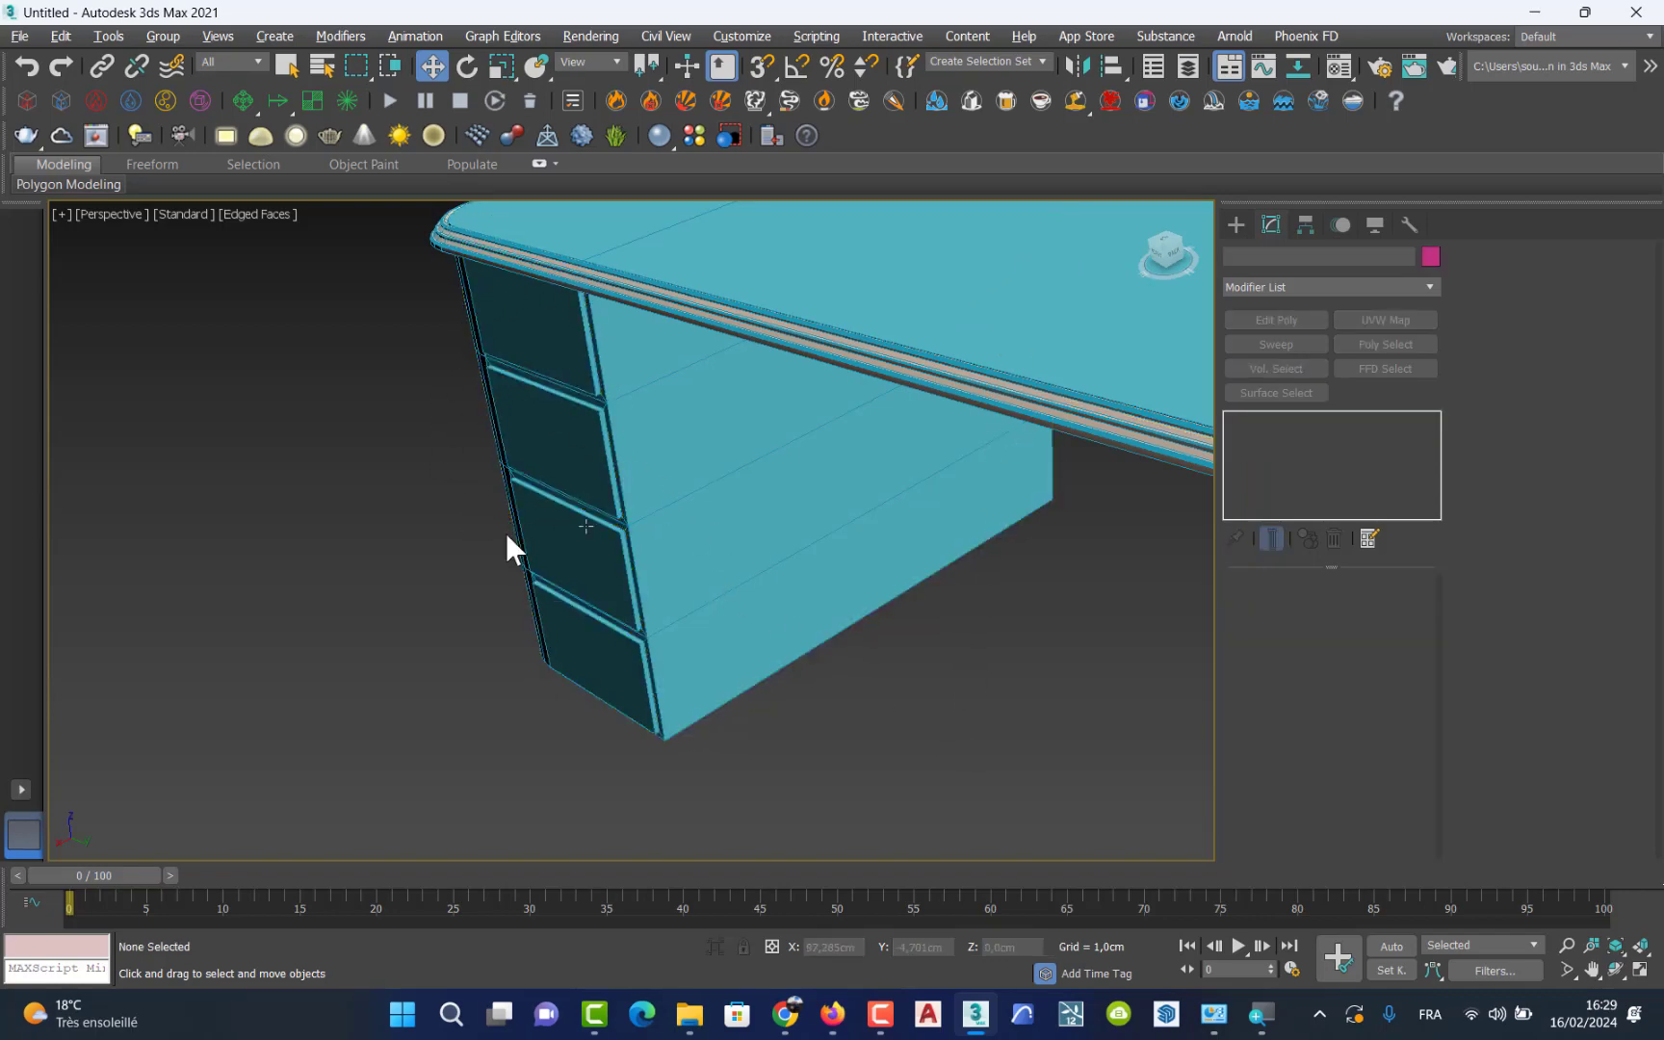
Step: Change the diffuse colour of Material #3 to a dark olive yellow with RGB 90, 80, 11
scroll(626, 441, "down", 4)
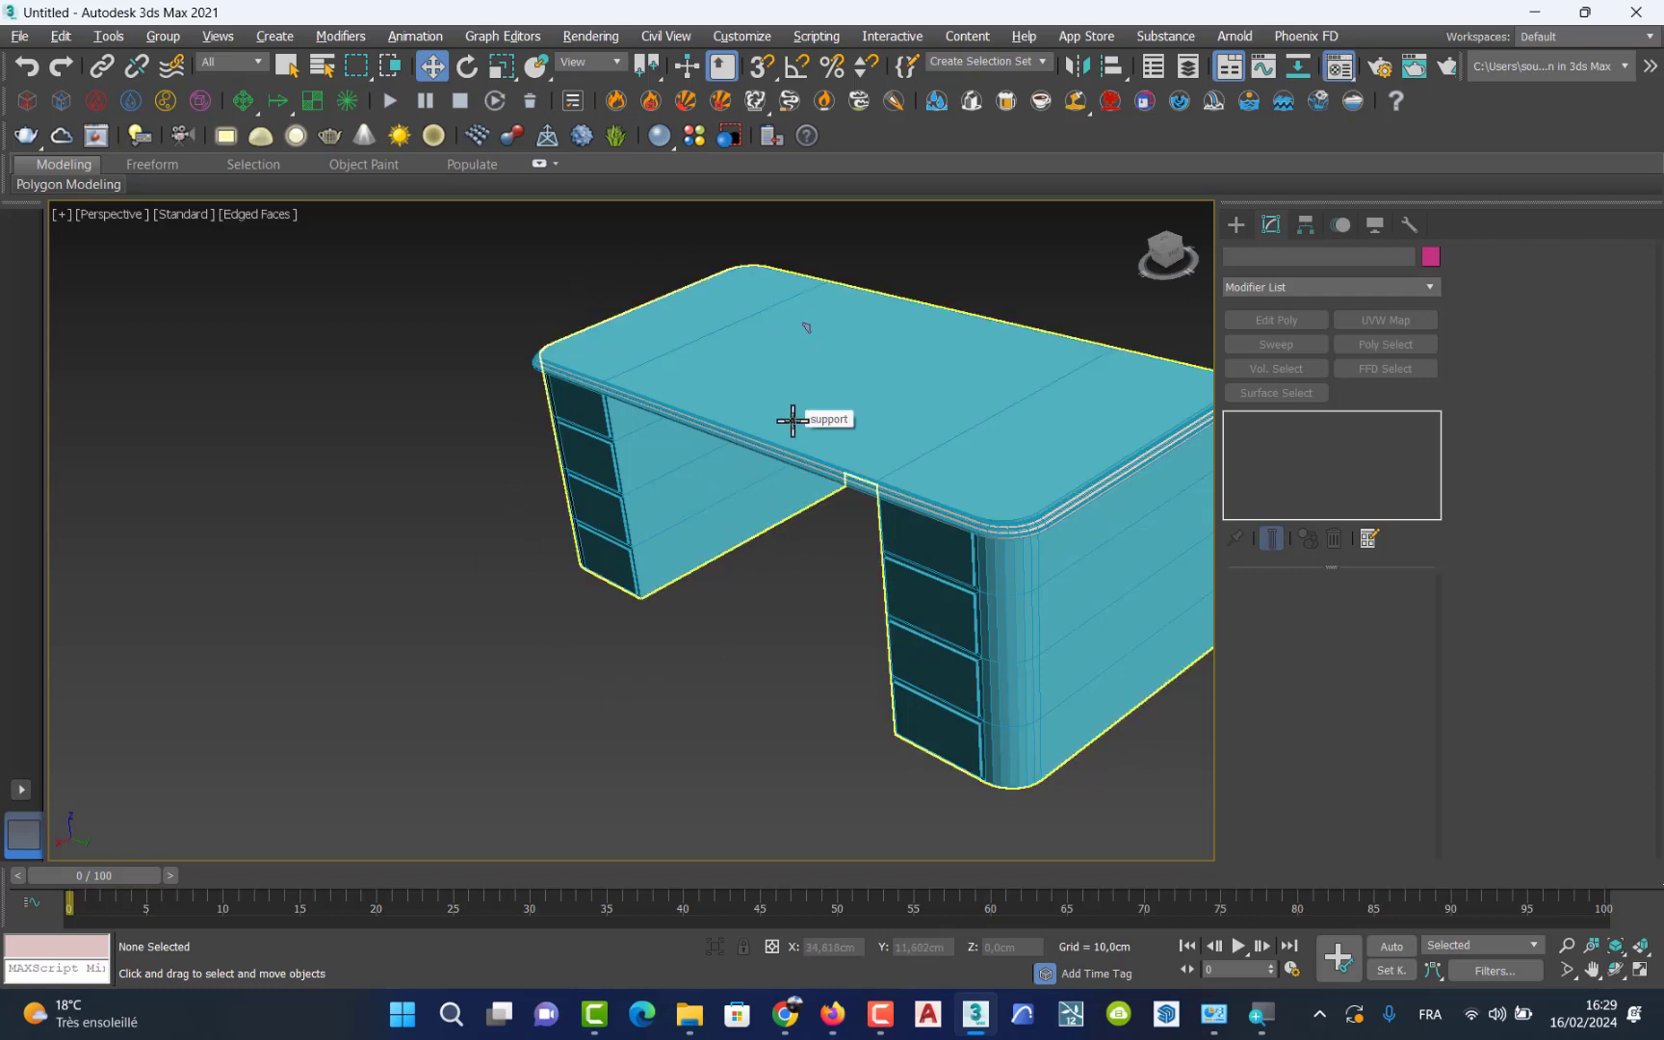
key("m")
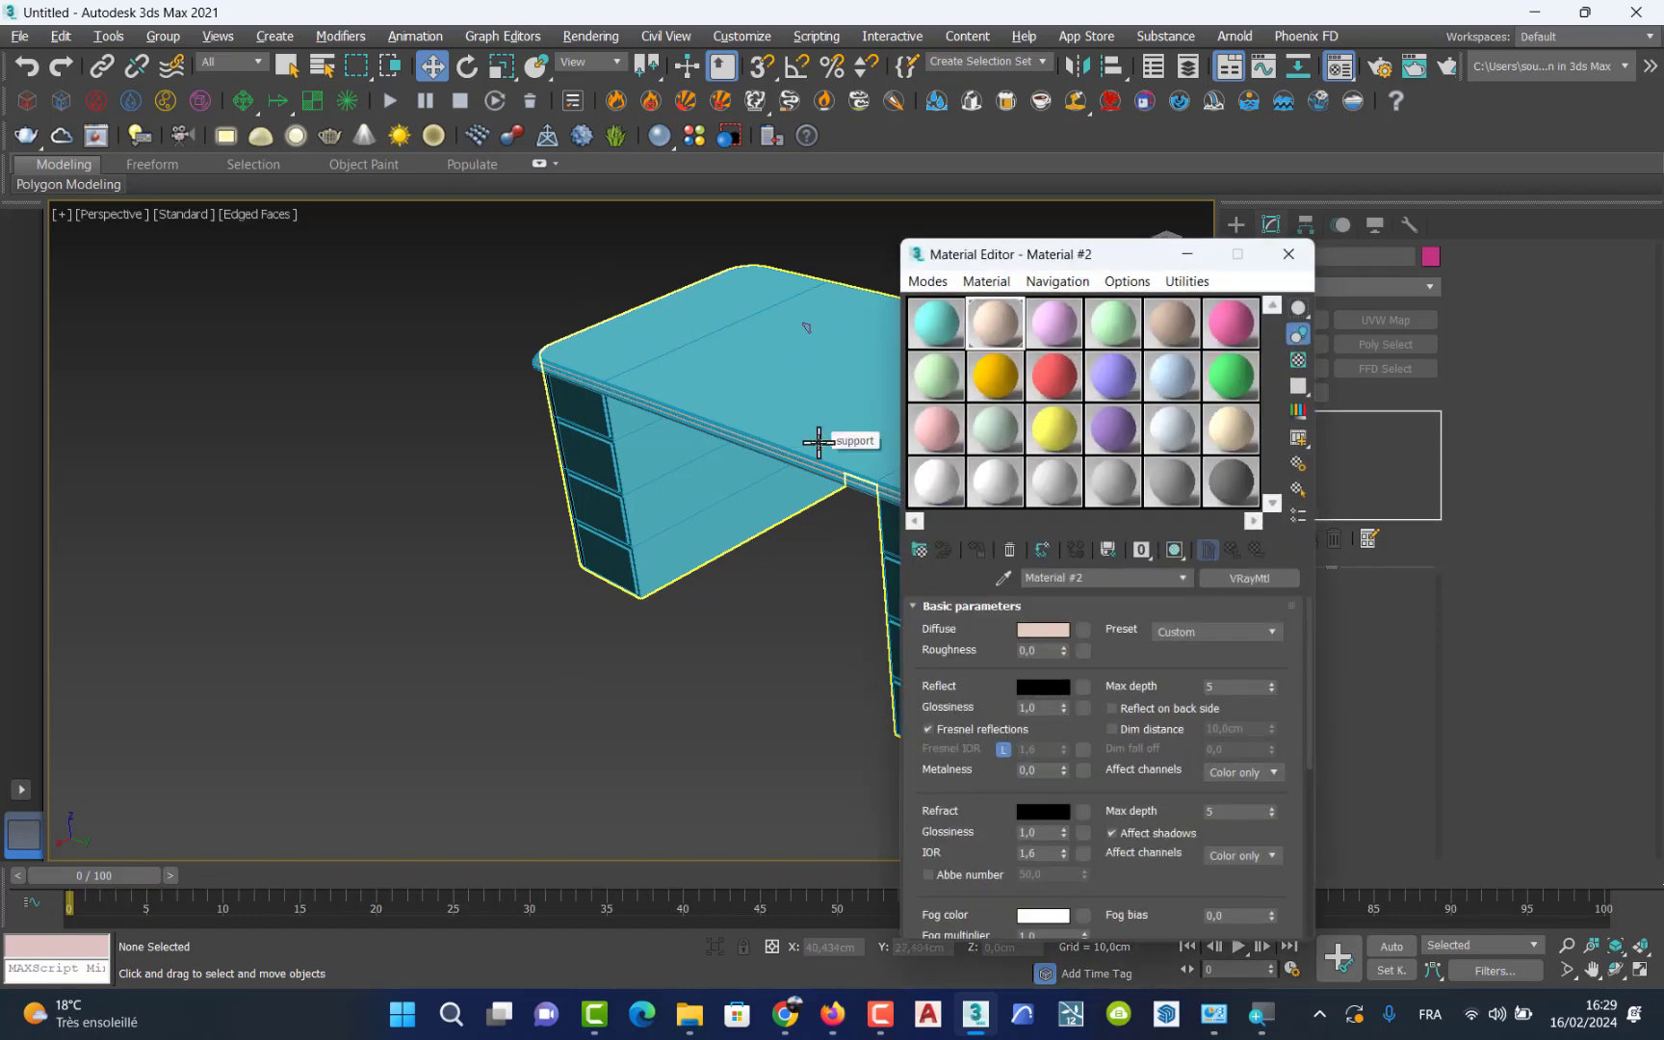
left_click(1058, 328)
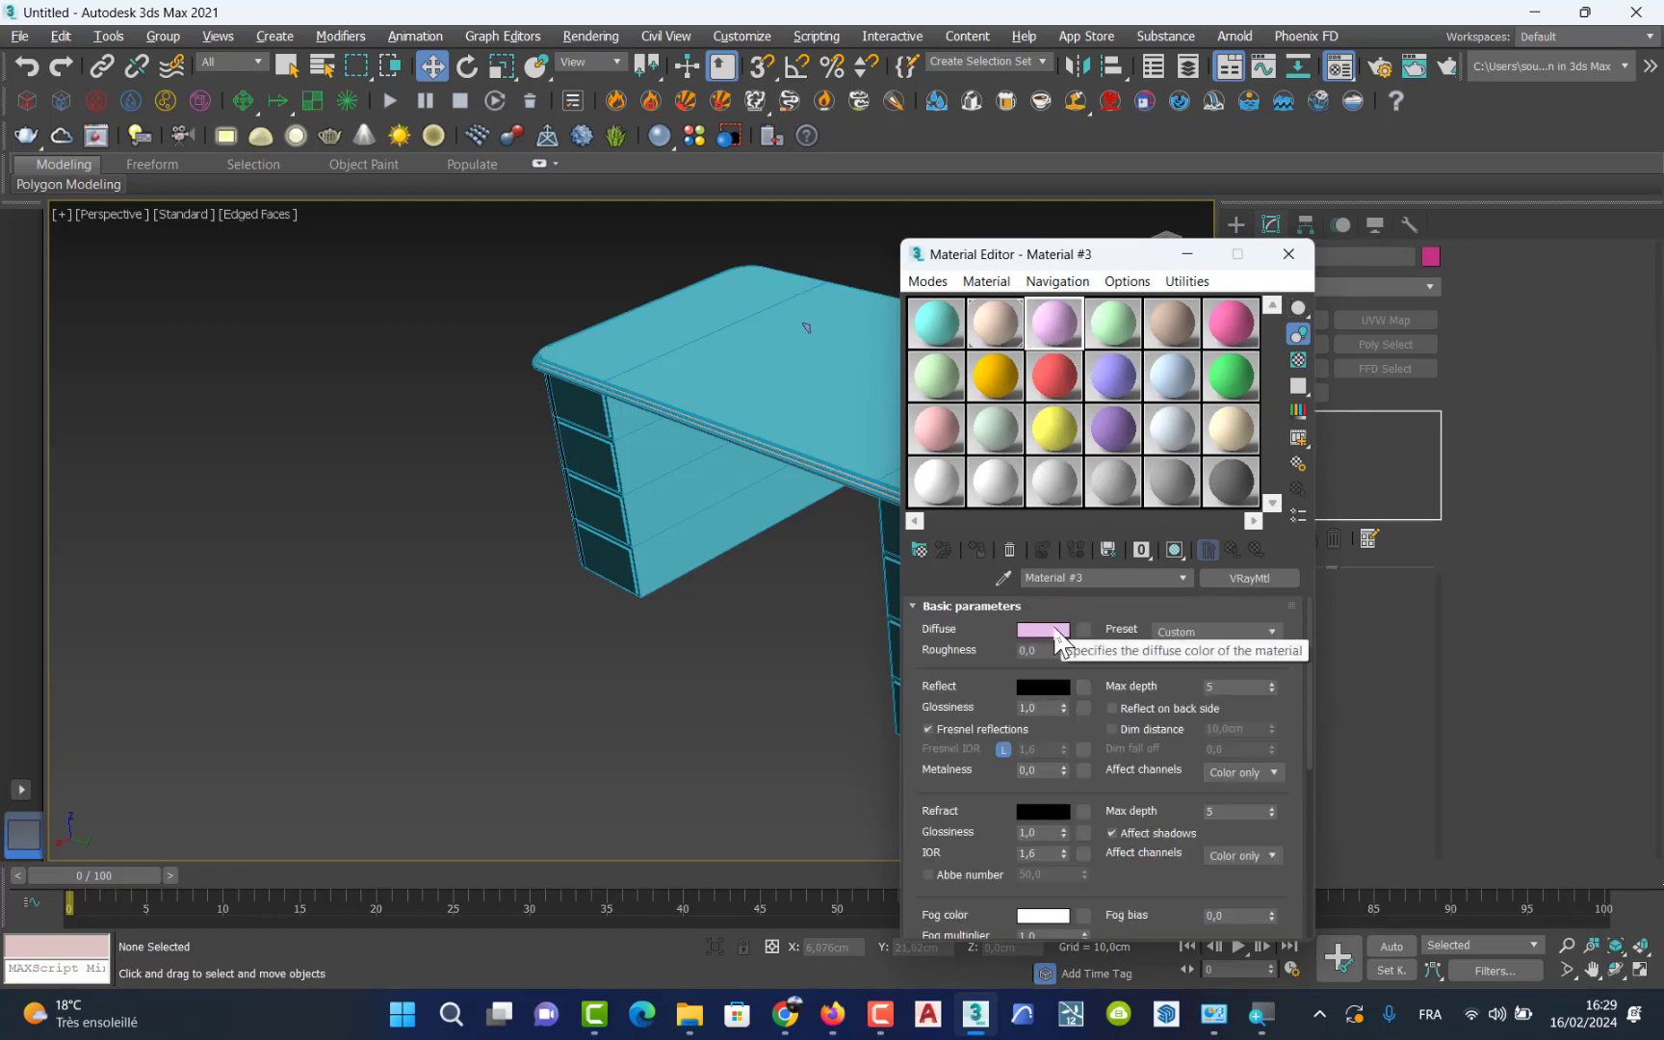
left_click(1043, 630)
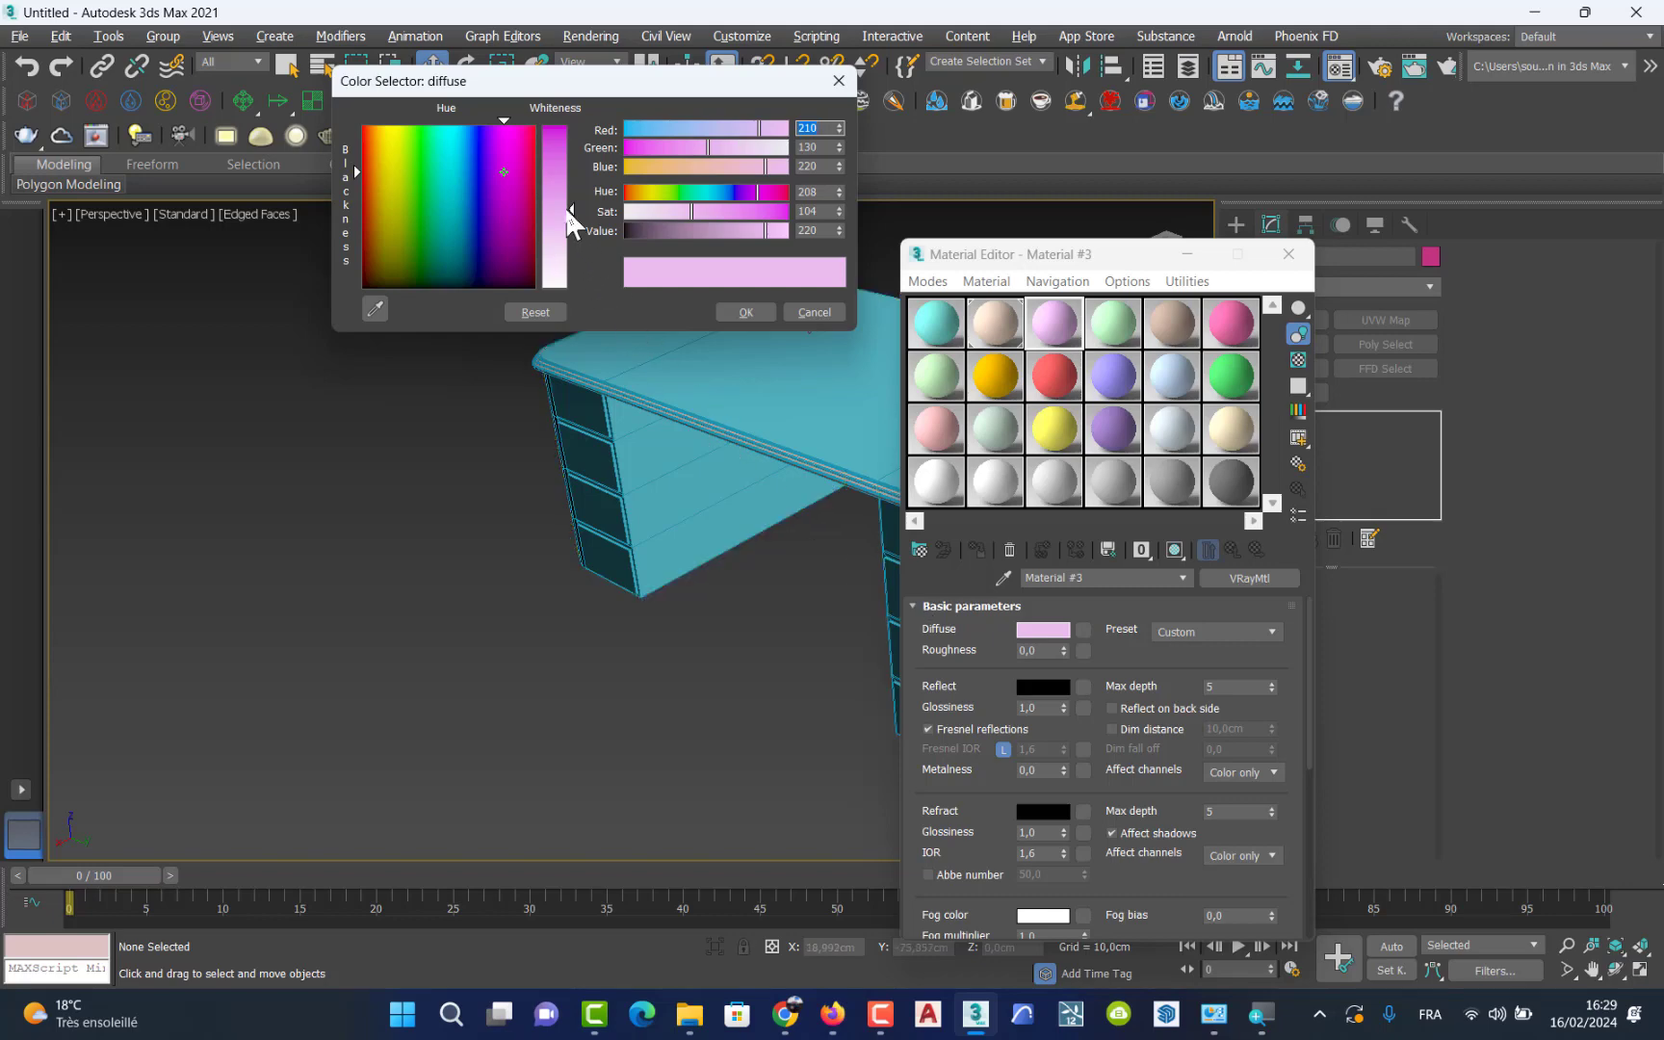
mouse_move(403, 165)
left_mouse_down()
mouse_move(386, 200)
mouse_move(387, 181)
left_mouse_up()
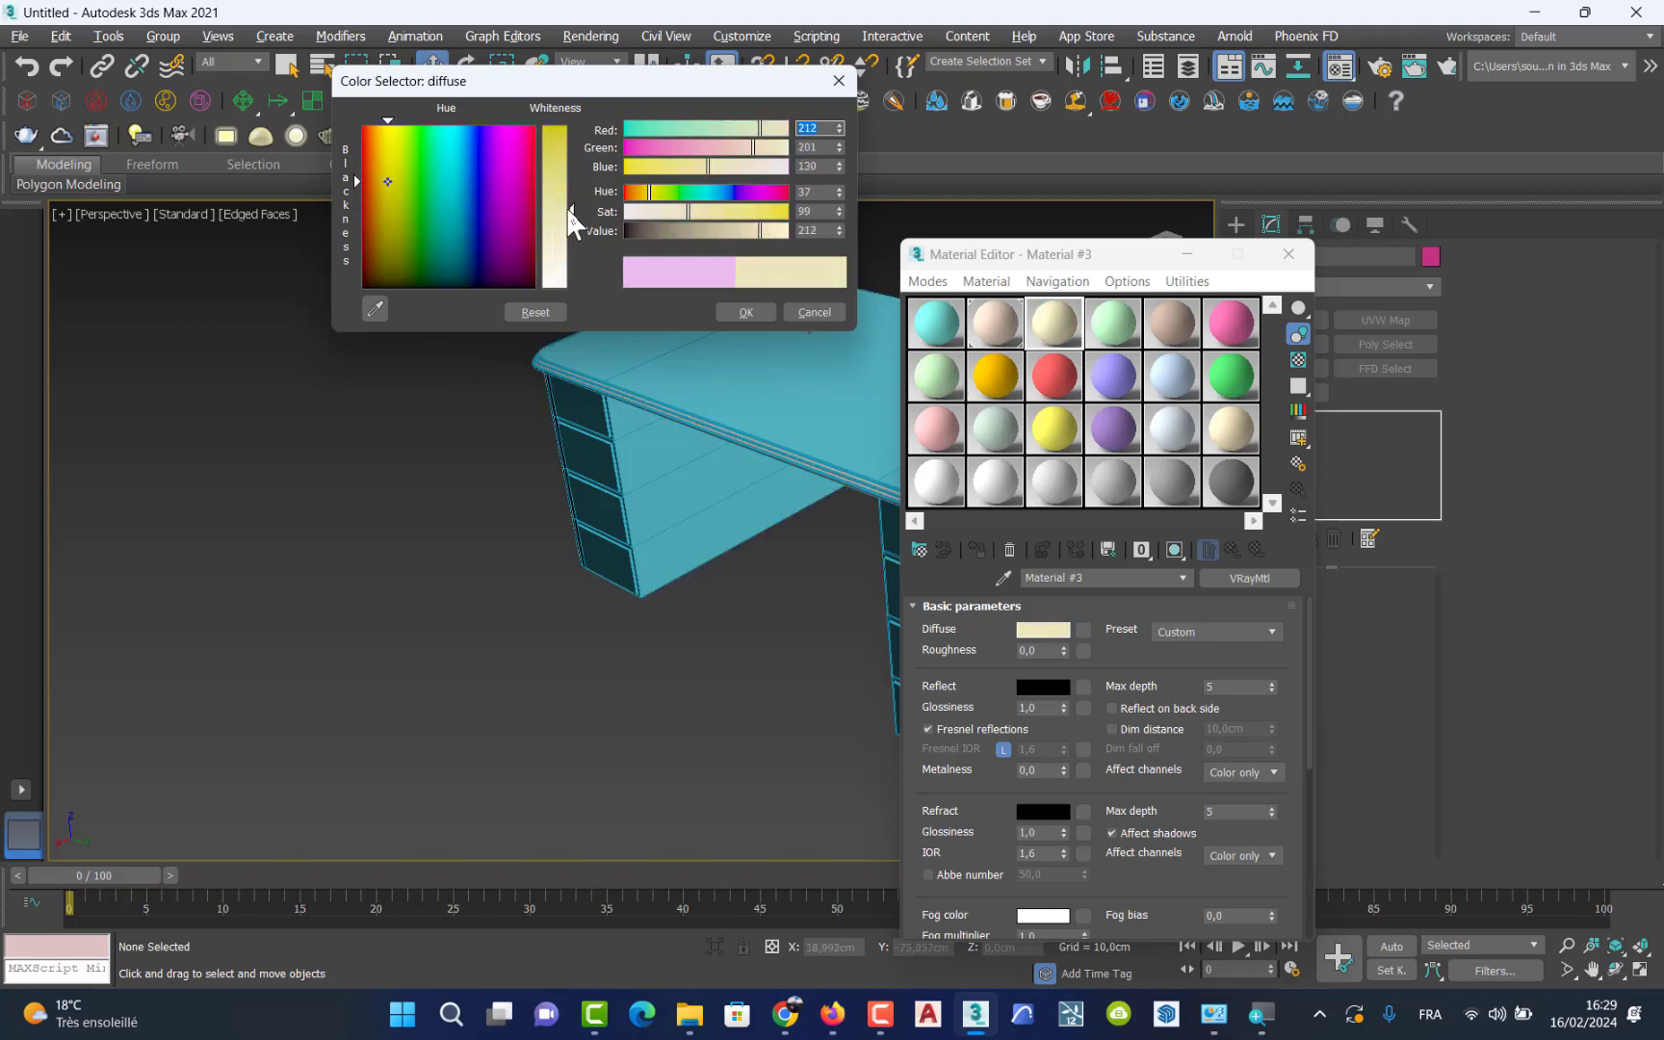
left_click_drag(570, 212, 572, 150)
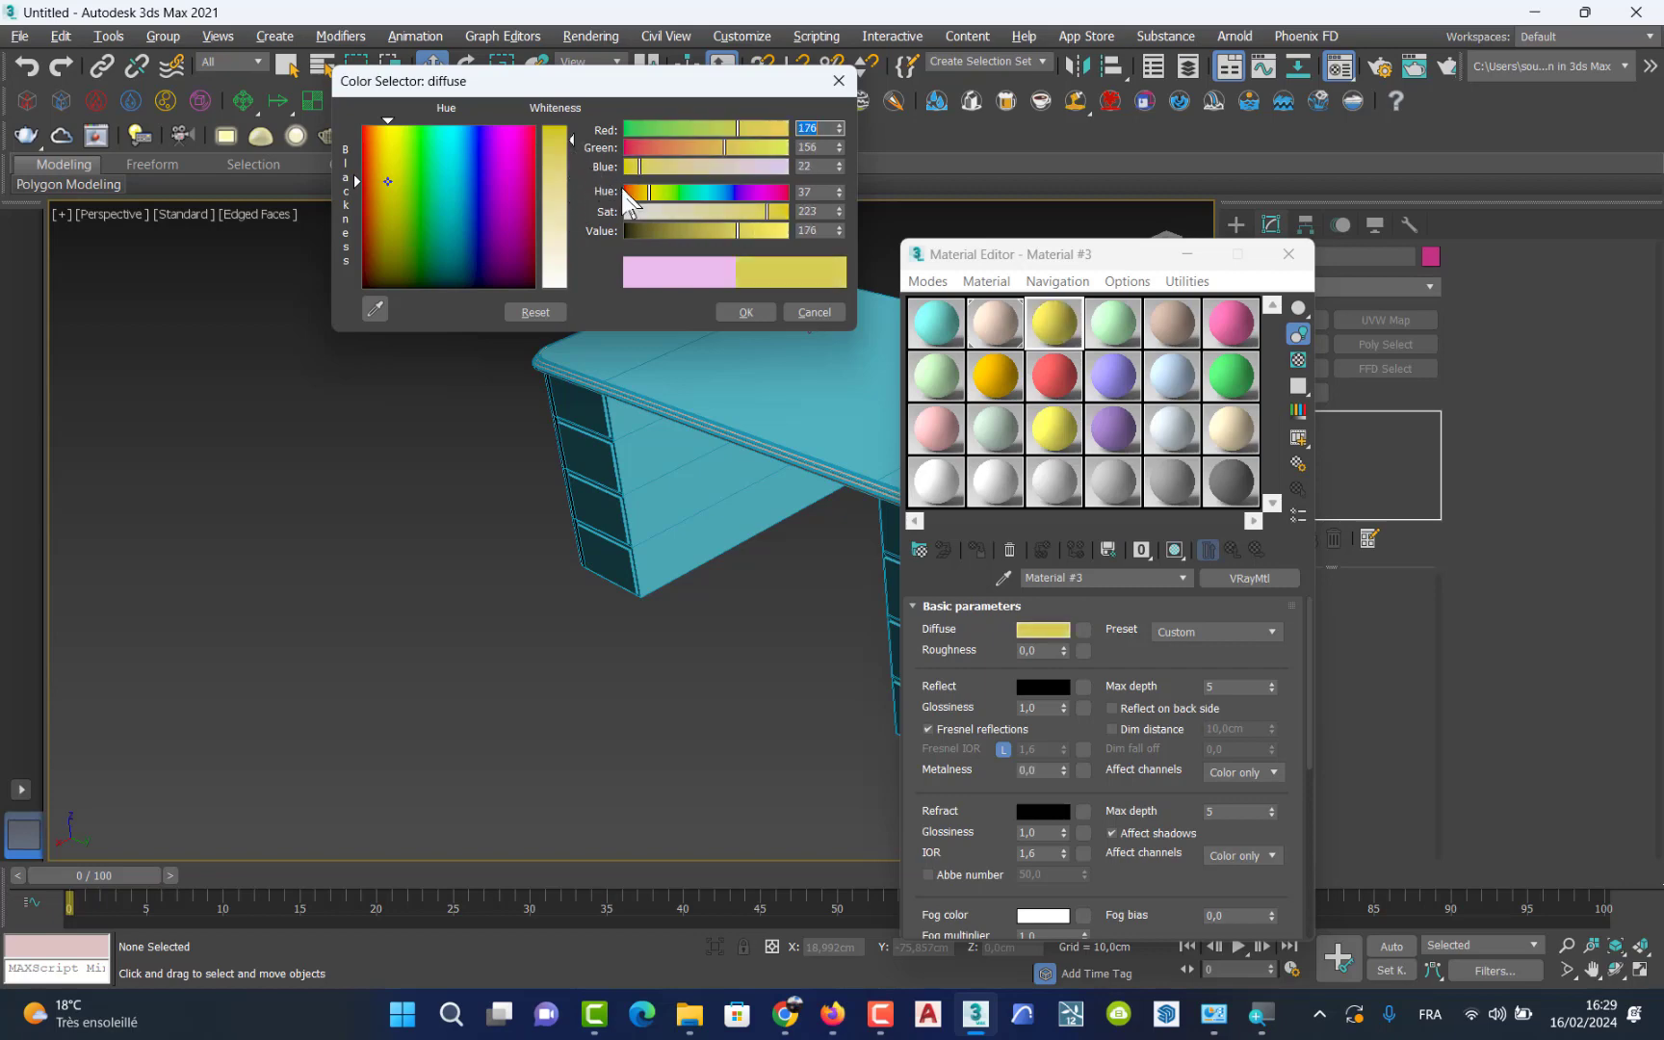
left_click_drag(736, 231, 680, 231)
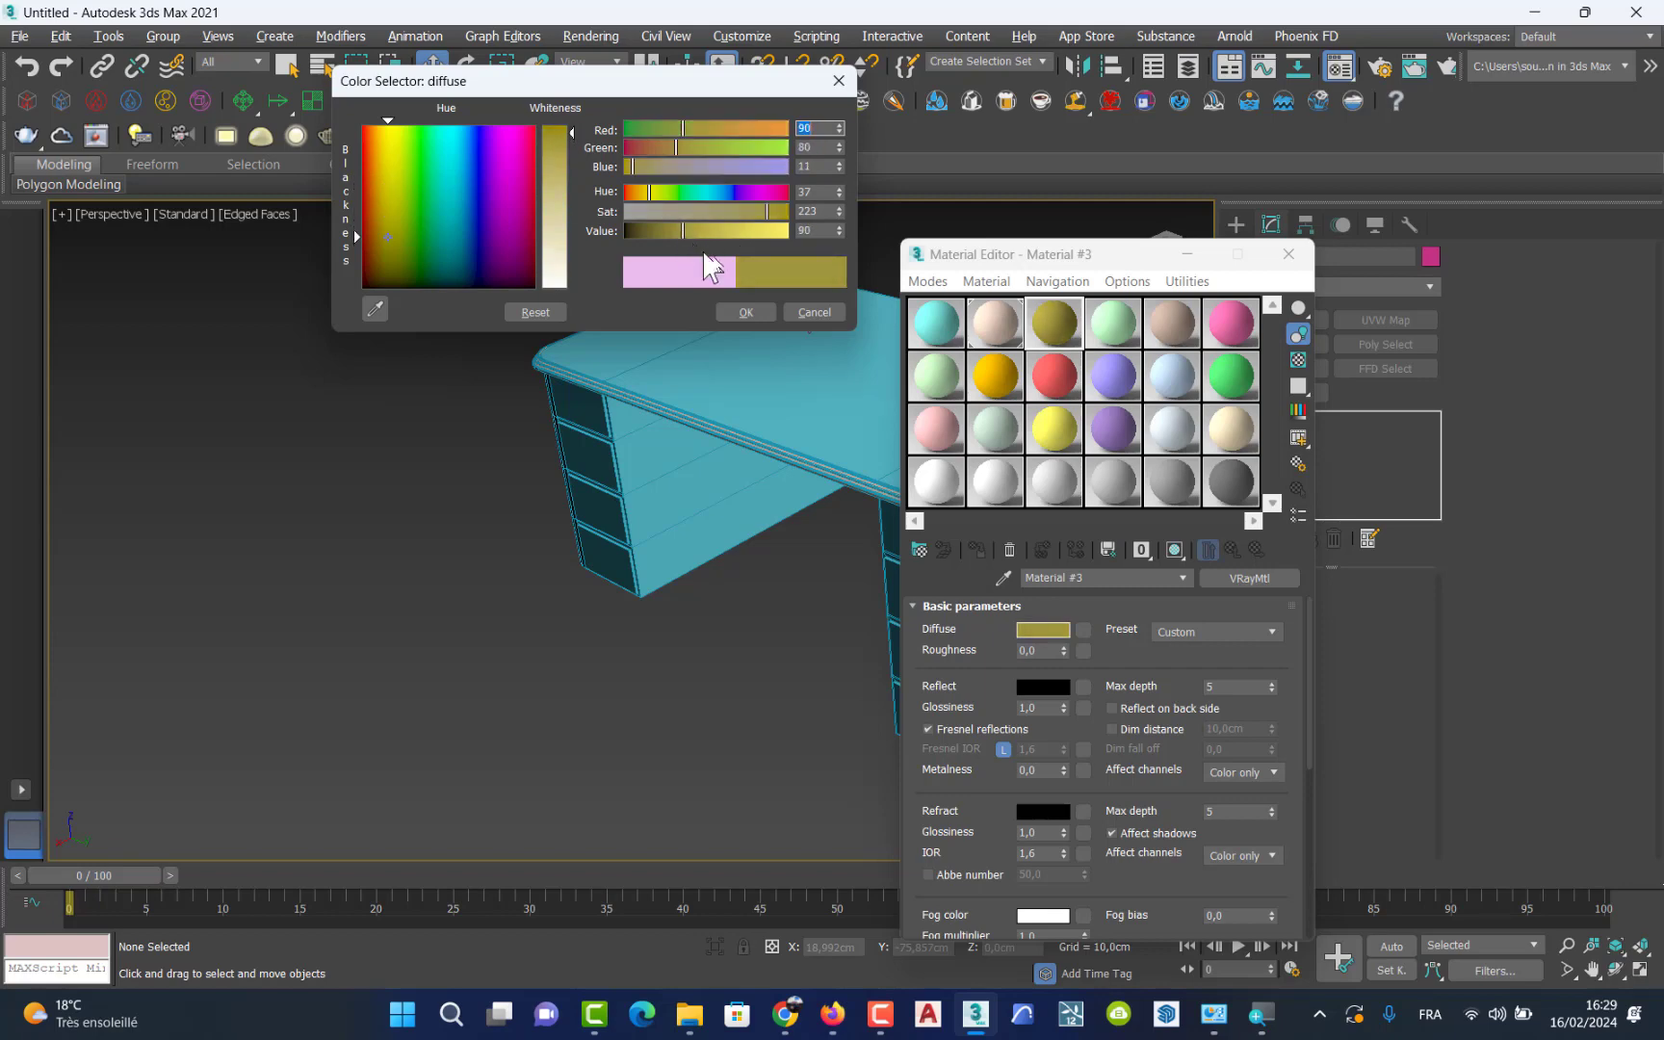
left_click(752, 311)
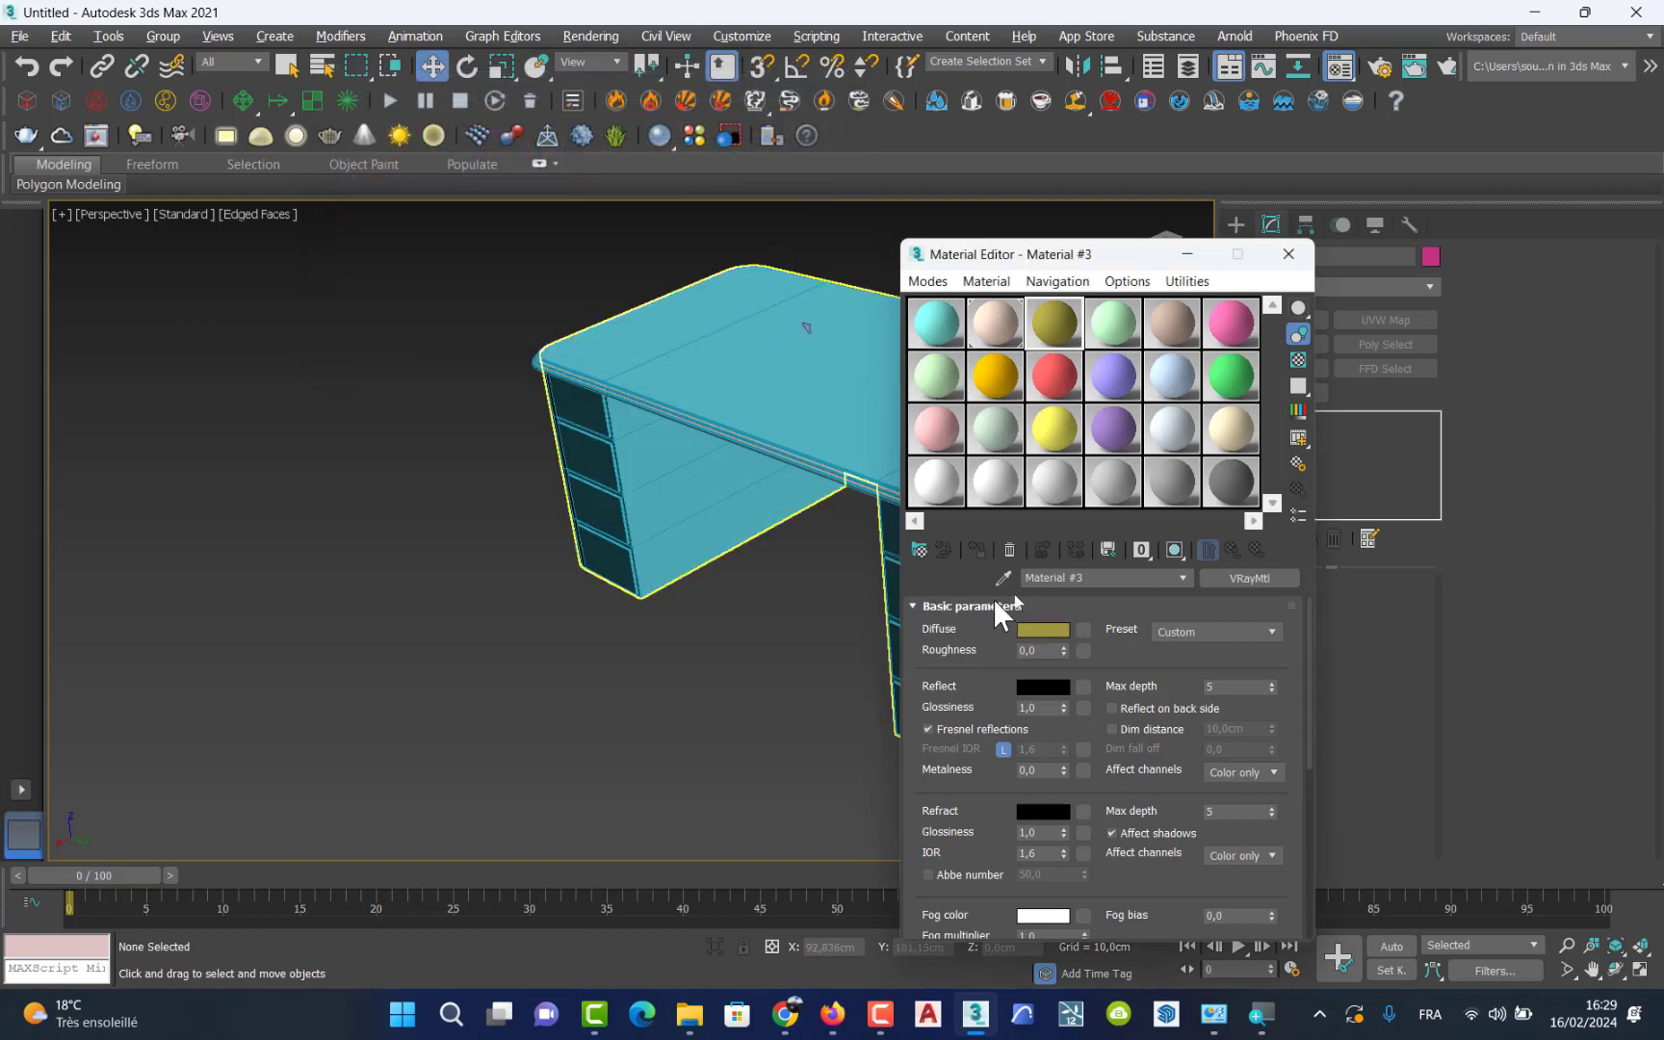
Step: Assign the olive Material #3 to the fer drawer-front panels and deselect them
left_click(586, 449)
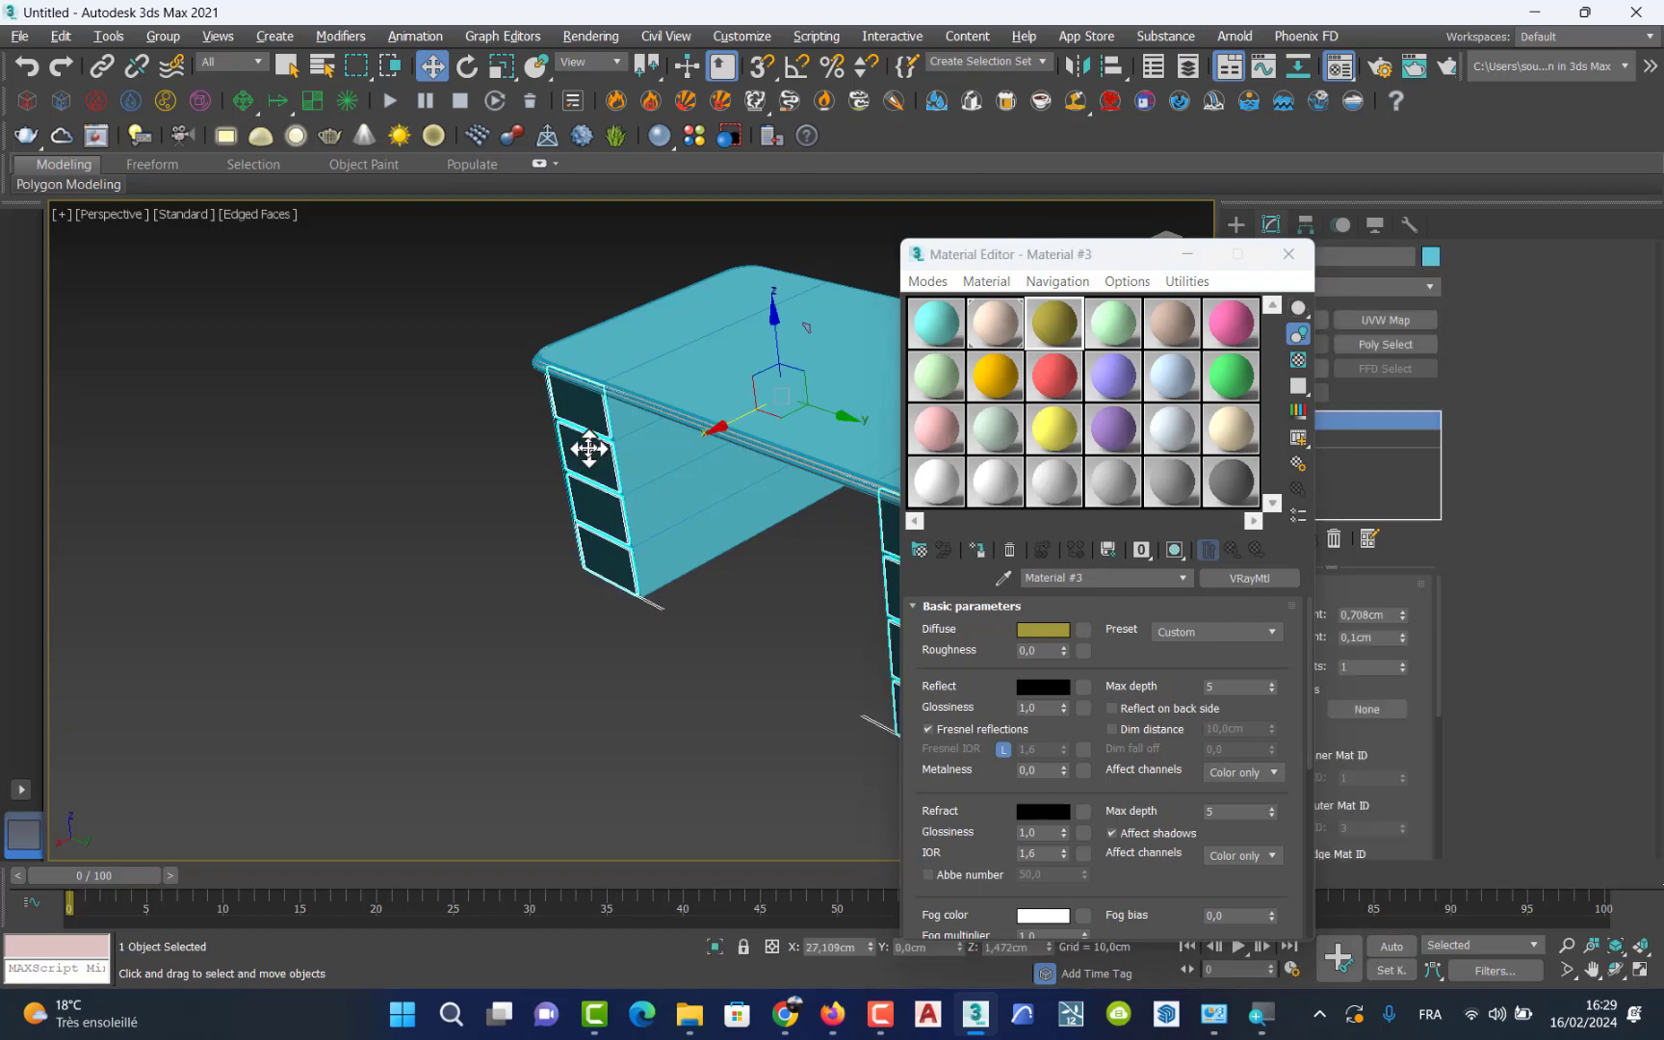
left_click(976, 547)
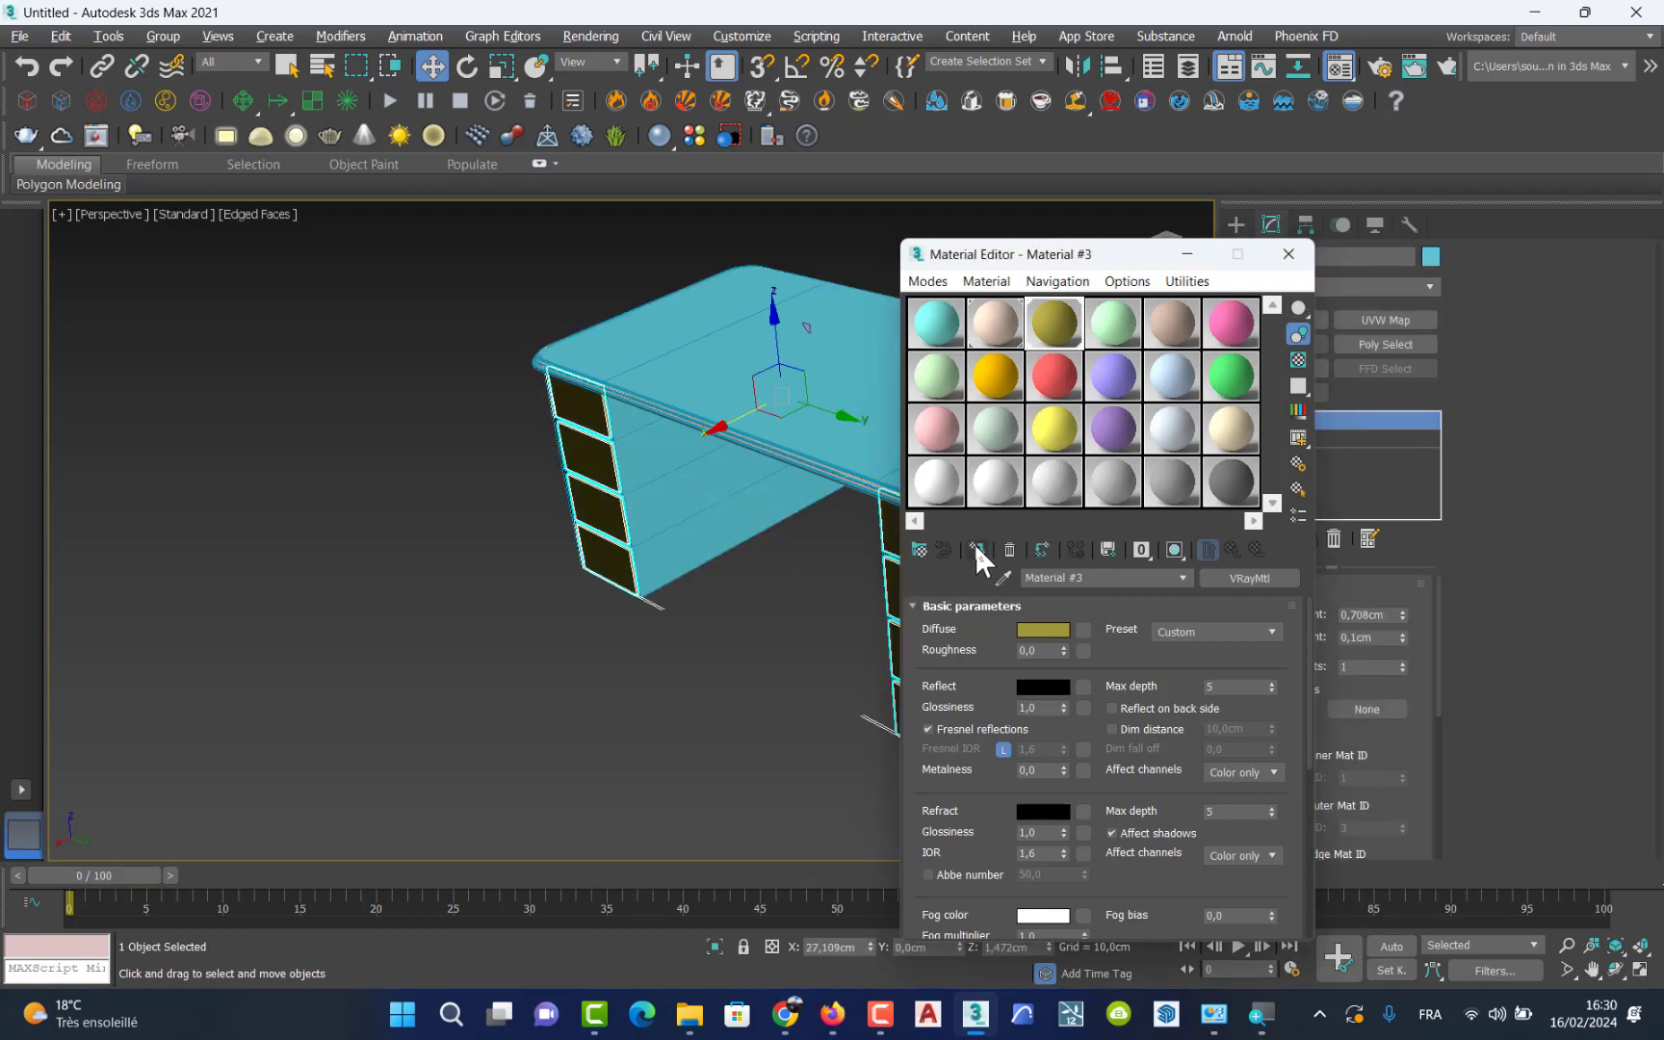
left_click(709, 626)
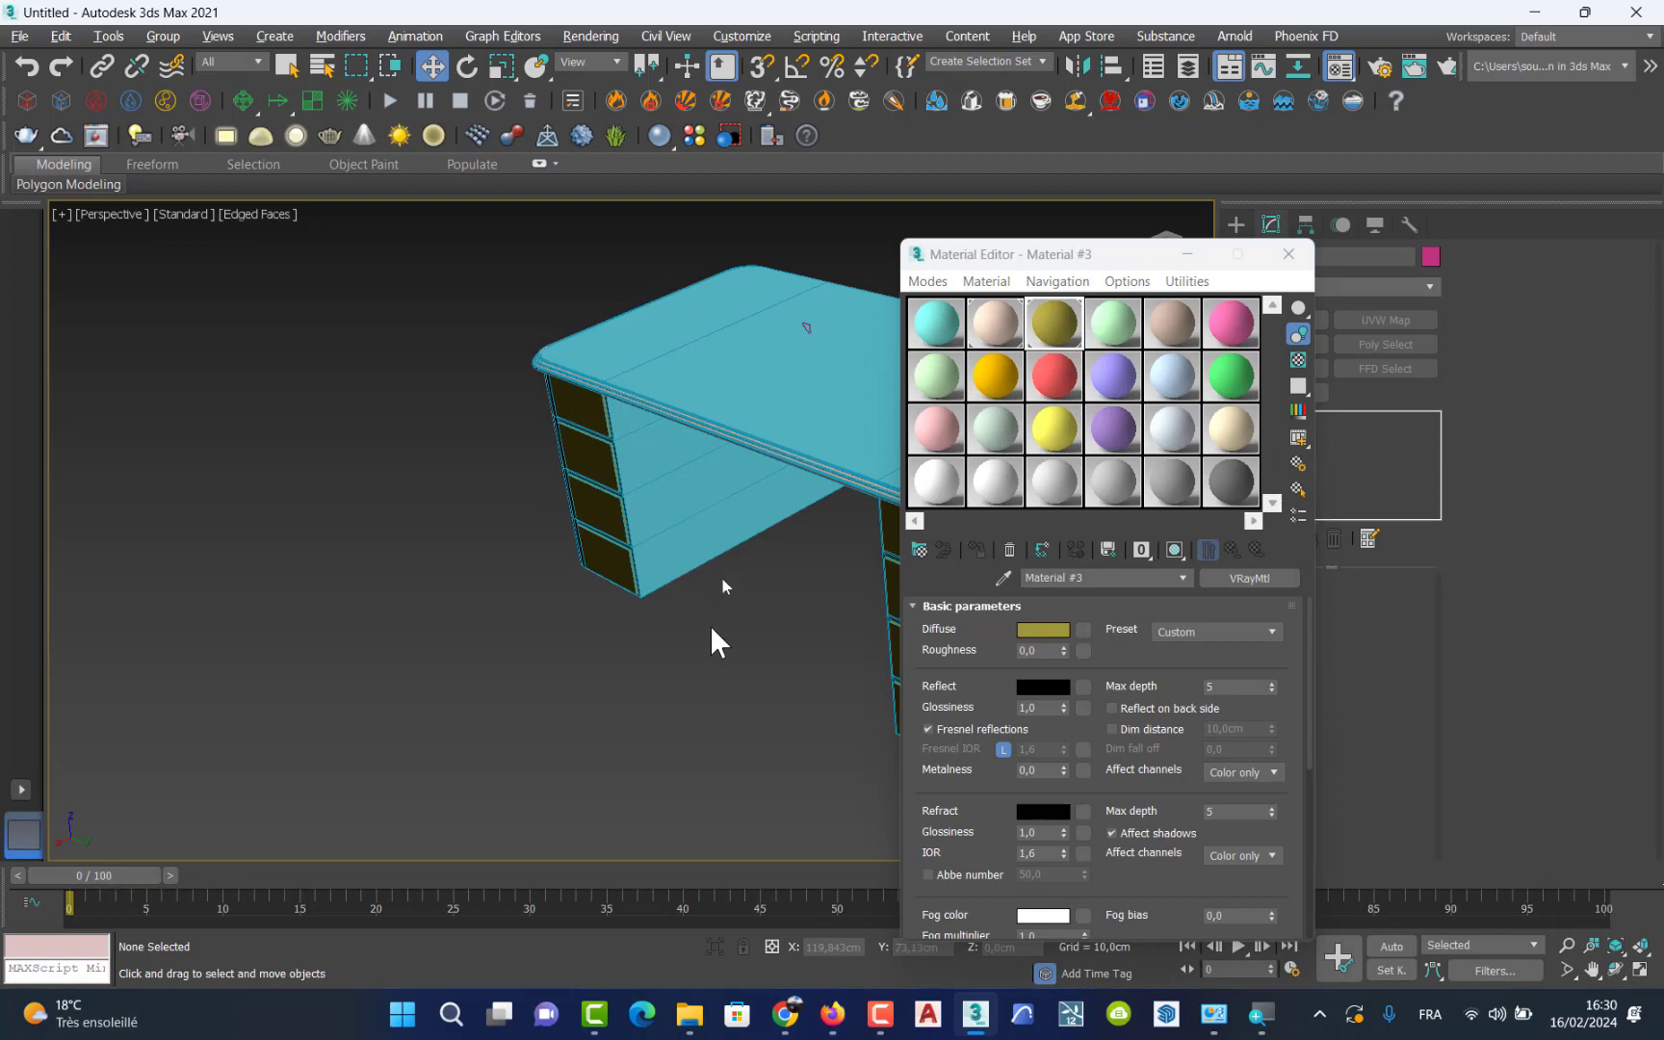
Step: Assign the beige Material #2 to the desk's support body
left_click(741, 378)
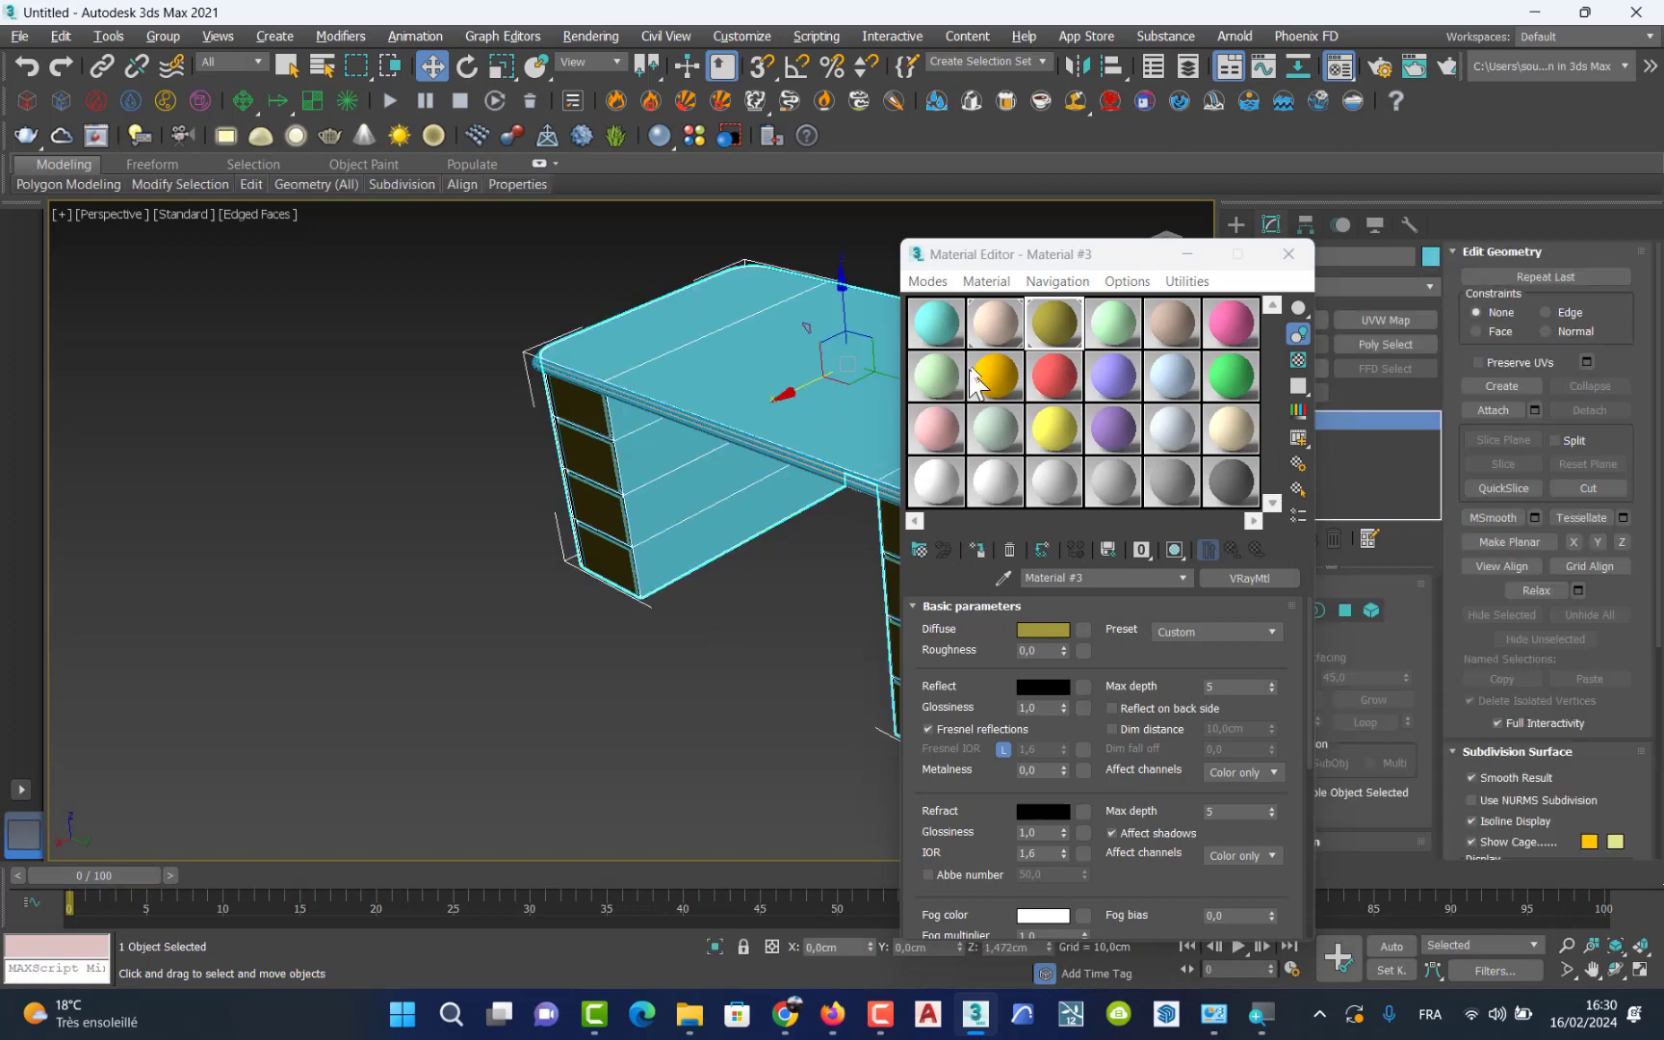
left_click(998, 343)
left_click(976, 547)
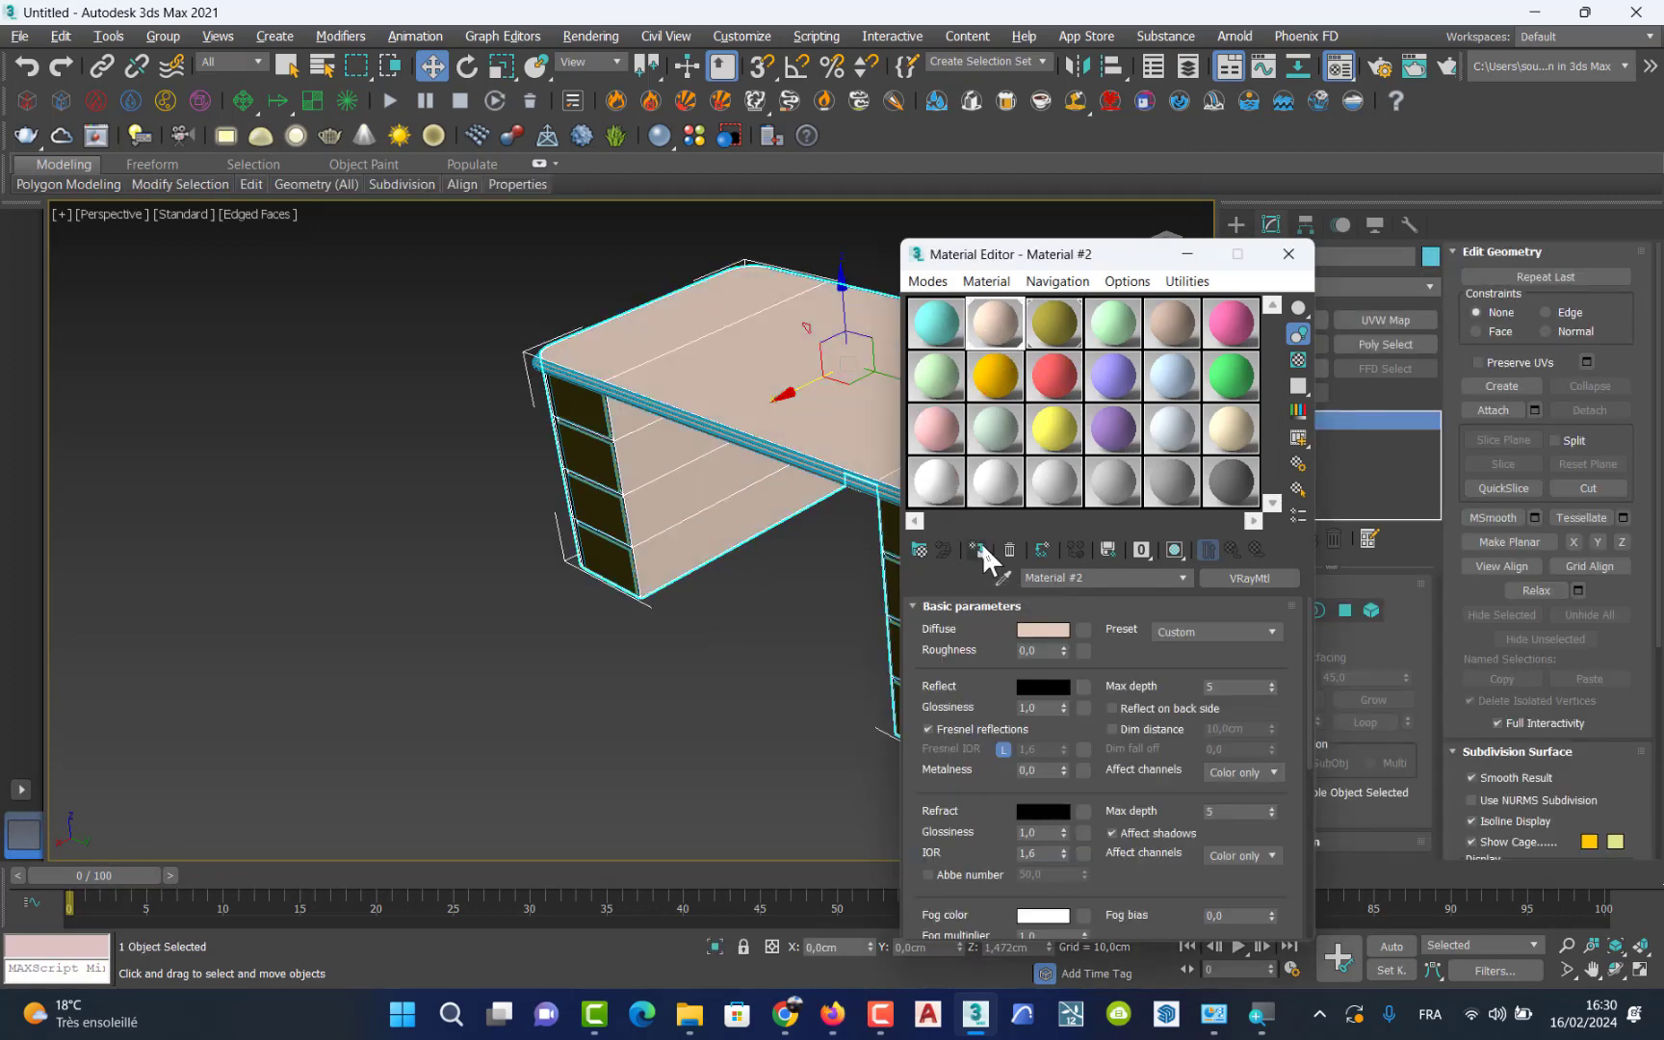
Step: Assign the olive Material #3 to the swept moulding around the desk top's edge, and close the Material Editor
left_click(768, 448)
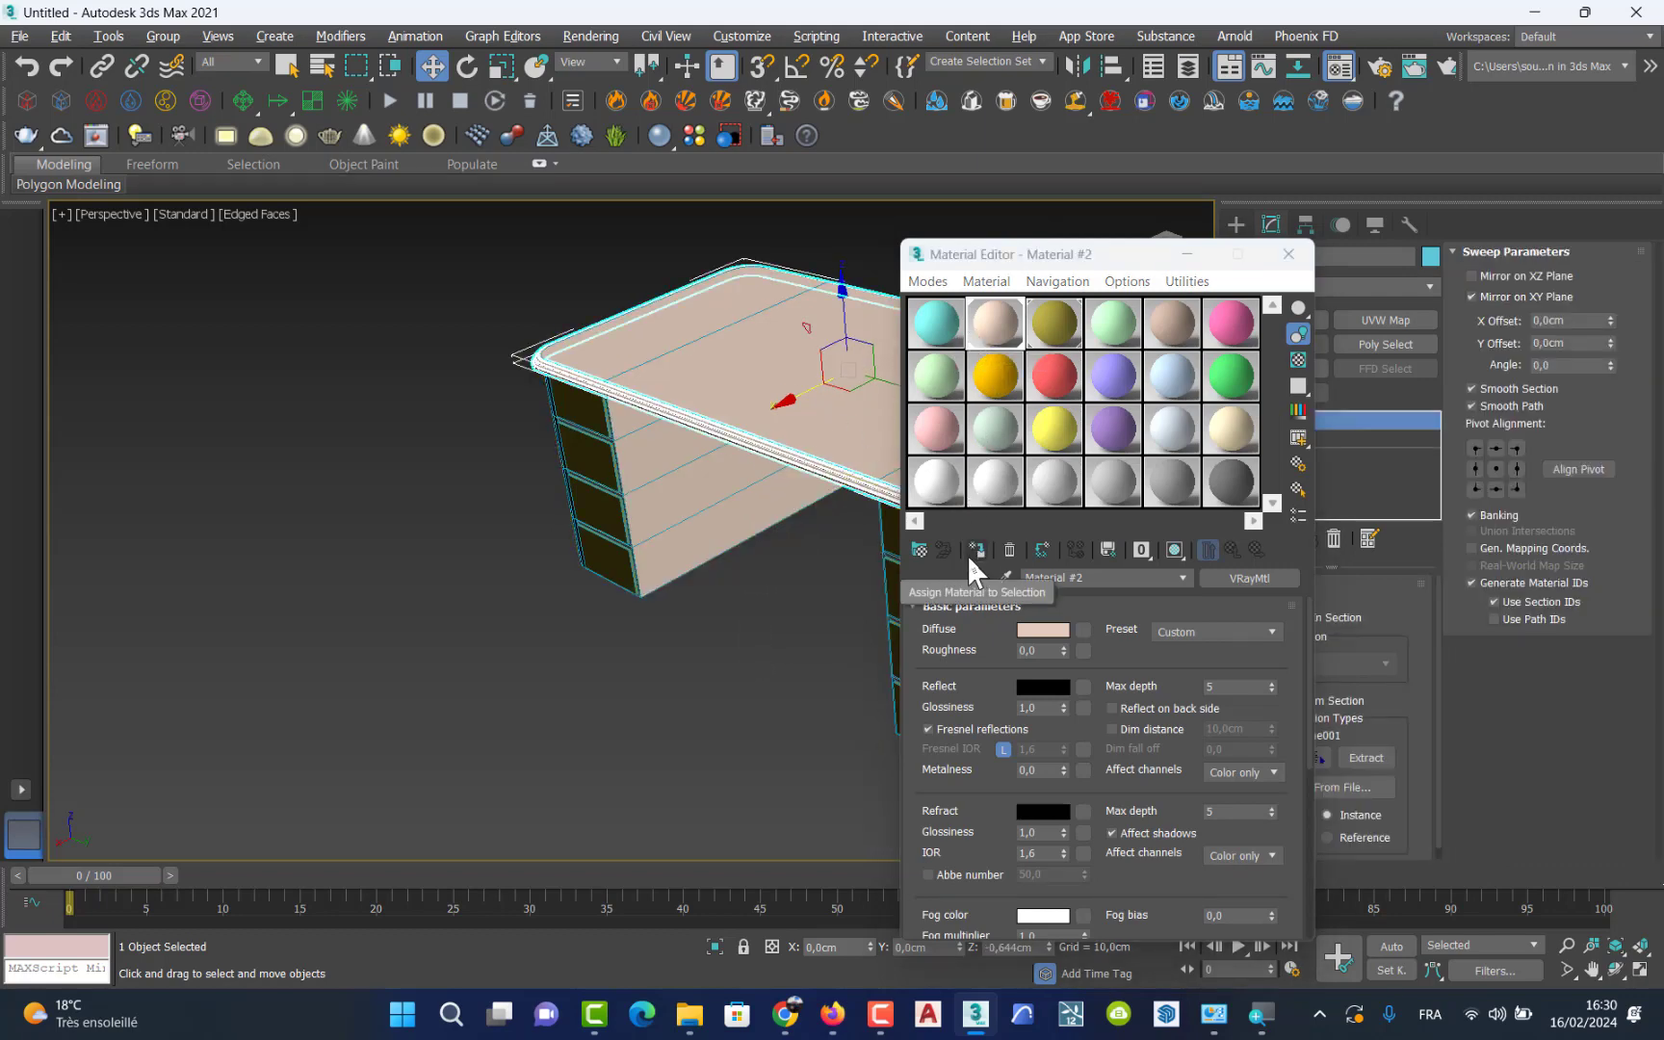
left_click(1055, 322)
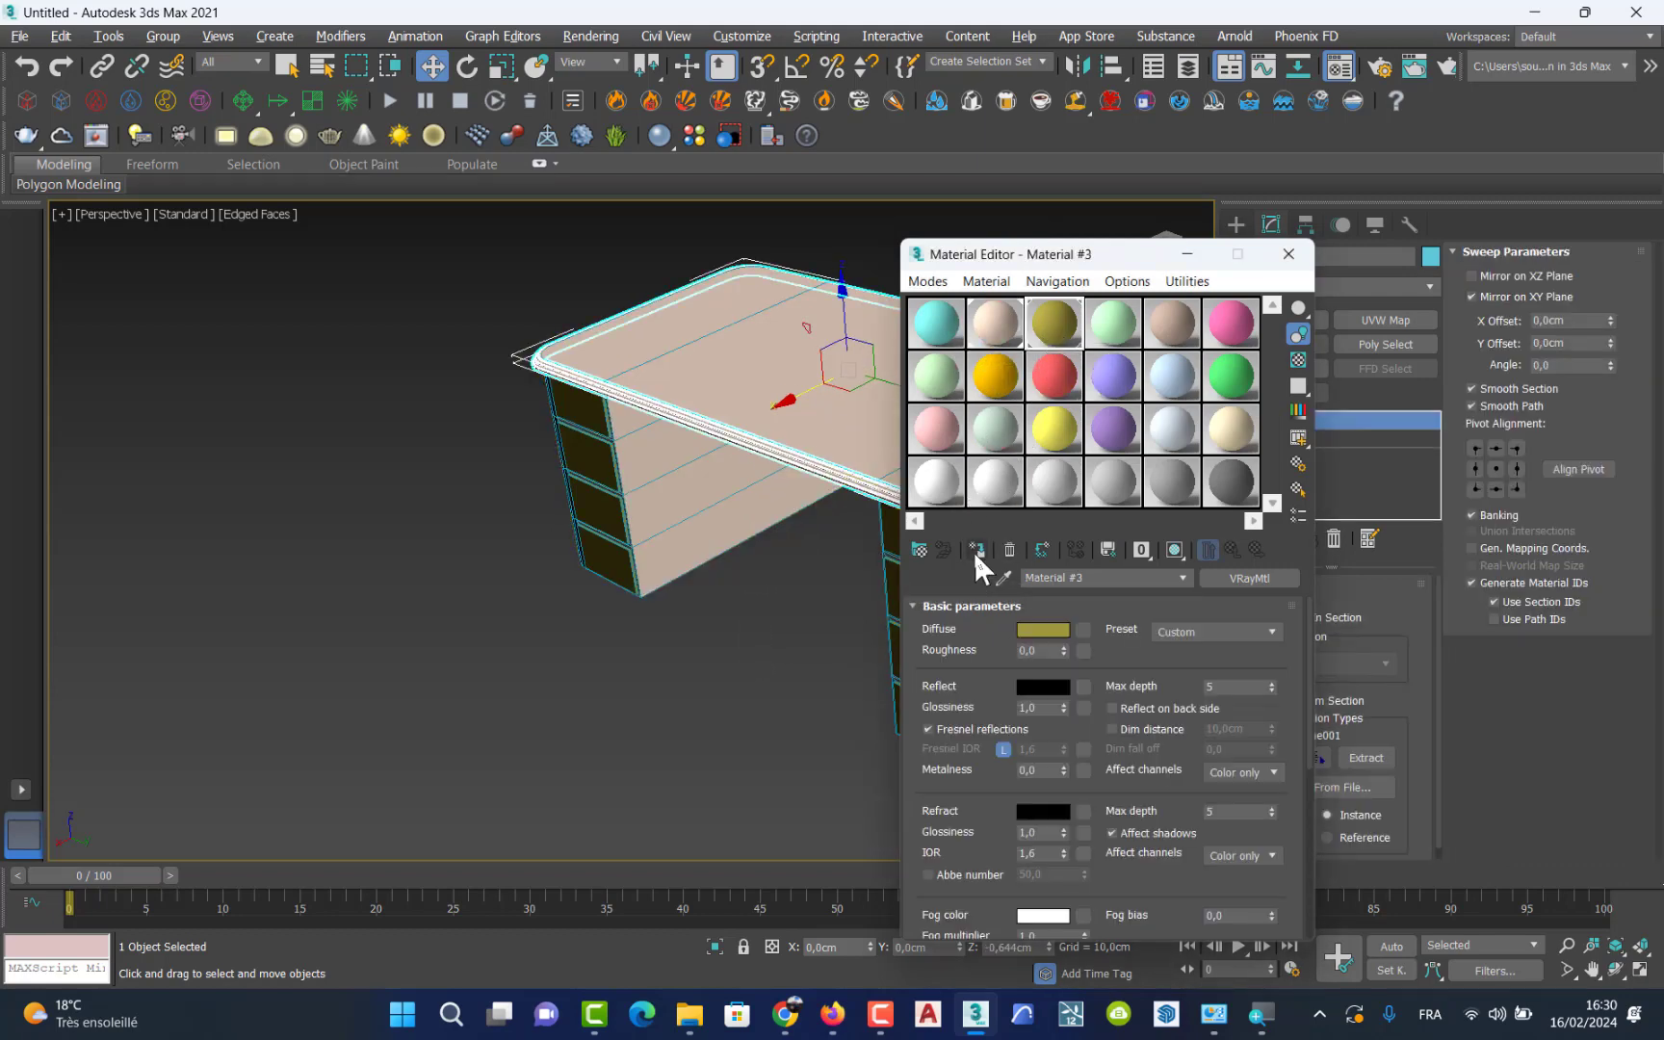
left_click(975, 549)
left_click(1289, 253)
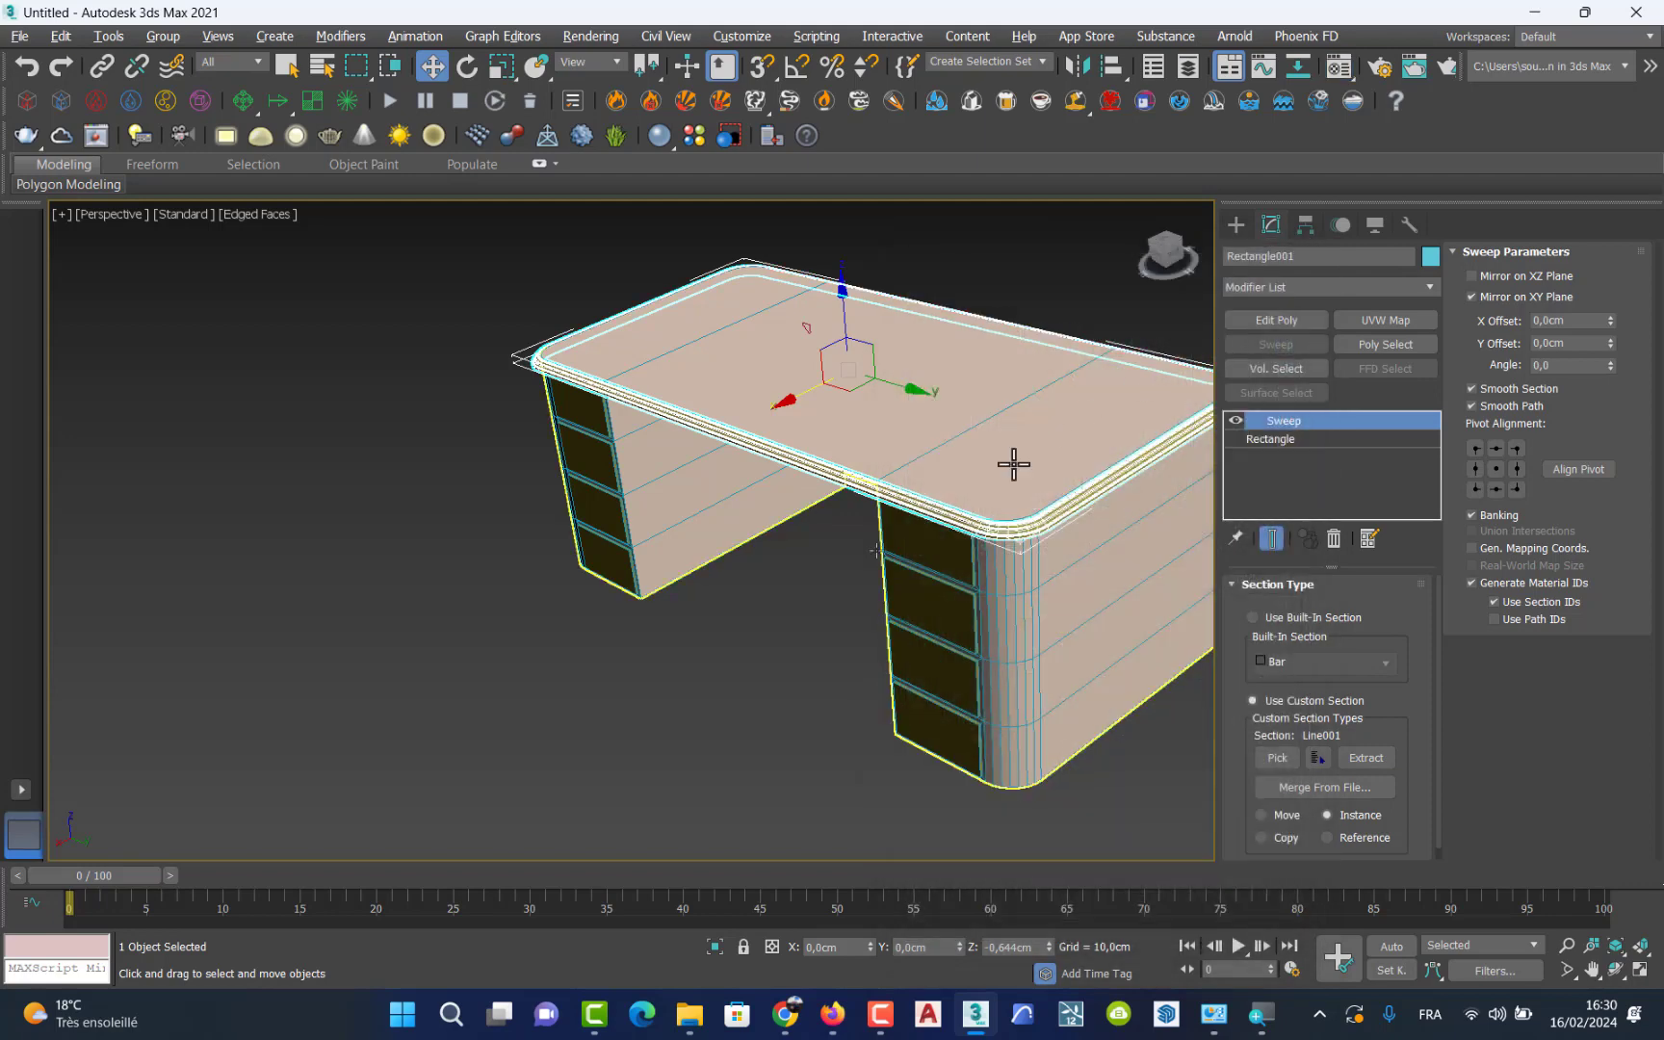
Step: Deselect the moulding and turn off Edged Faces in the Perspective viewport, leaving Default Shading
left_click(732, 650)
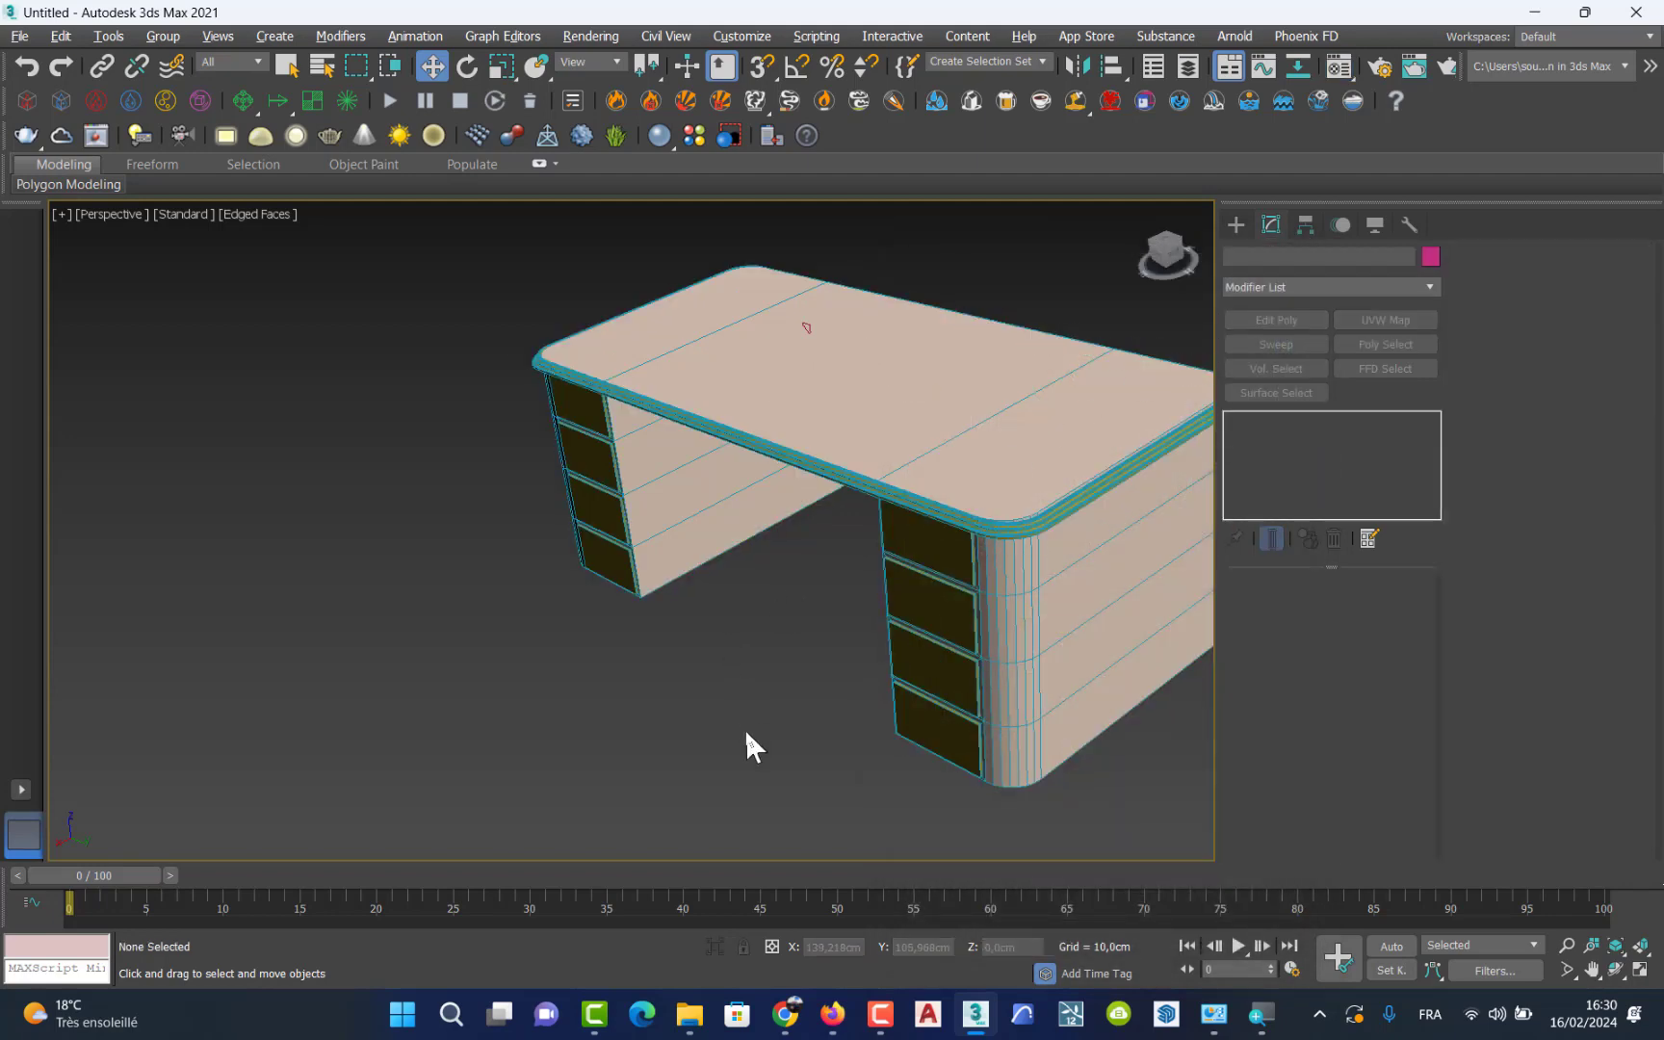
left_click(237, 216)
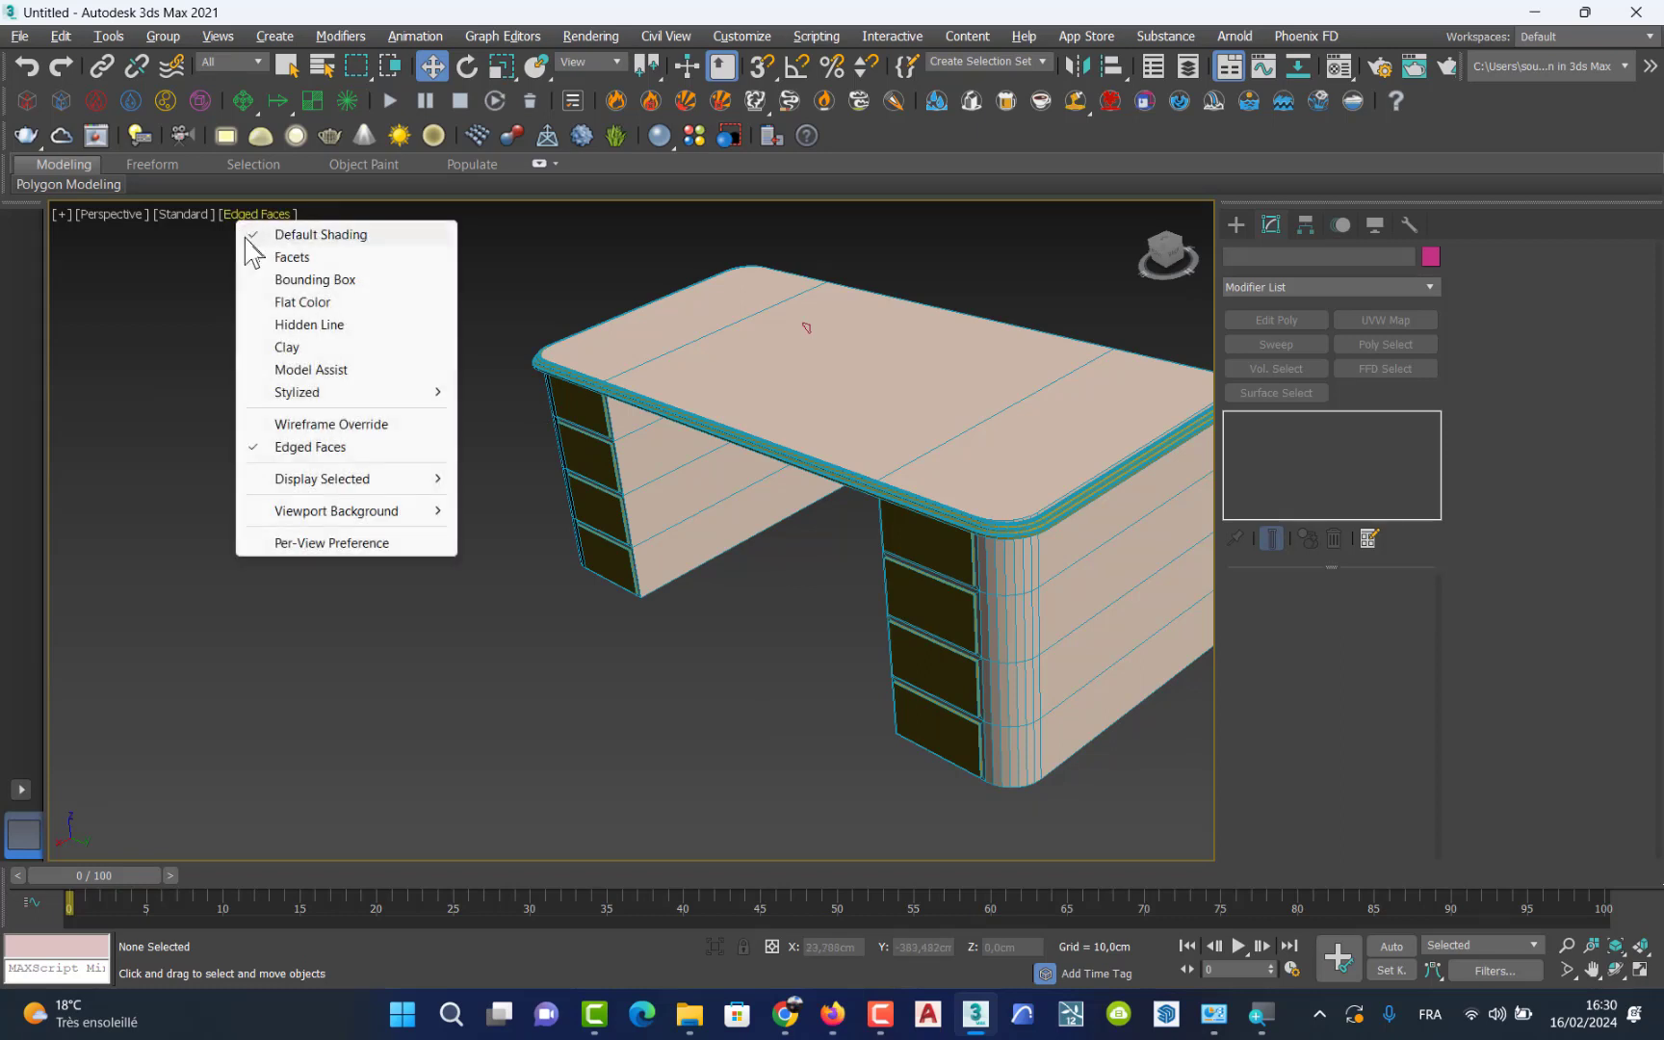
left_click(349, 449)
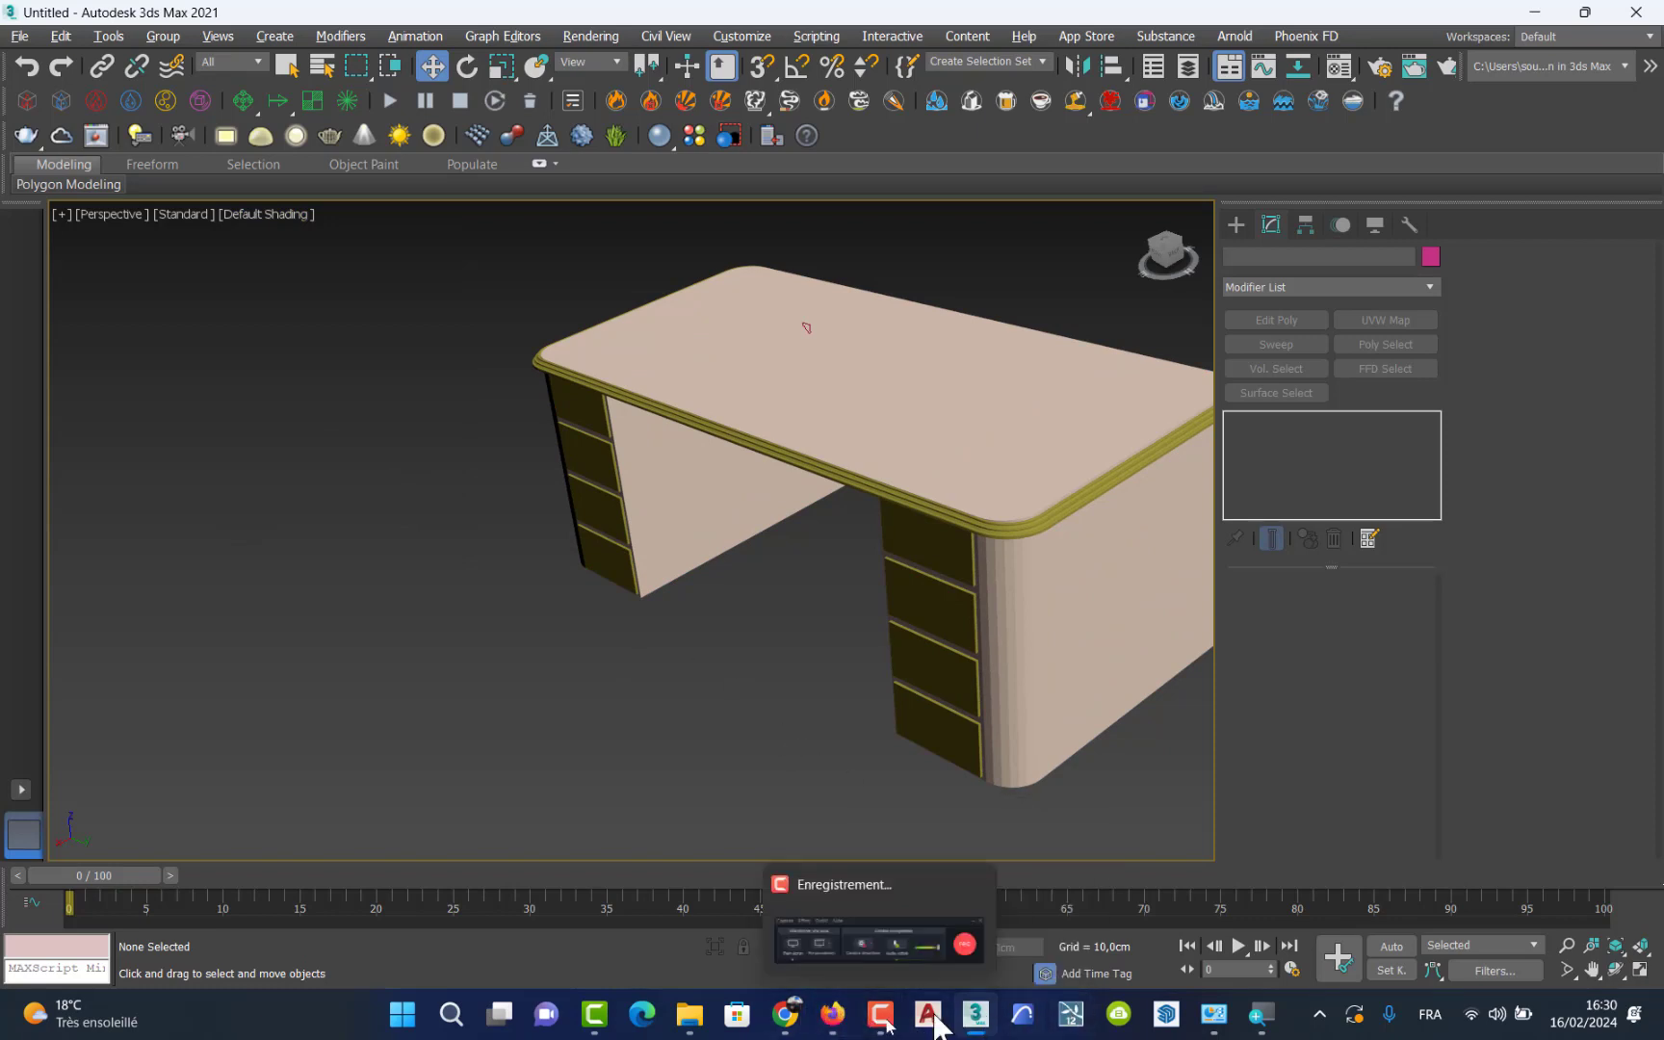
left_click(595, 1014)
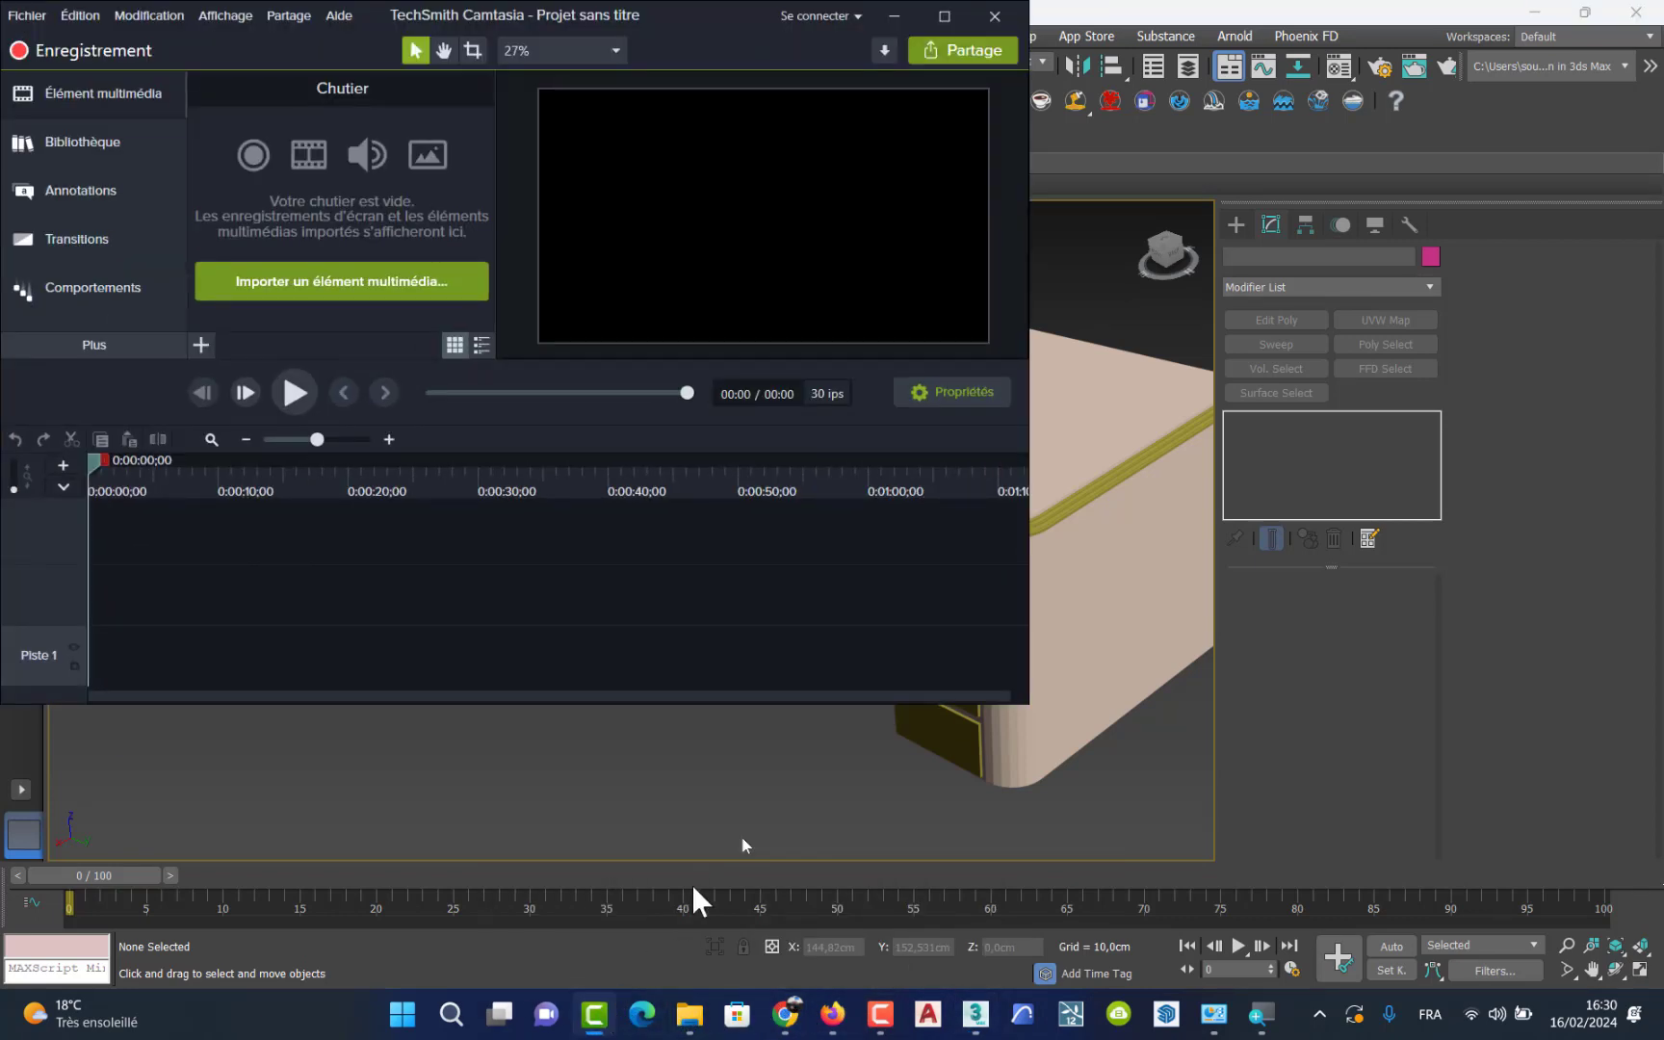